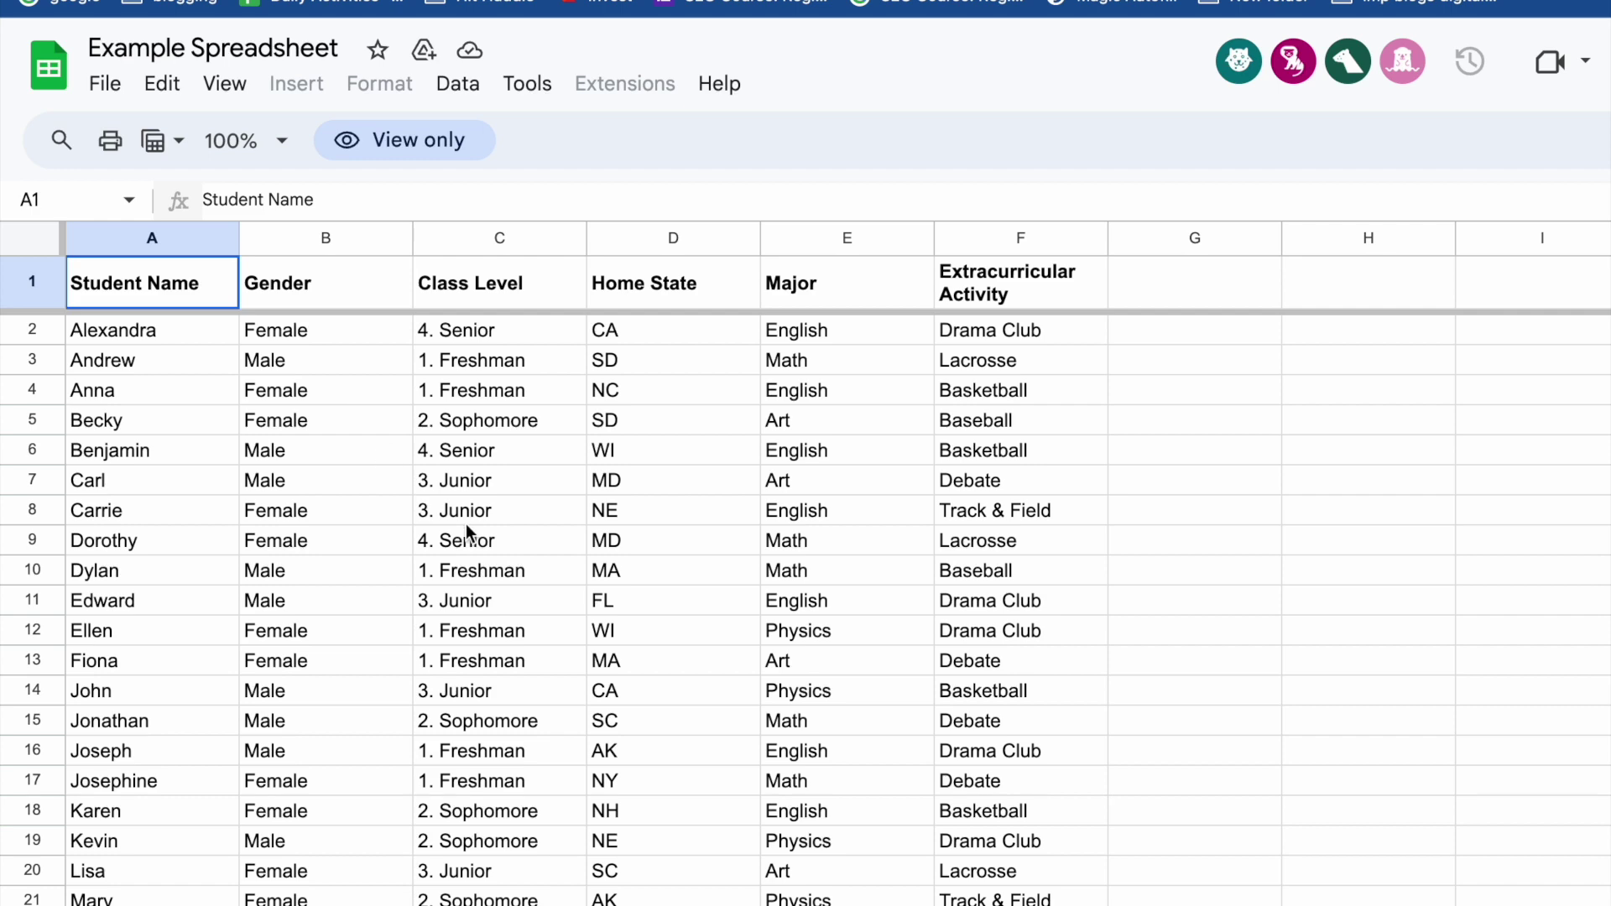
Examine the columns and rows of the student table in Example Spreadsheet, comparing it with the blank Learn Google Sheet-Vlookup sheet
scroll(466, 524, down, 5)
scroll(466, 524, up, 5)
click(535, 629)
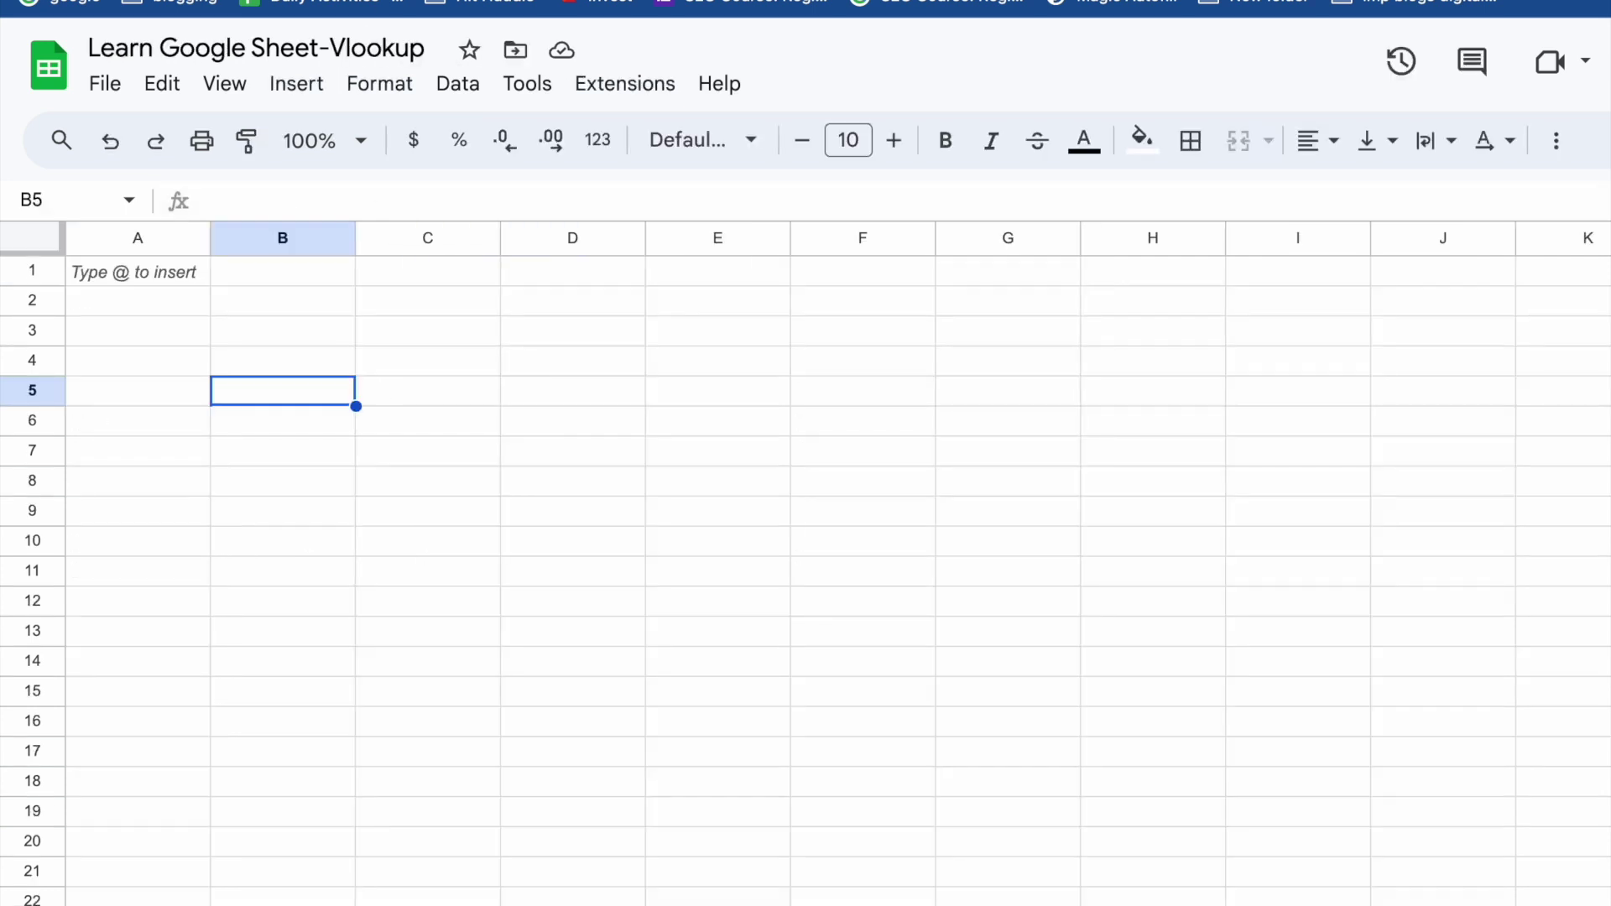
click(229, 551)
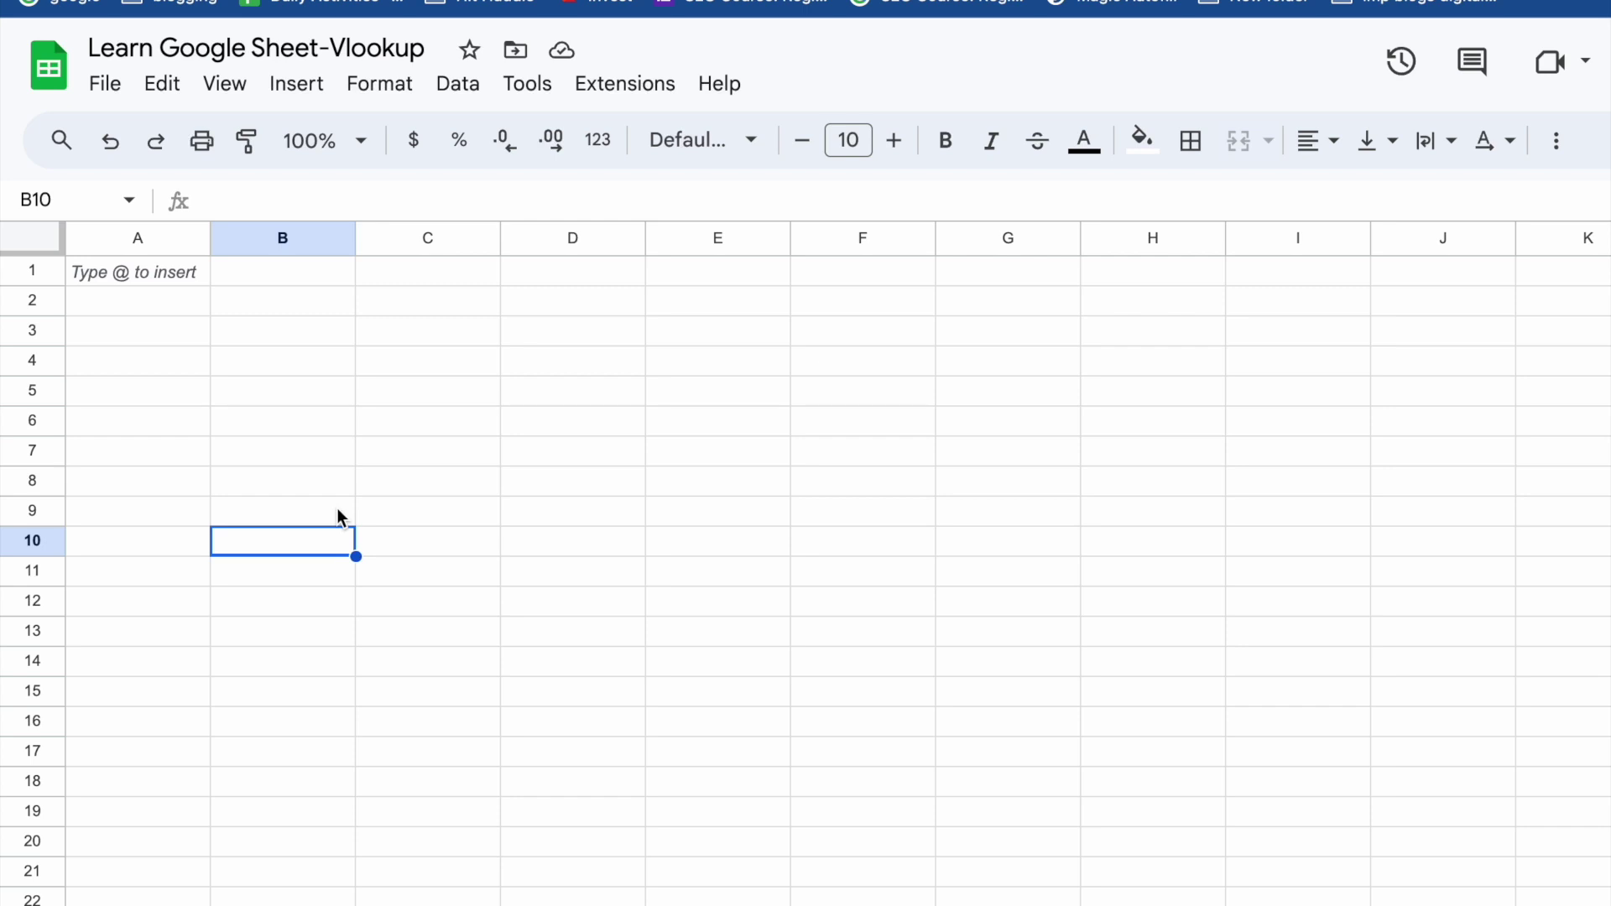
click(165, 310)
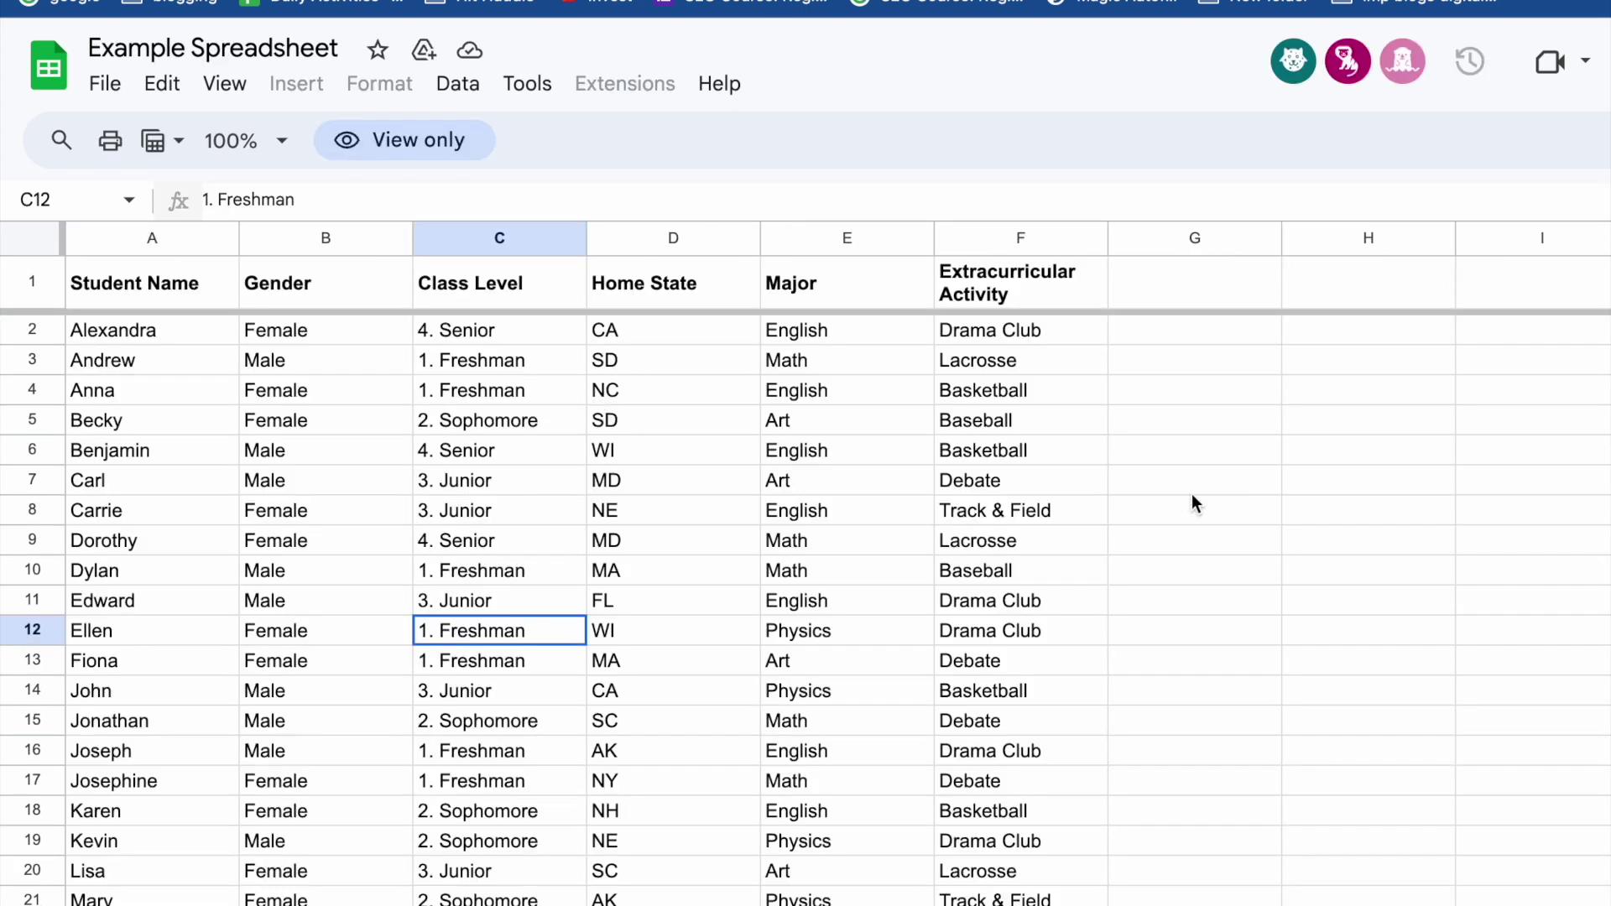
click(1186, 426)
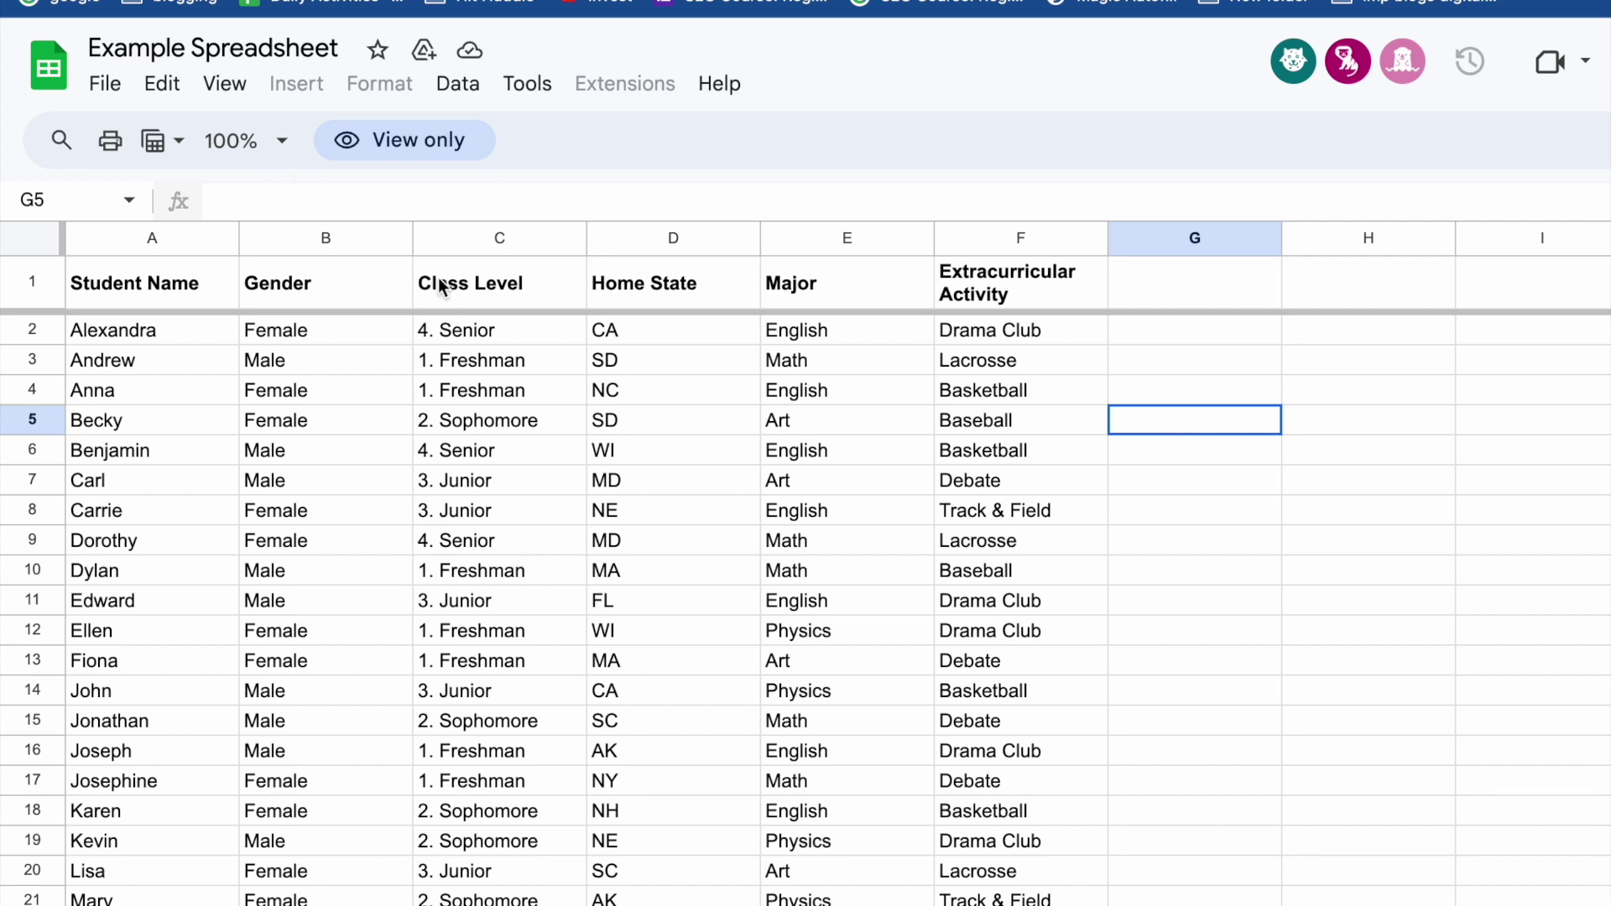
click(1140, 485)
double_click(1140, 485)
click(1165, 507)
double_click(1165, 507)
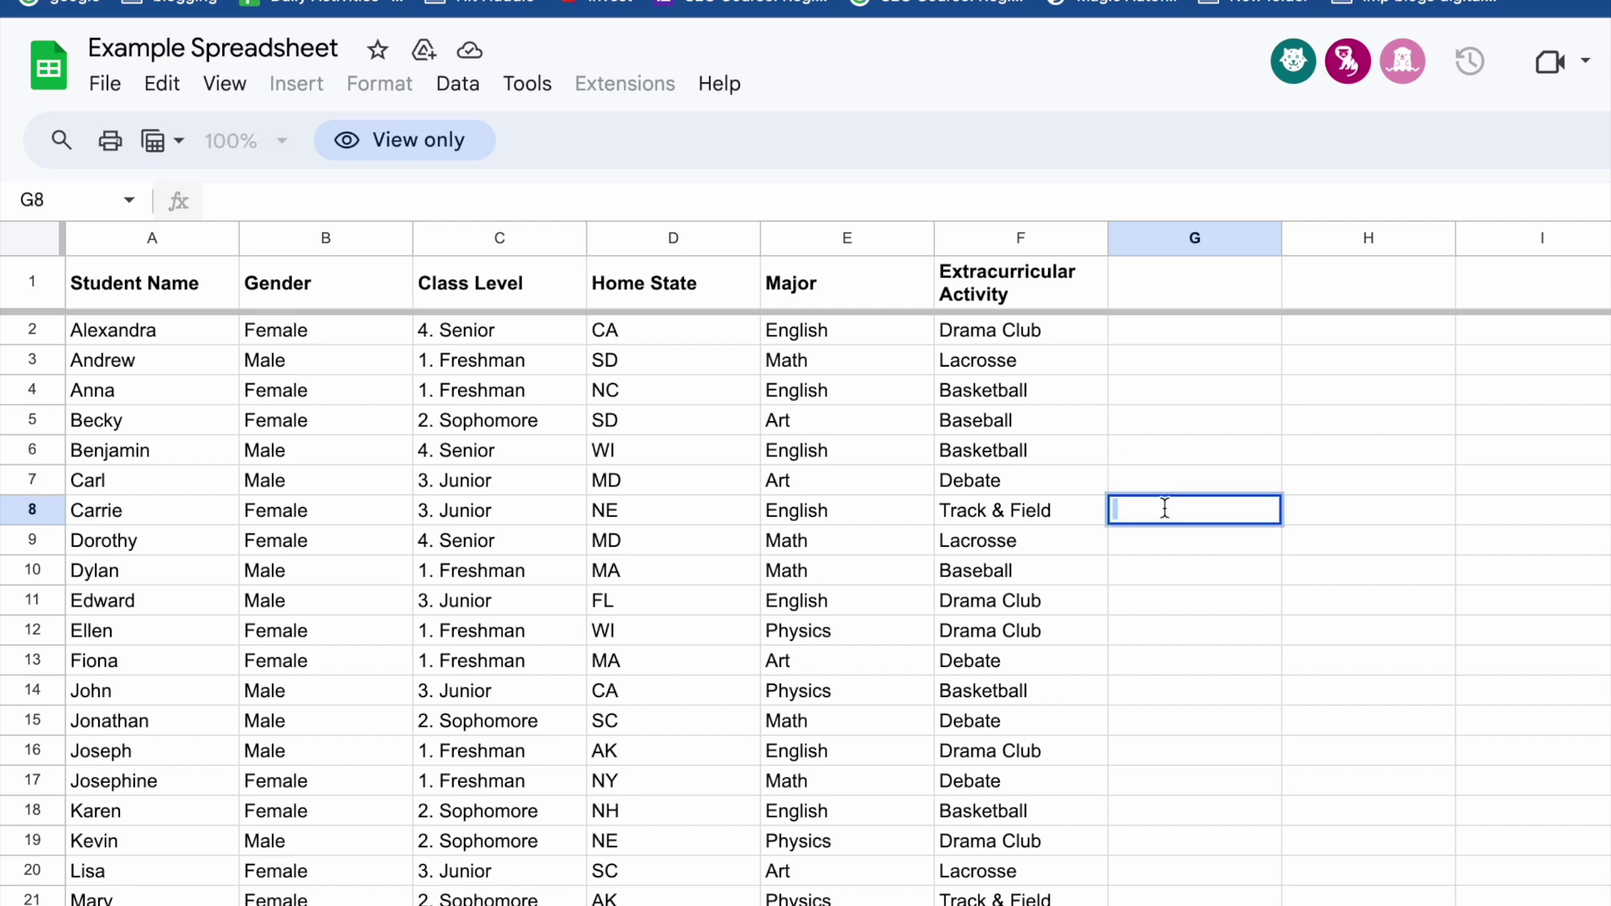
click(1152, 441)
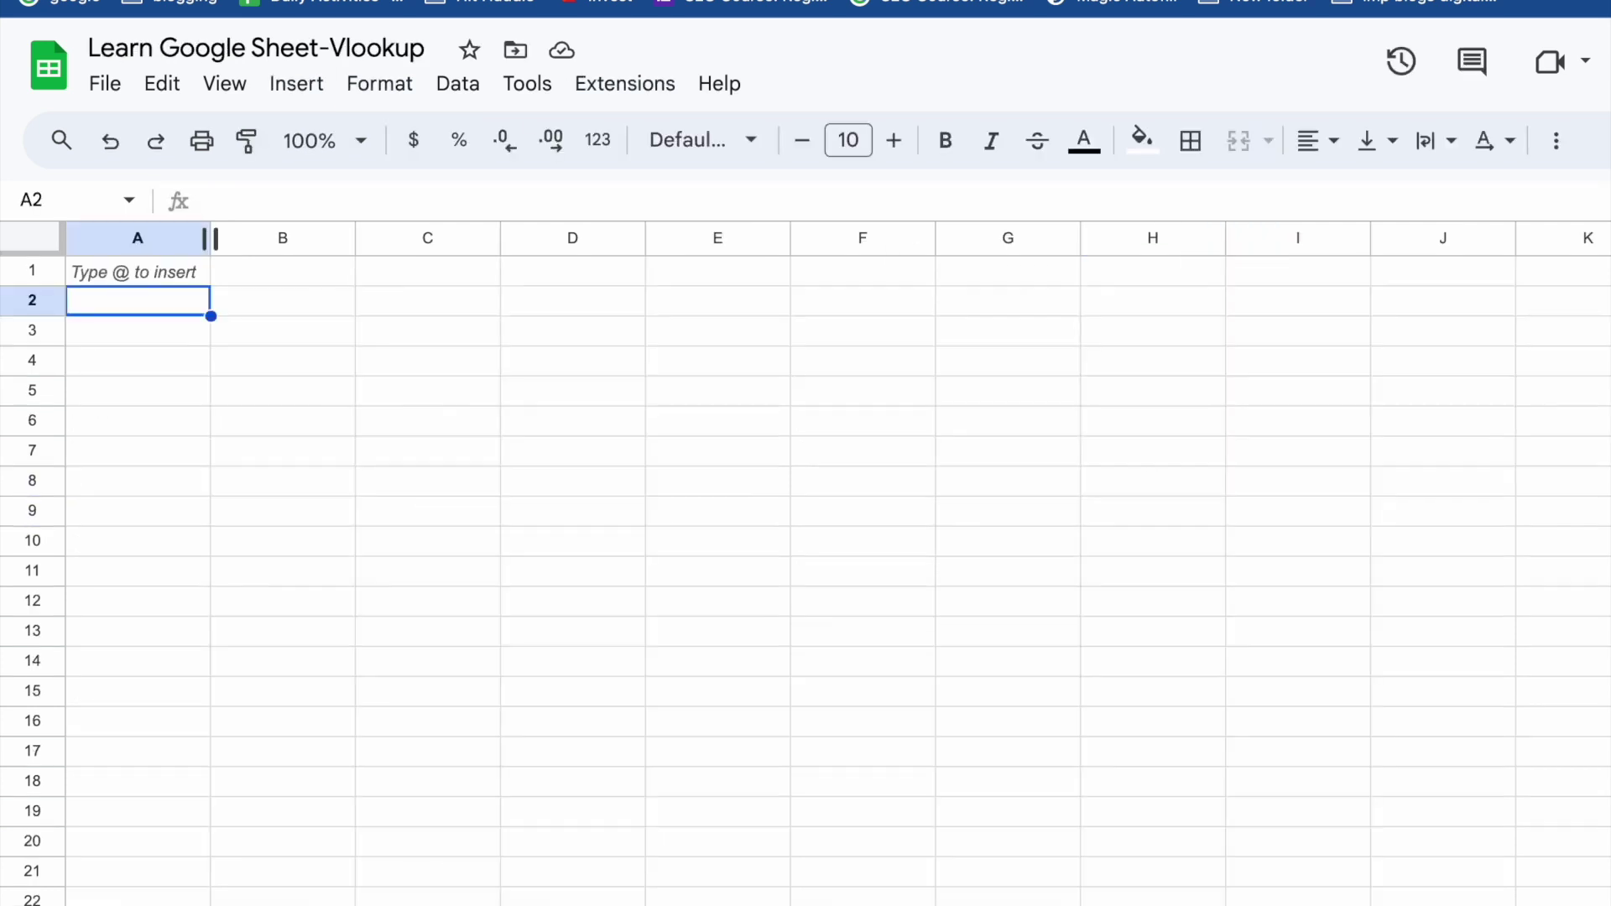
Examine the extent of the blank sheet by jumping between the first and last rows of column A
click(323, 309)
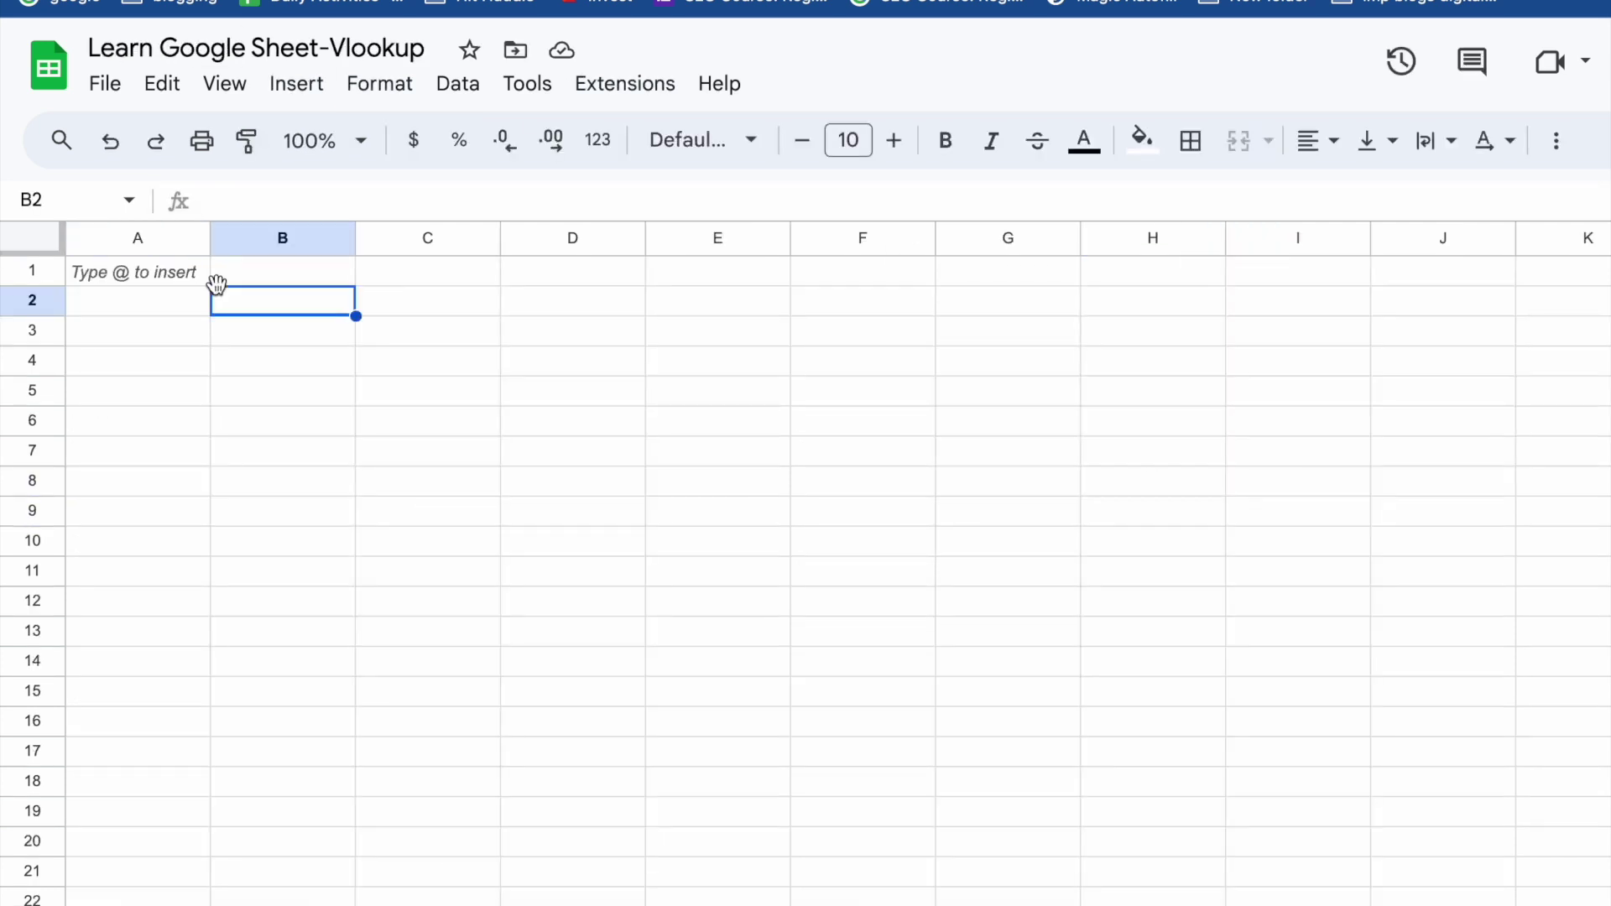
click(30, 270)
click(139, 332)
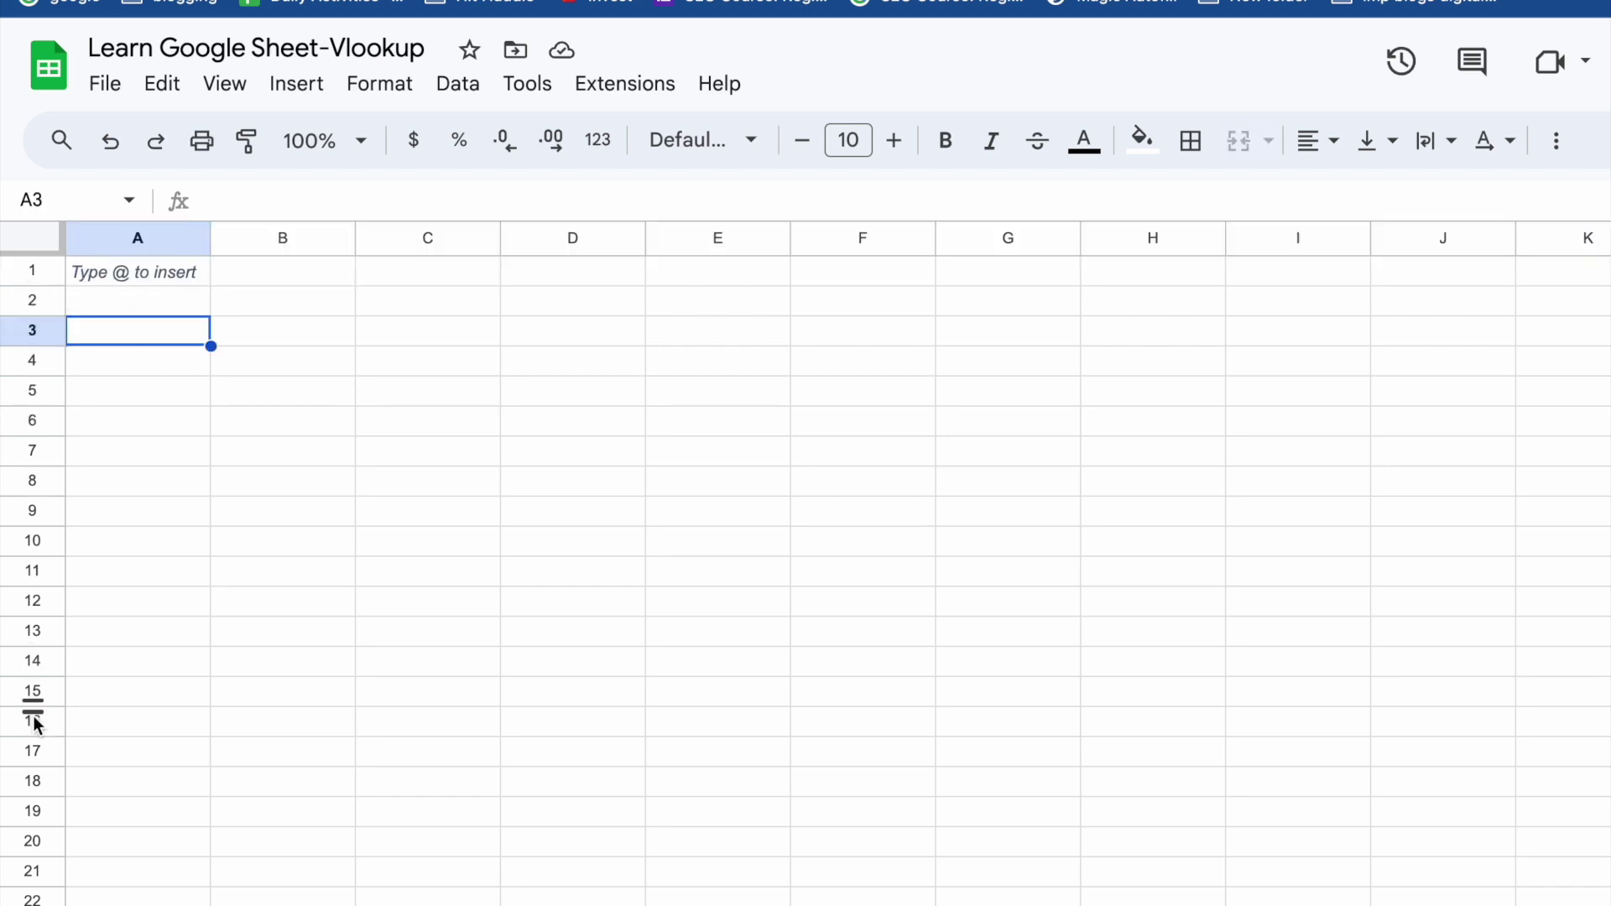
click(142, 880)
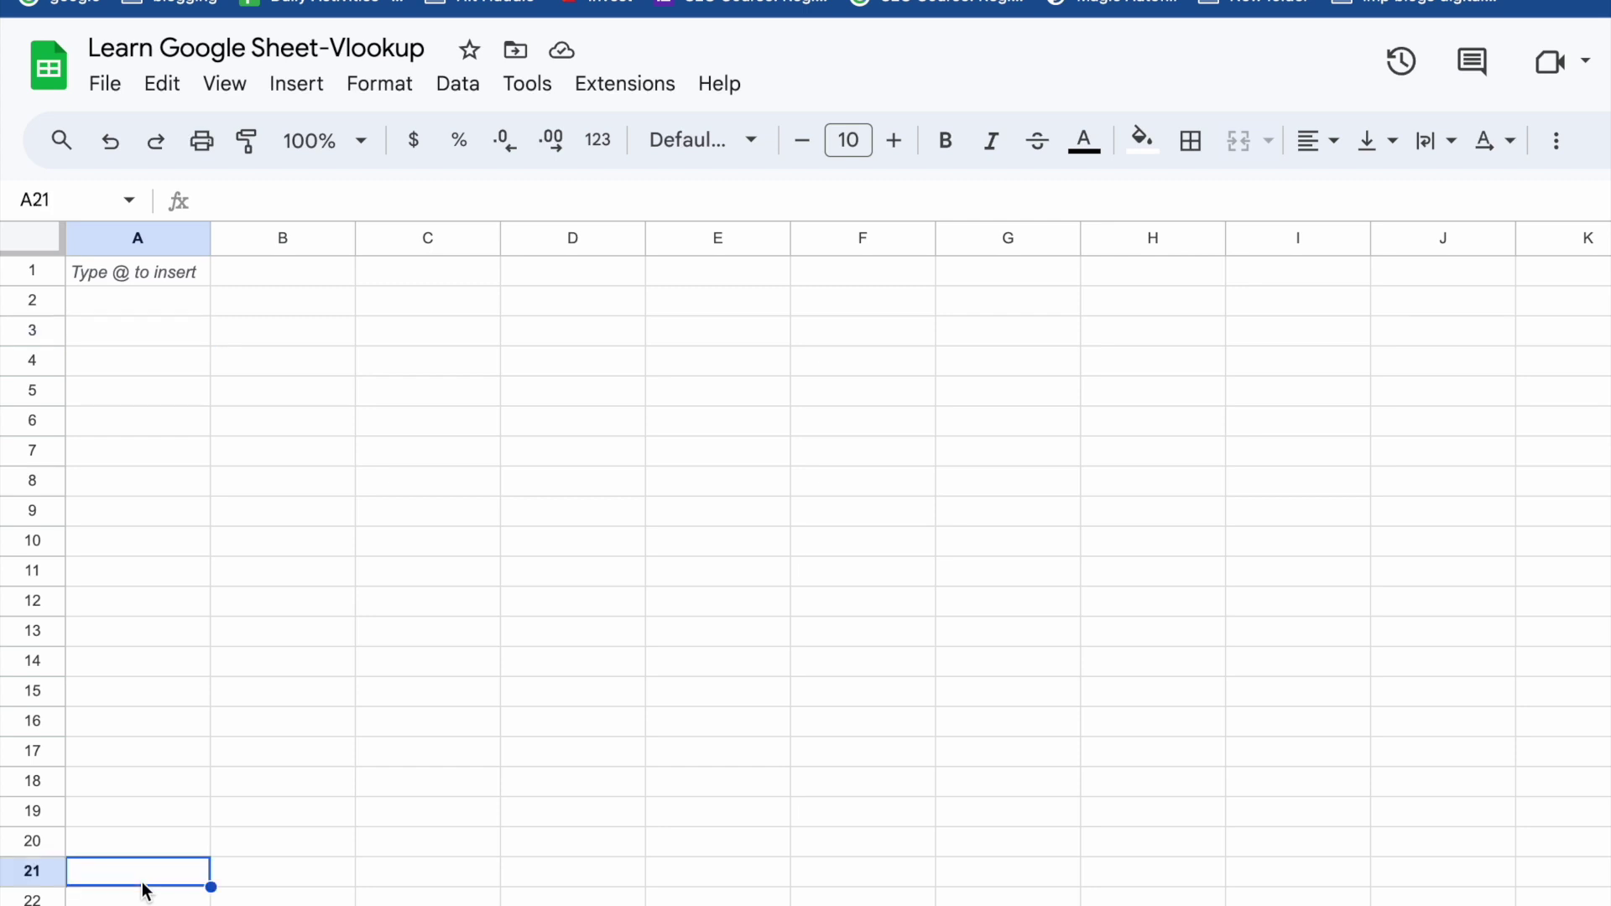
key(ctrl+Down)
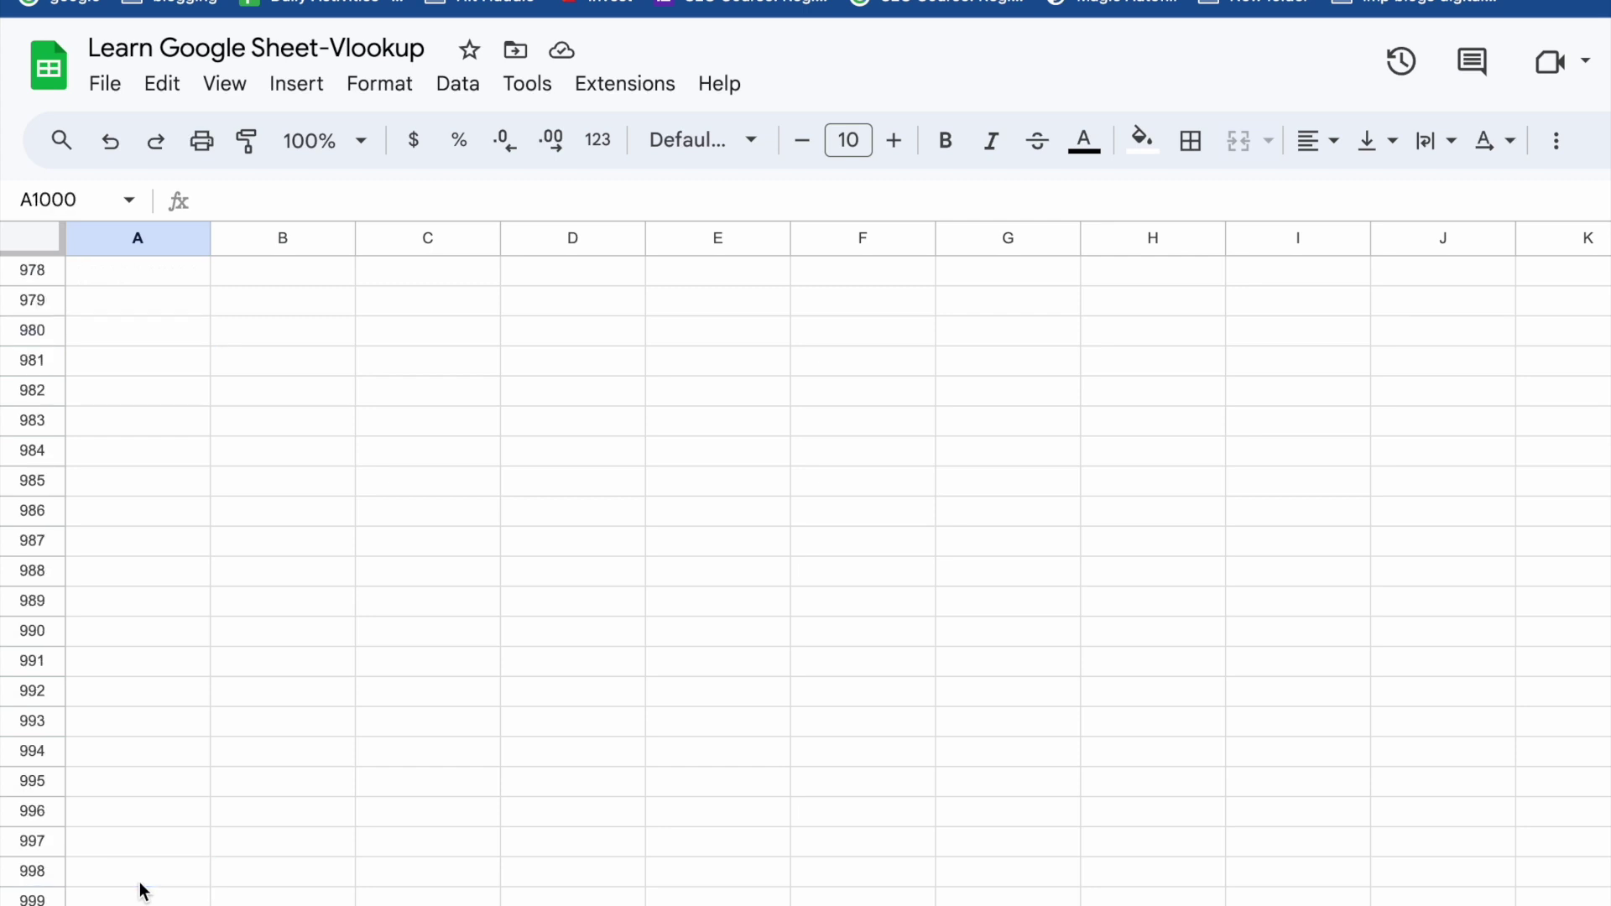
key(ctrl+Up)
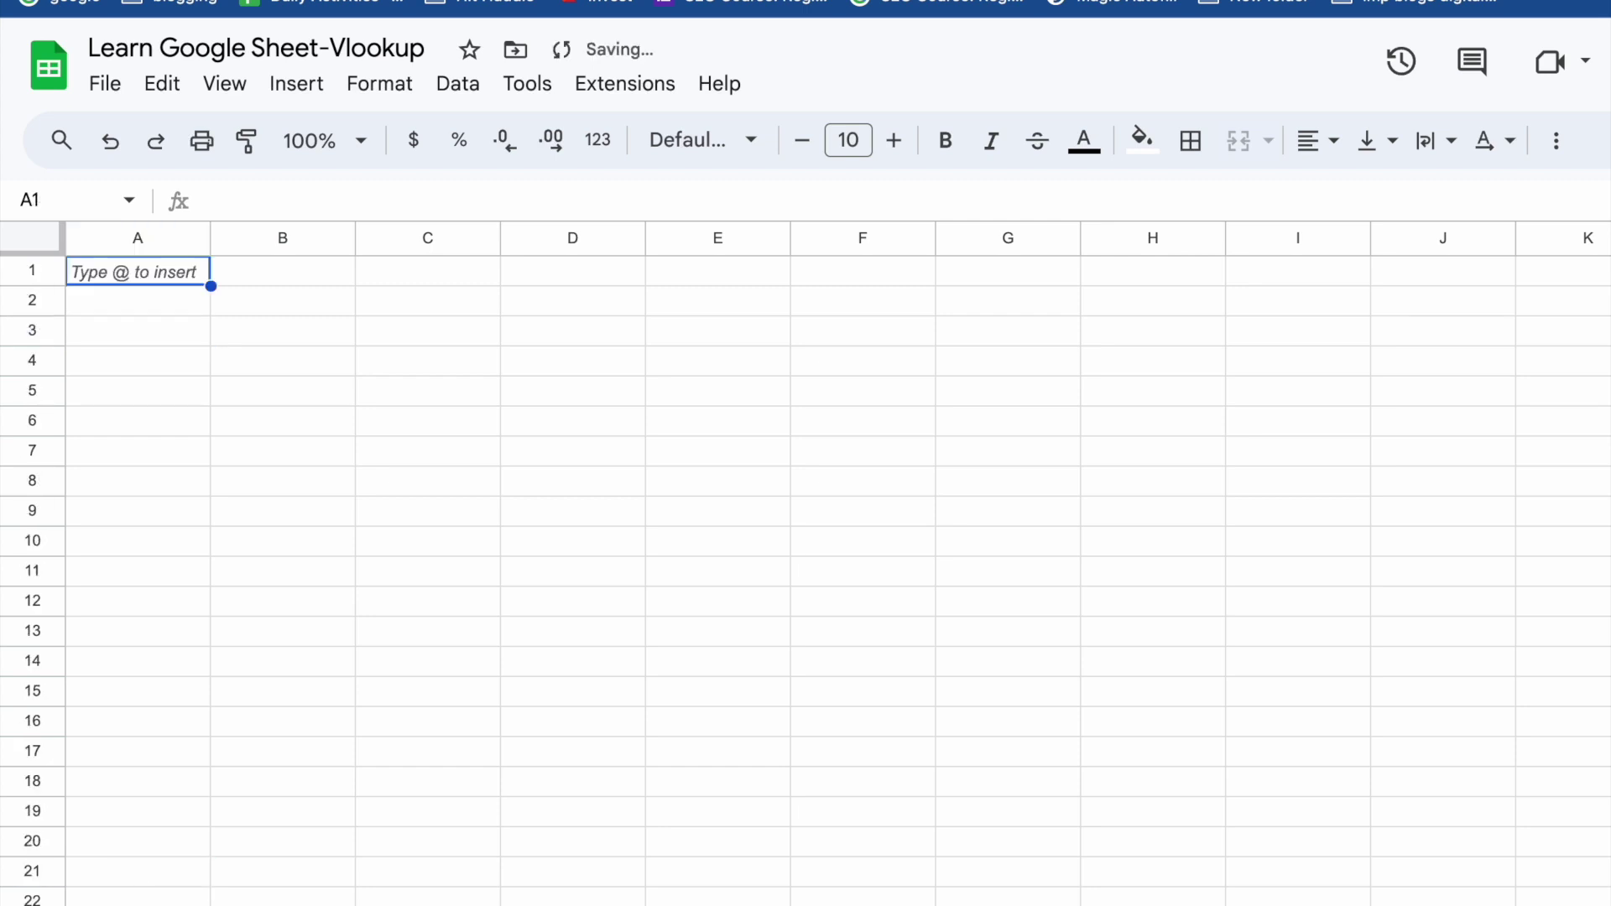
click(188, 878)
key(ctrl+Down)
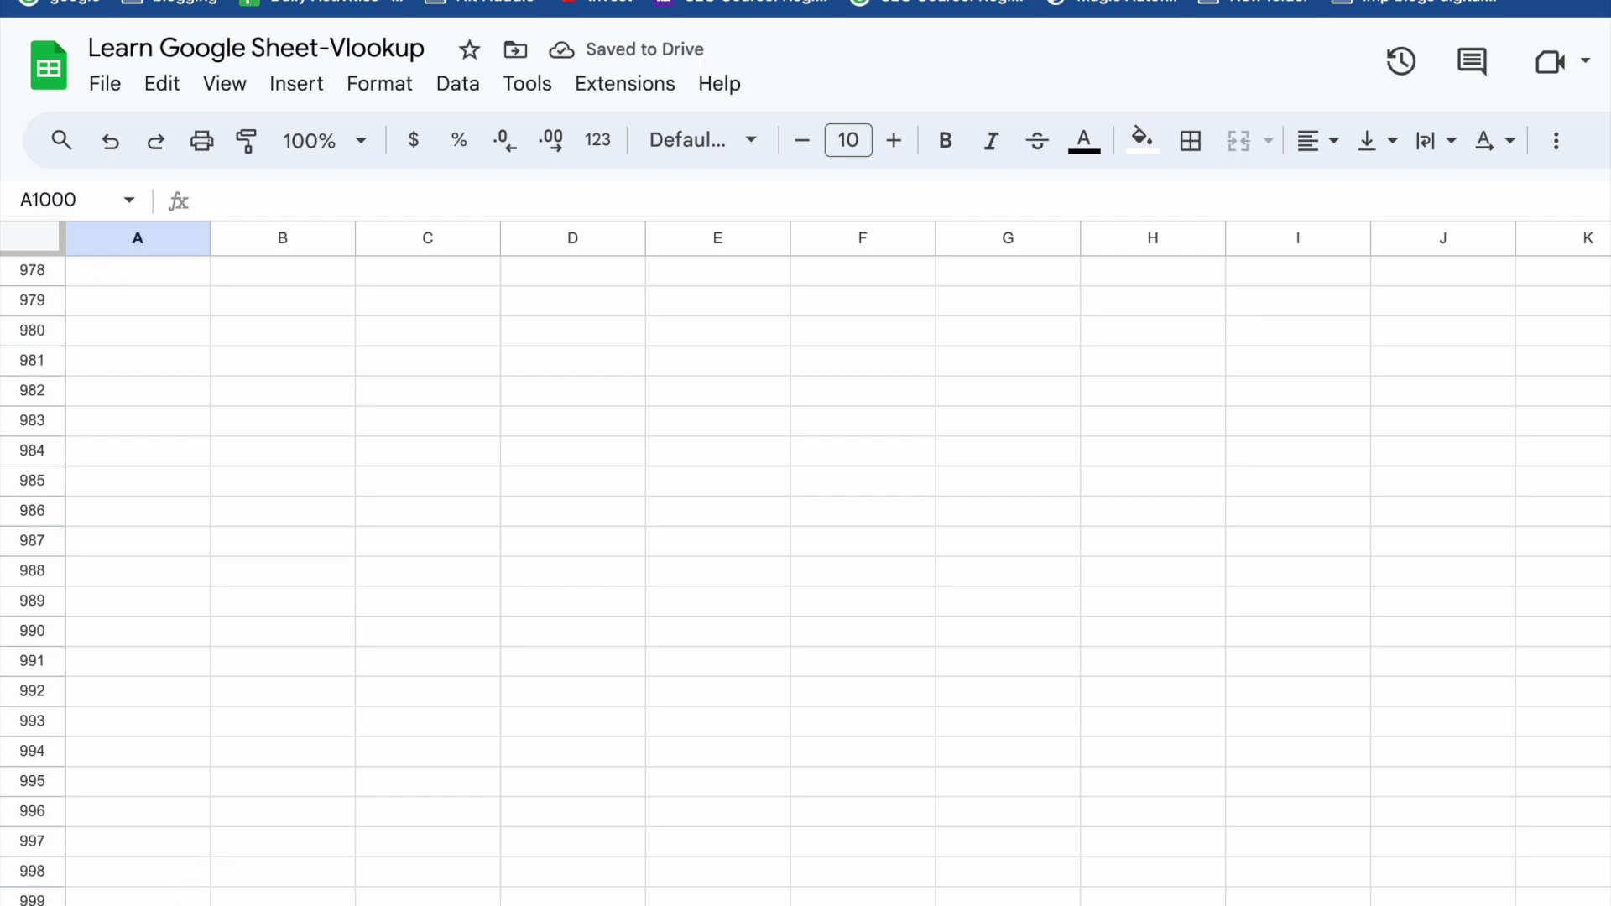
key(ctrl+Home)
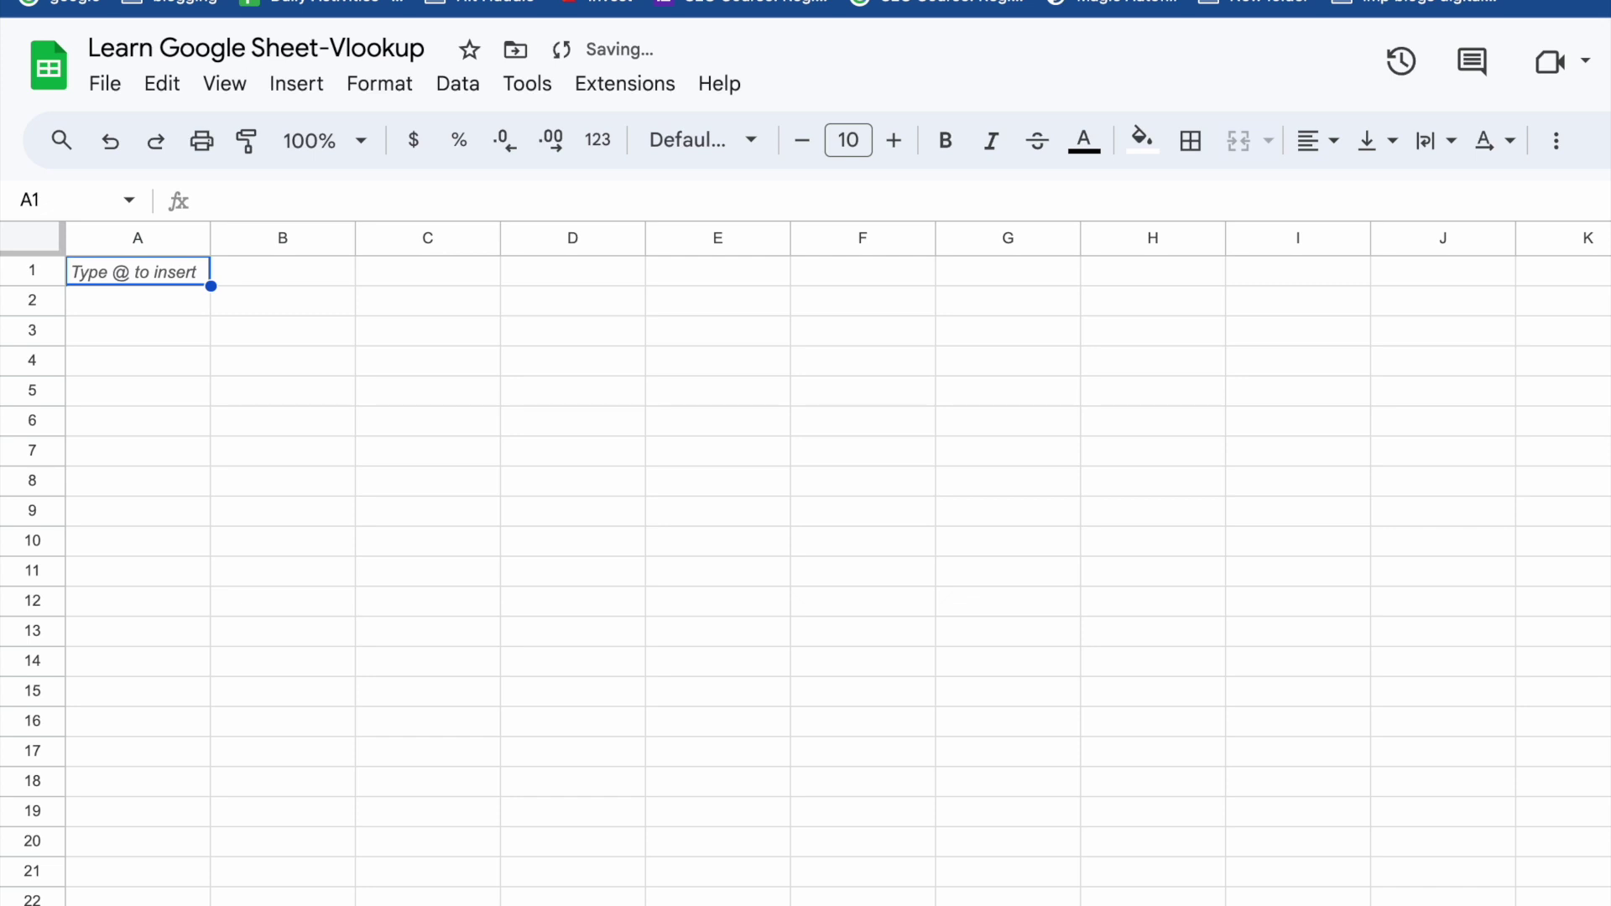
Add 1000 more rows below the sheet's last row, and return to cell A1
key(ctrl+Down)
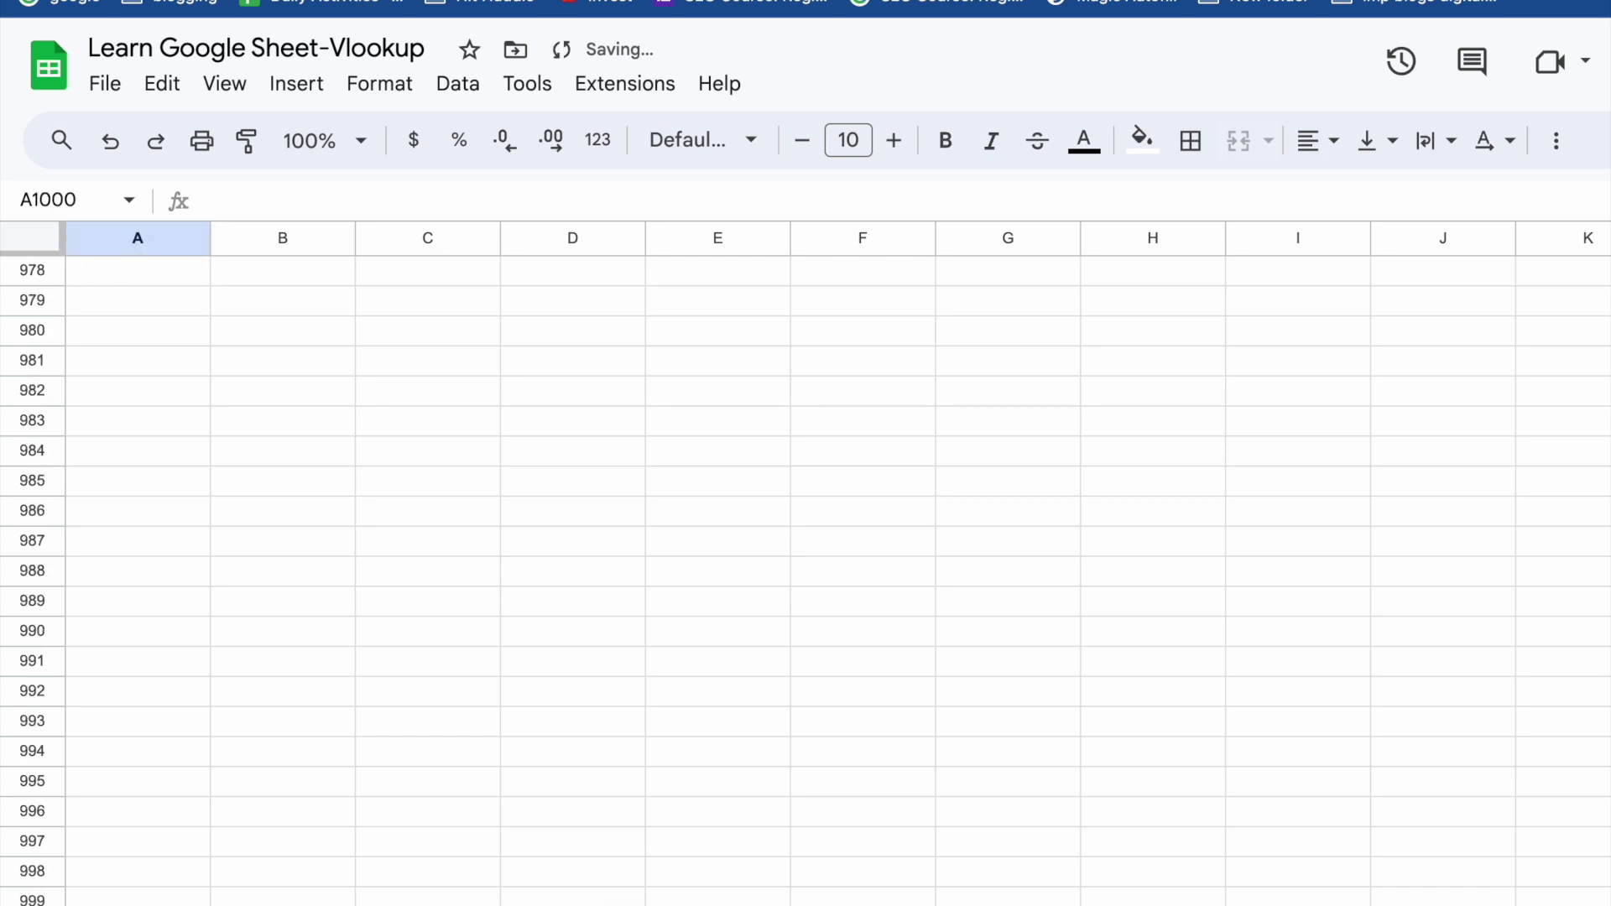
scroll(165, 896, down, 1)
click(125, 905)
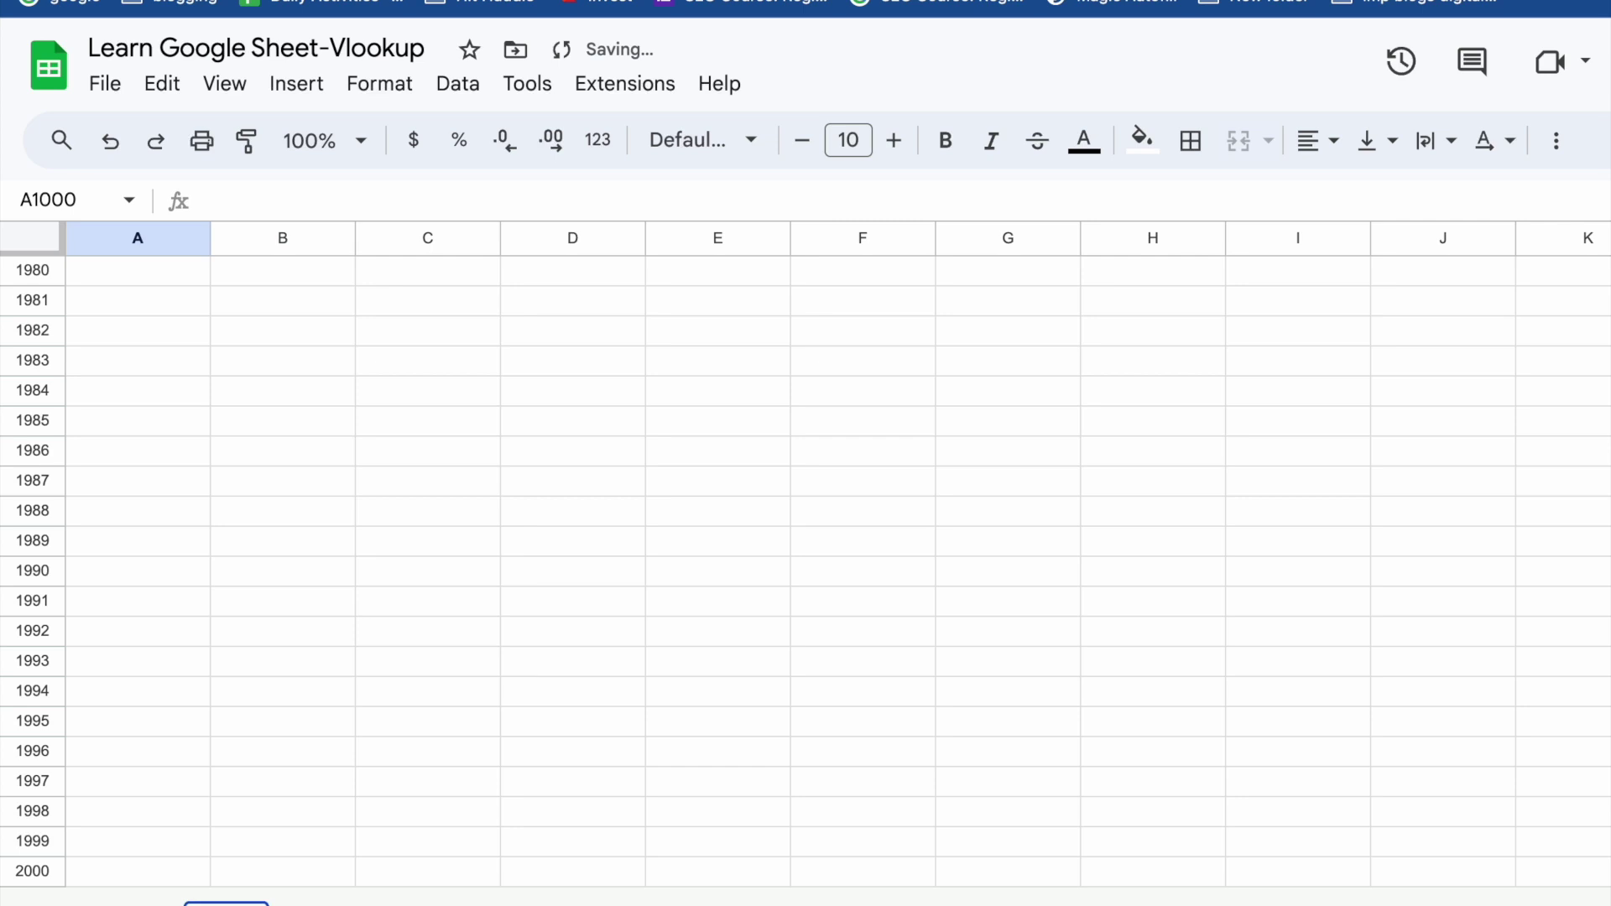
click(123, 904)
click(123, 836)
key(Down)
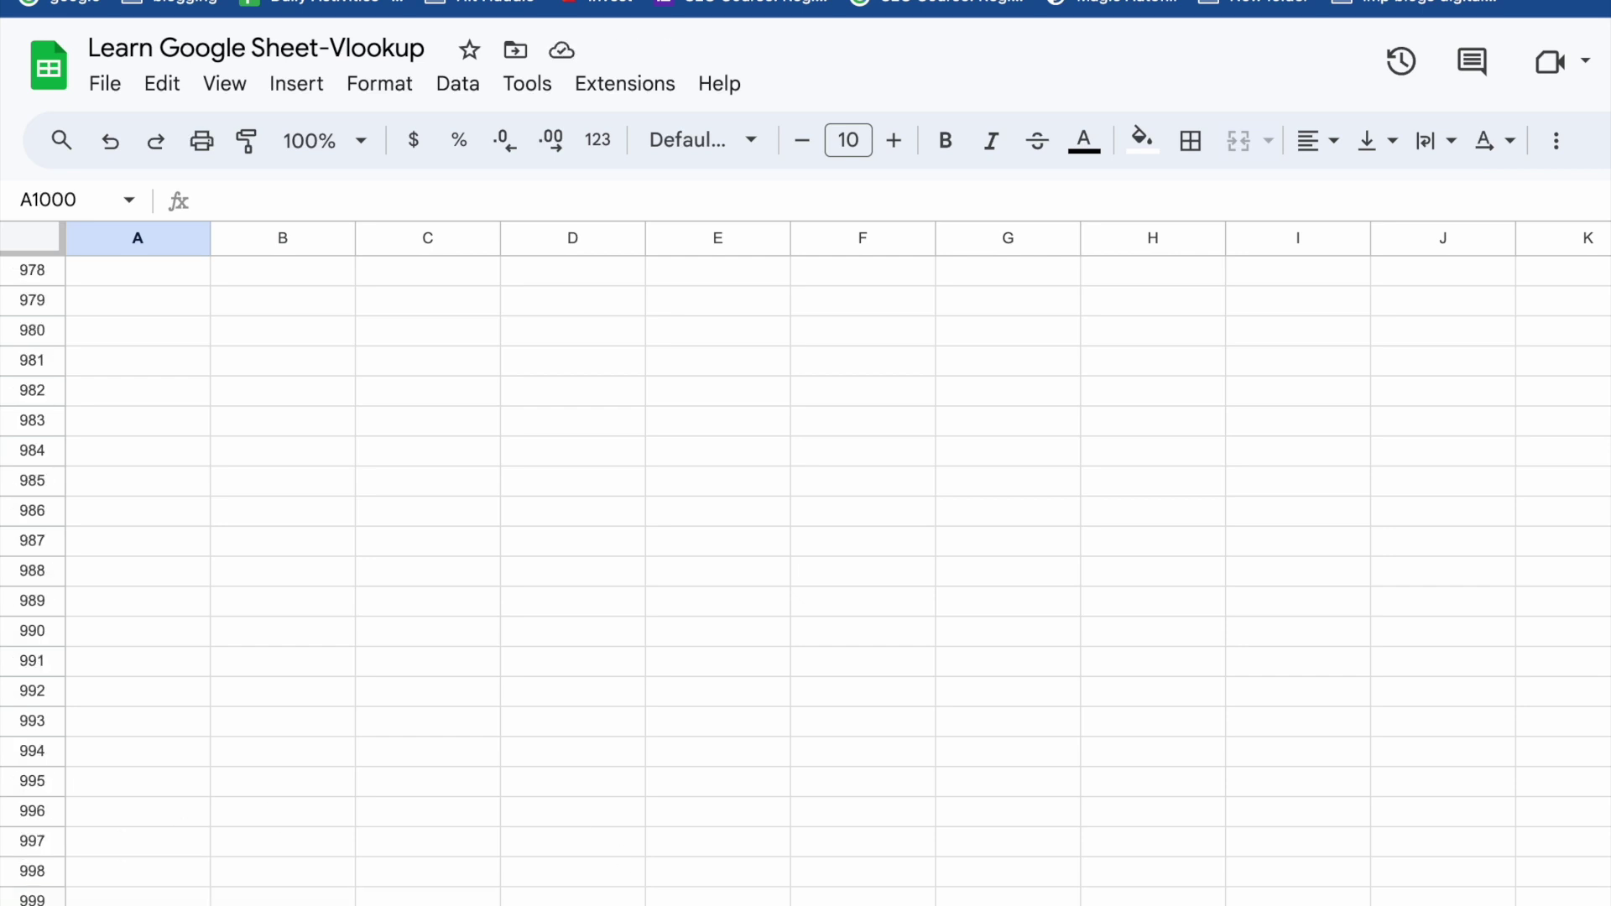
click(173, 783)
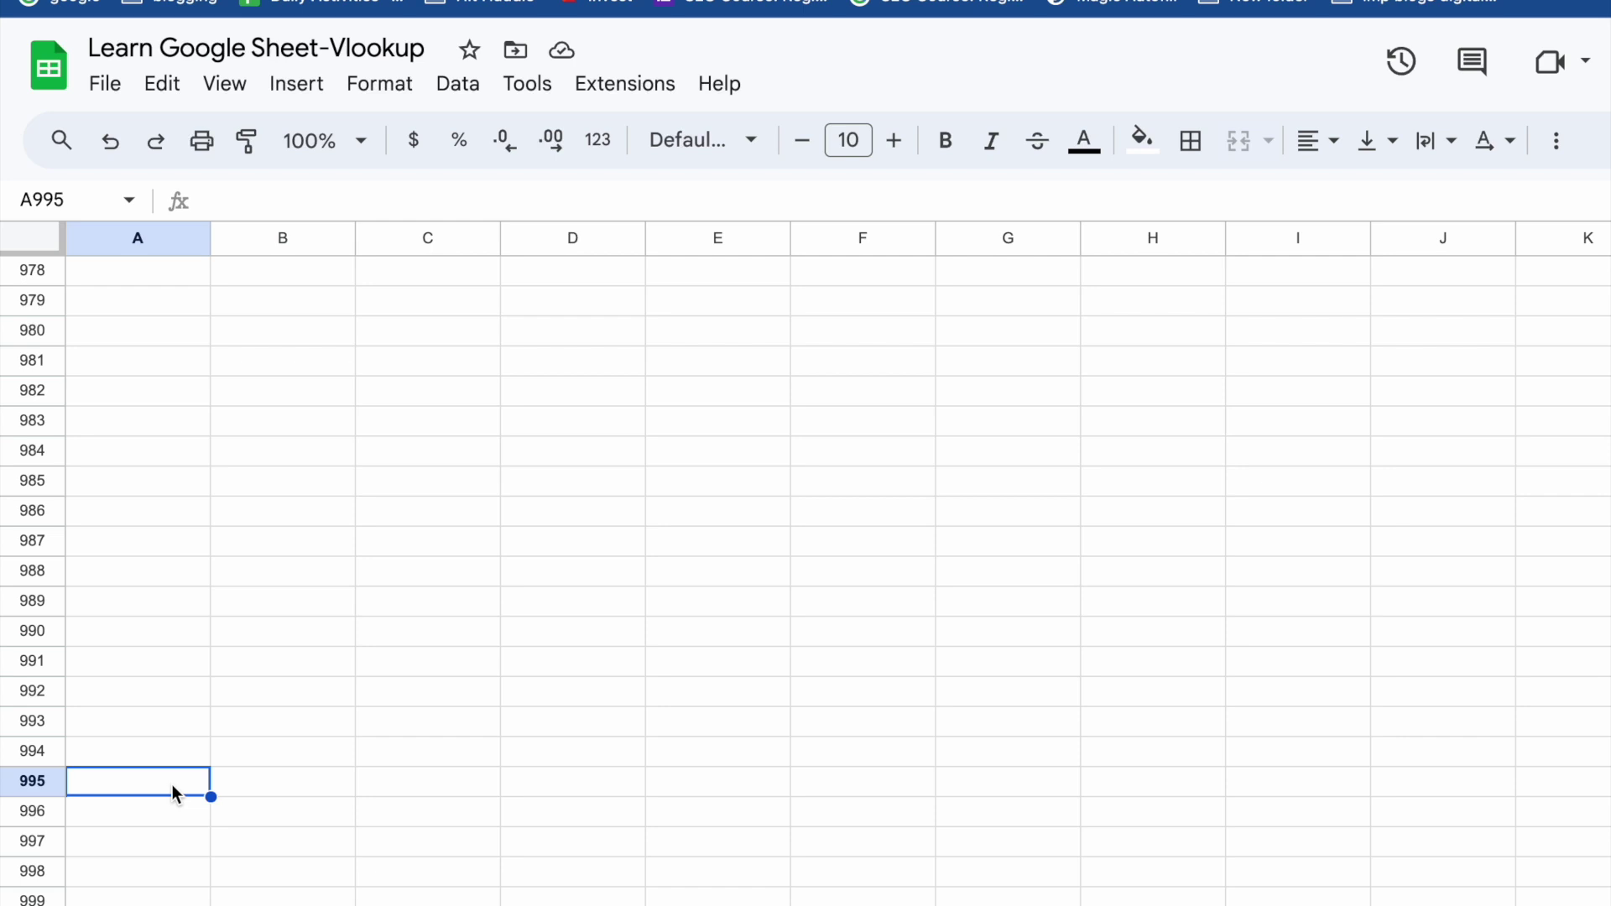
key(ctrl+Home)
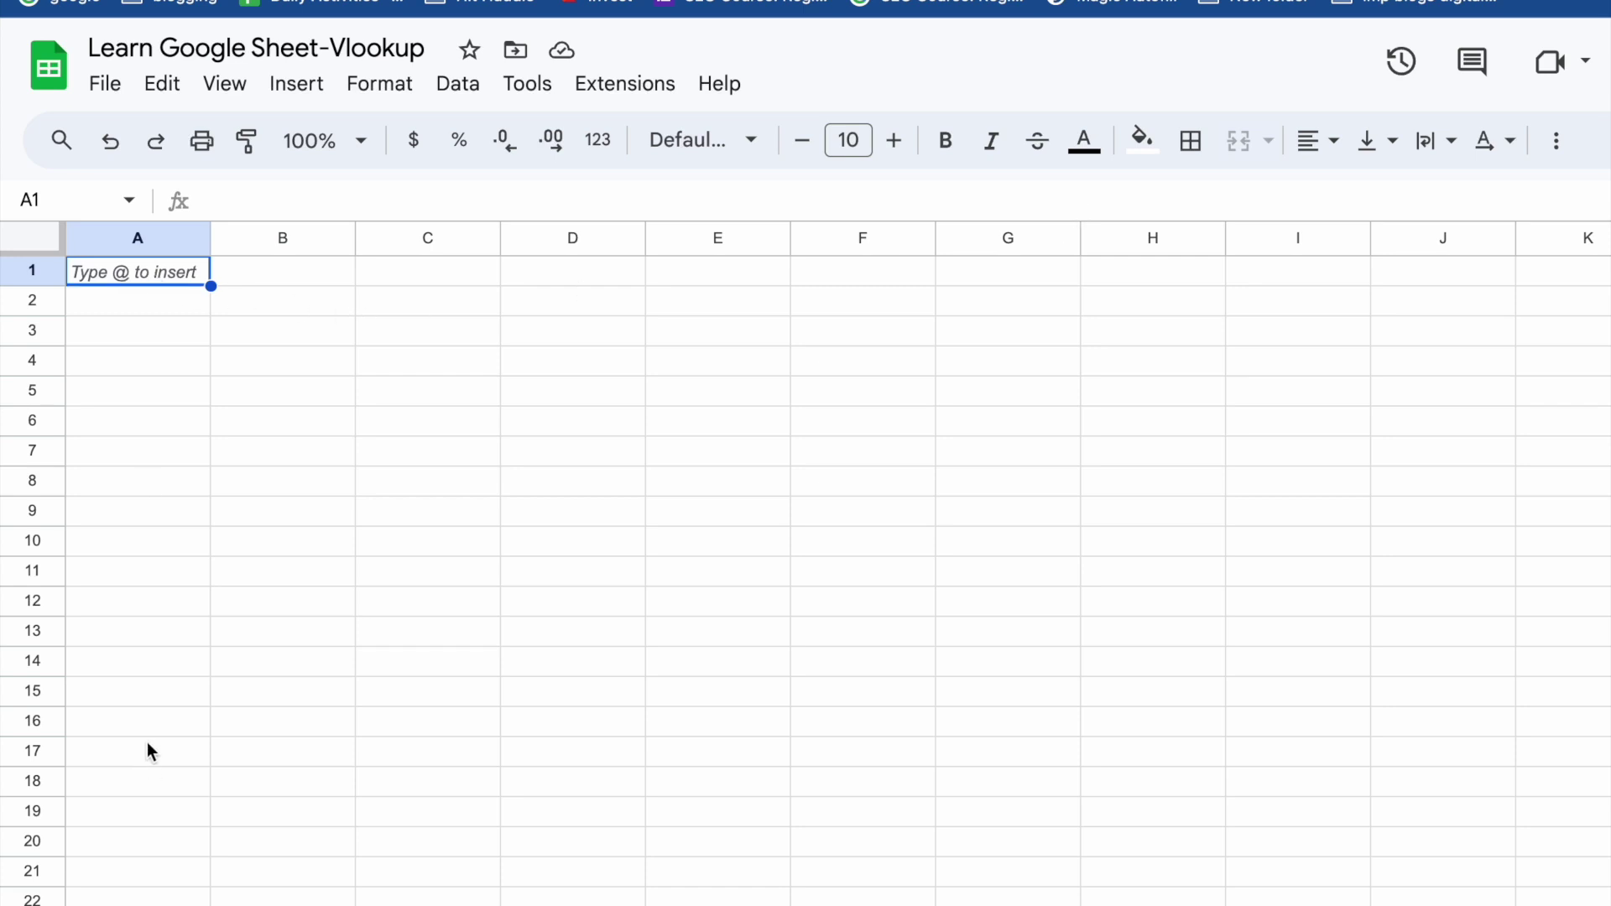
Select cells B1, A1, C1 and A2 one at a time to examine individual cells, finishing on A1
click(273, 280)
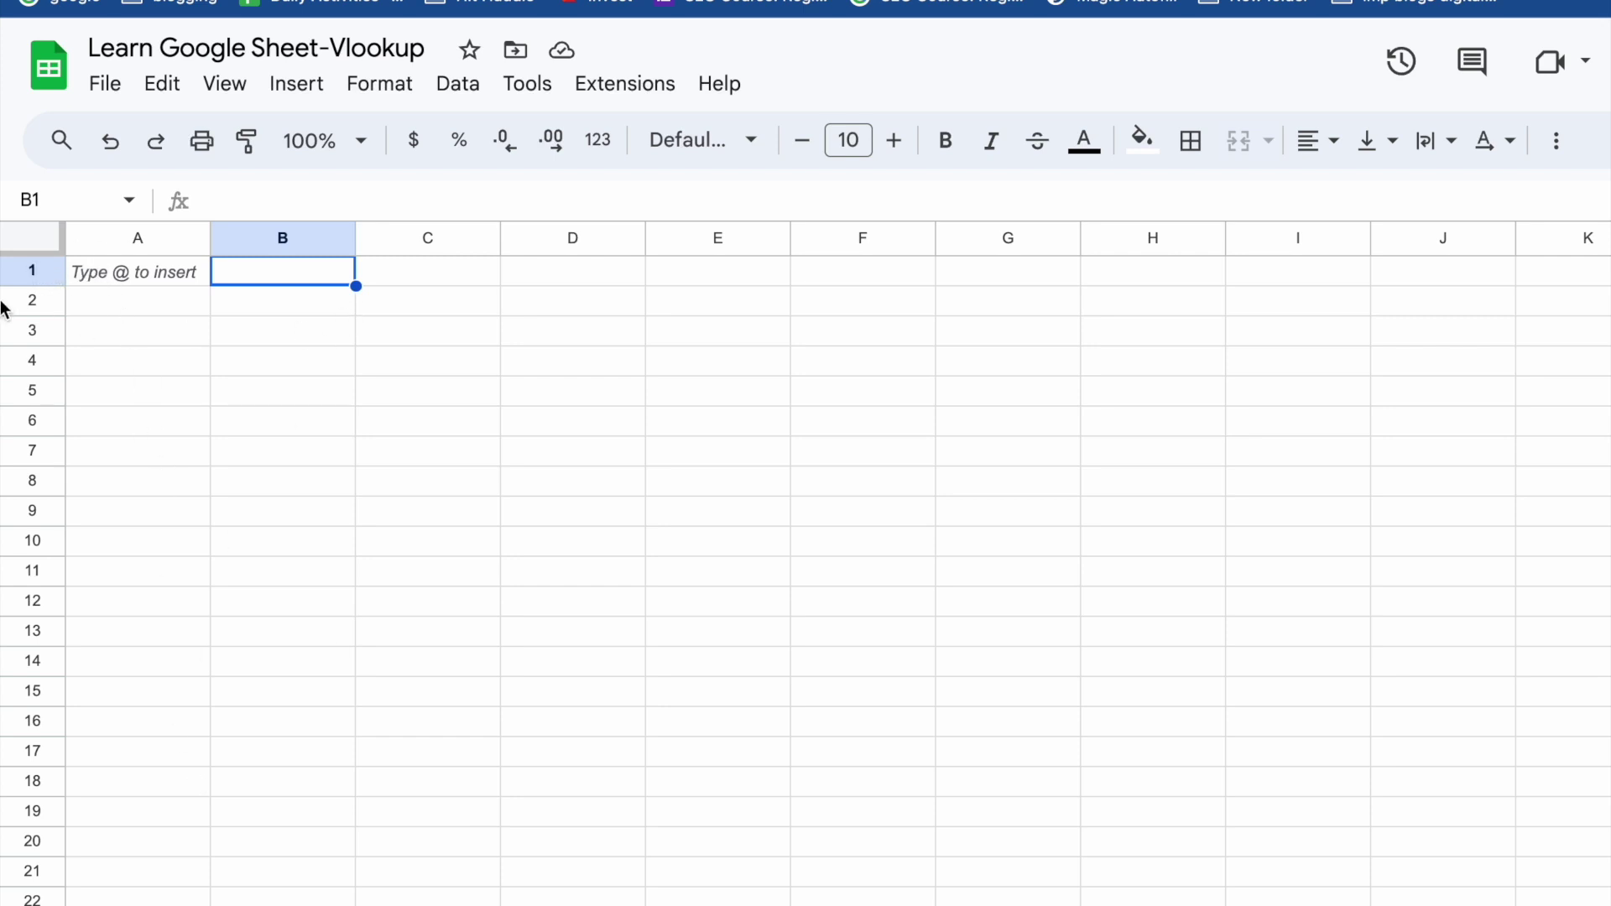
click(141, 273)
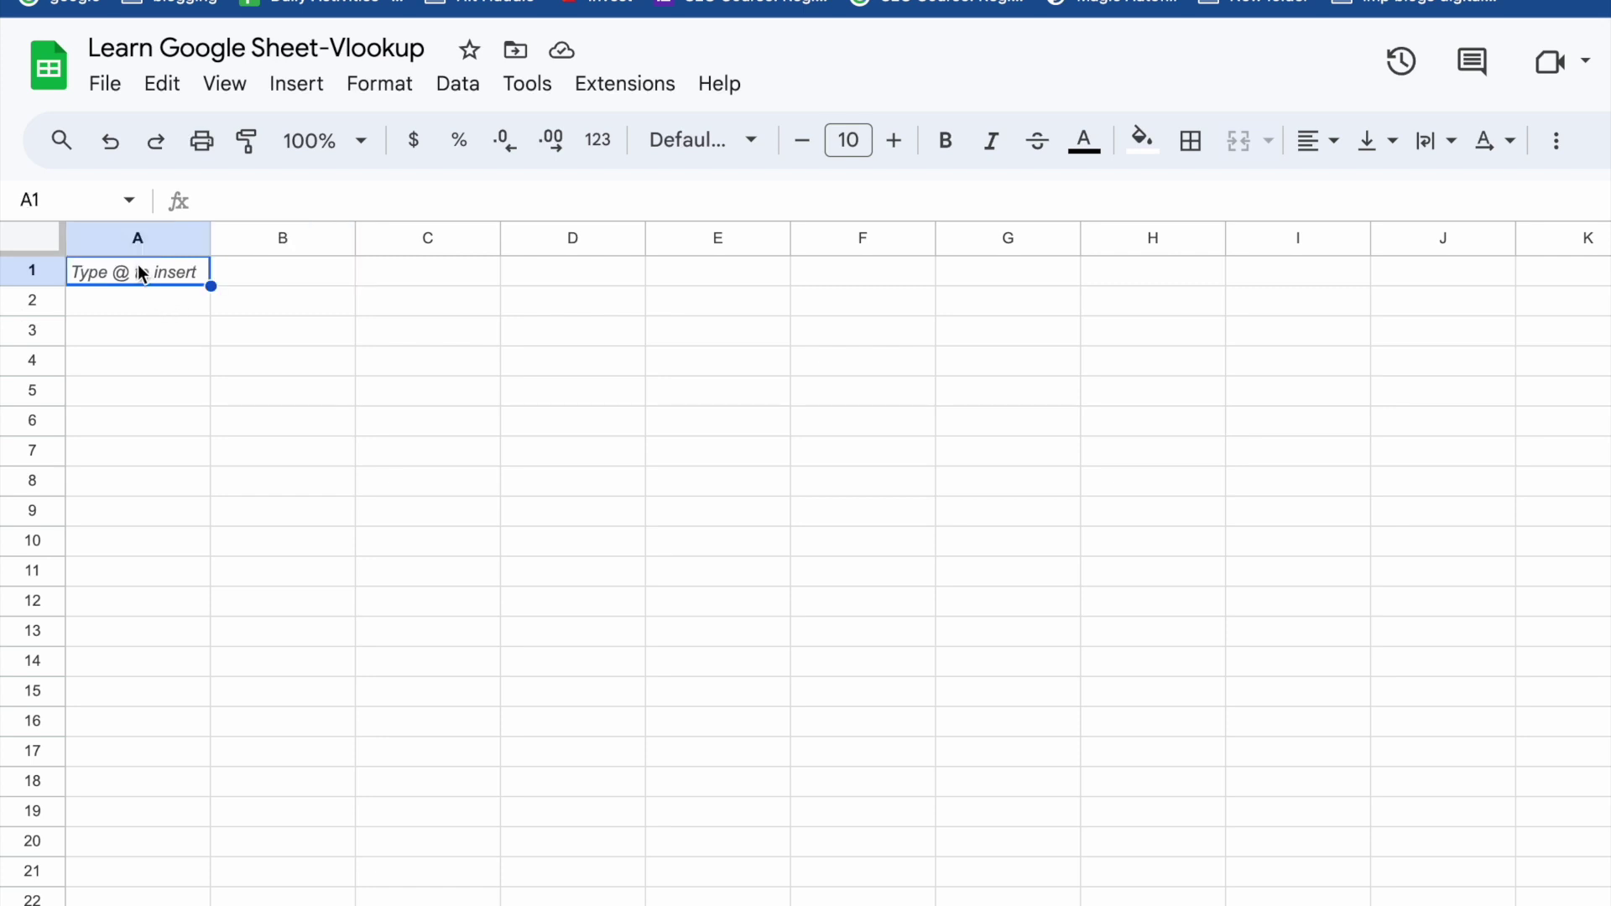
click(256, 275)
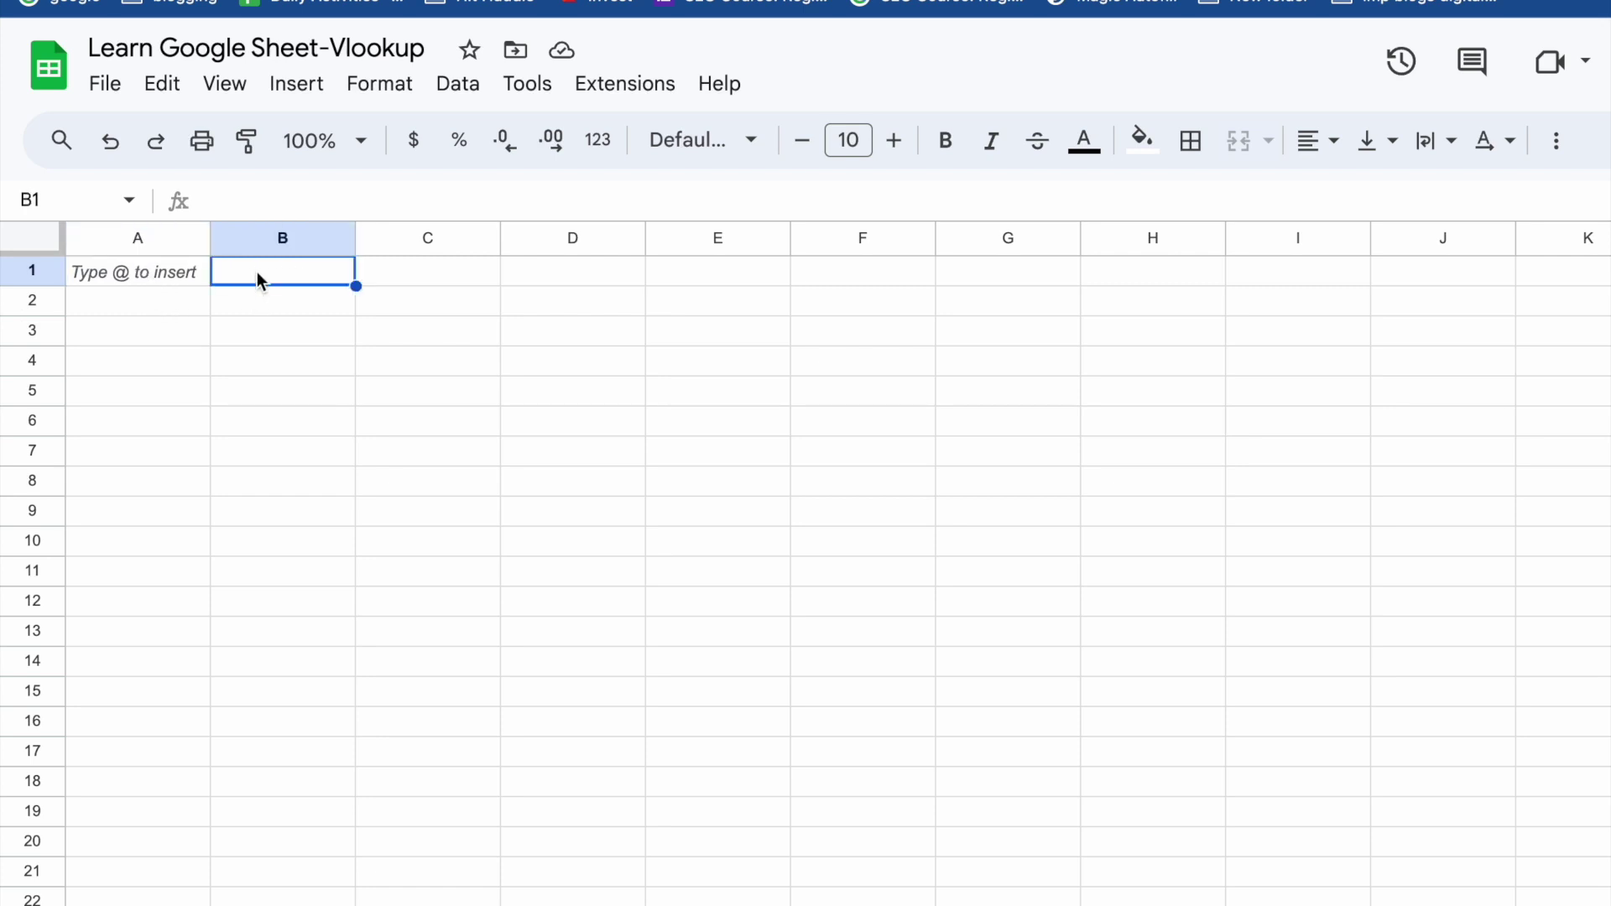
click(460, 275)
click(173, 303)
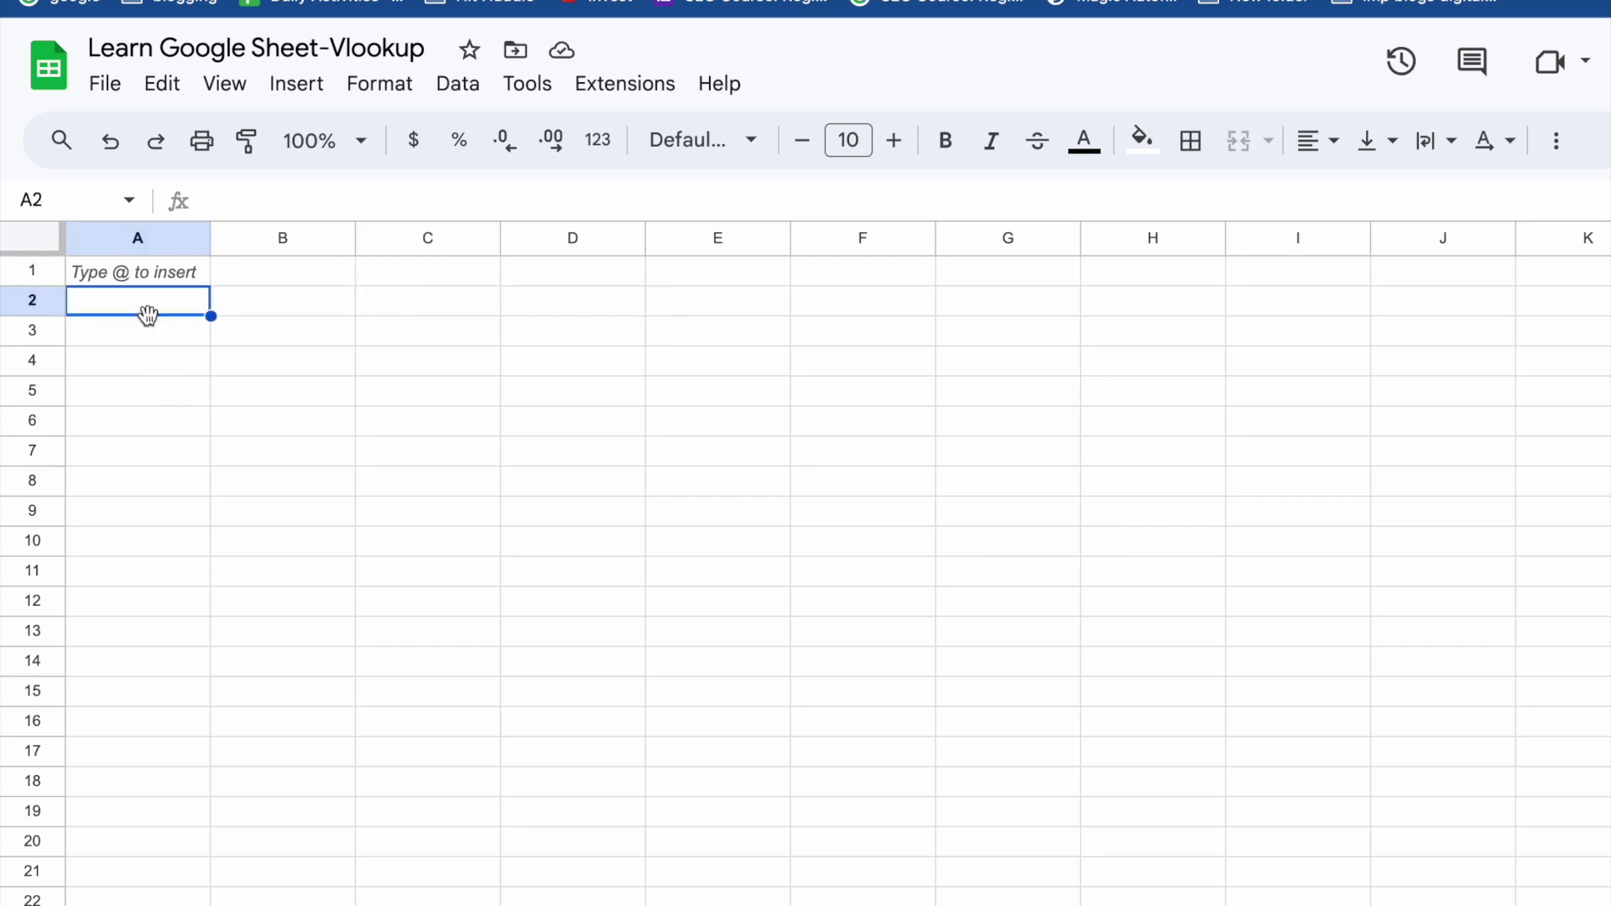
click(138, 270)
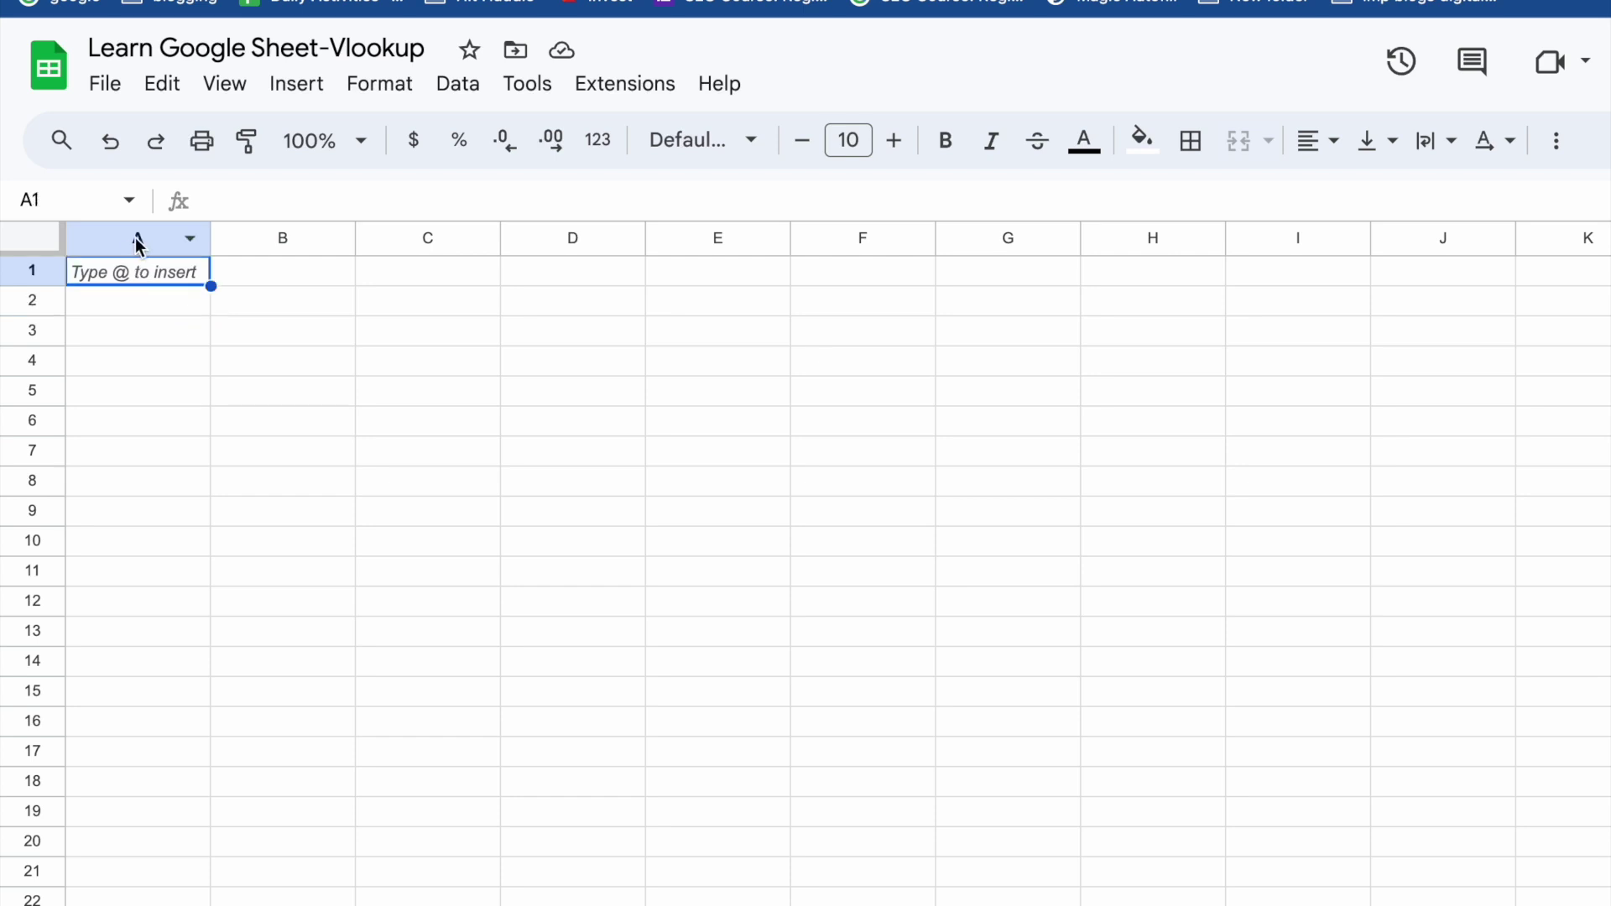
Select whole columns A and B, and whole rows 1, 2, 5 and 7, to examine how columns and rows are labelled
click(138, 238)
click(248, 239)
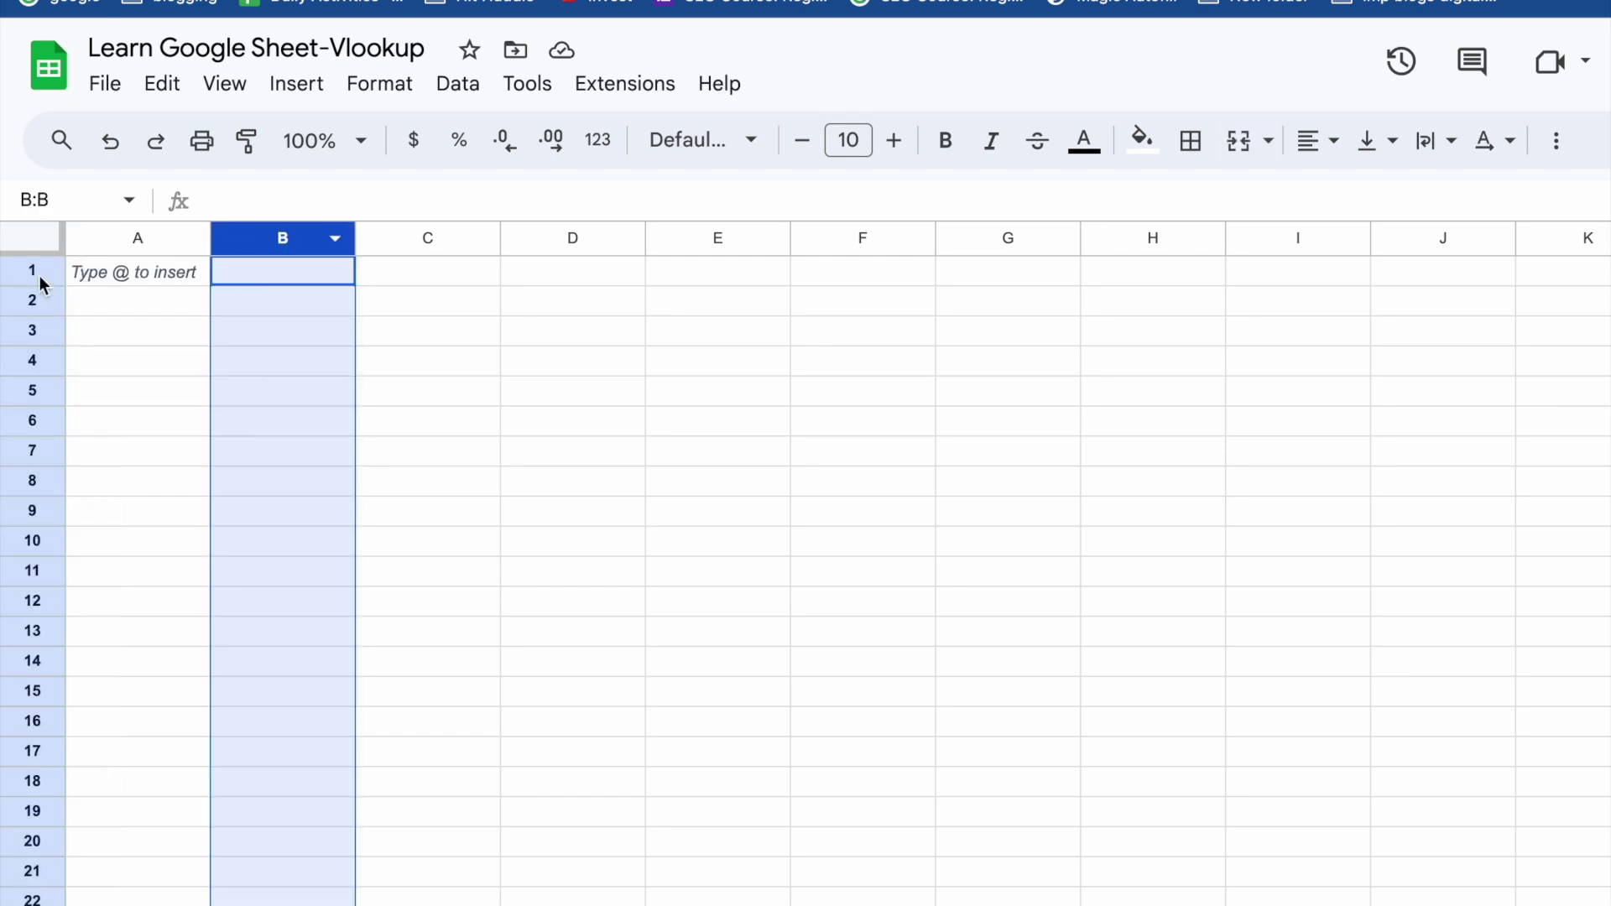
click(31, 270)
click(31, 299)
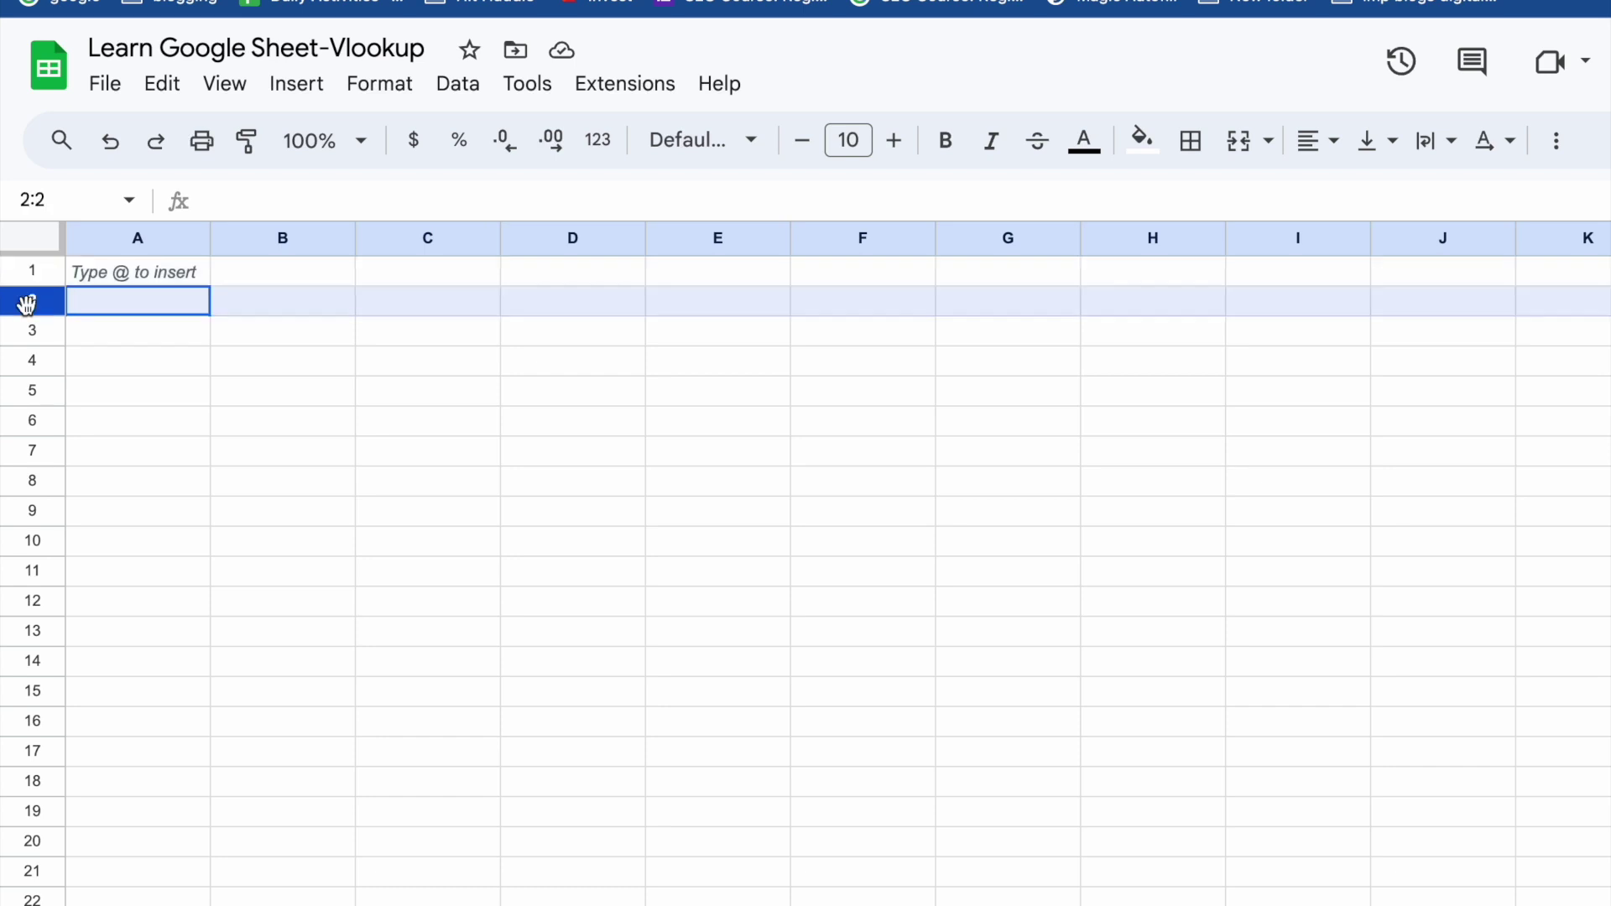
click(33, 390)
click(40, 451)
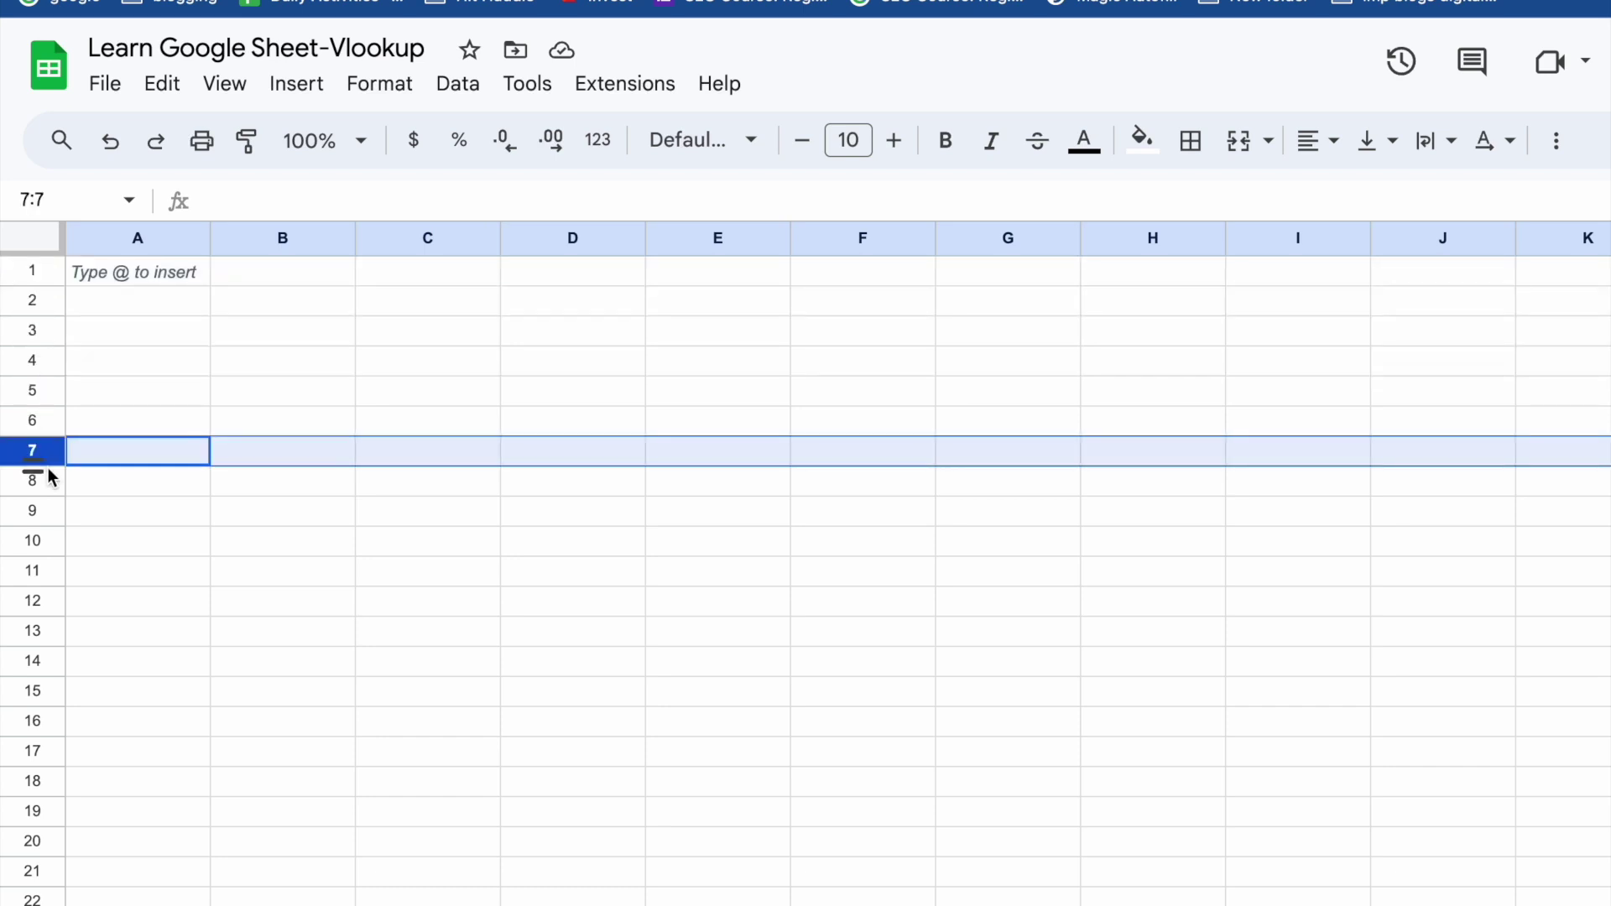
Select cells A1, A3 and D4 in turn to examine their cell addresses
click(96, 272)
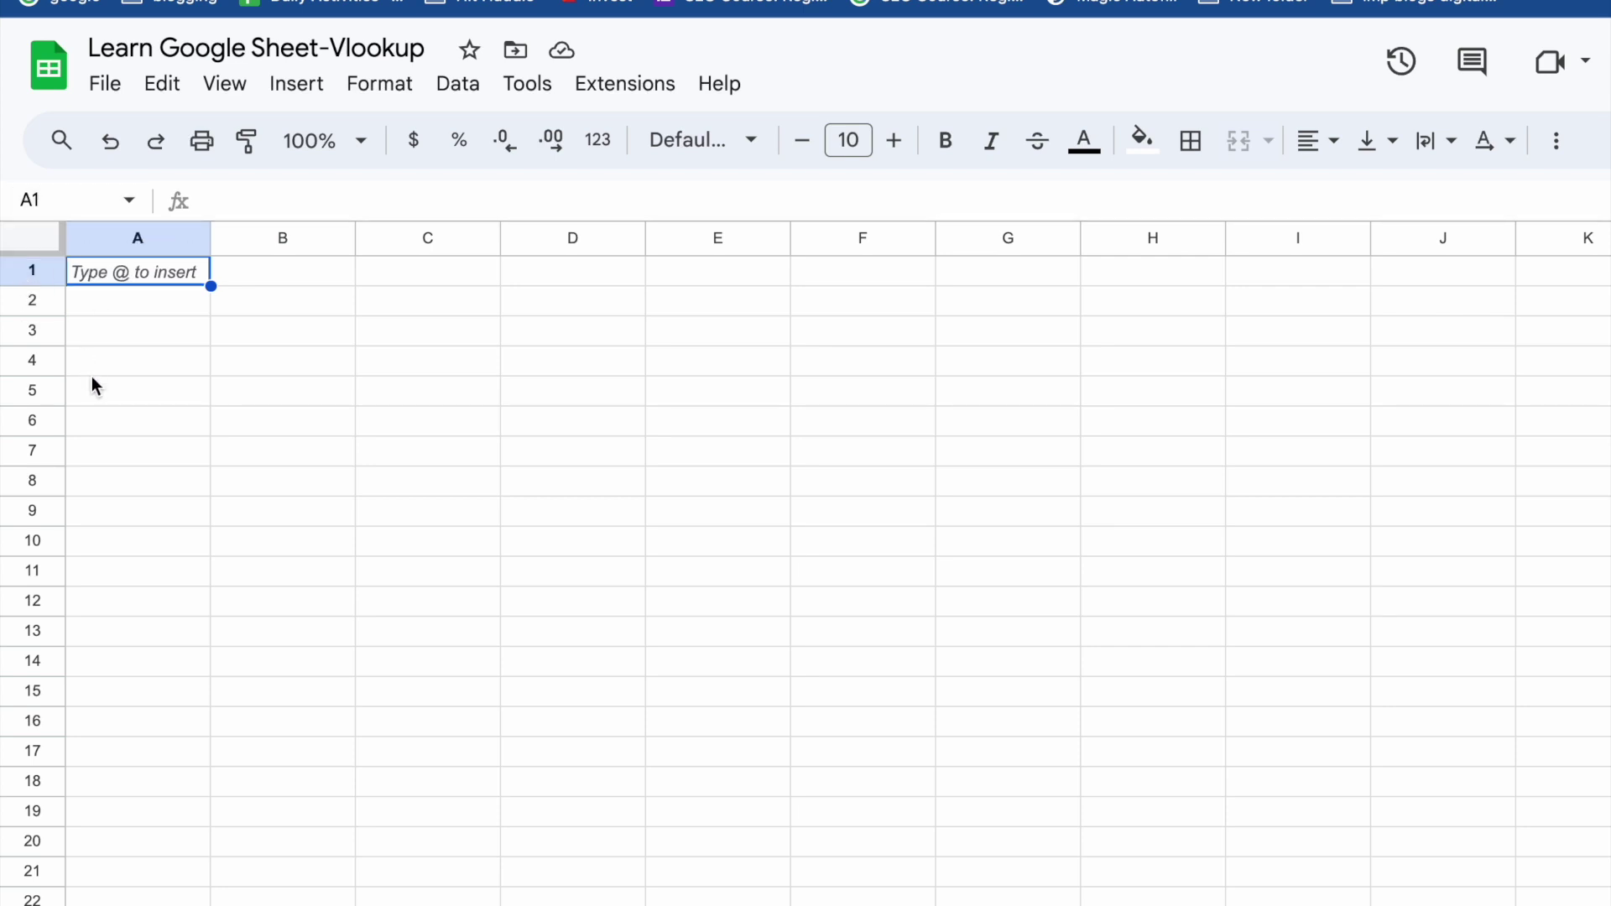
click(113, 329)
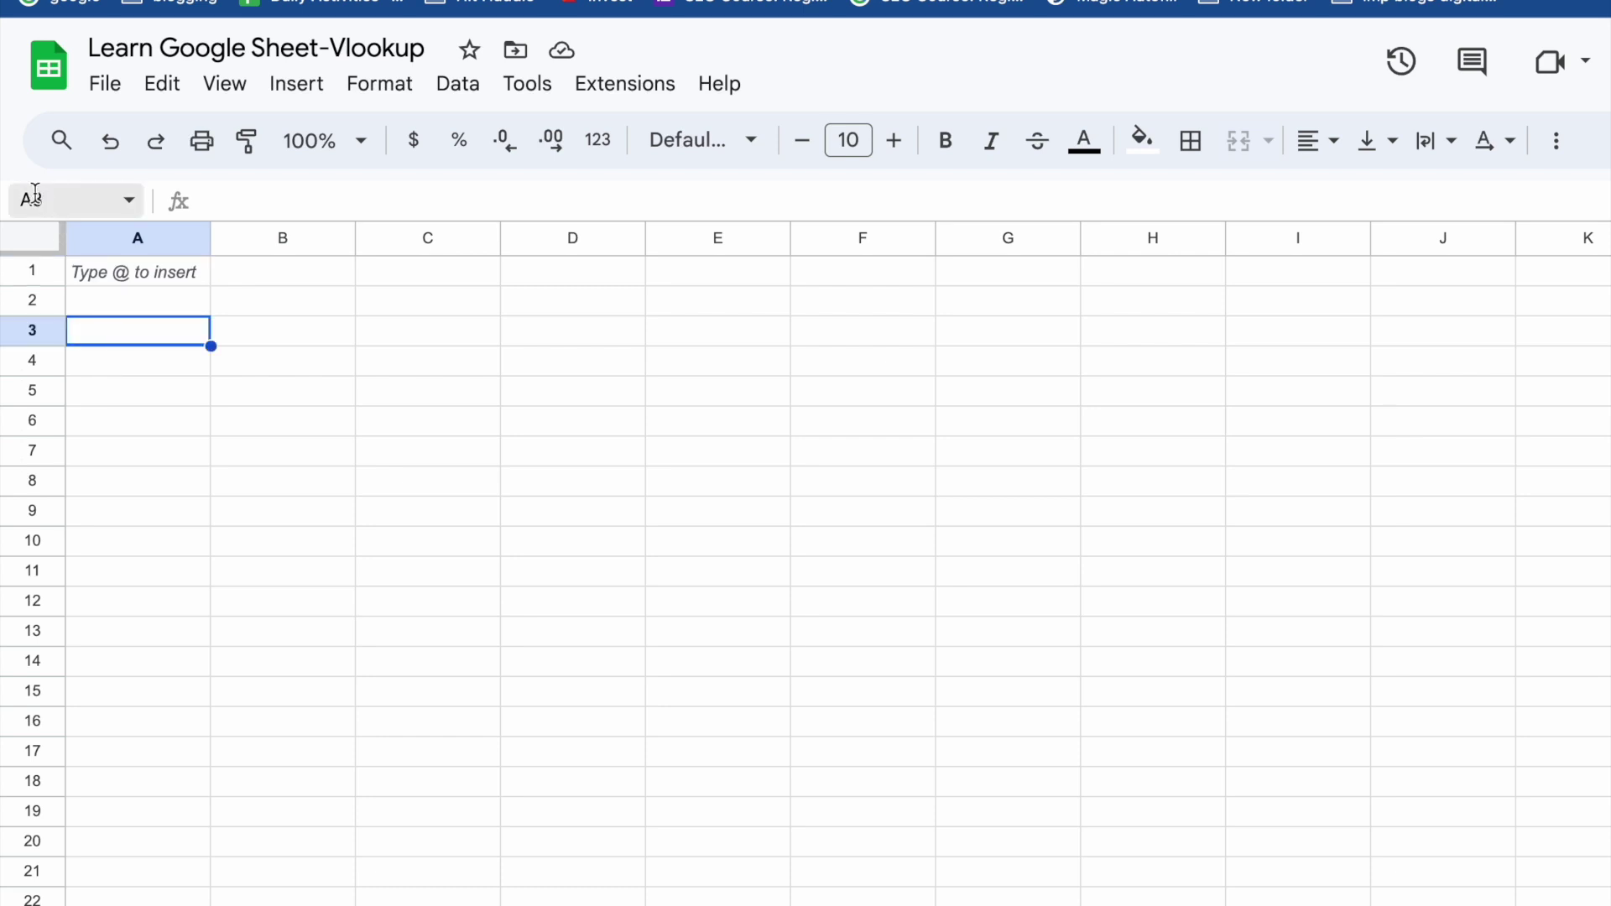
click(604, 365)
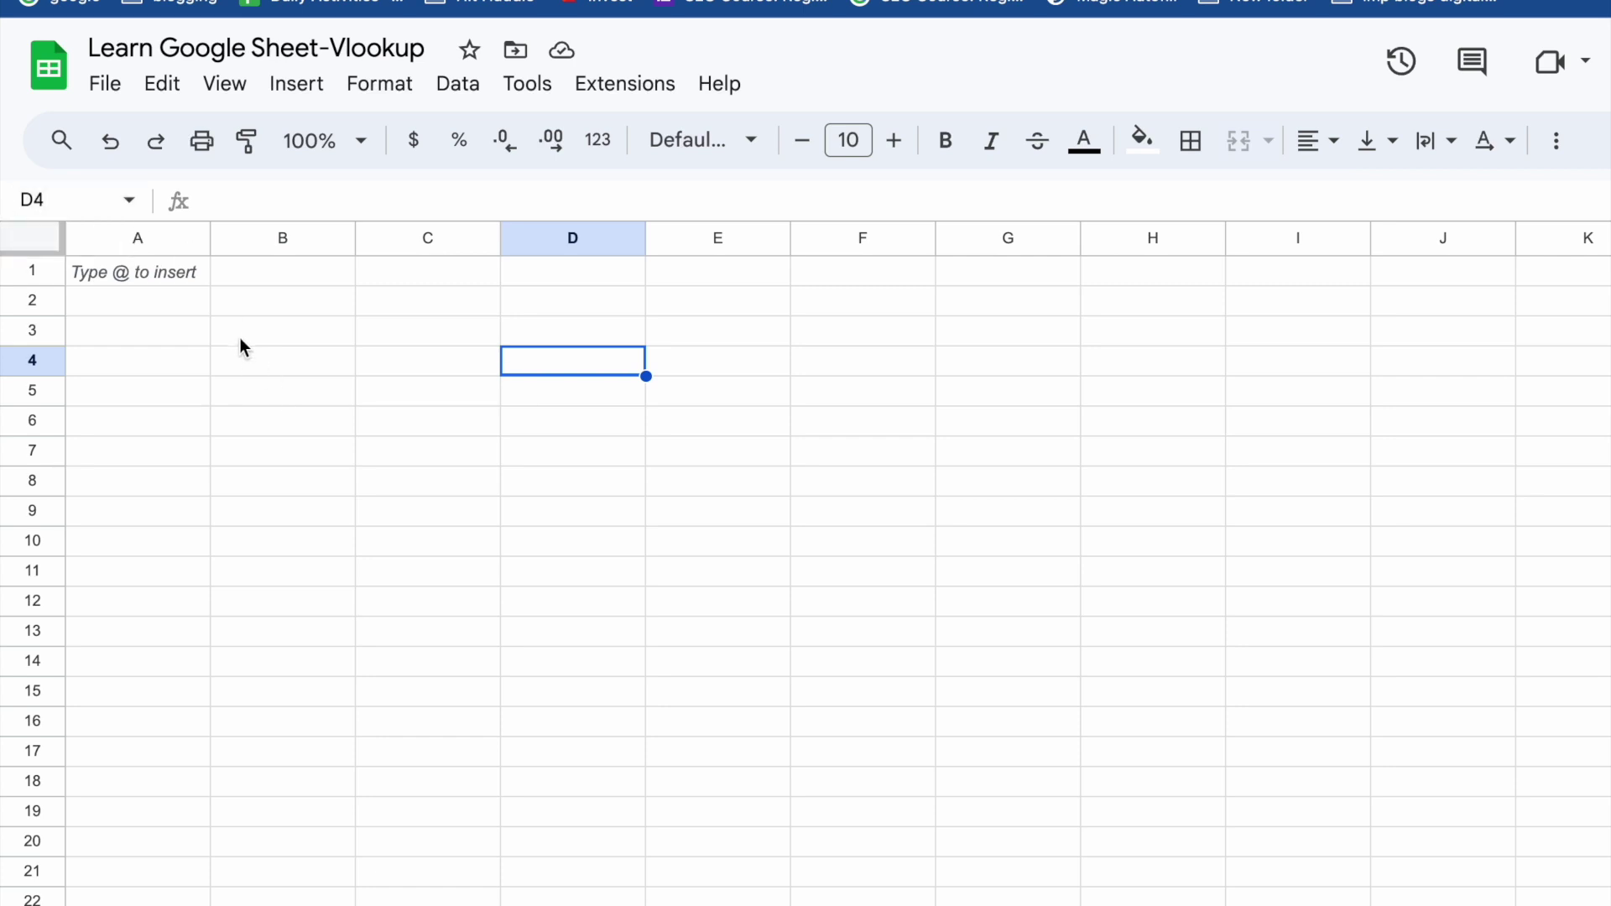
Enter three sample first names in lowercase down column A, one per cell in A1 to A3
click(187, 332)
key(Up)
key(Up)
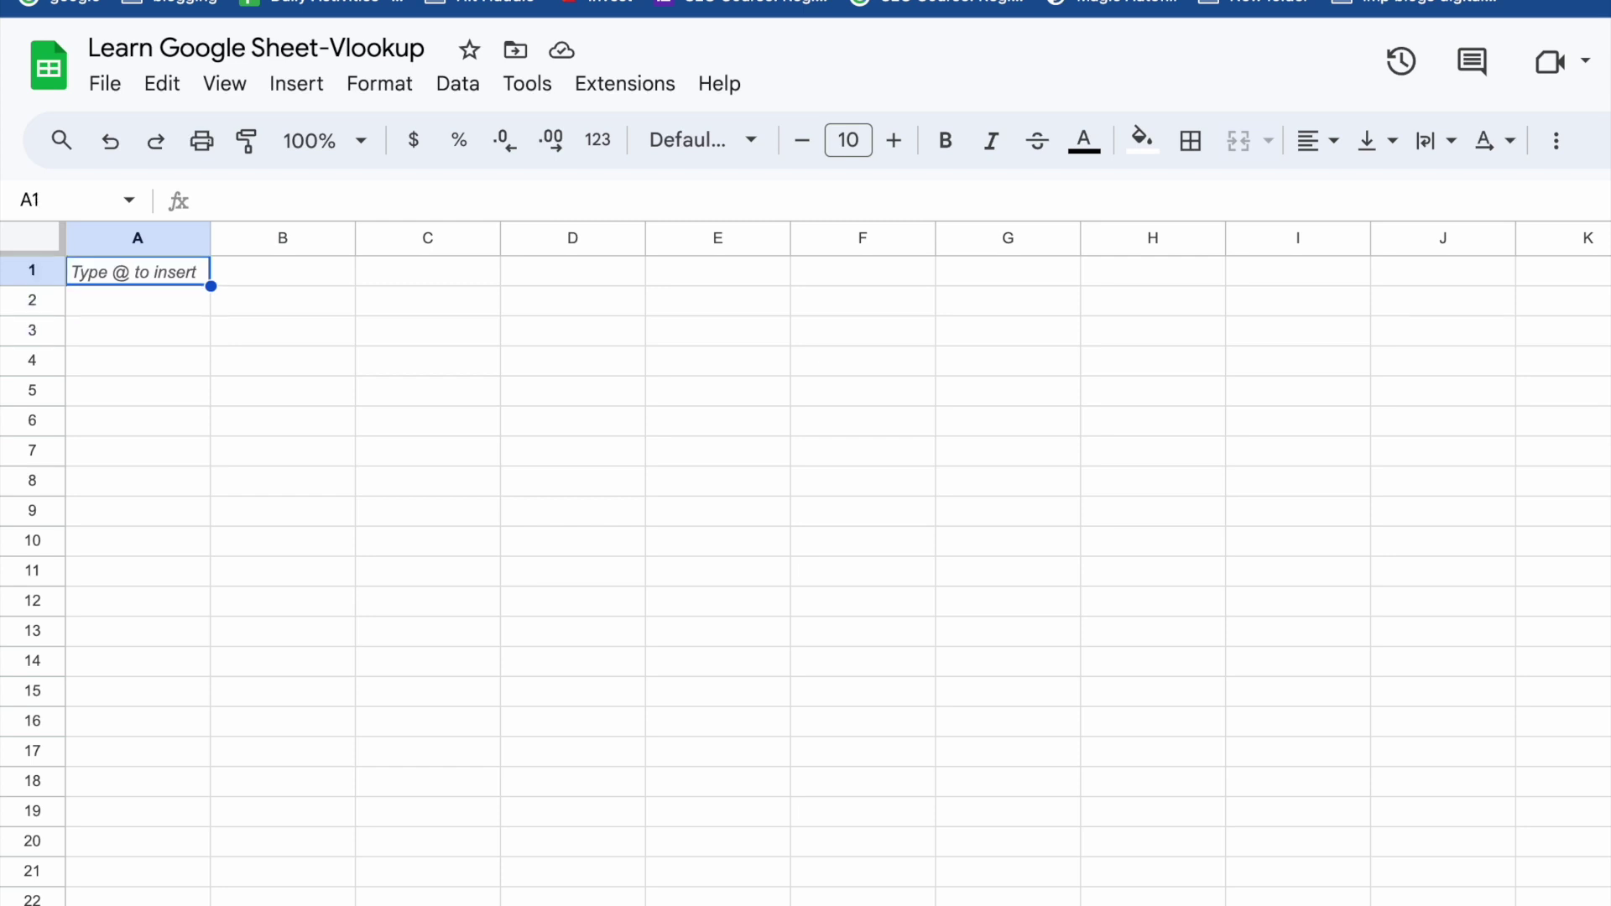
text(ram)
key(Return)
text(shyam)
key(Return)
text(radha)
key(Return)
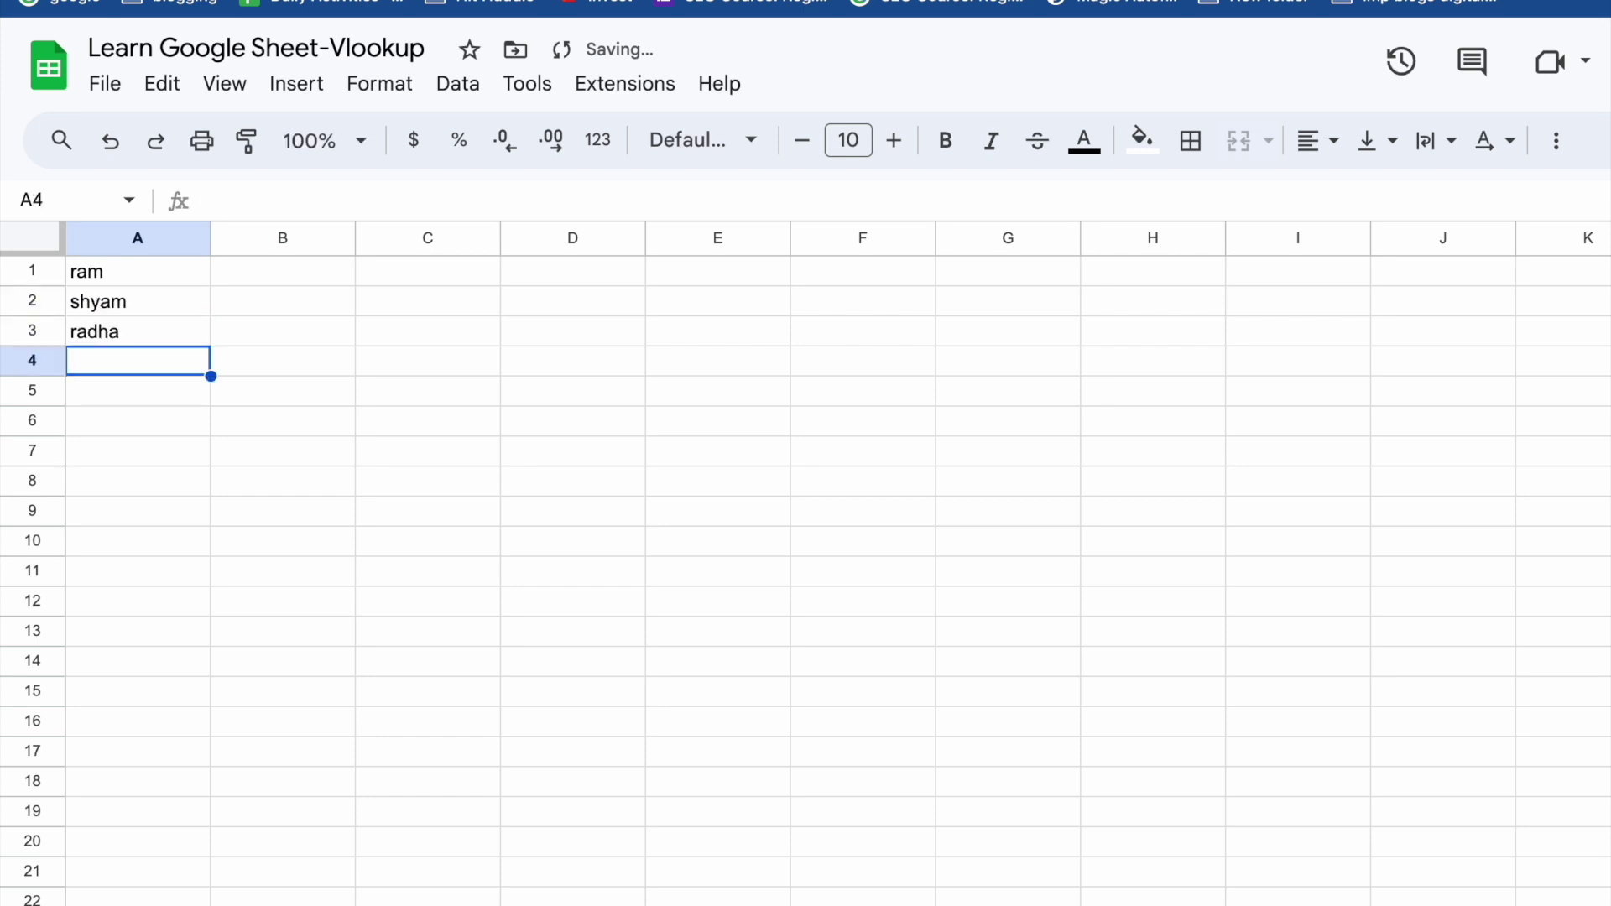
Enter the numbers 20, 30 and 50 down column B in cells B1 to B3, beside the names
key(Up)
key(Up)
key(Up)
key(Right)
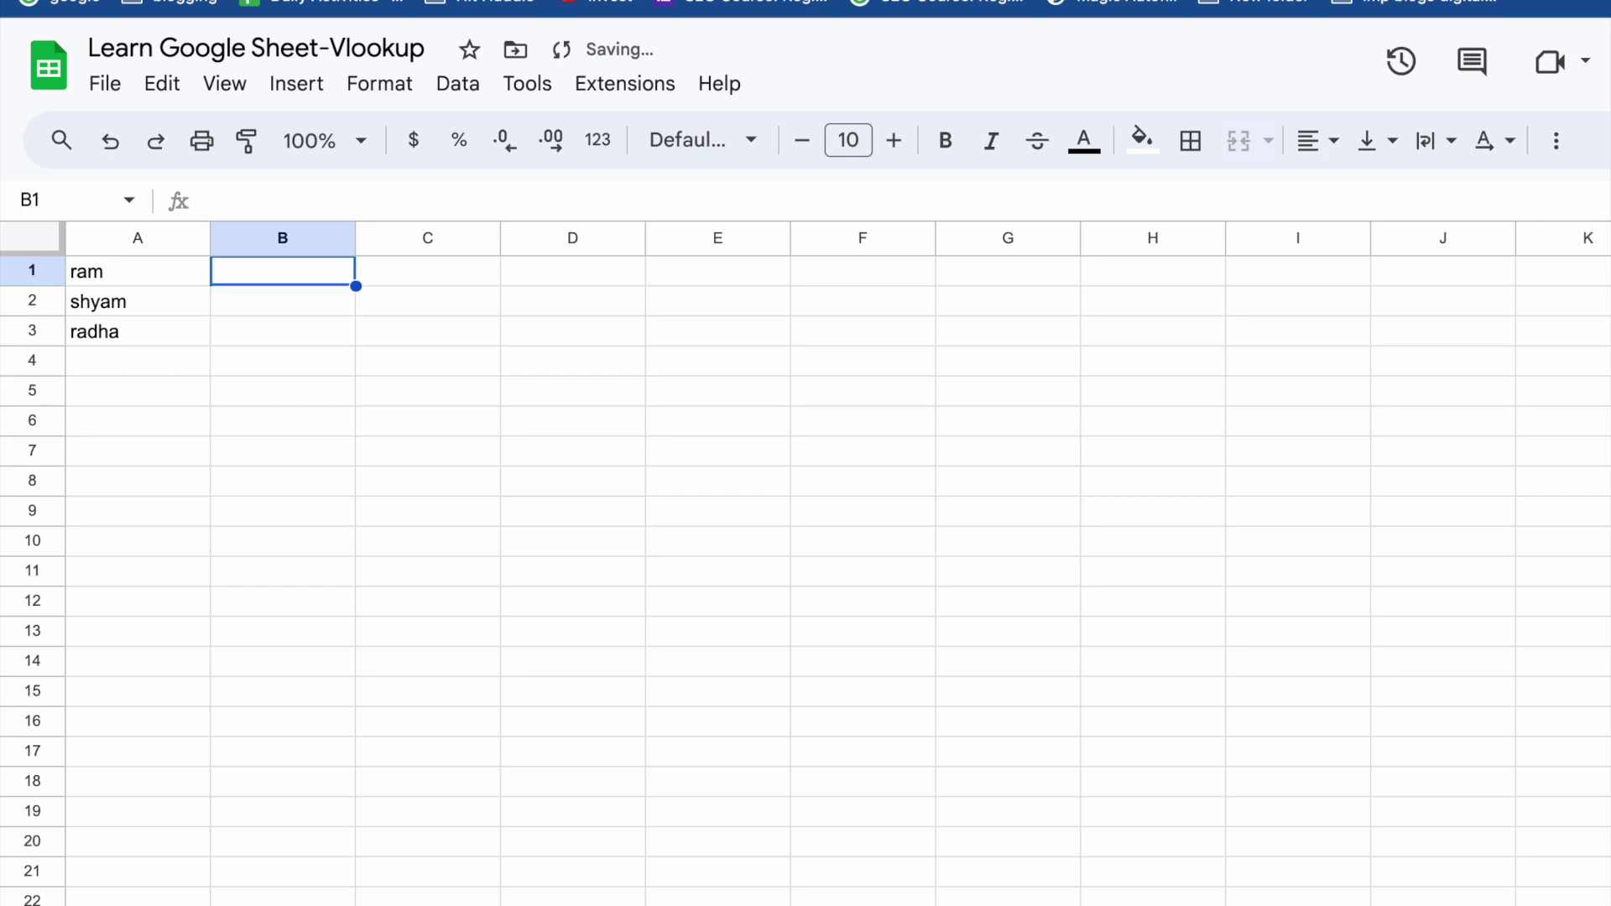
text(20)
key(Return)
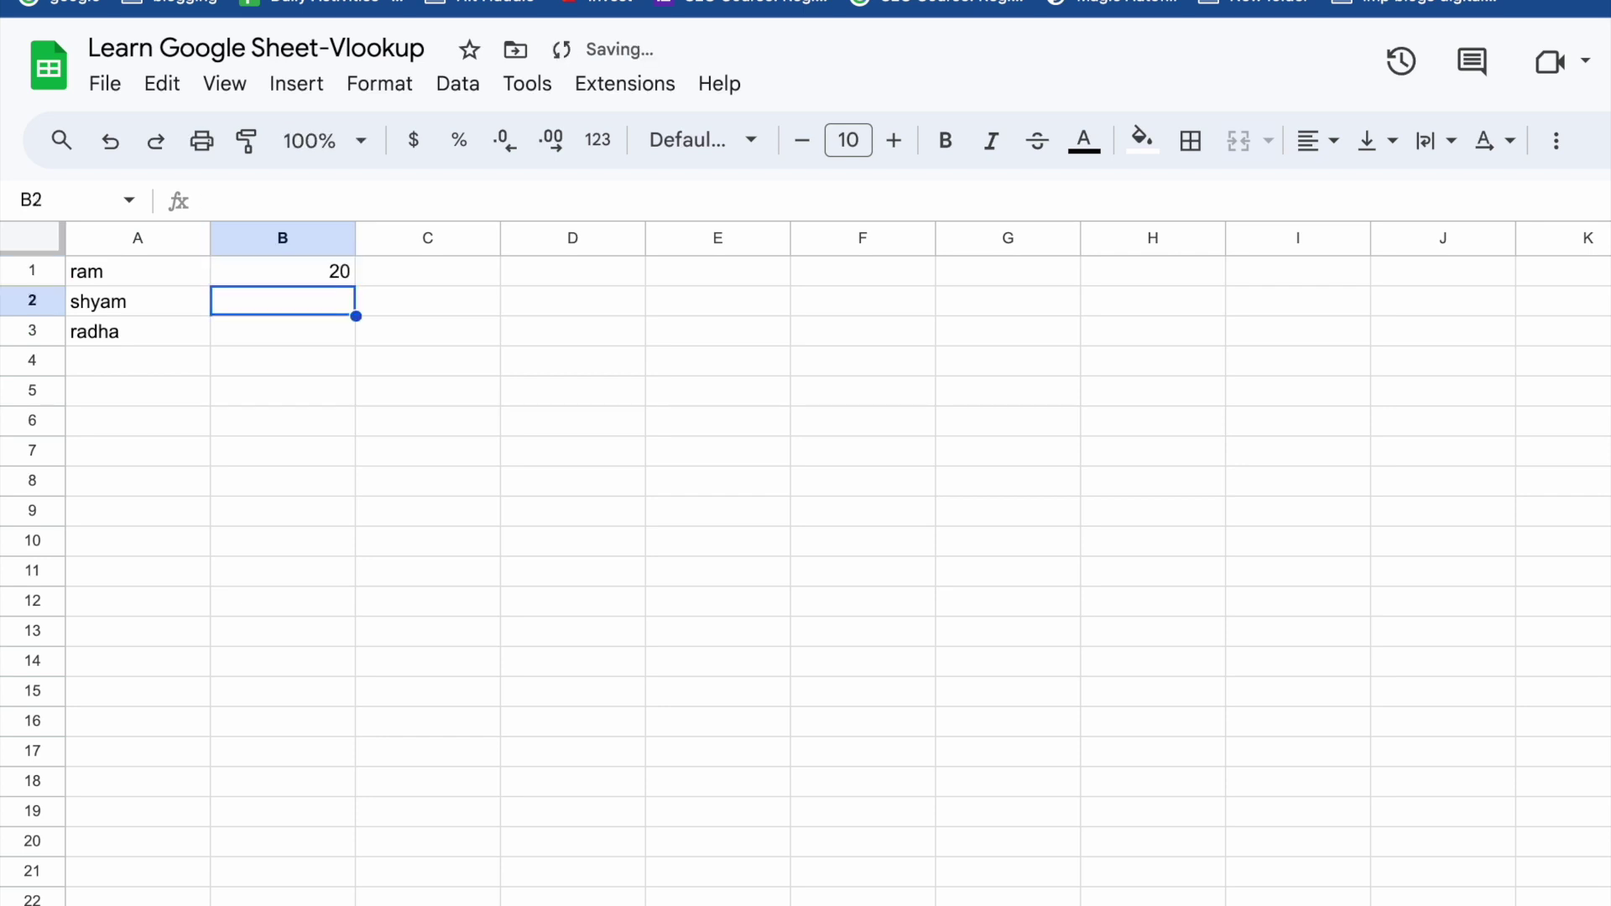
text(30)
key(Return)
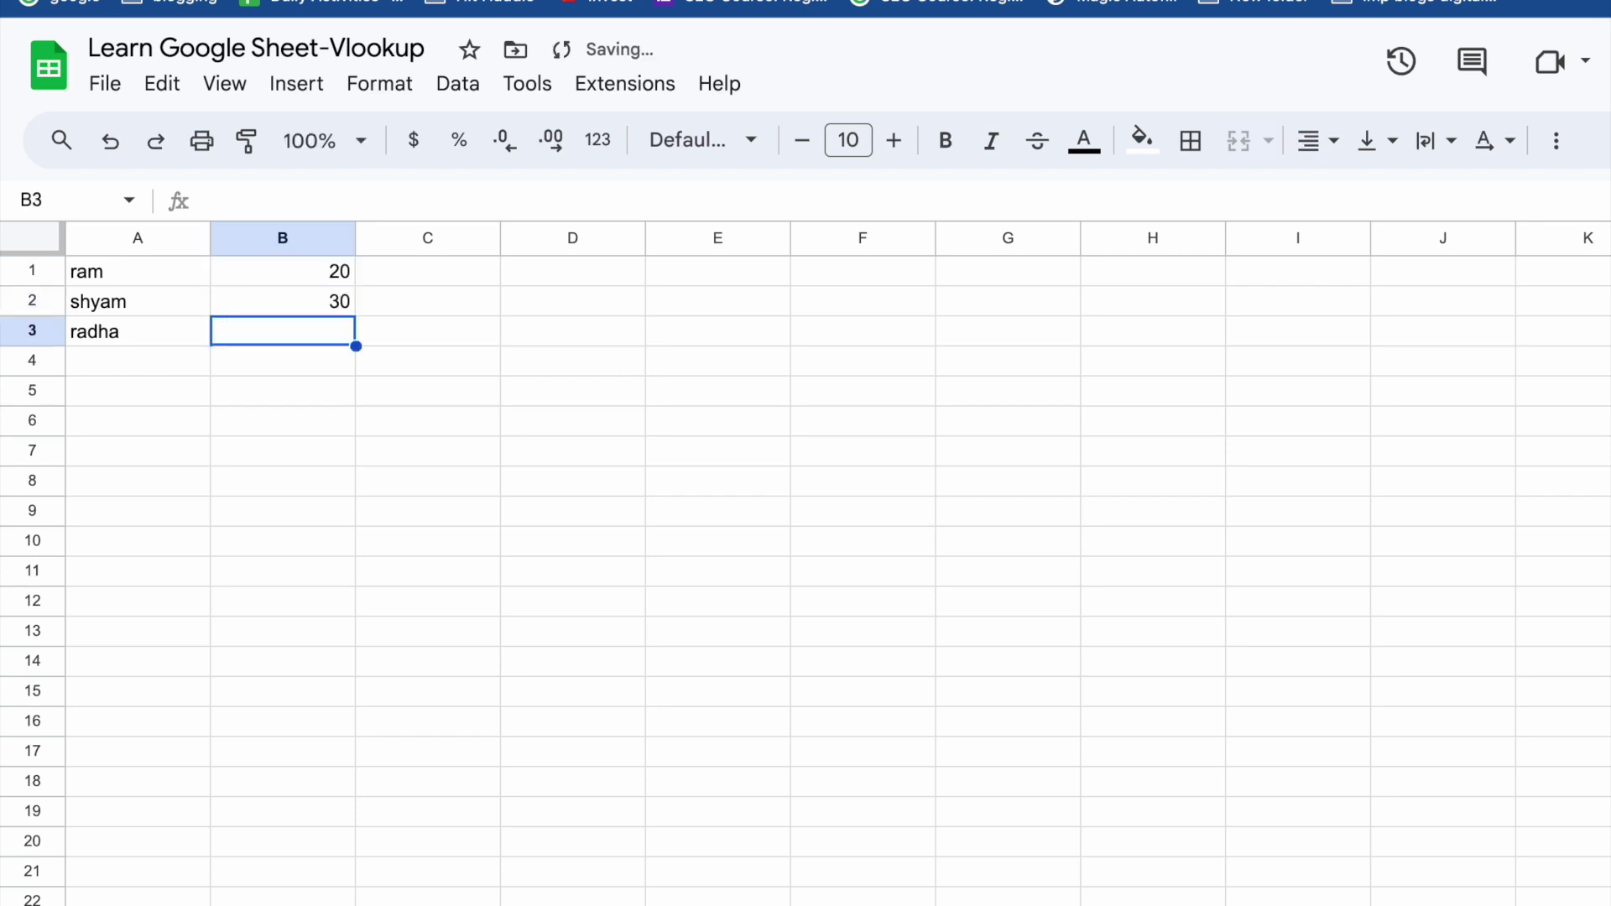
text(50)
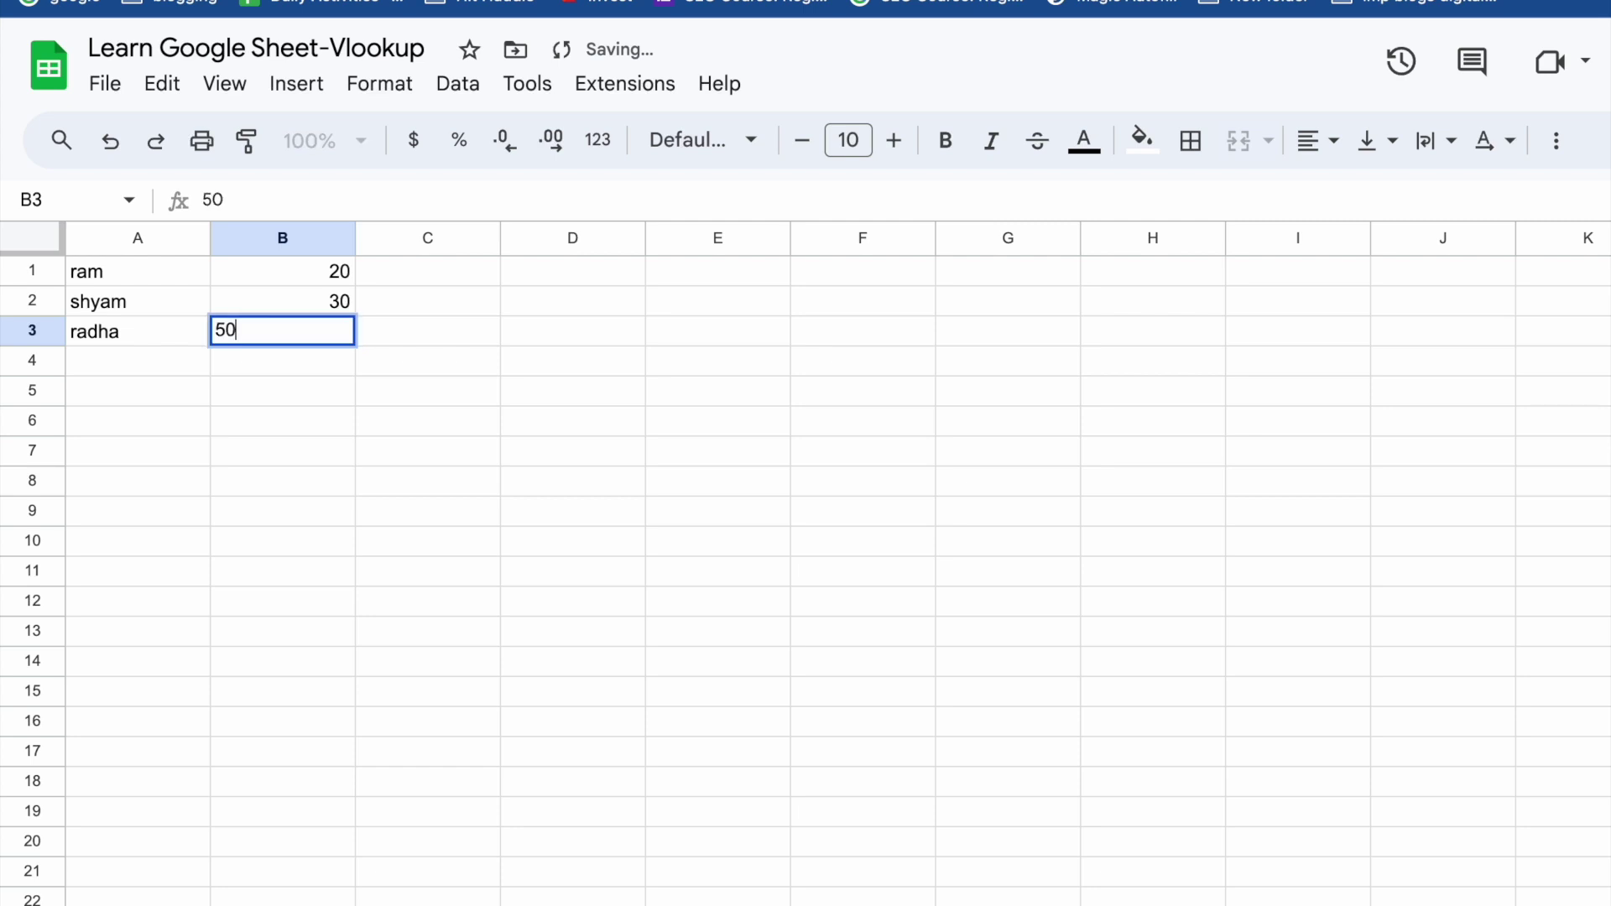
key(Return)
key(Left)
key(Right)
key(Left)
key(Right)
key(Right)
key(Right)
key(Right)
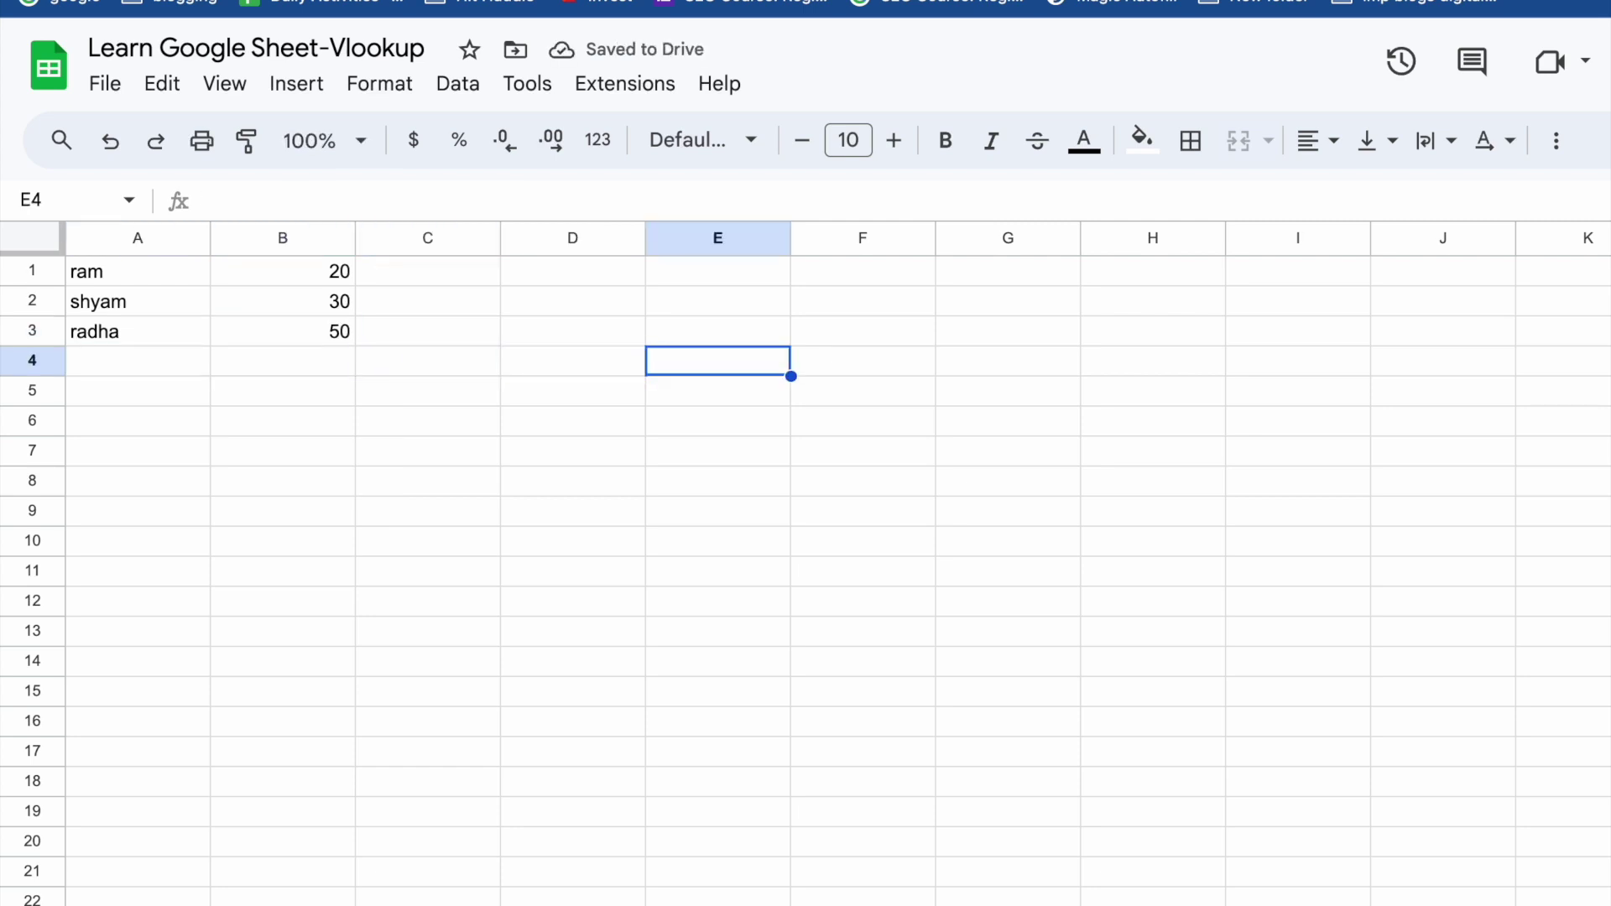
key(Up)
key(Up)
key(Up)
key(Left)
key(Left)
key(Down)
key(Down)
key(Left)
key(Down)
key(Right)
Enter the label Total in cell D1 and move on to the adjacent cell E1
key(Up)
key(Up)
key(Up)
key(Right)
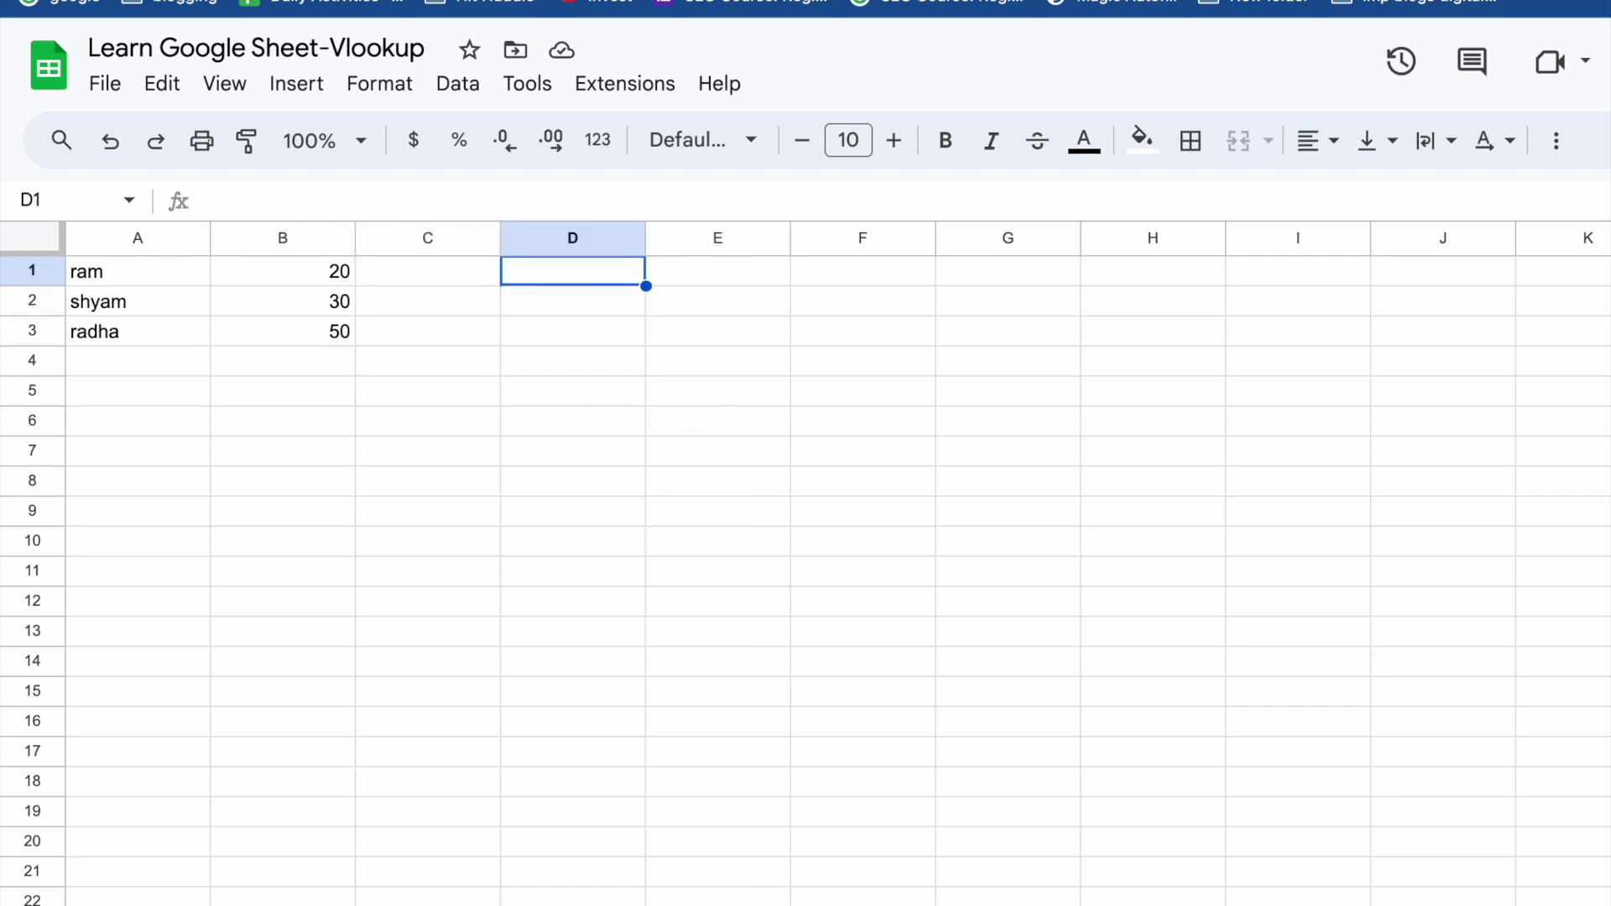
text(Total)
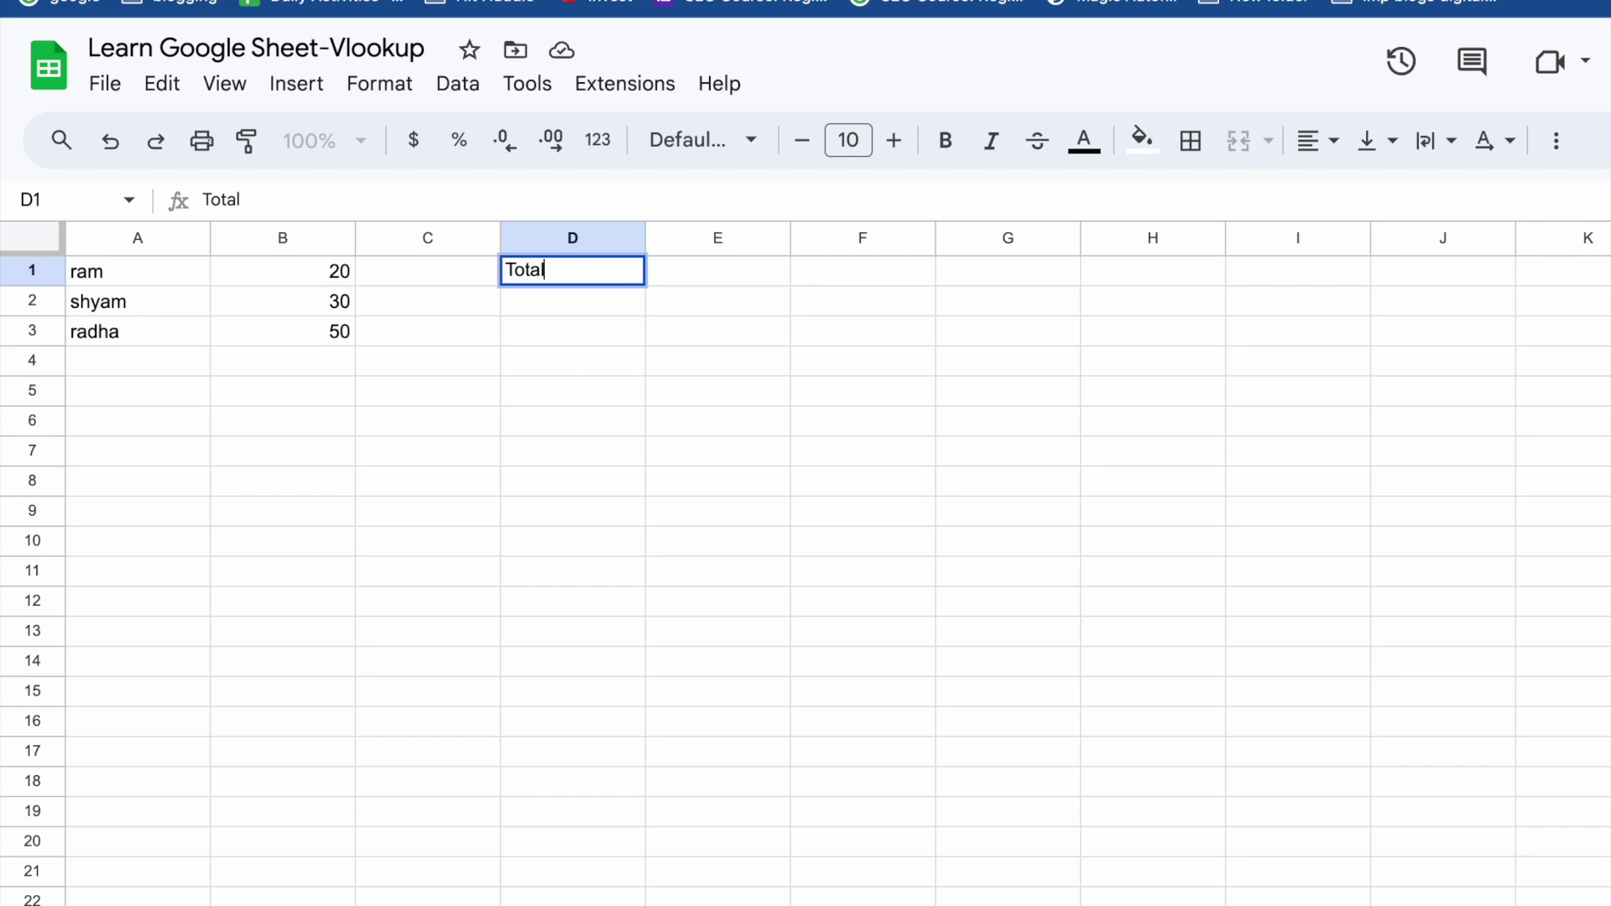
key(Right)
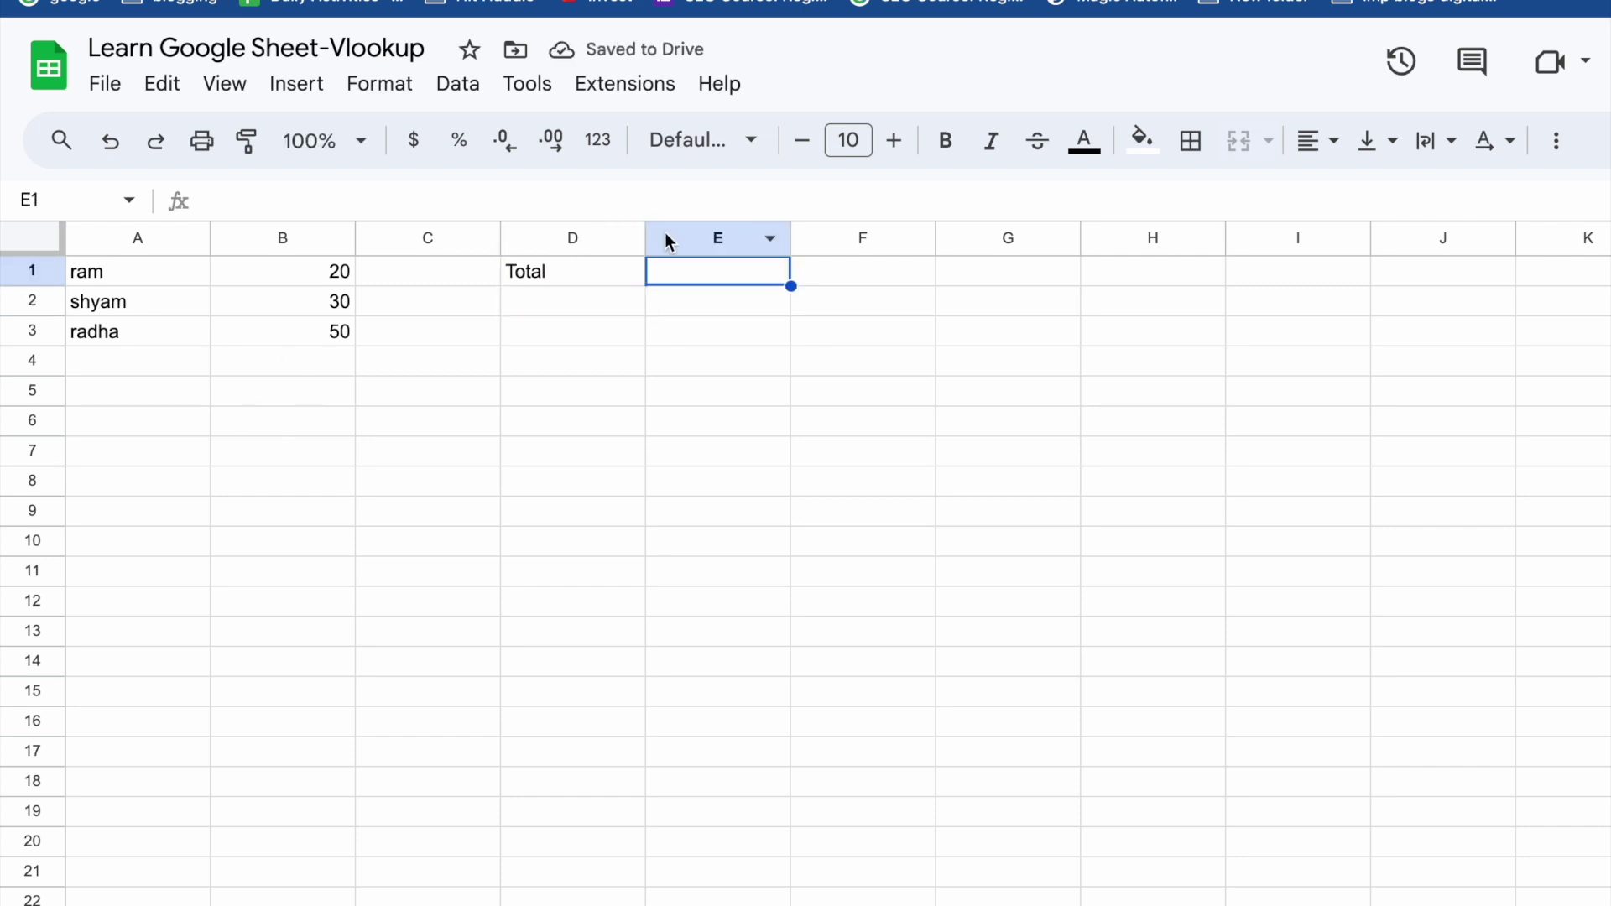
Start a formula in cell E1 with the equals sign and the function name sum
double_click(703, 277)
text(=)
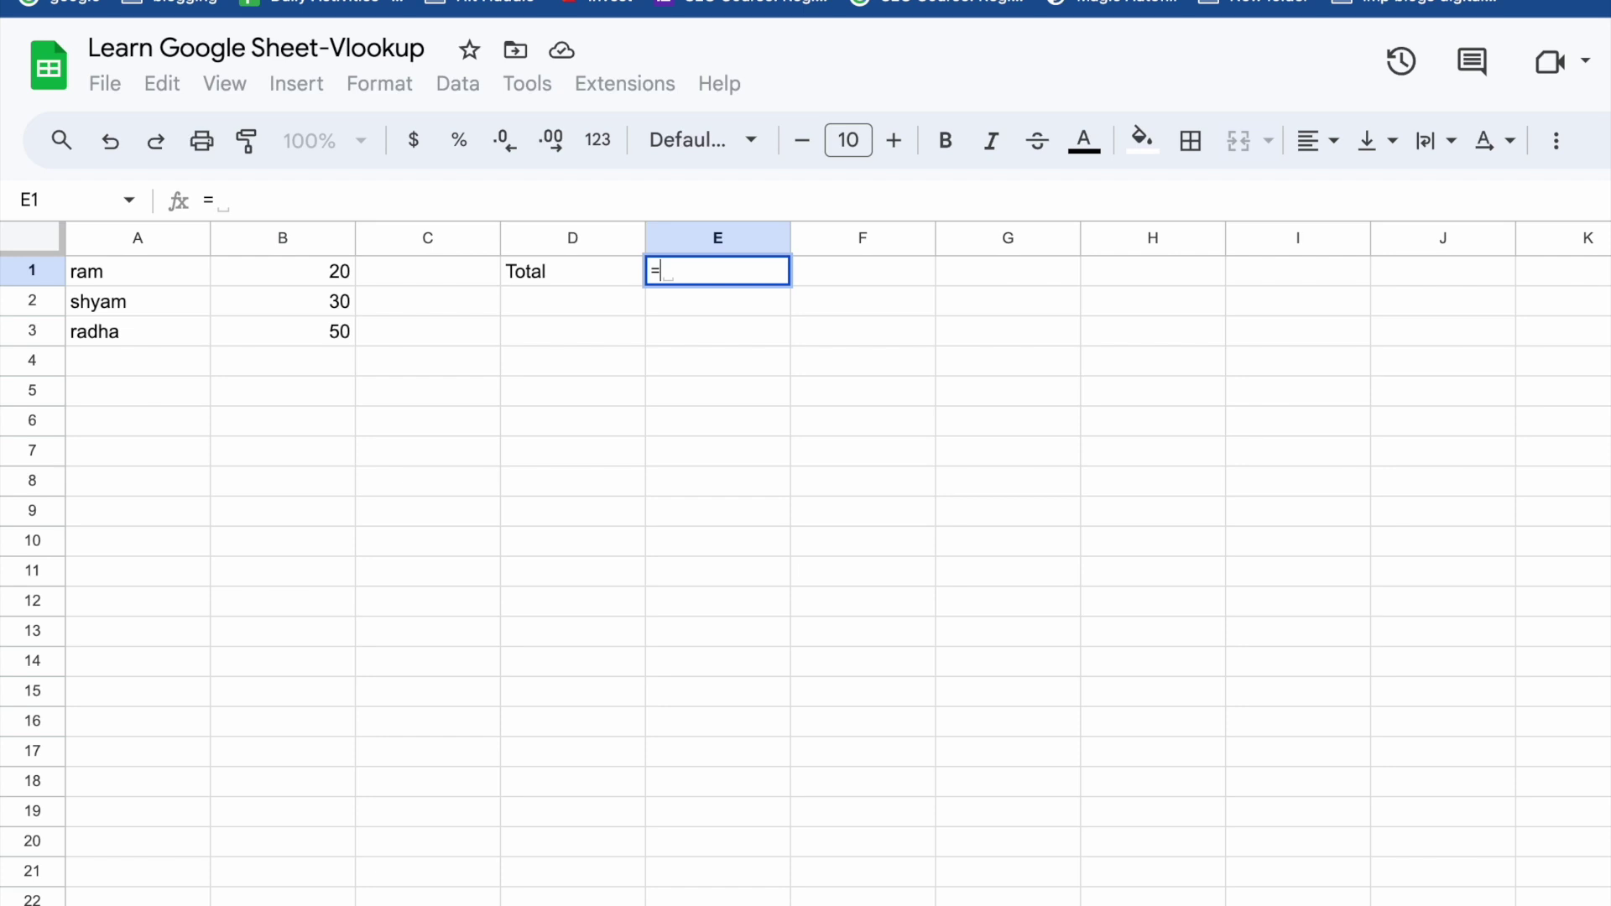
text(sum)
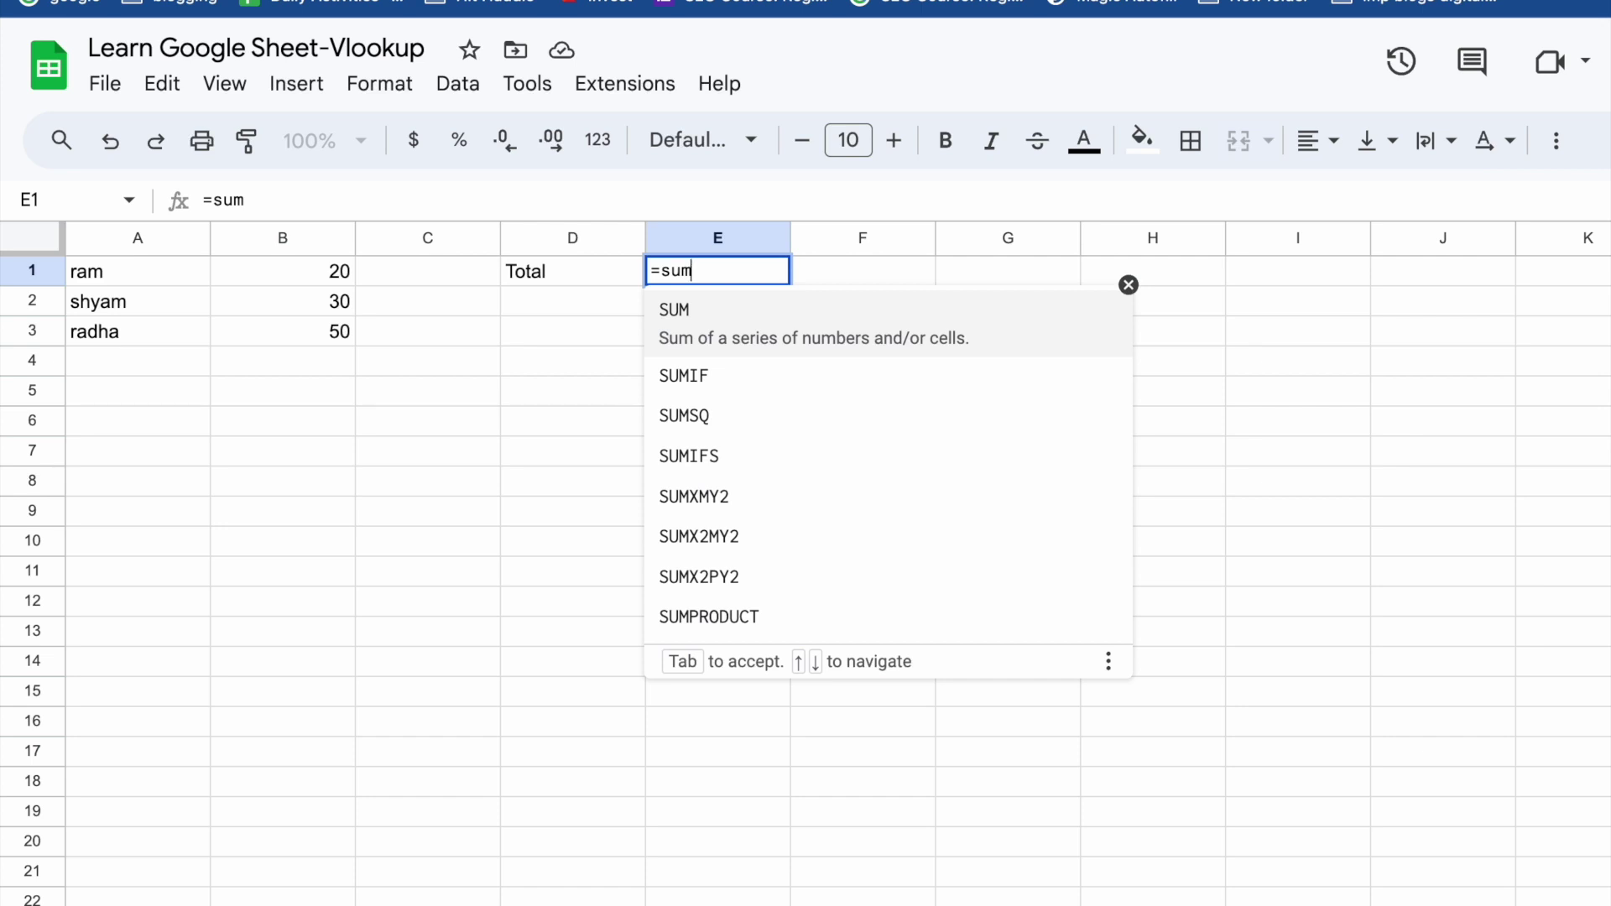
Change the function name in E1 to sub to examine other function suggestions, and restore it to sum
key(BackSpace)
key(BackSpace)
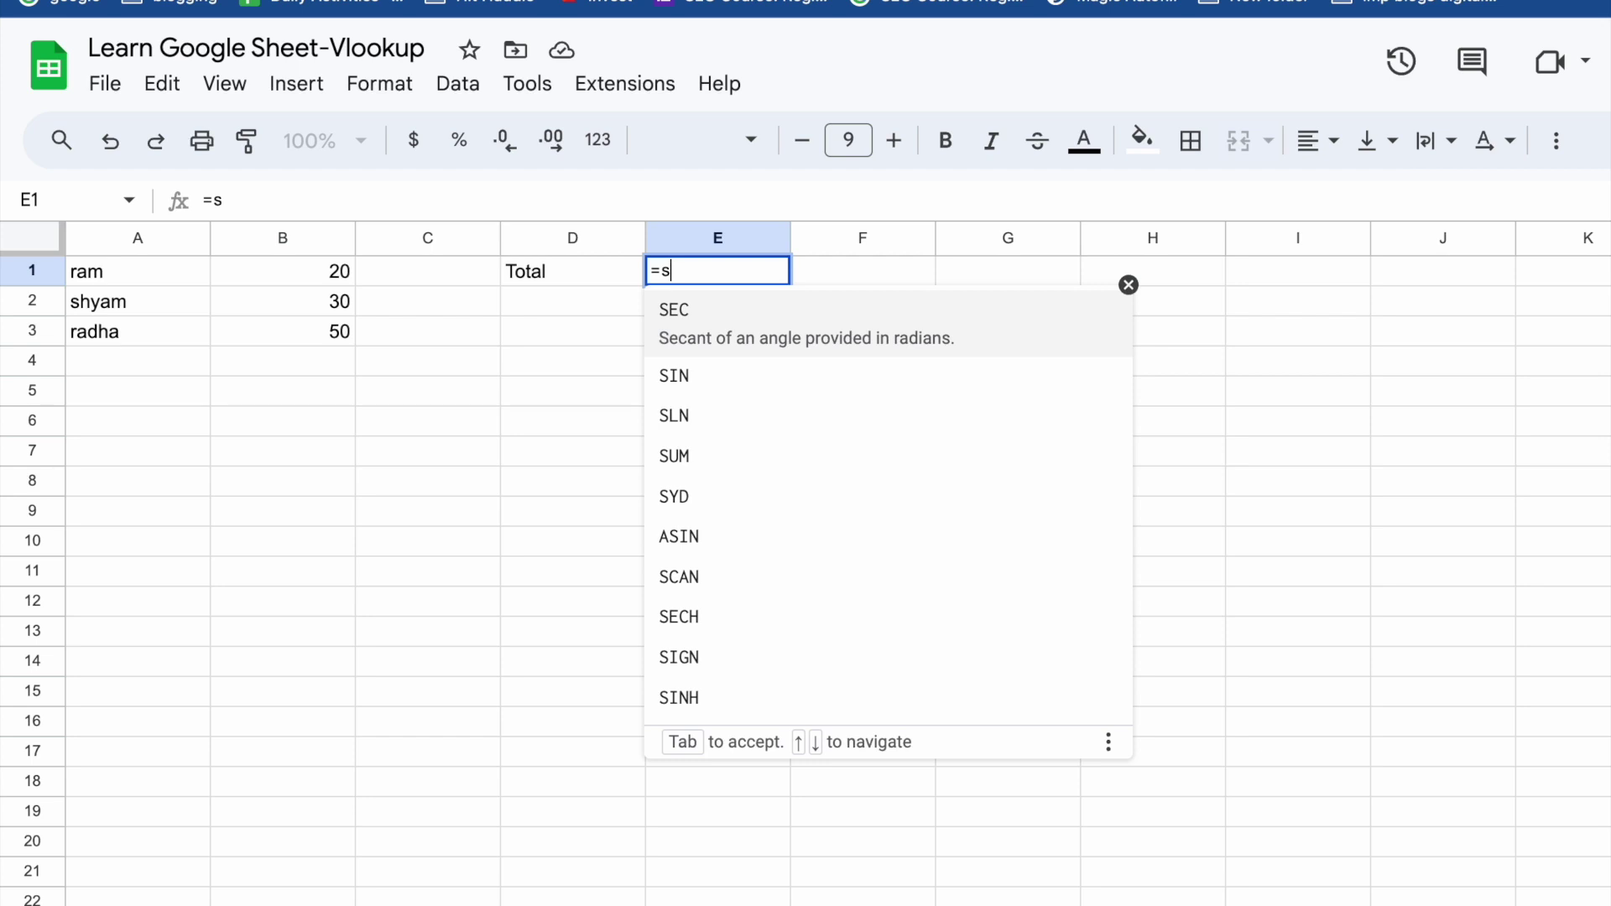
text(ub)
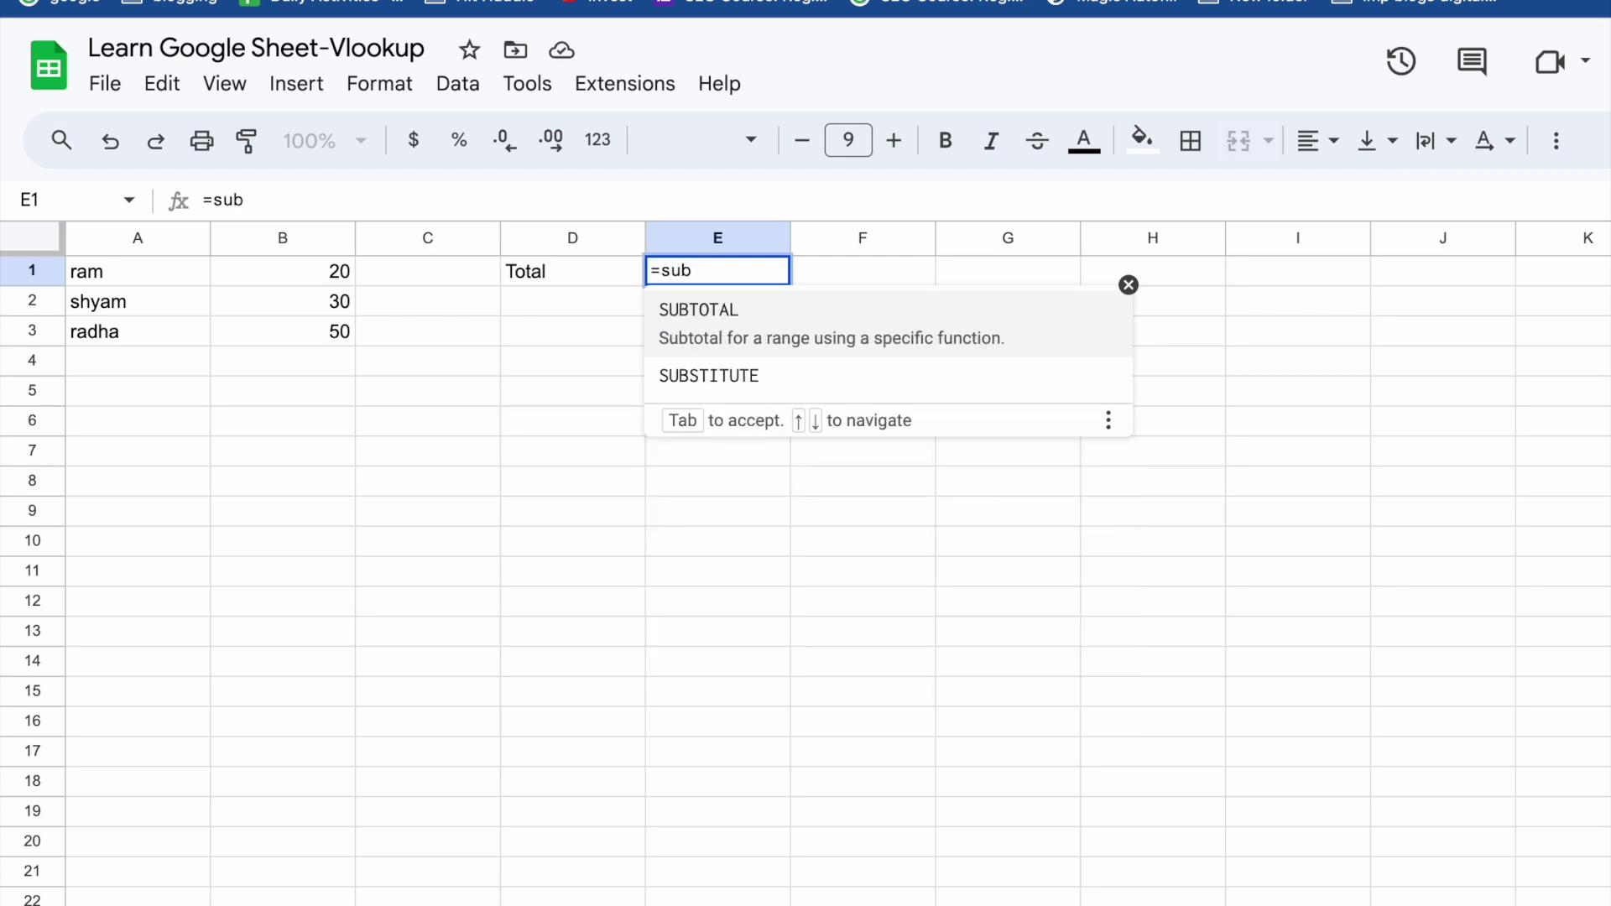
key(BackSpace)
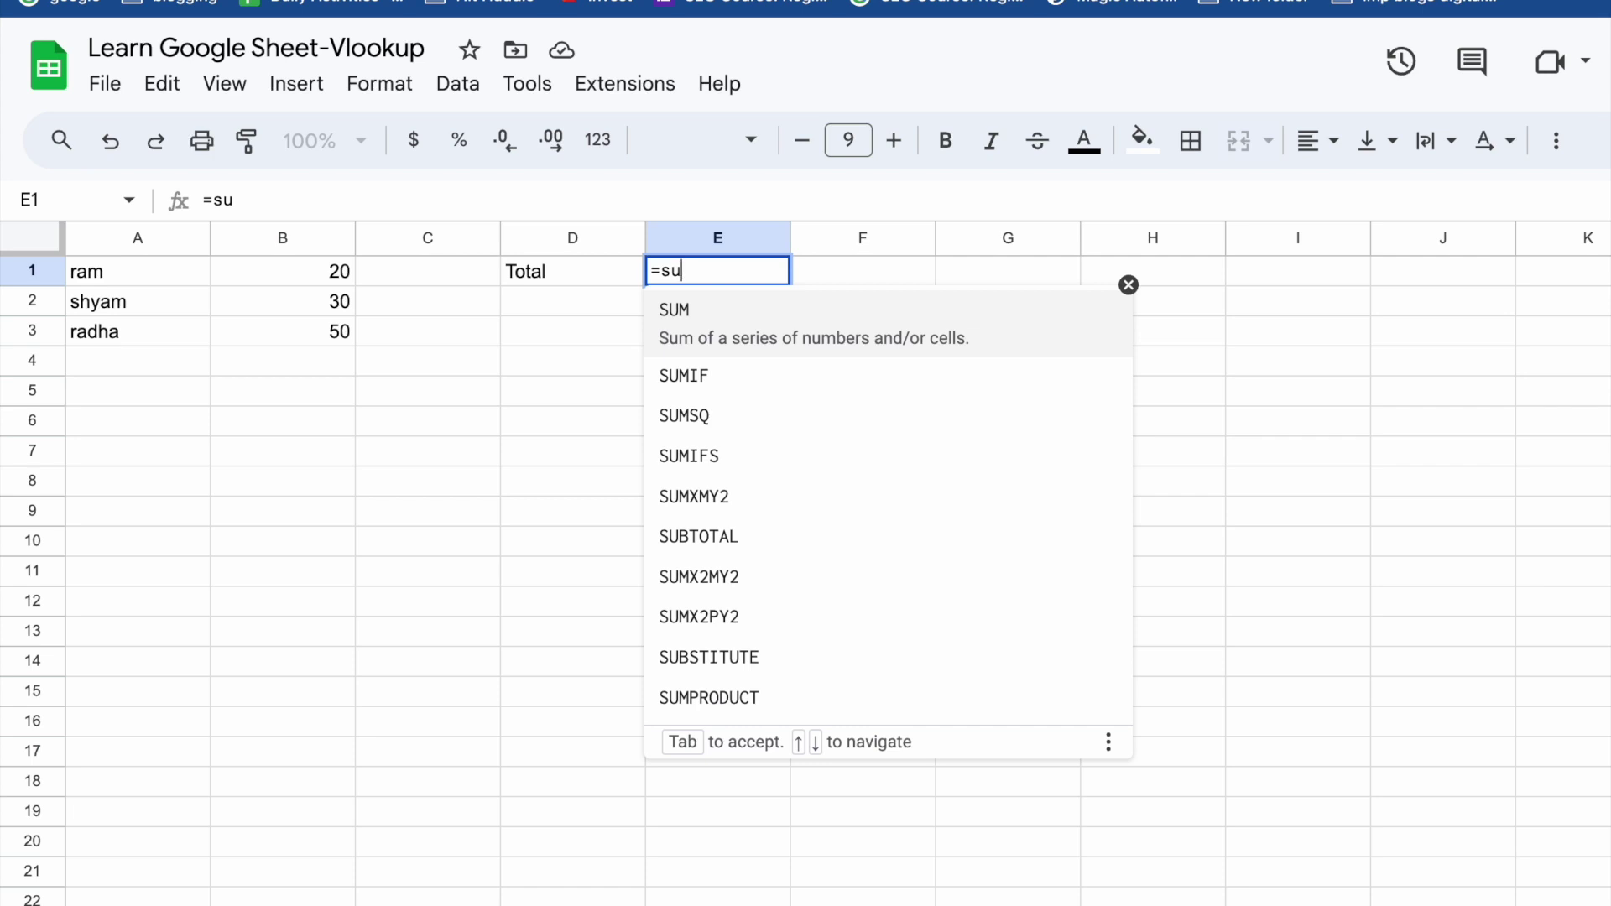
text(m)
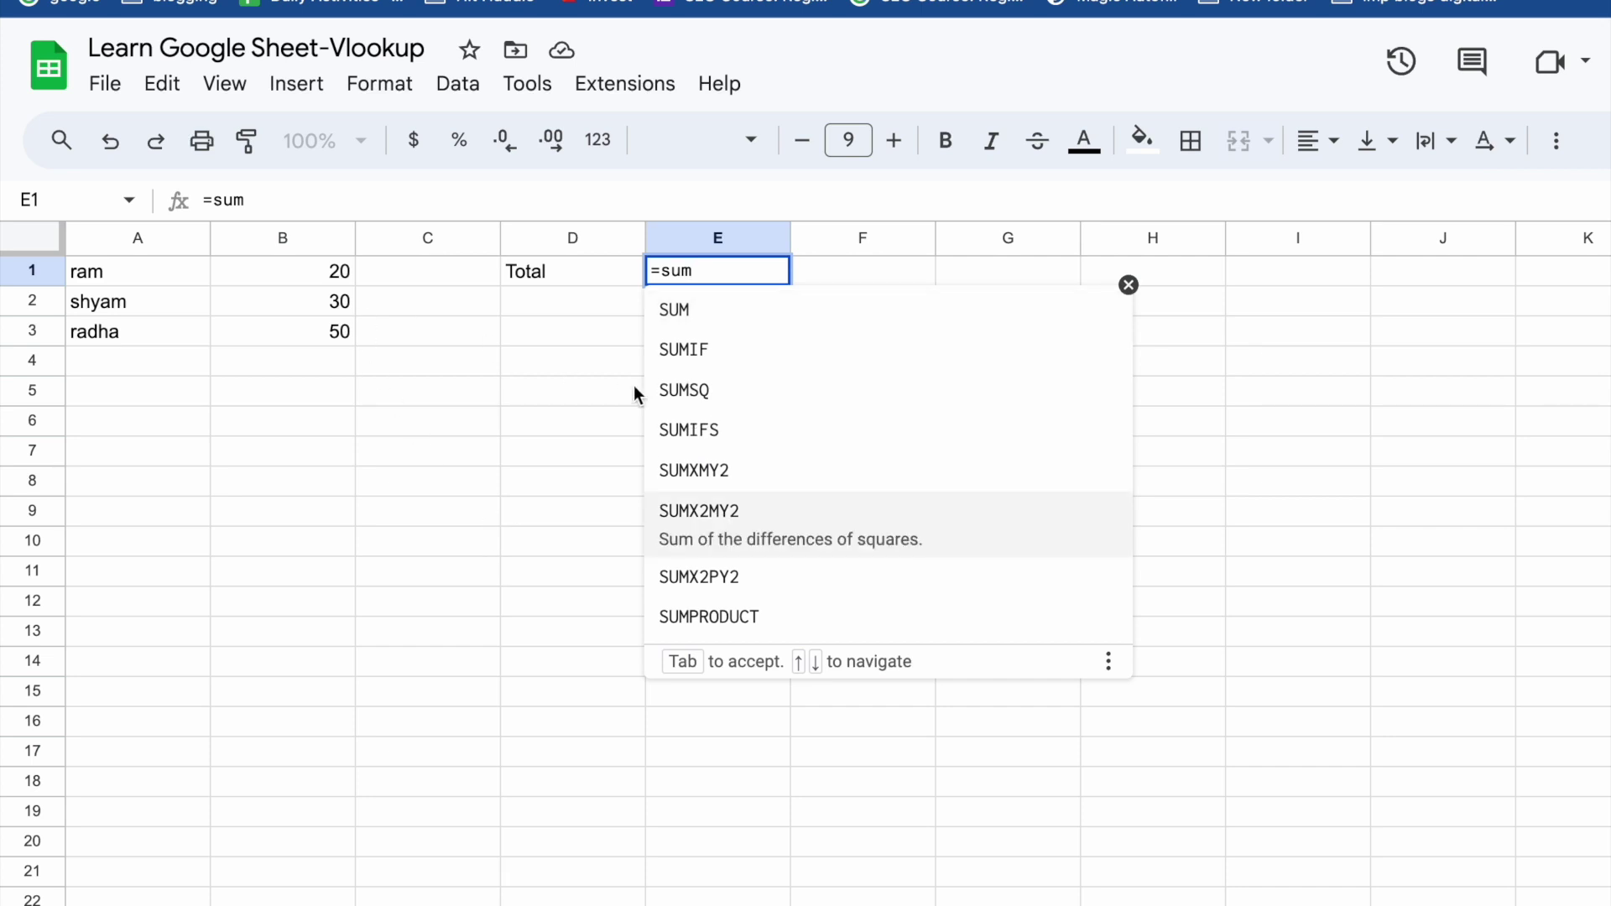
Complete the formula in E1 as =sum(B1:B3) by picking the three numbers in column B as its range
text(()
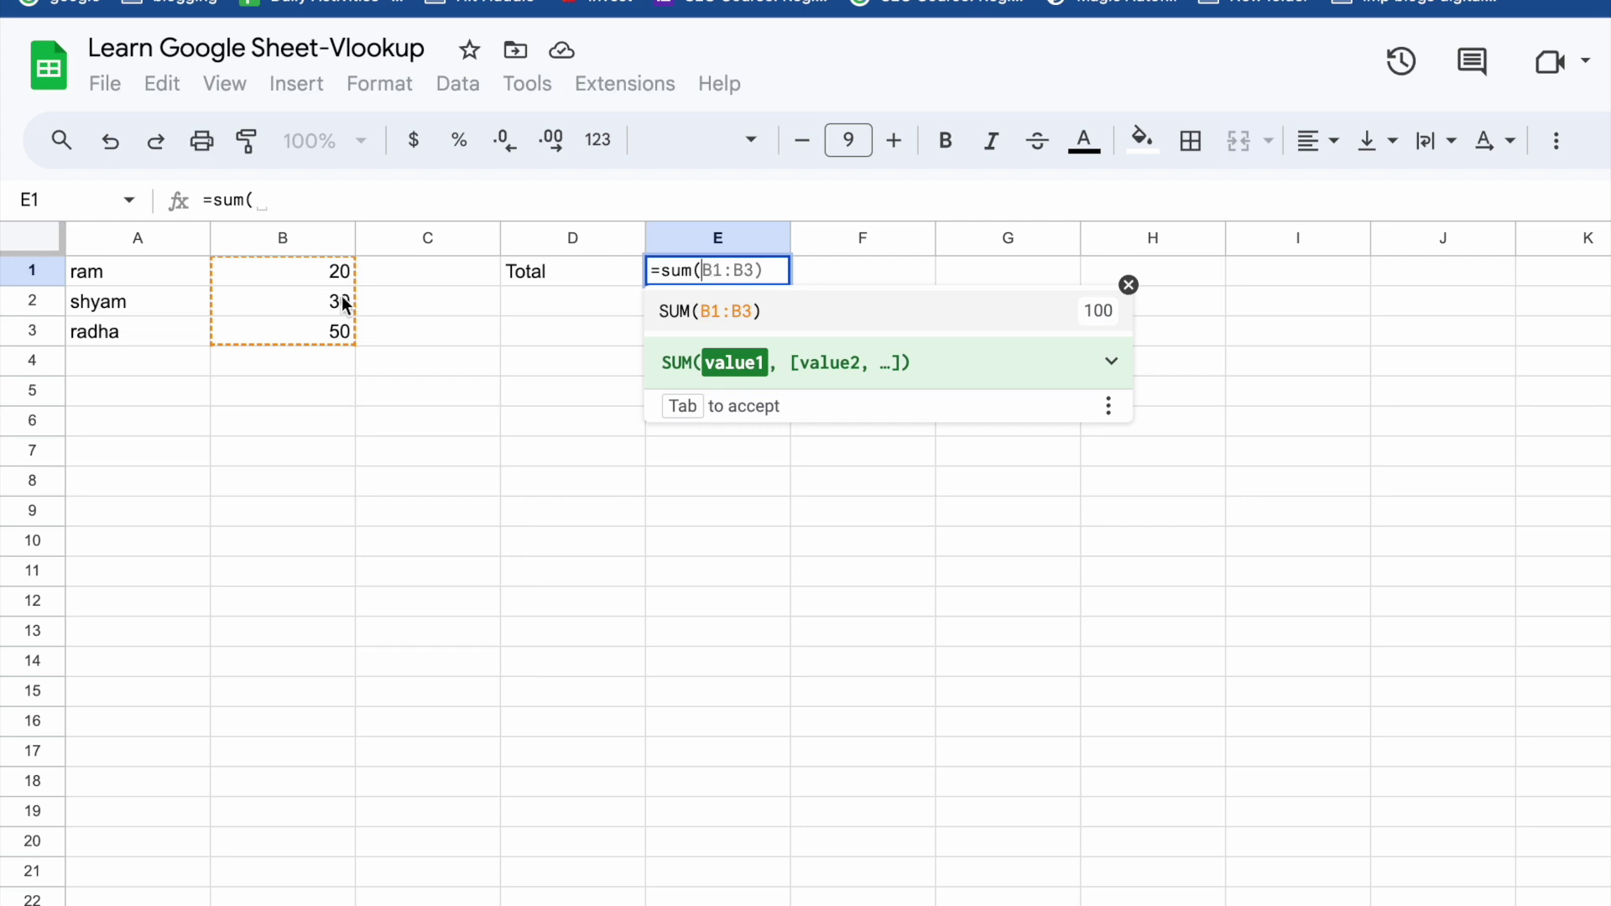
click(314, 274)
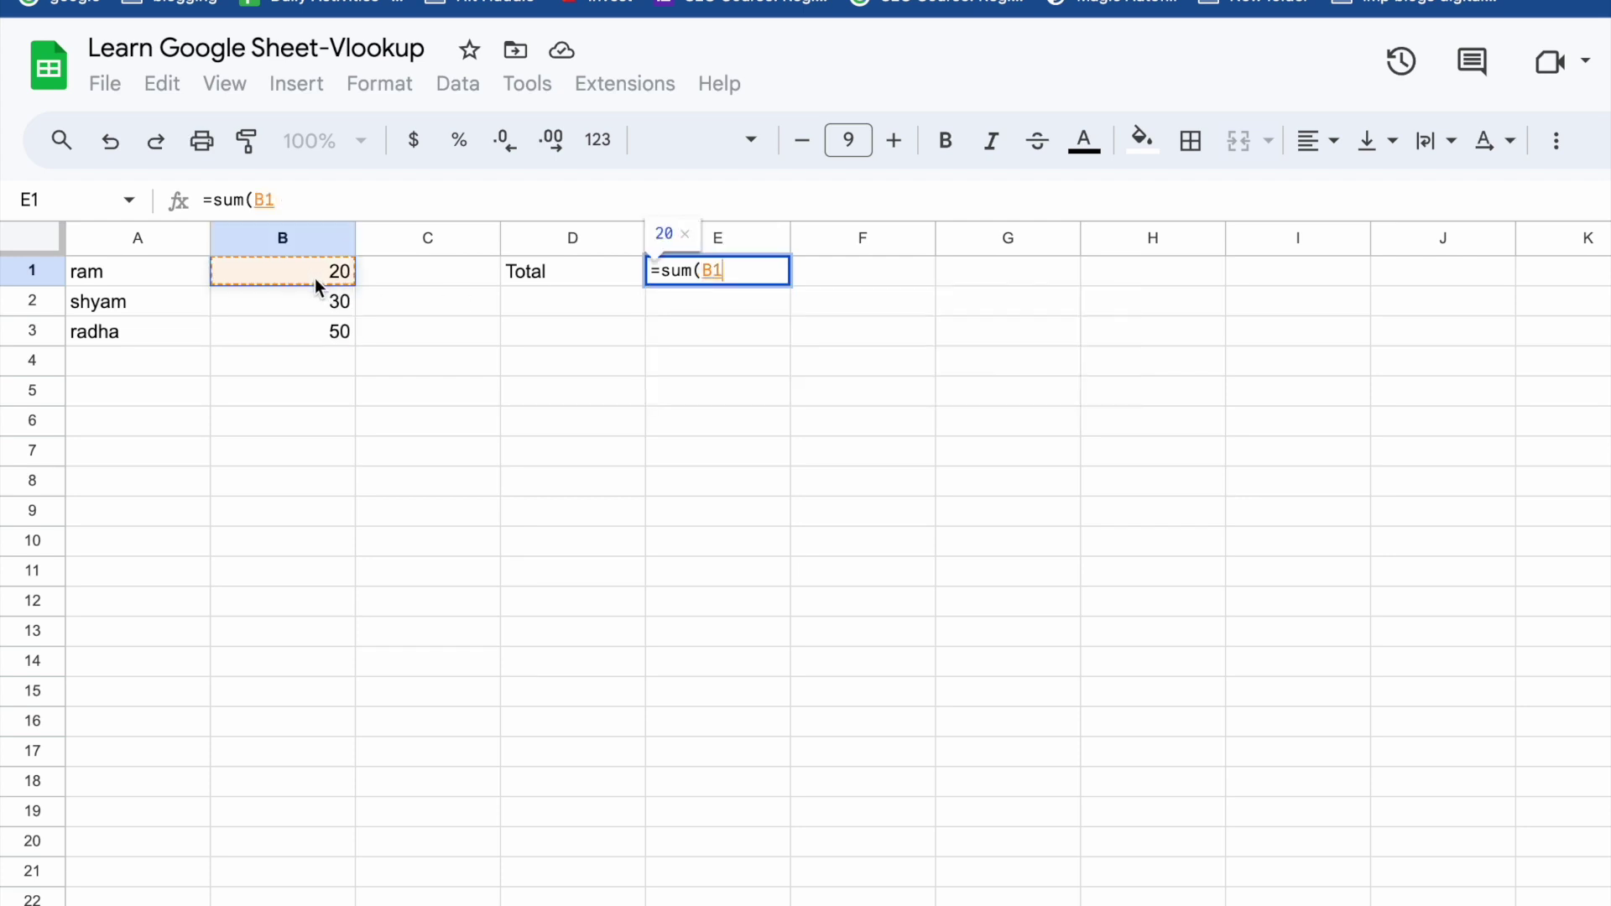
drag(315, 285, 314, 326)
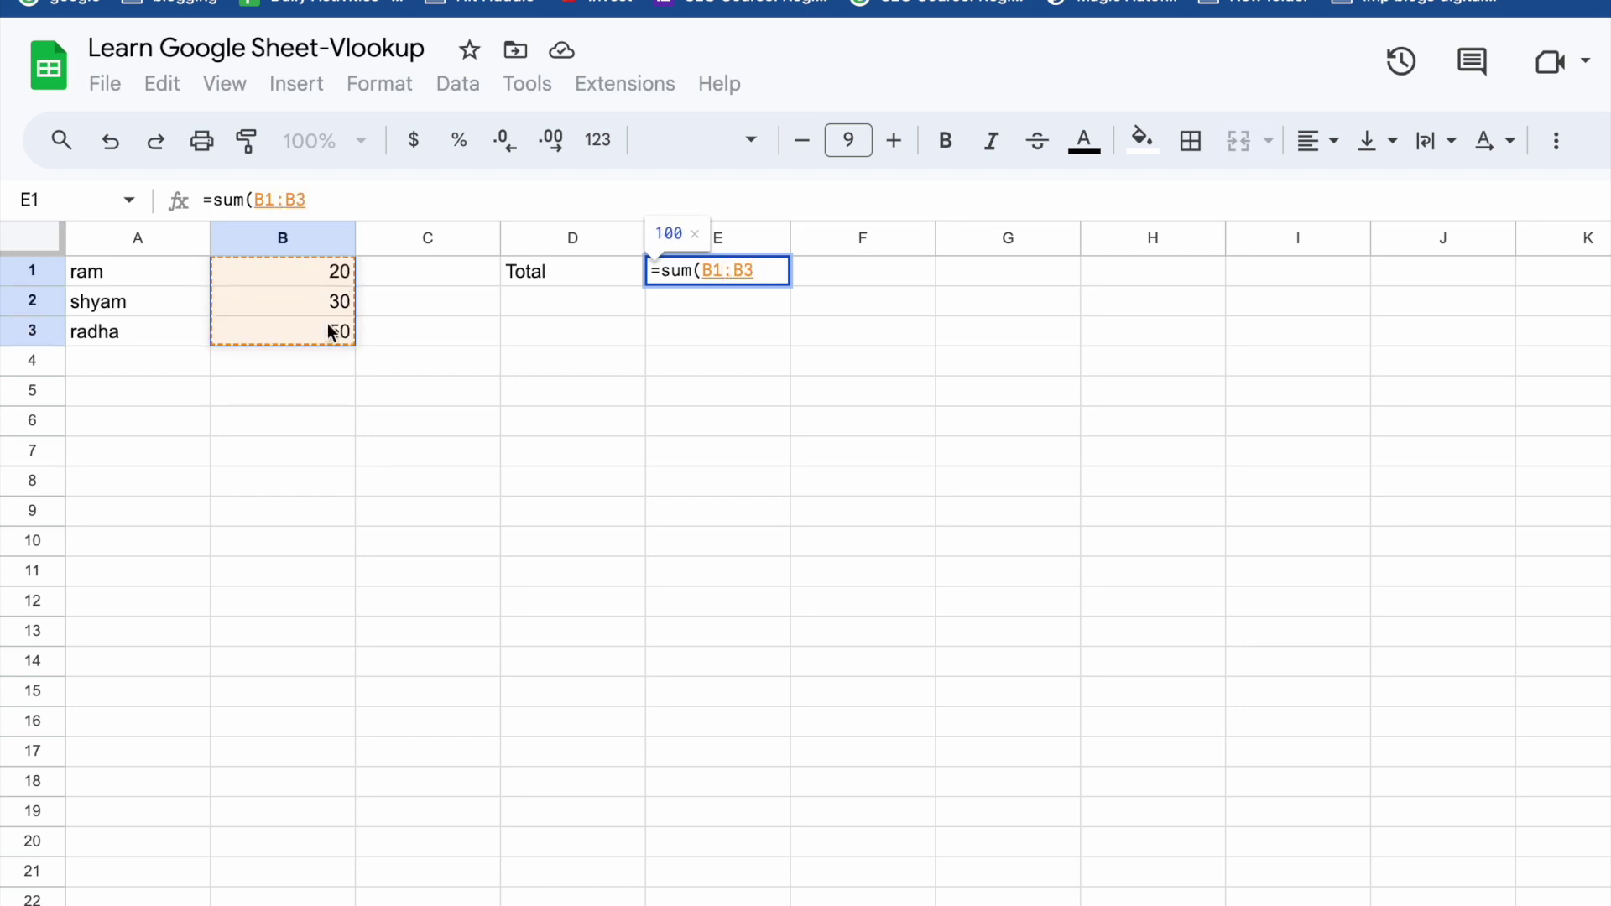
text())
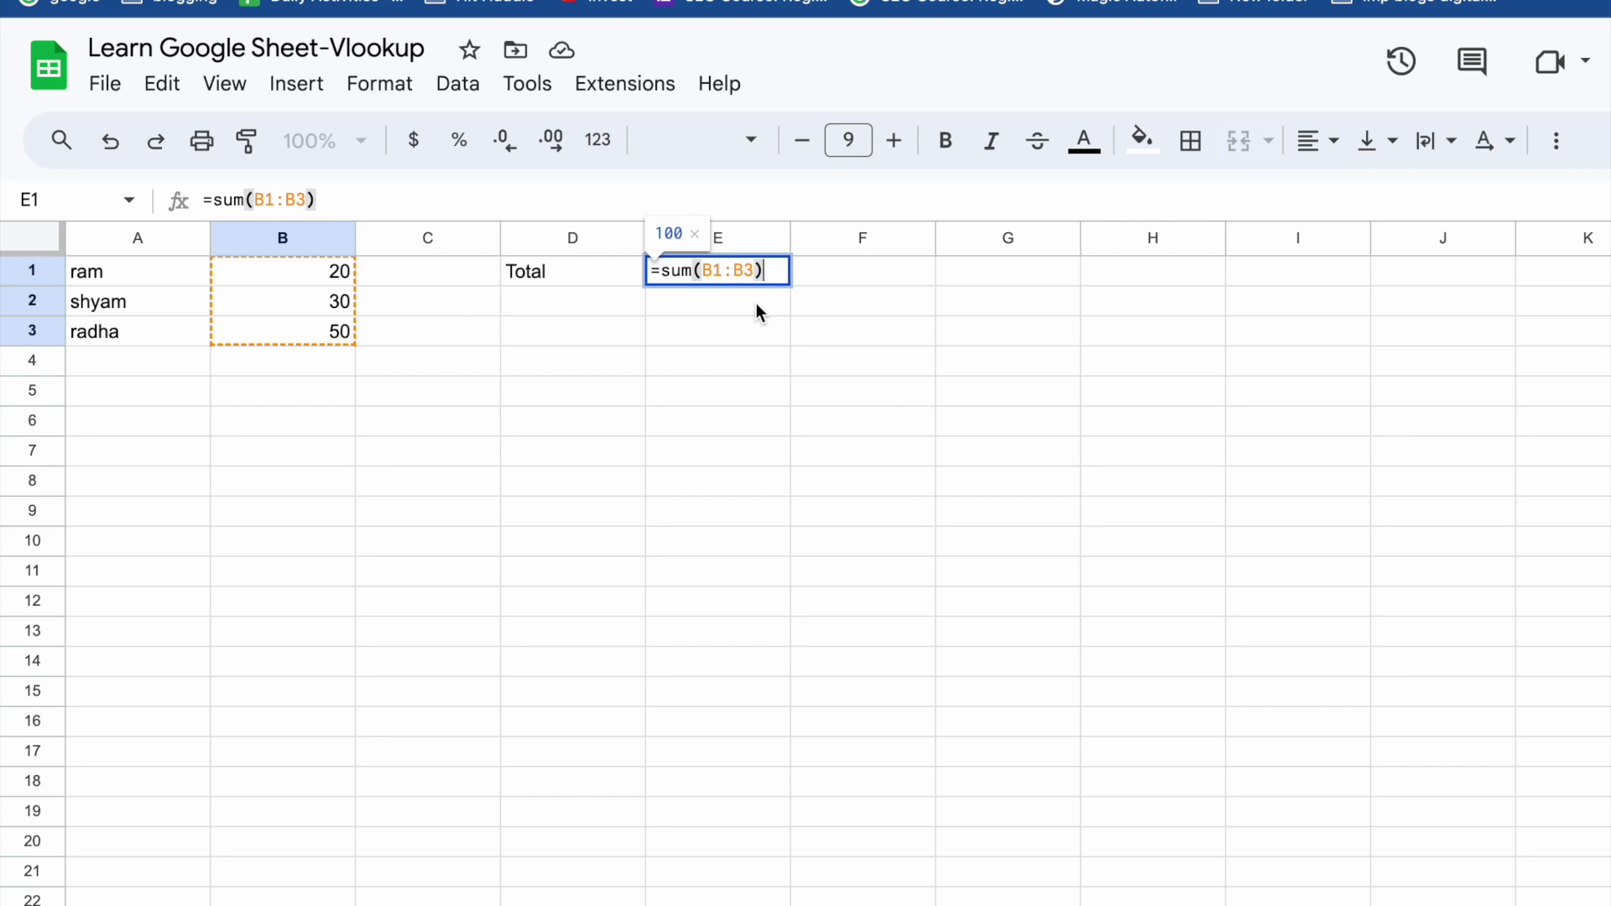
key(Return)
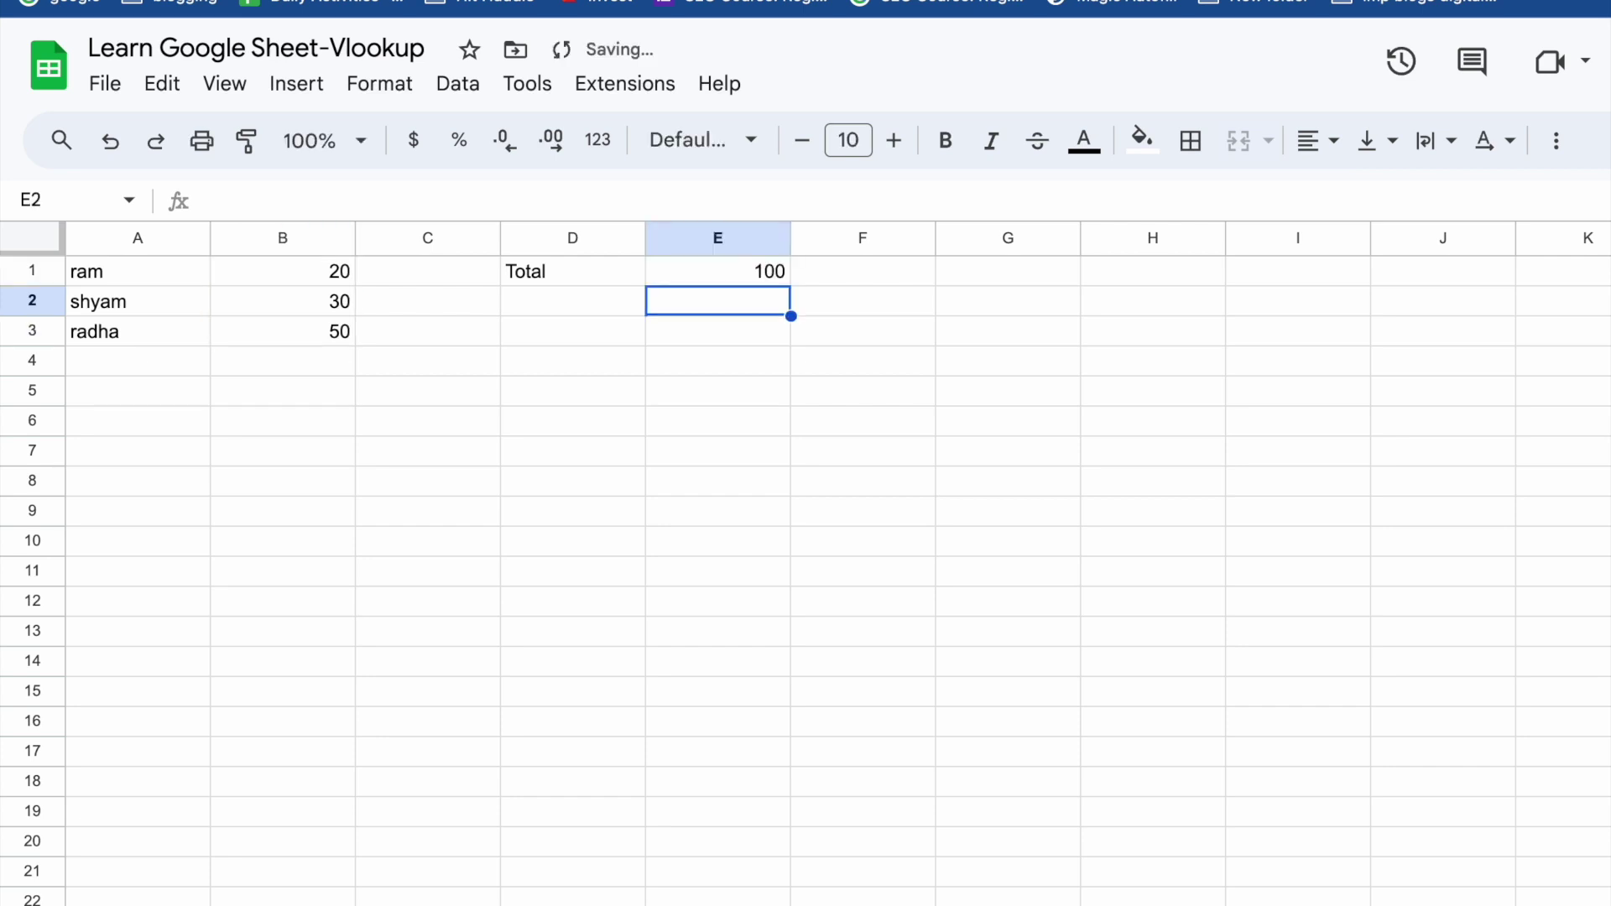
Examine the formula in E1 and compare its range references with cells B1 and B3
click(727, 273)
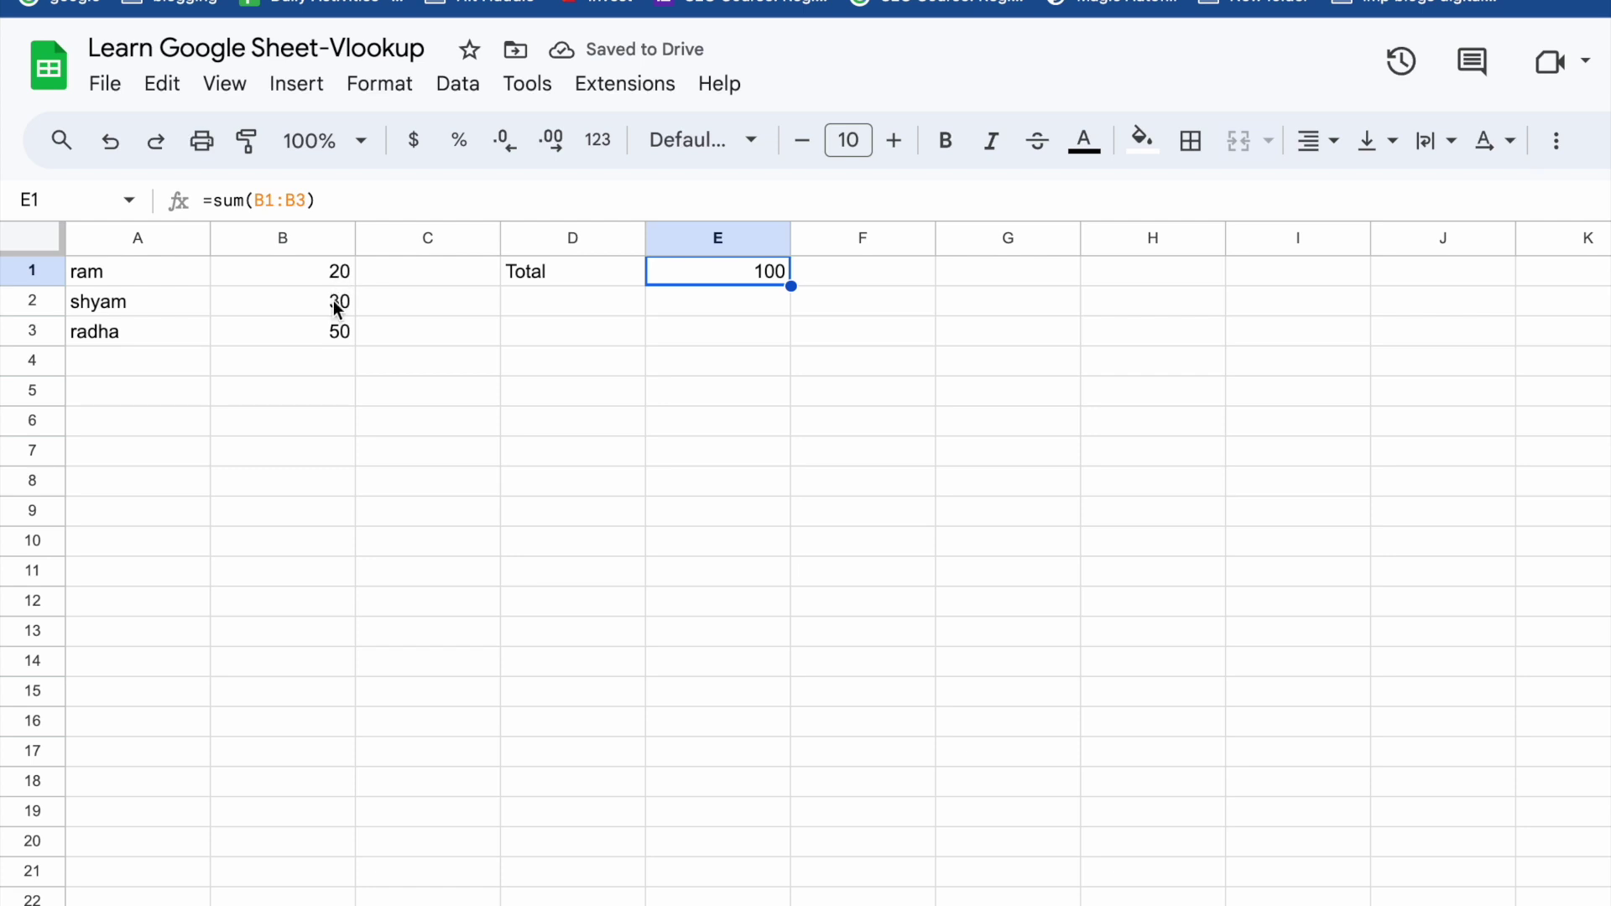
click(334, 343)
click(766, 279)
double_click(764, 272)
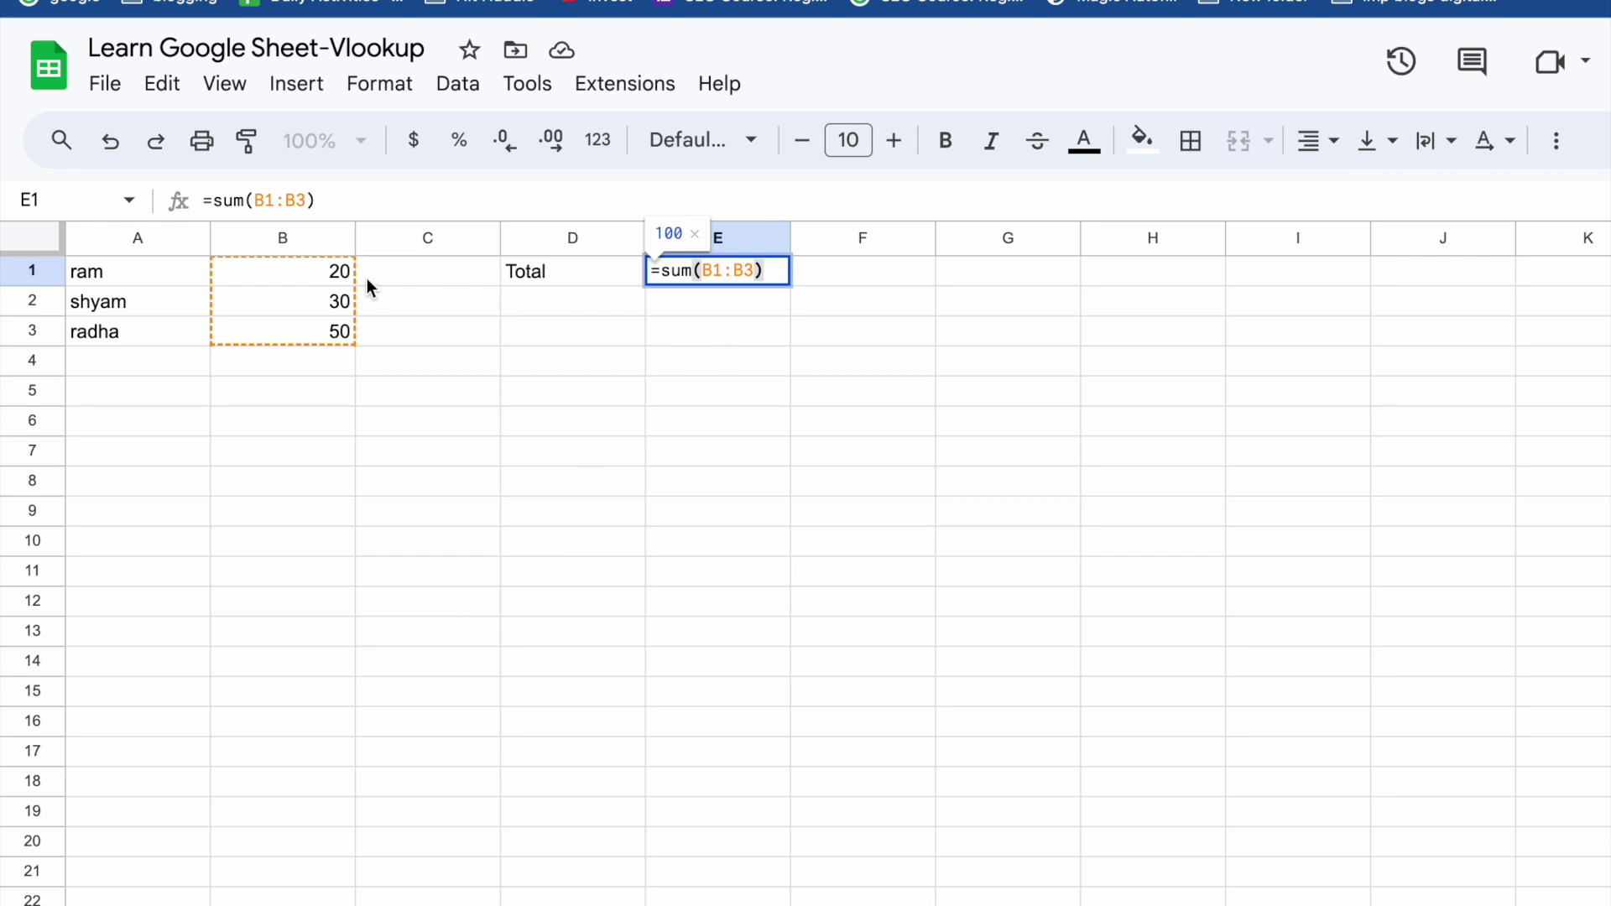
click(325, 282)
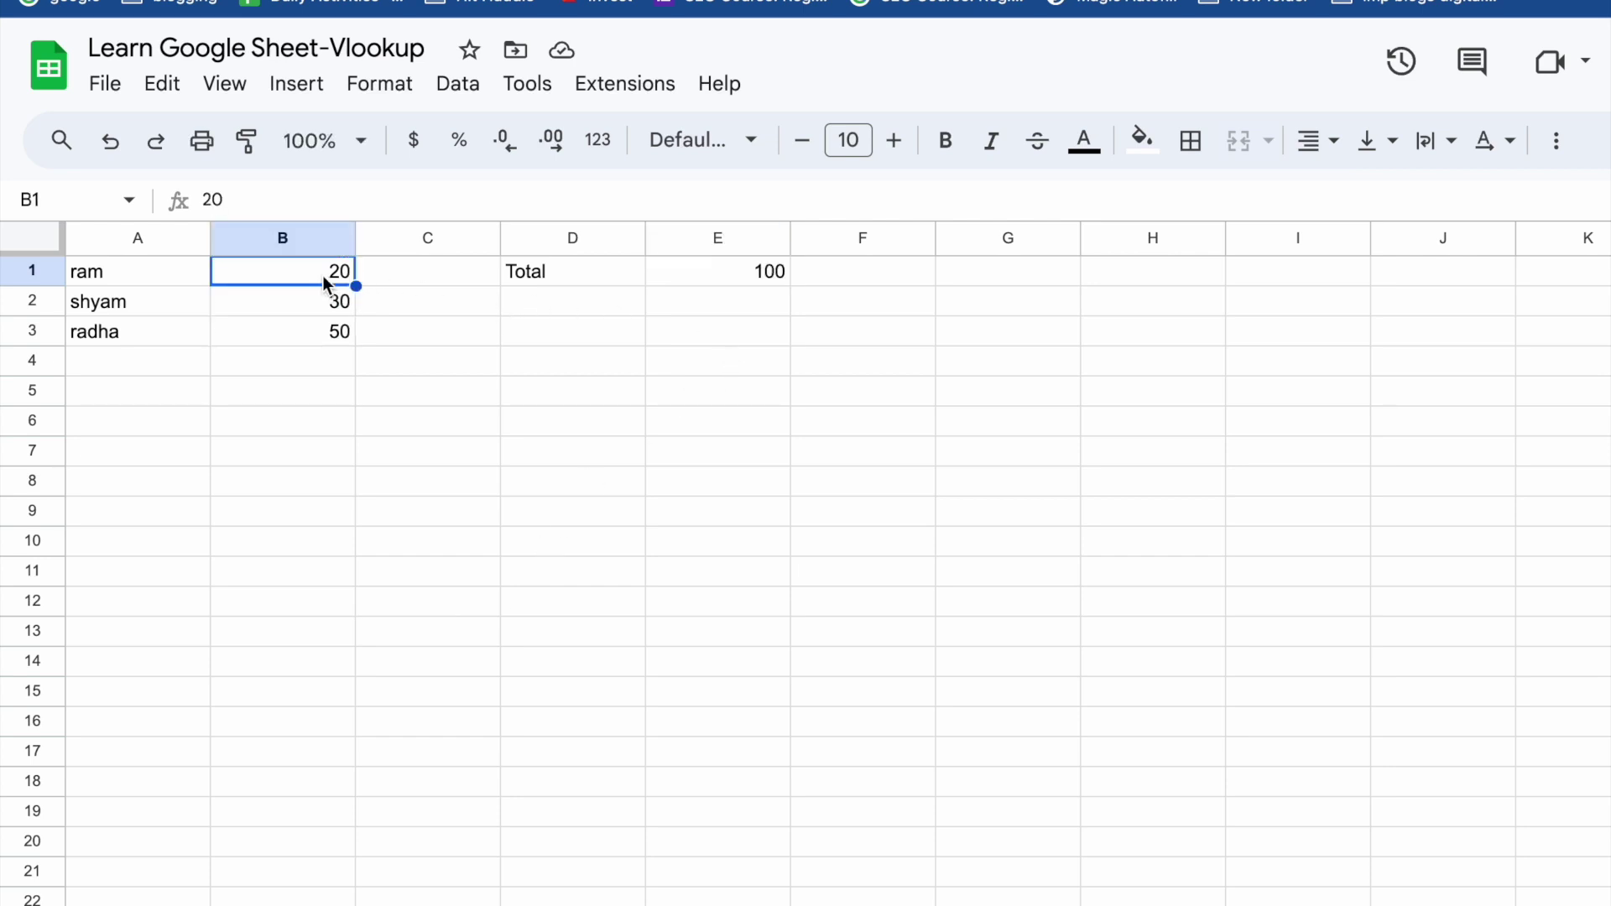
double_click(740, 270)
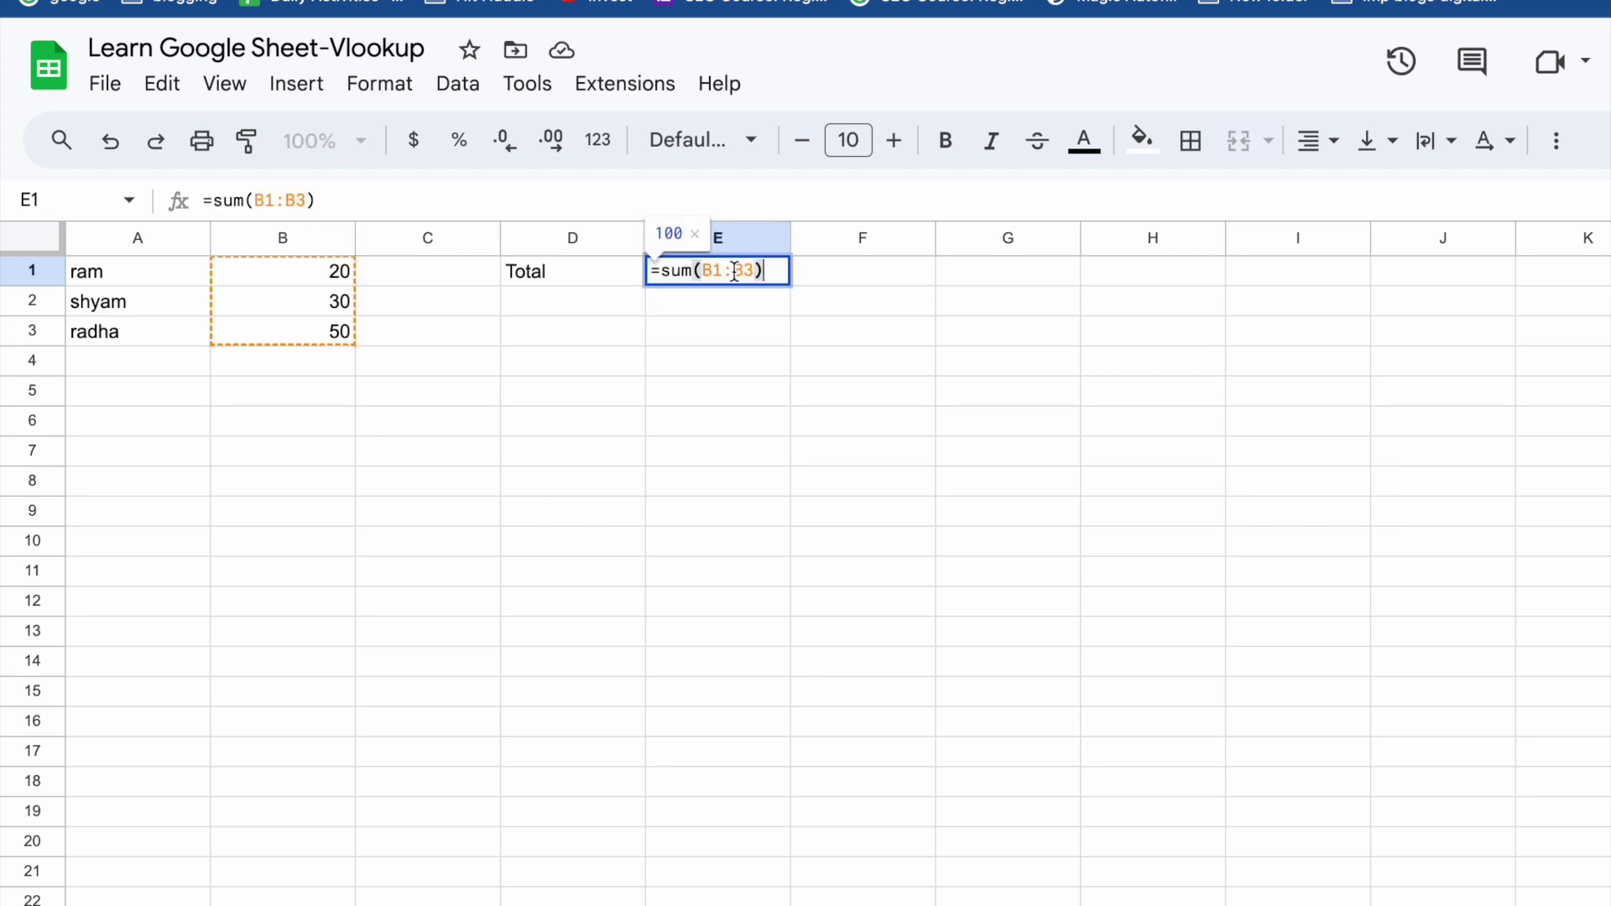
click(304, 329)
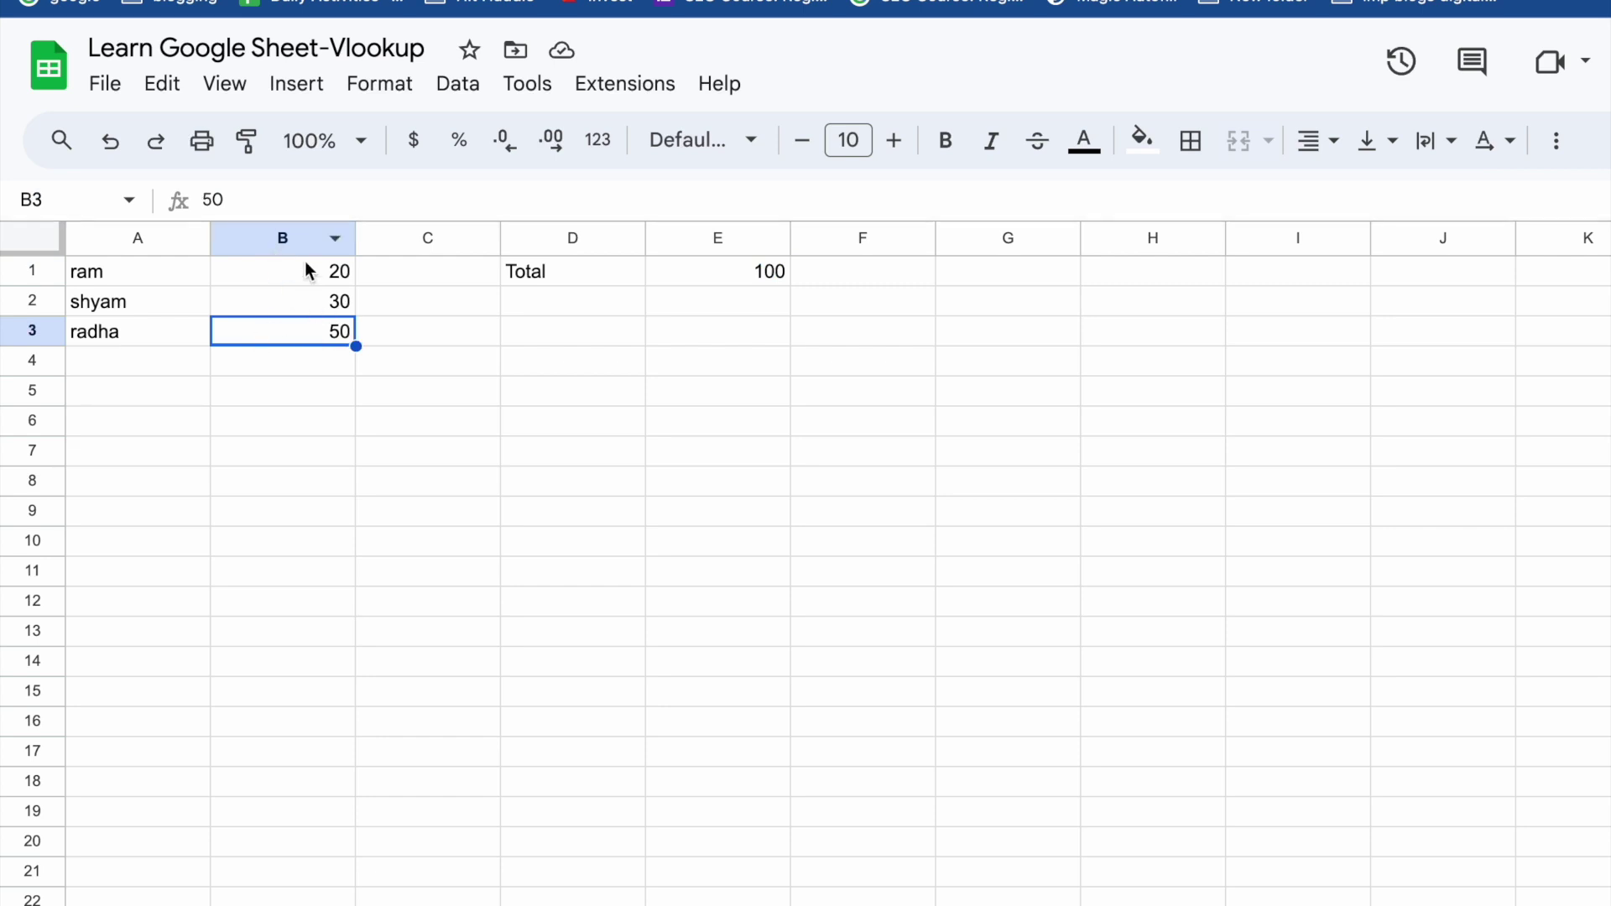
click(743, 275)
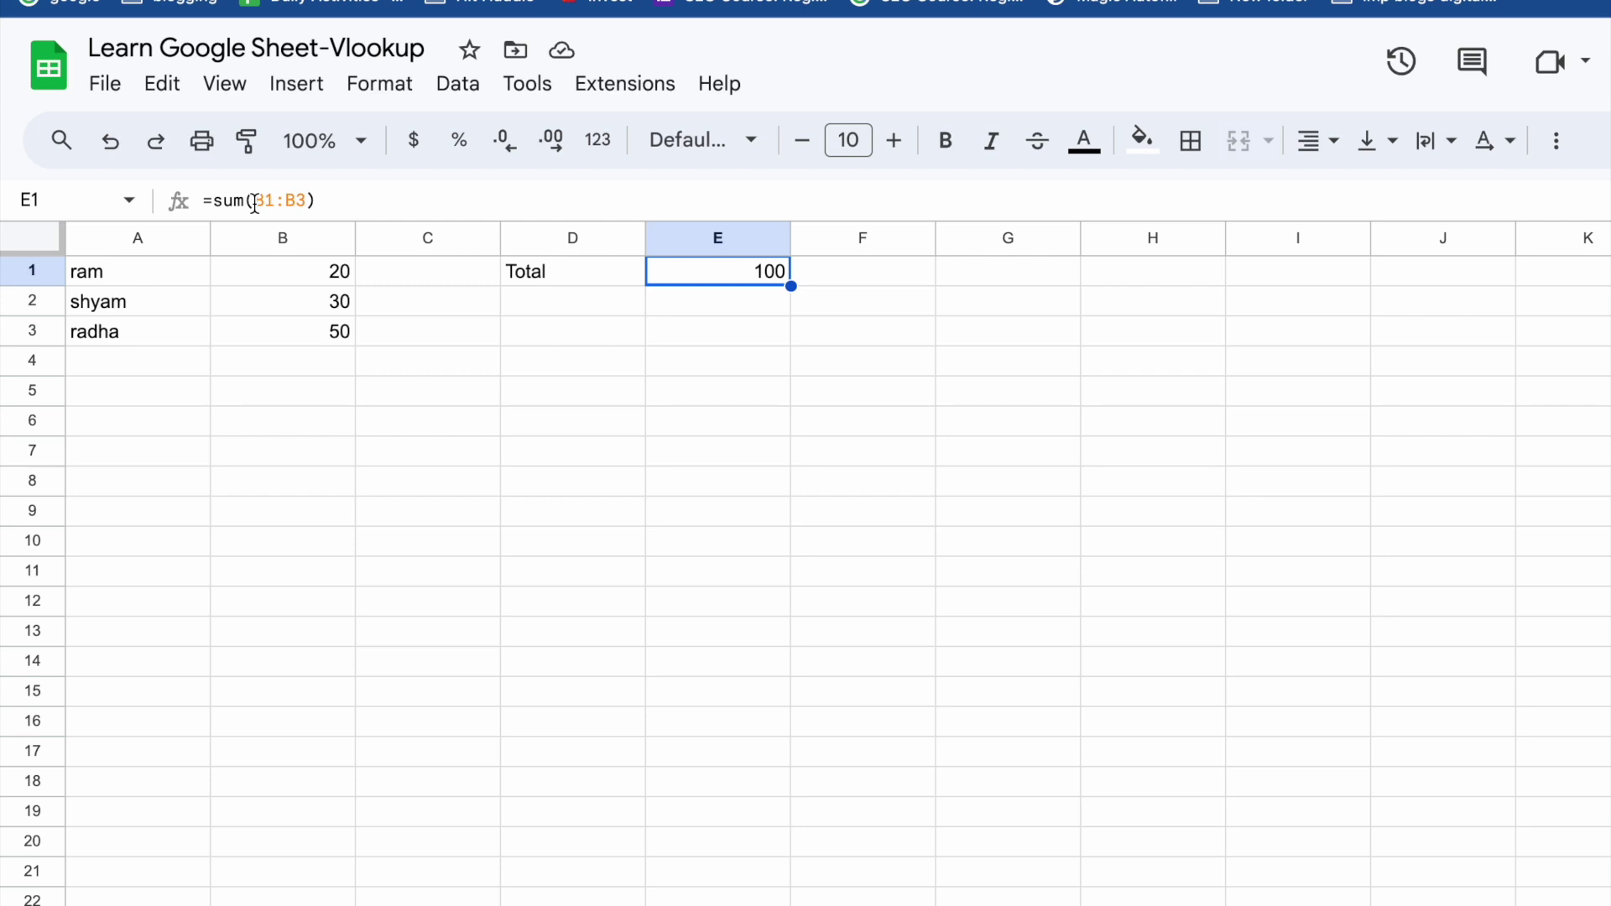
Change the formula in E1 to add the cells individually as =sum(B1+B2+B3)
double_click(710, 269)
click(739, 269)
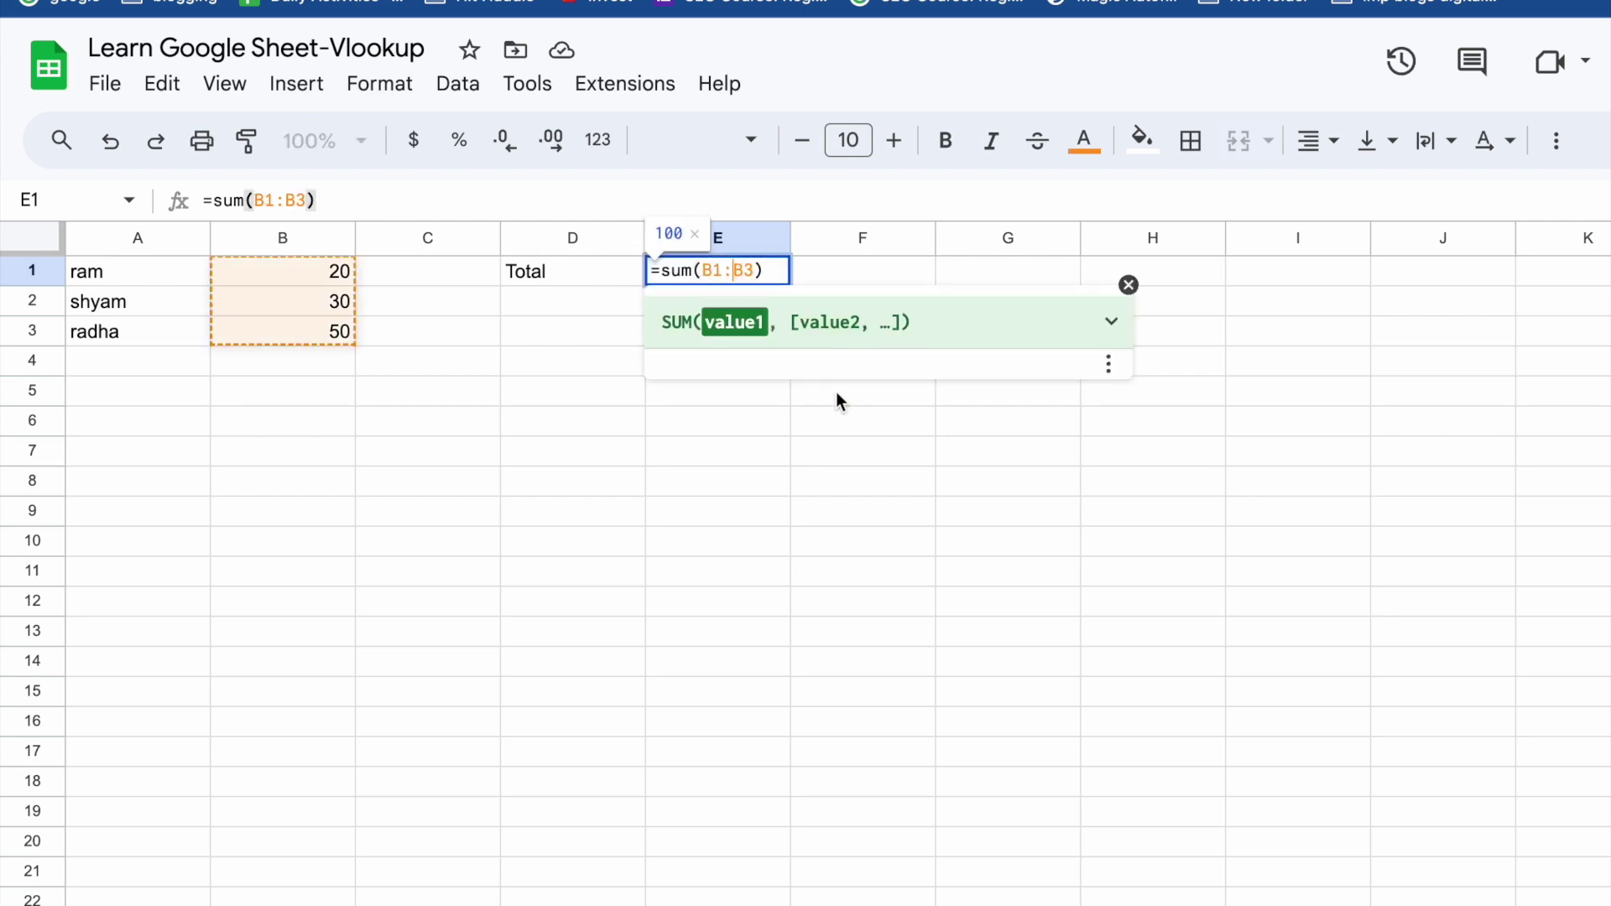
key(BackSpace)
text(+)
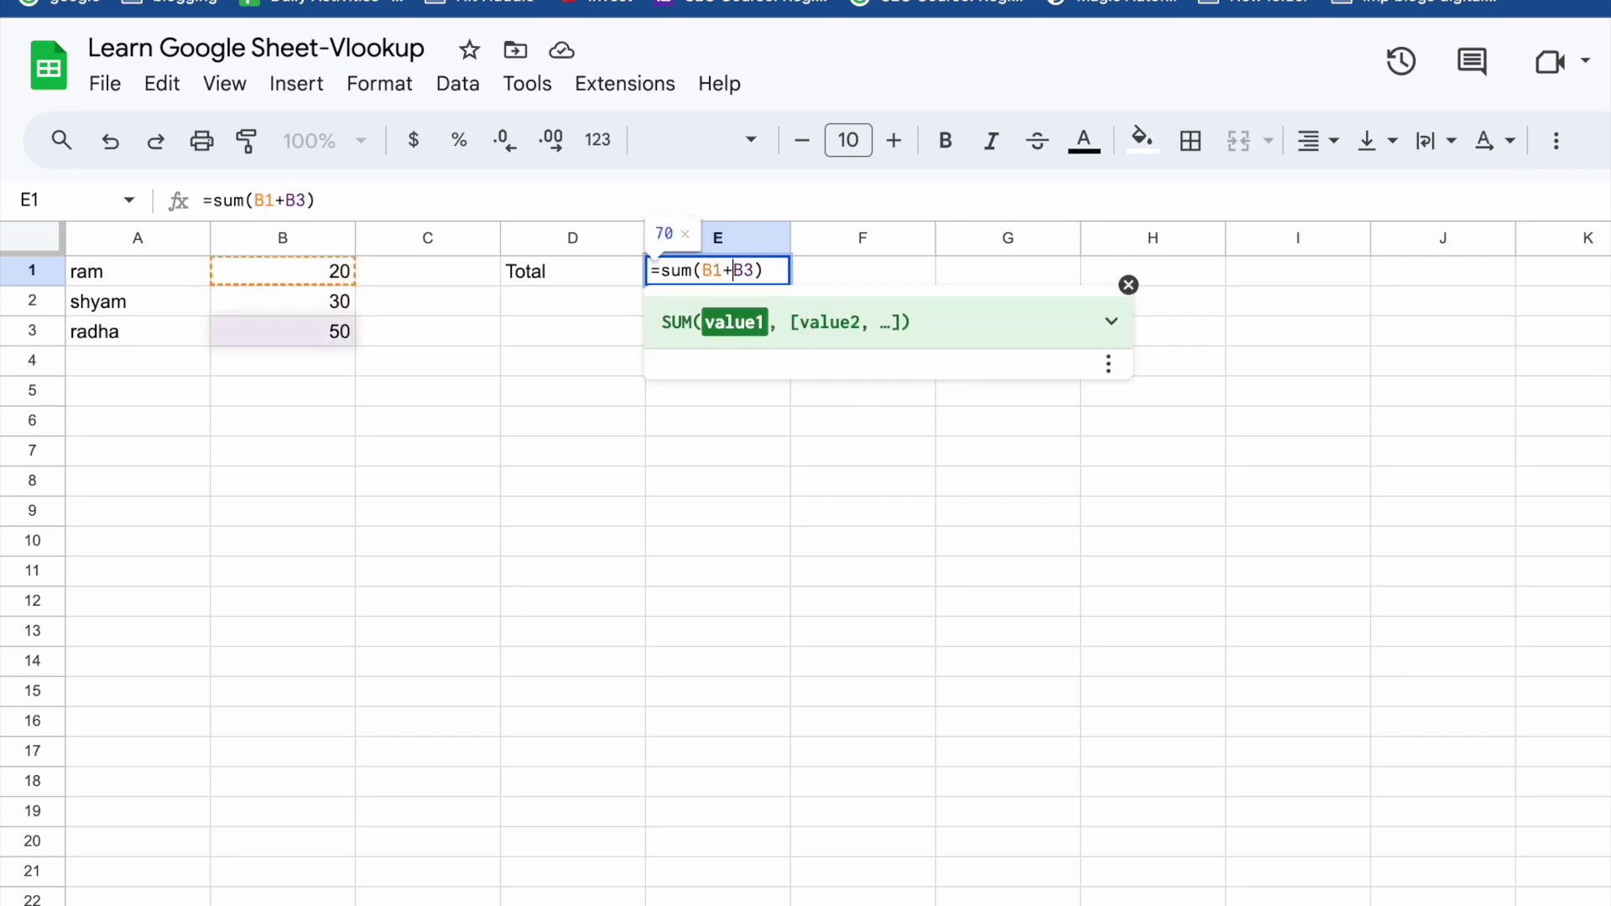
key(BackSpace)
key(BackSpace)
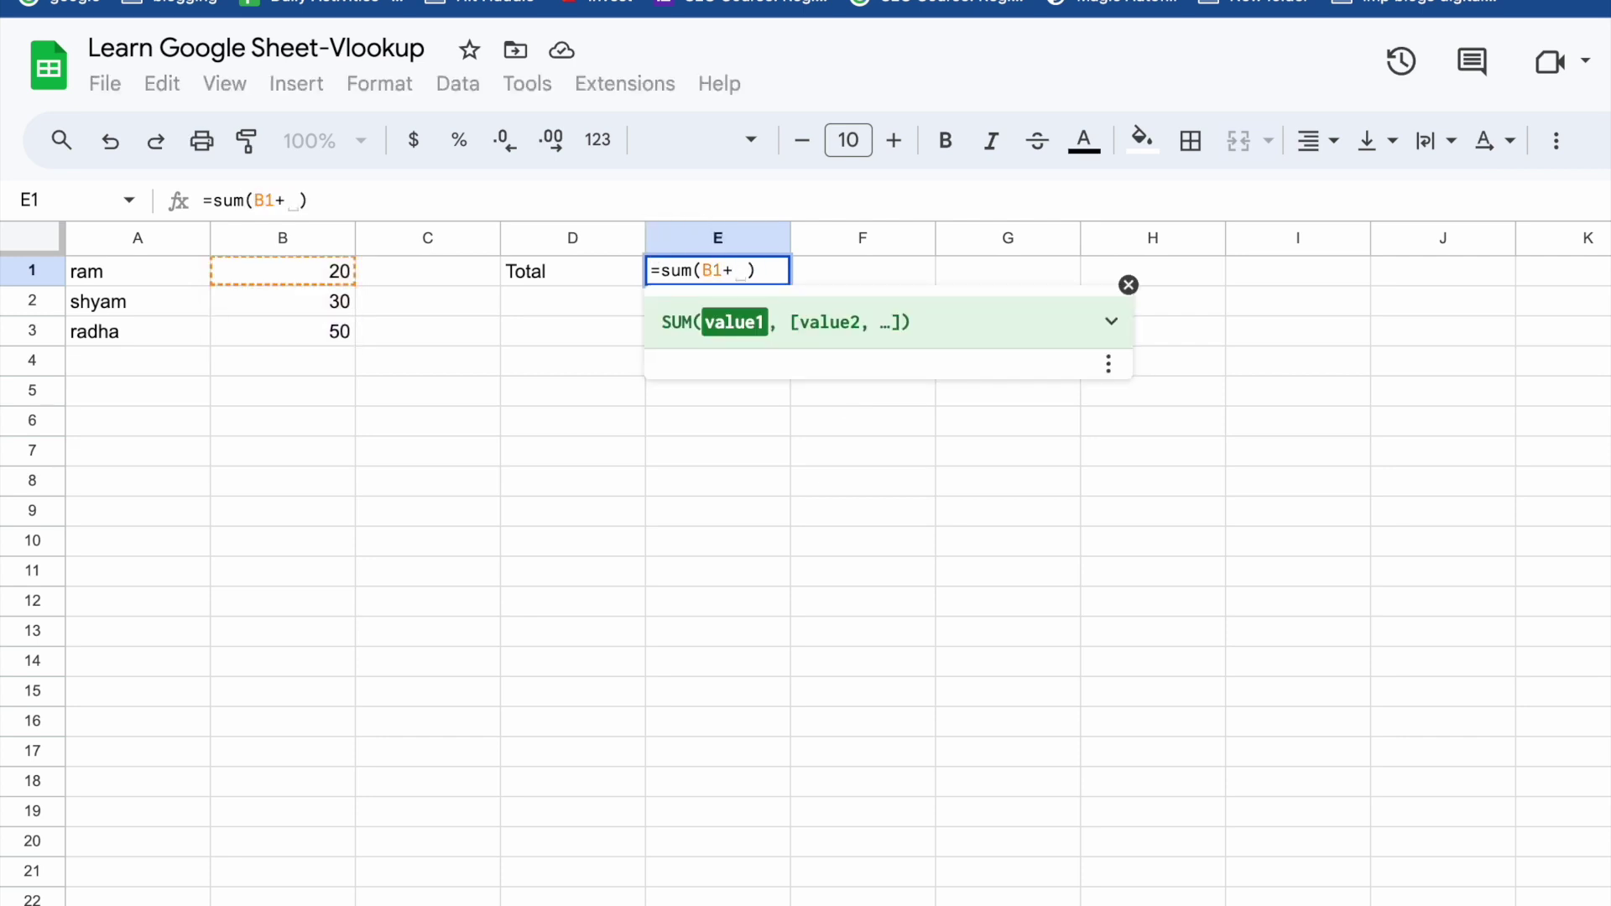
text(B2+)
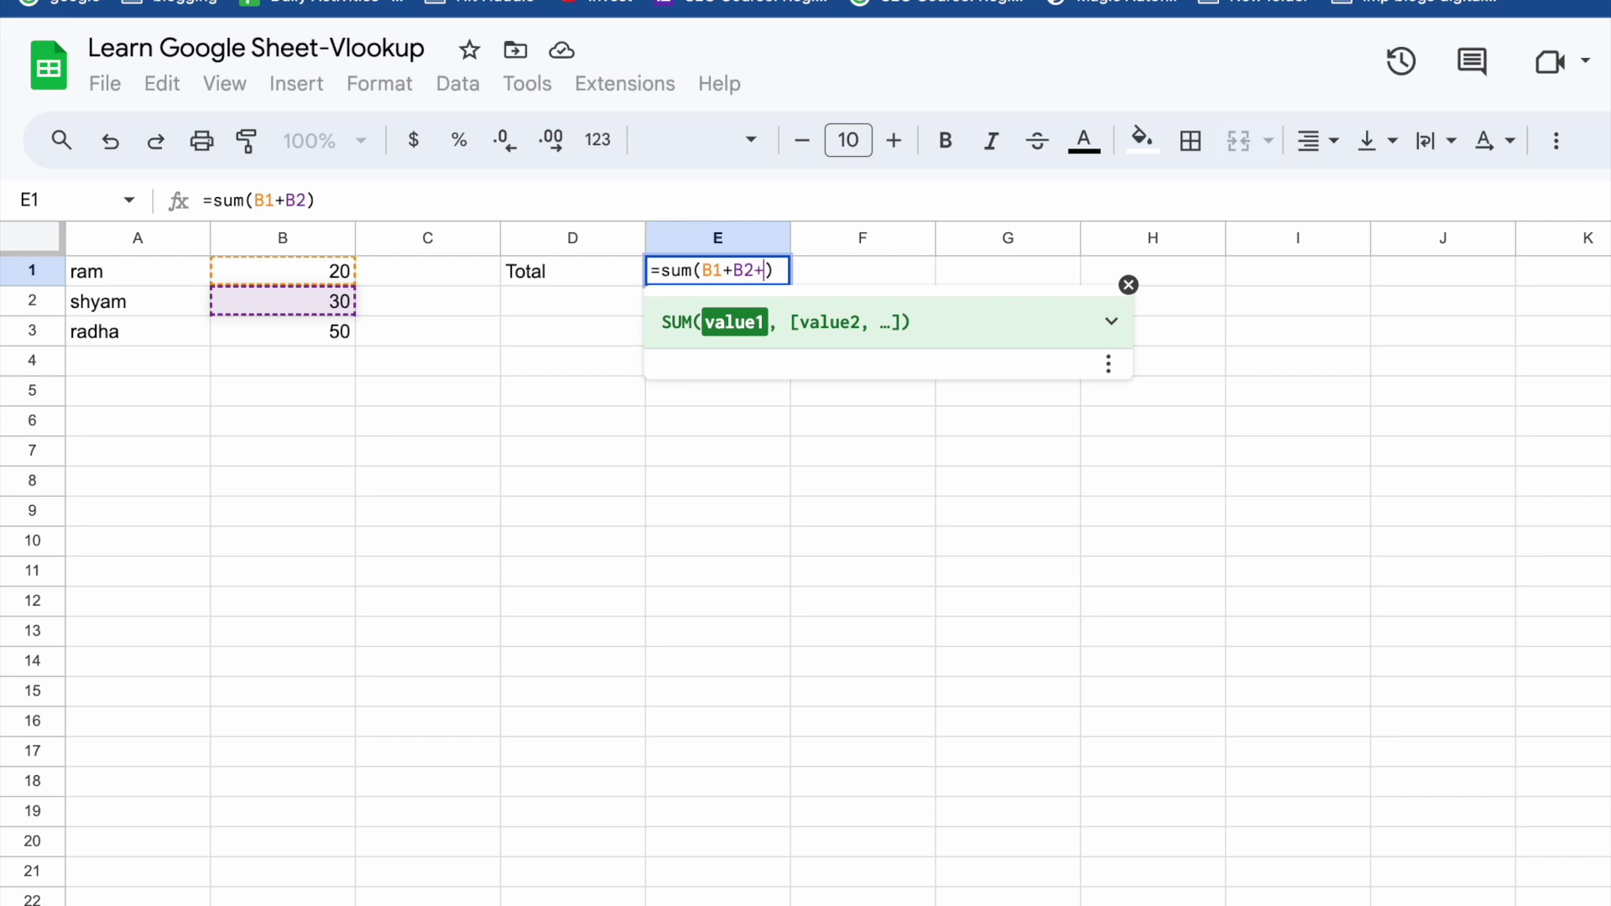
text(B3)
key(Return)
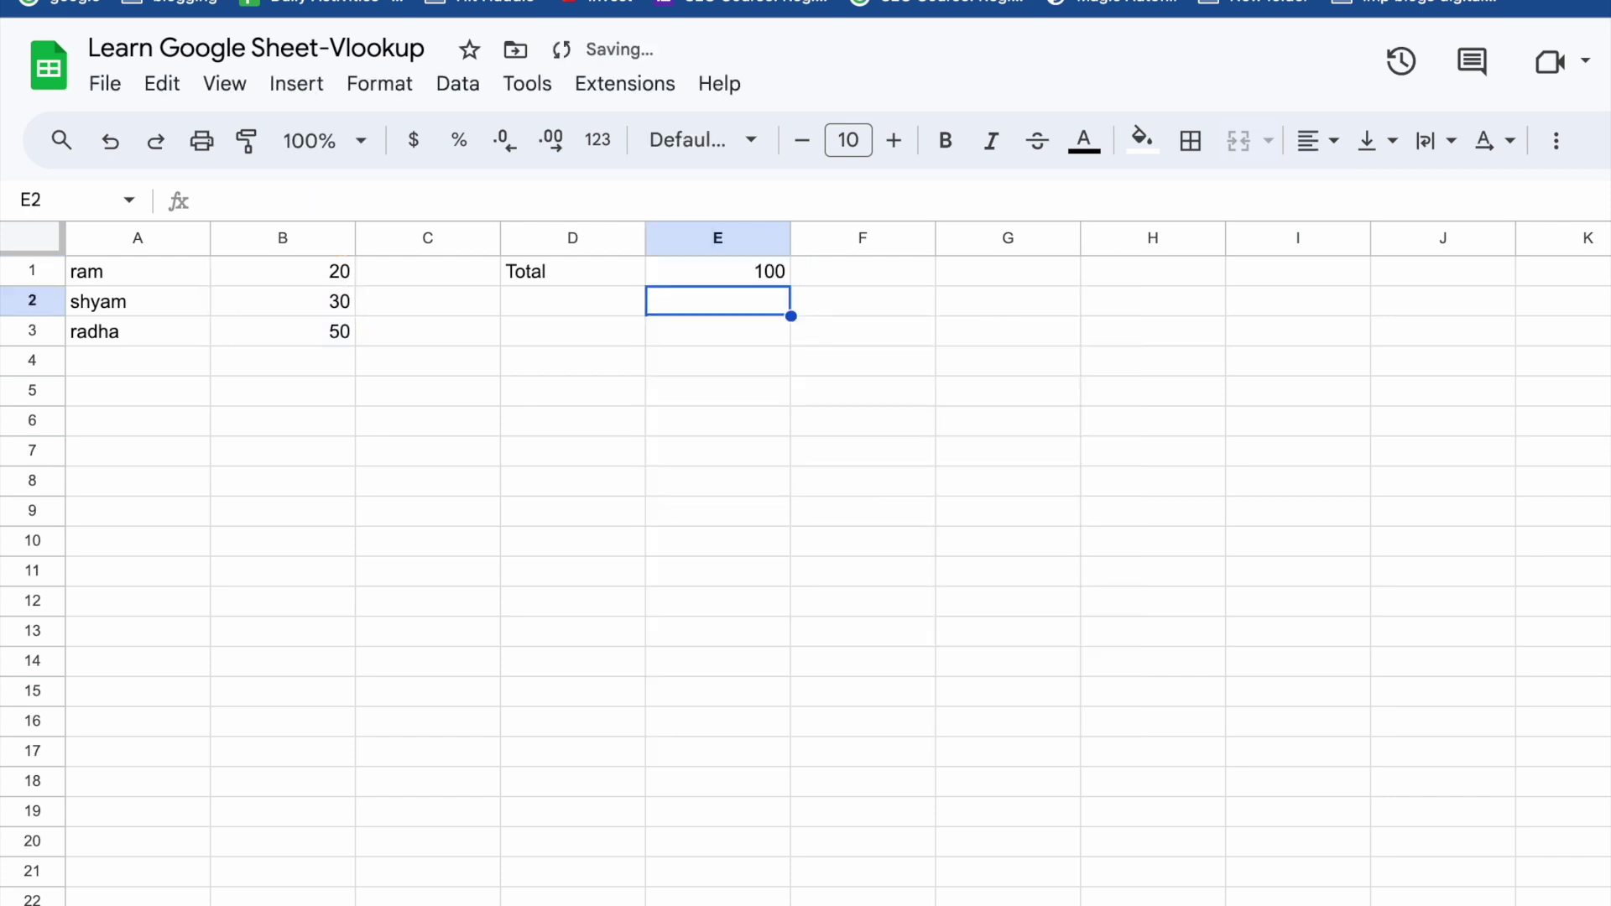
Change the formula in E1 to use the range form =sum(B1:B3) instead of adding the cells individually
click(757, 268)
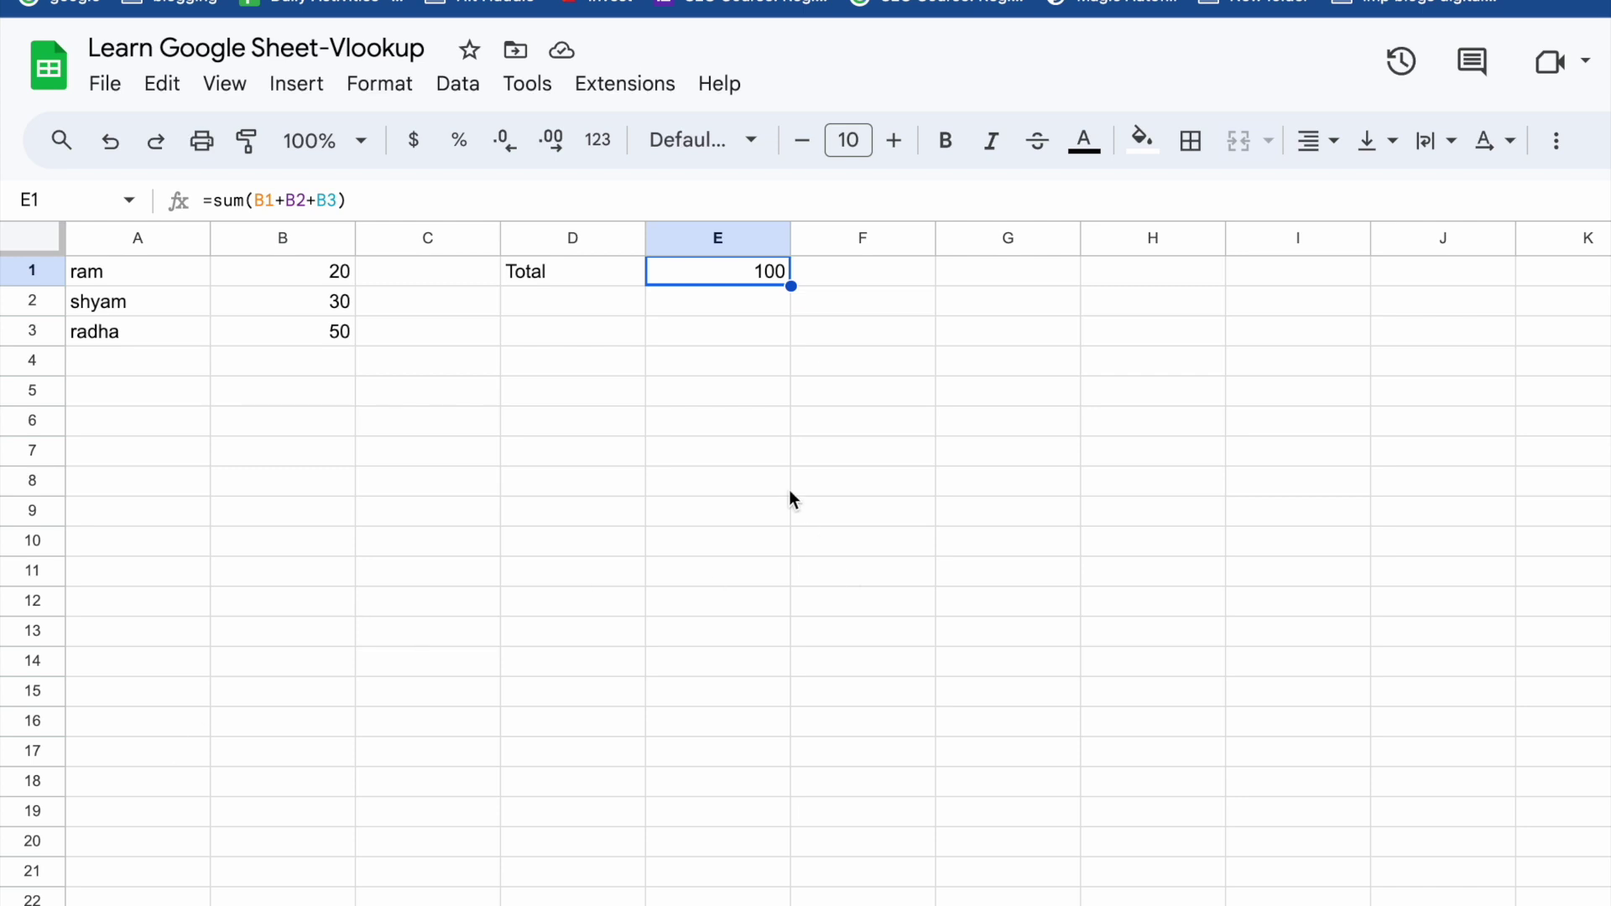
double_click(741, 281)
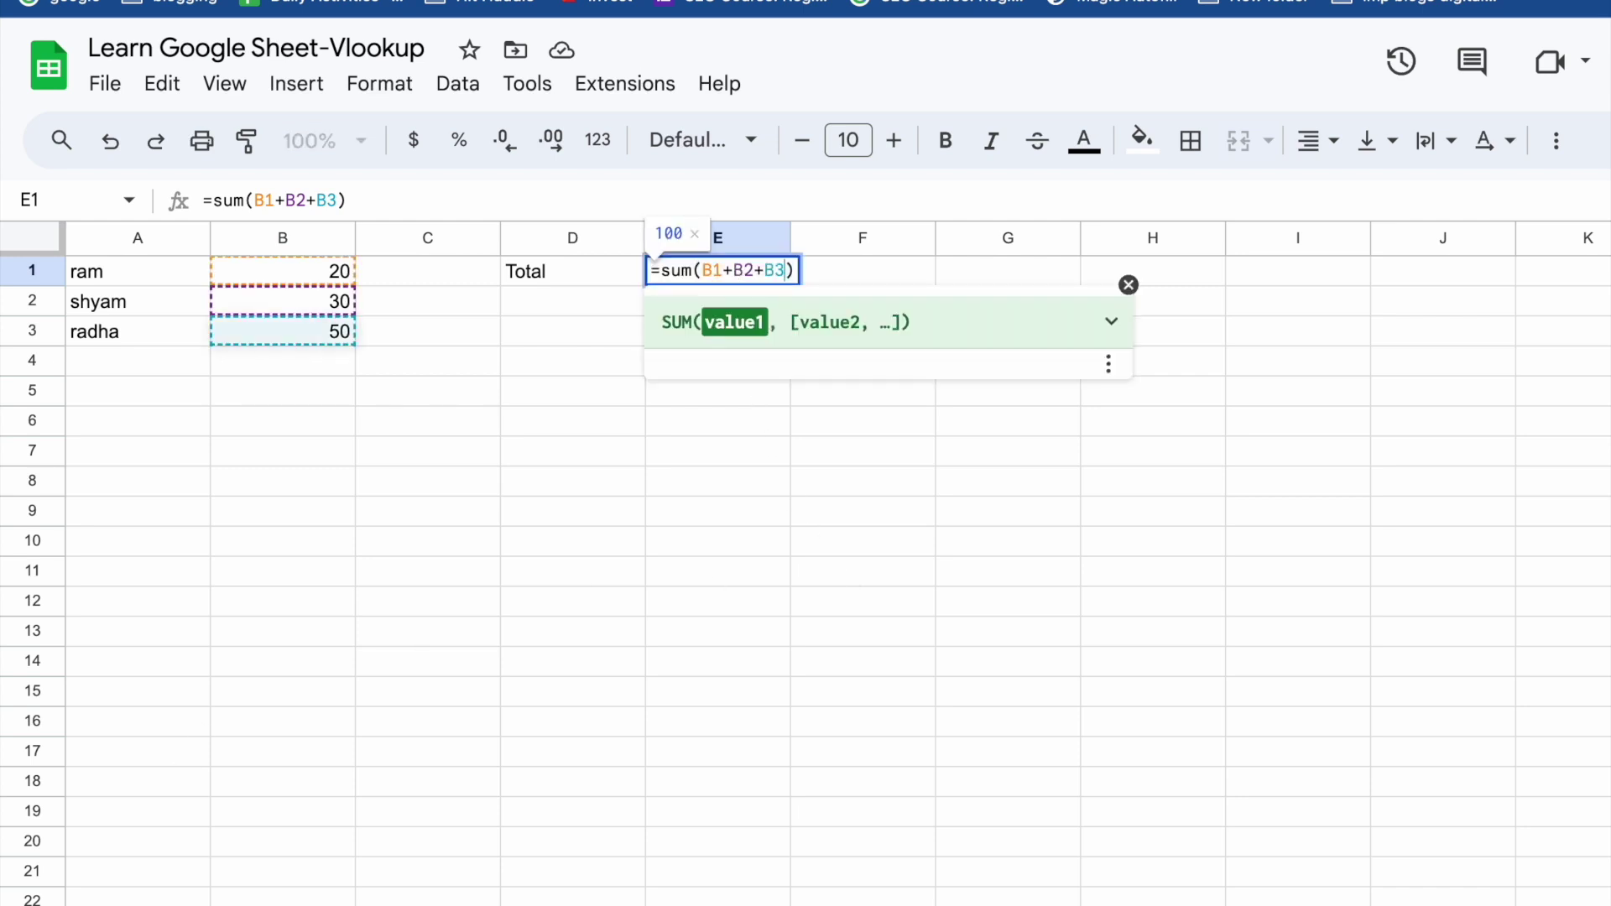
drag(734, 272, 786, 271)
key(shift+Left)
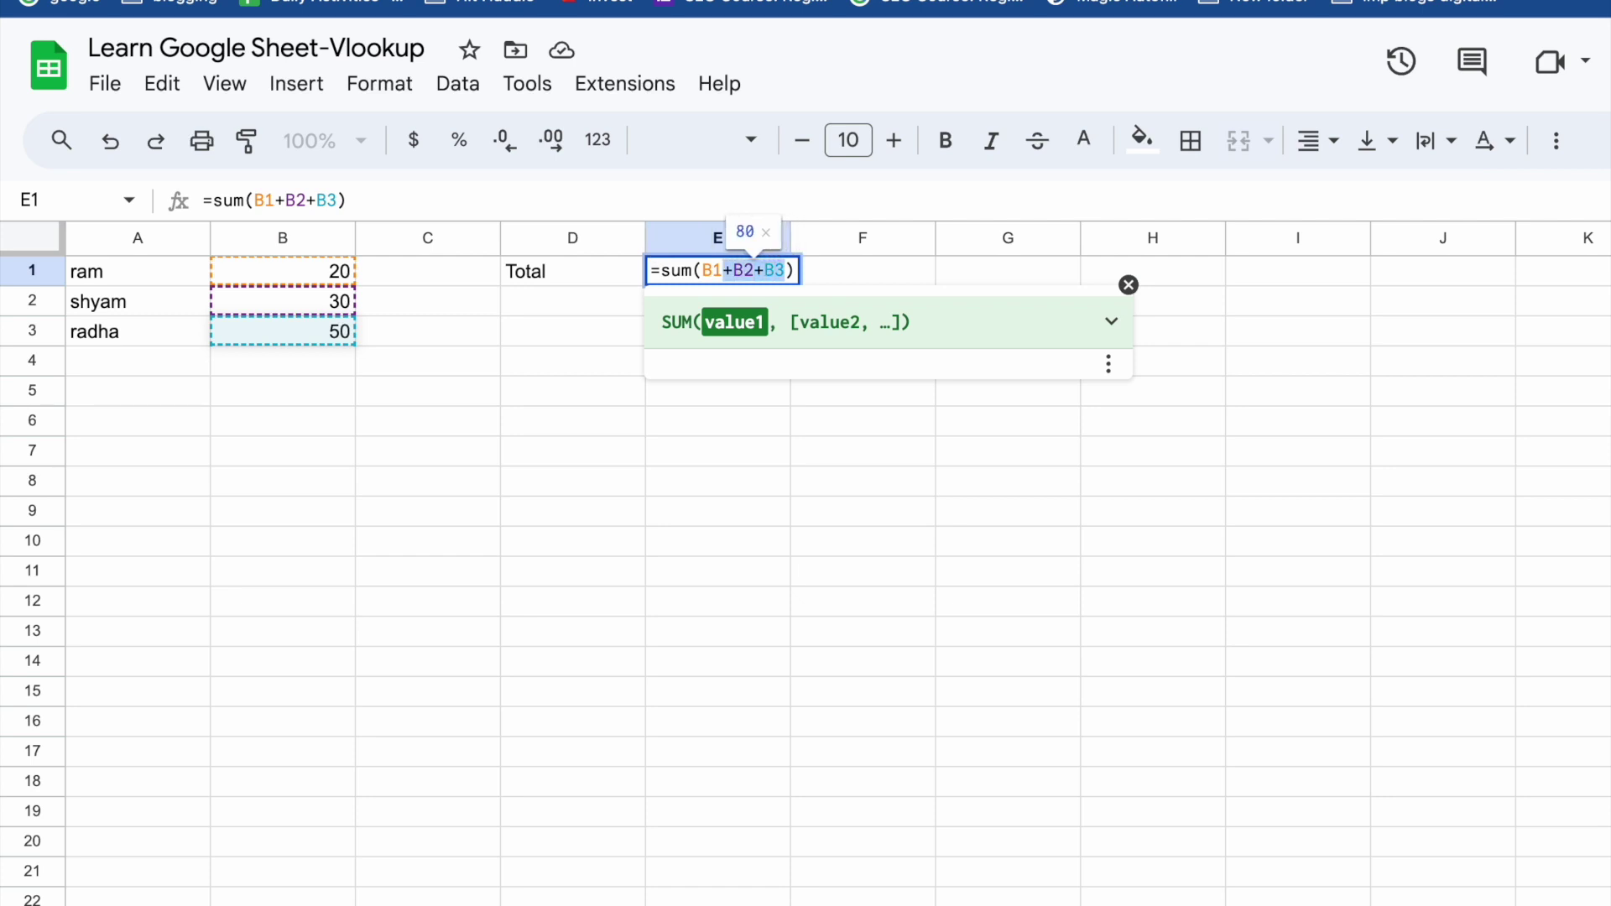
key(BackSpace)
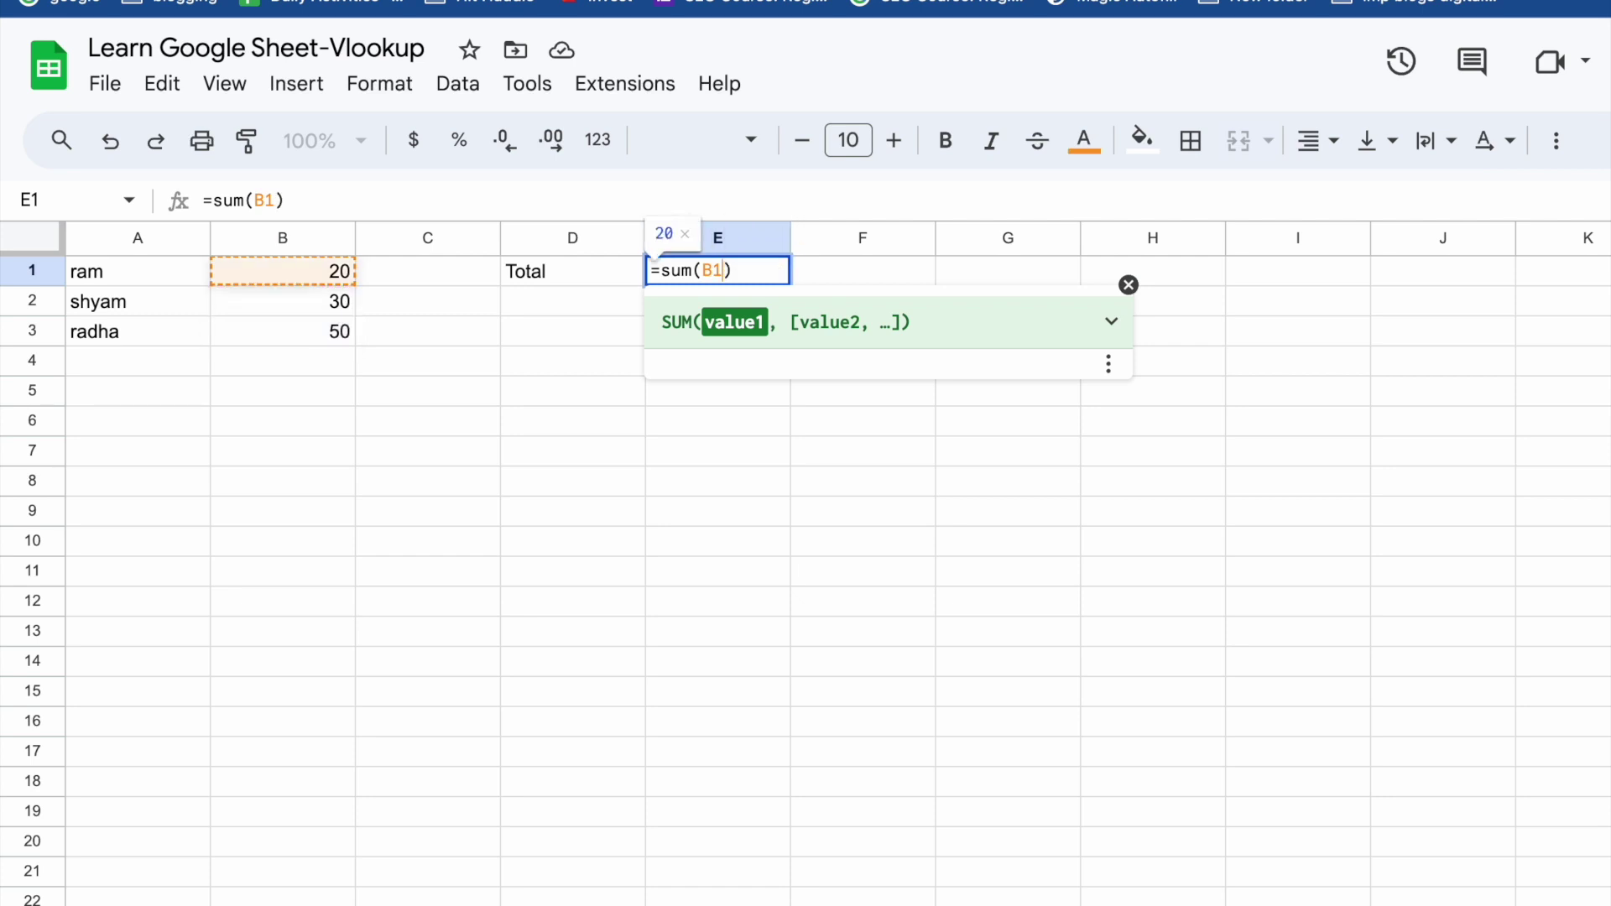
text(:B3)
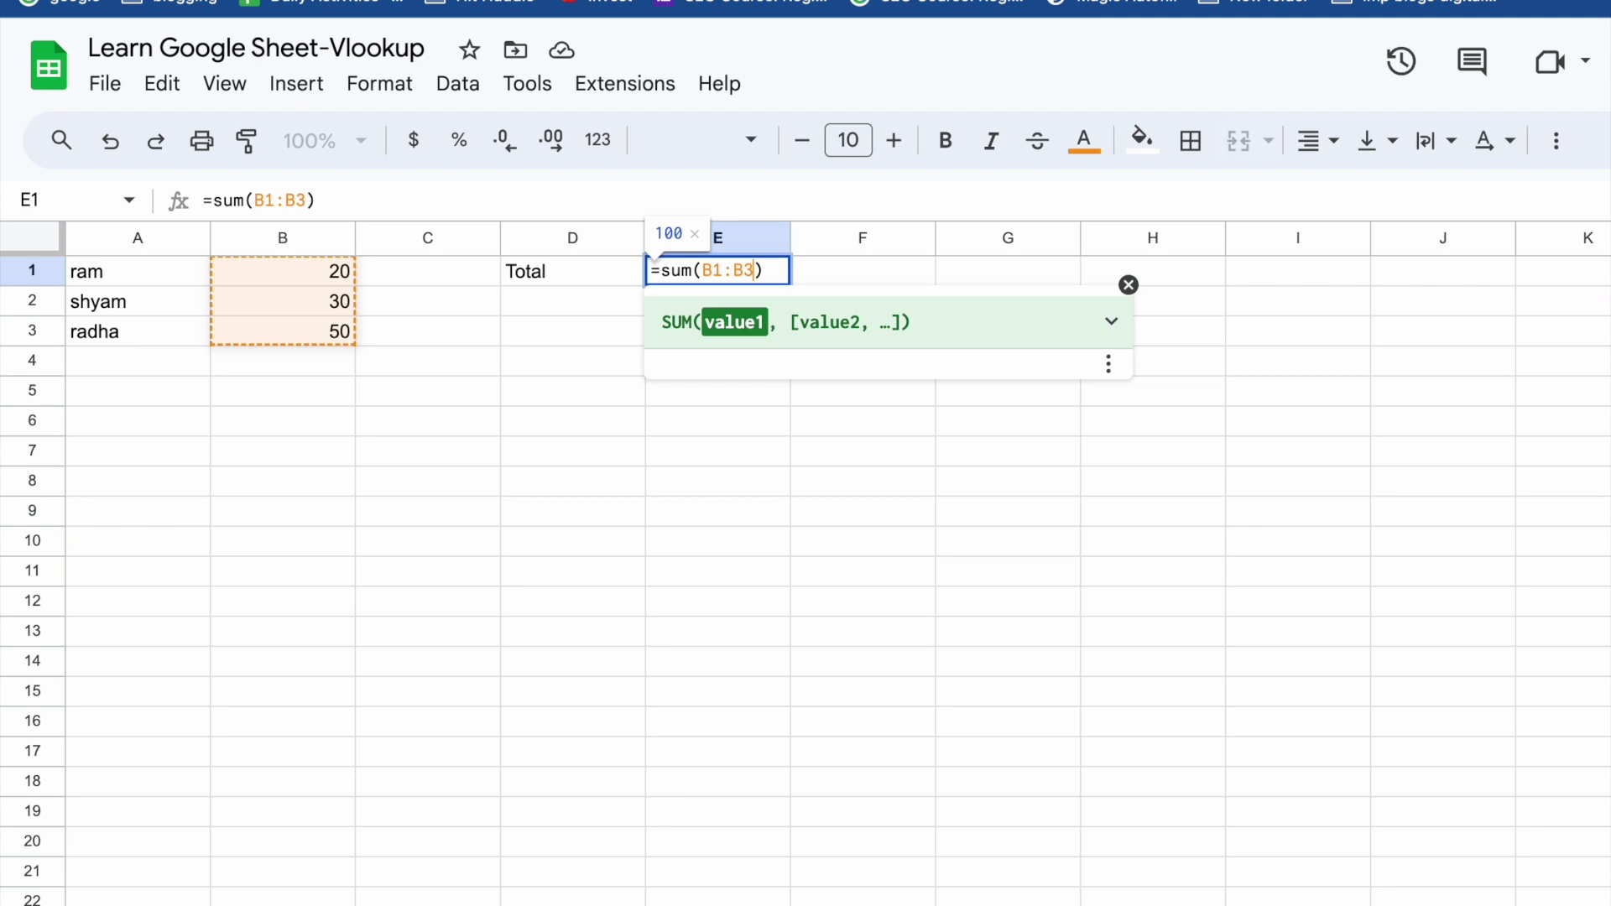
key(Return)
key(Up)
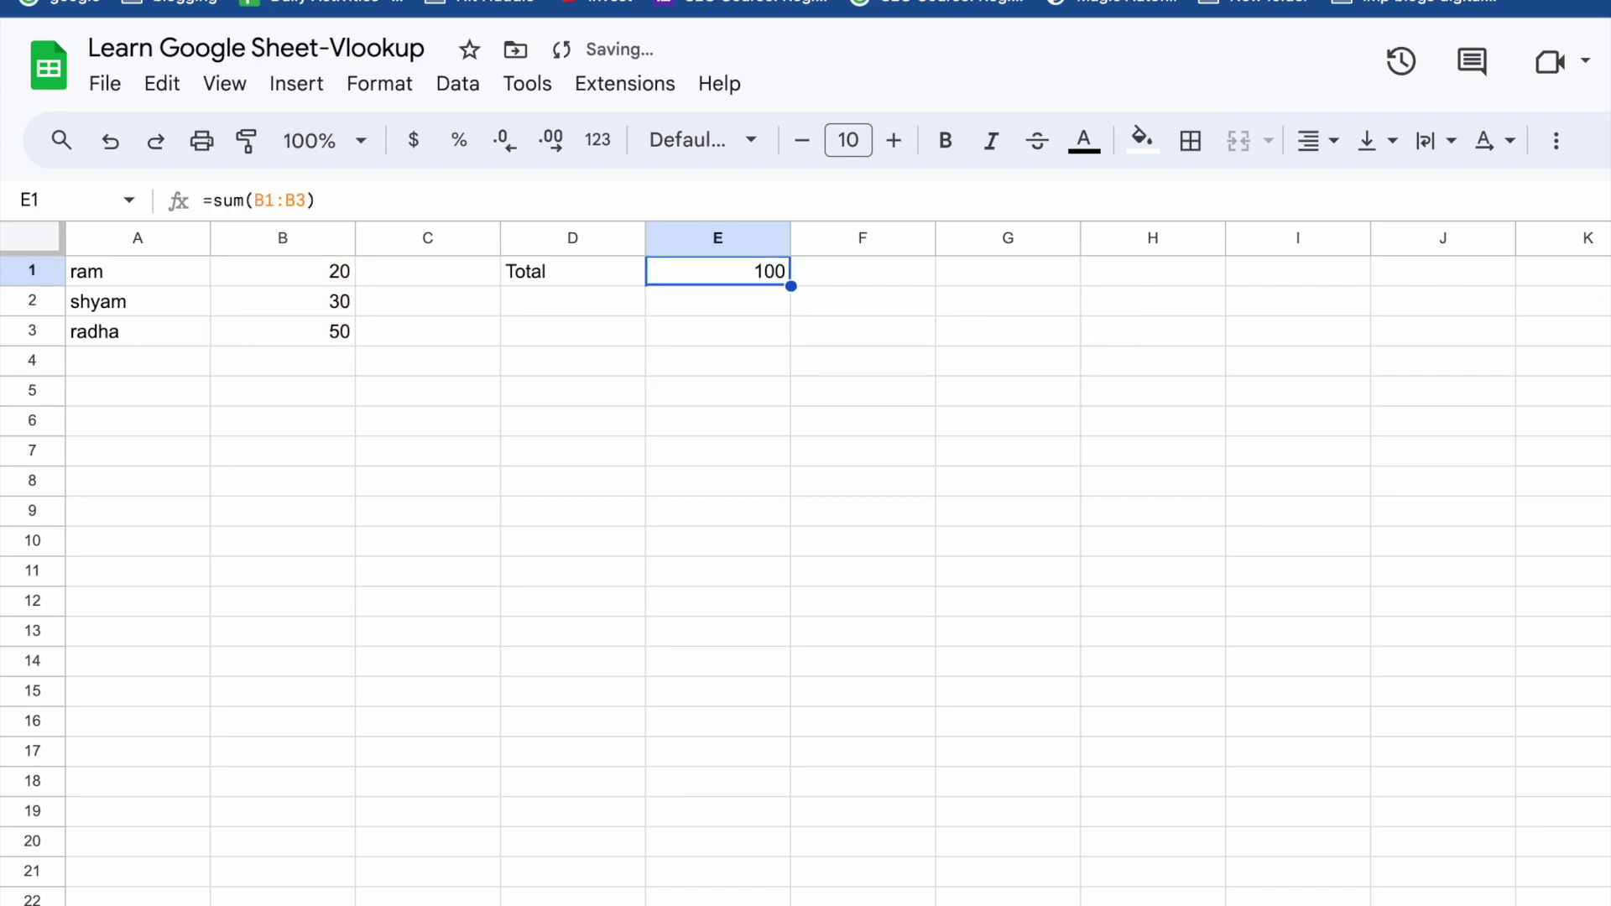
Replace the SUM function in E1 with AVERAGE, keeping the range B1:B3
double_click(702, 281)
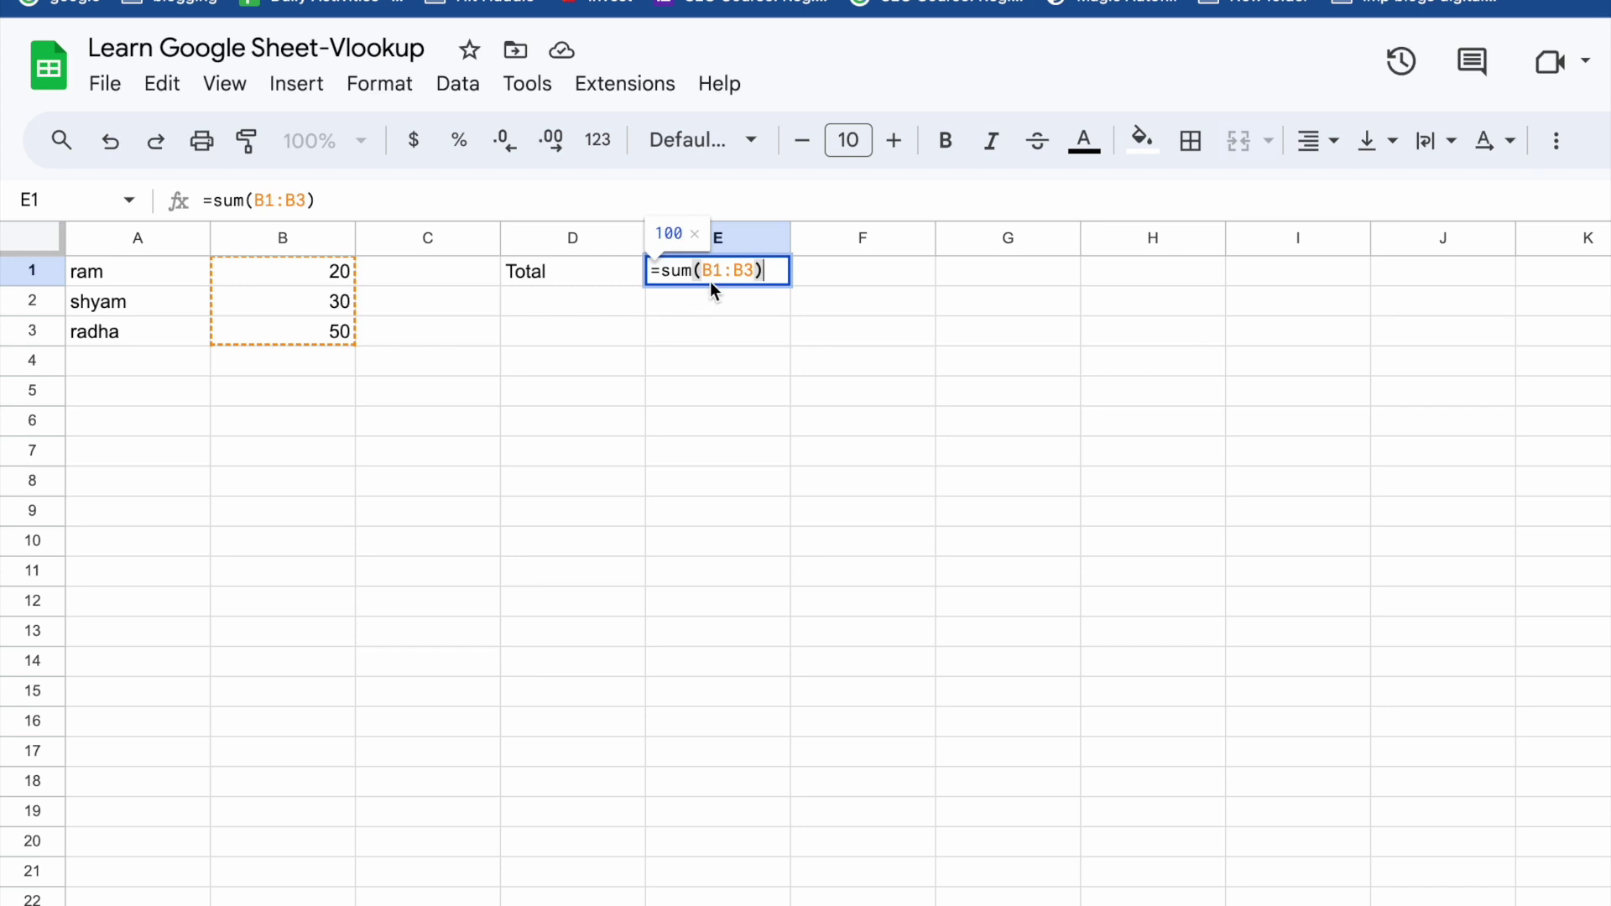
double_click(678, 270)
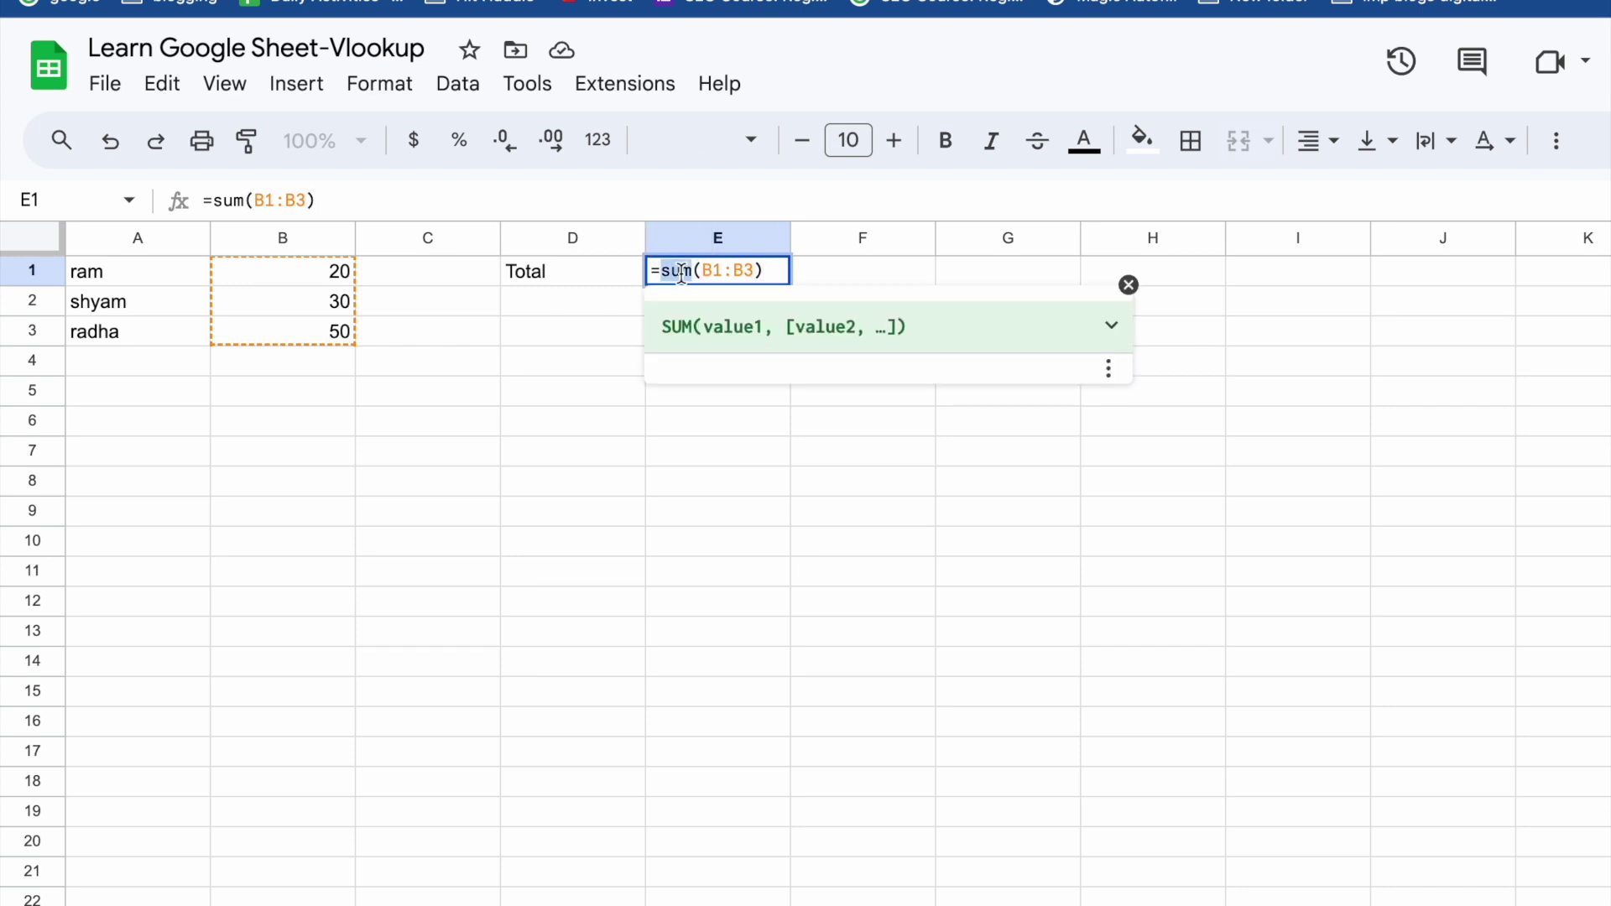
text(av)
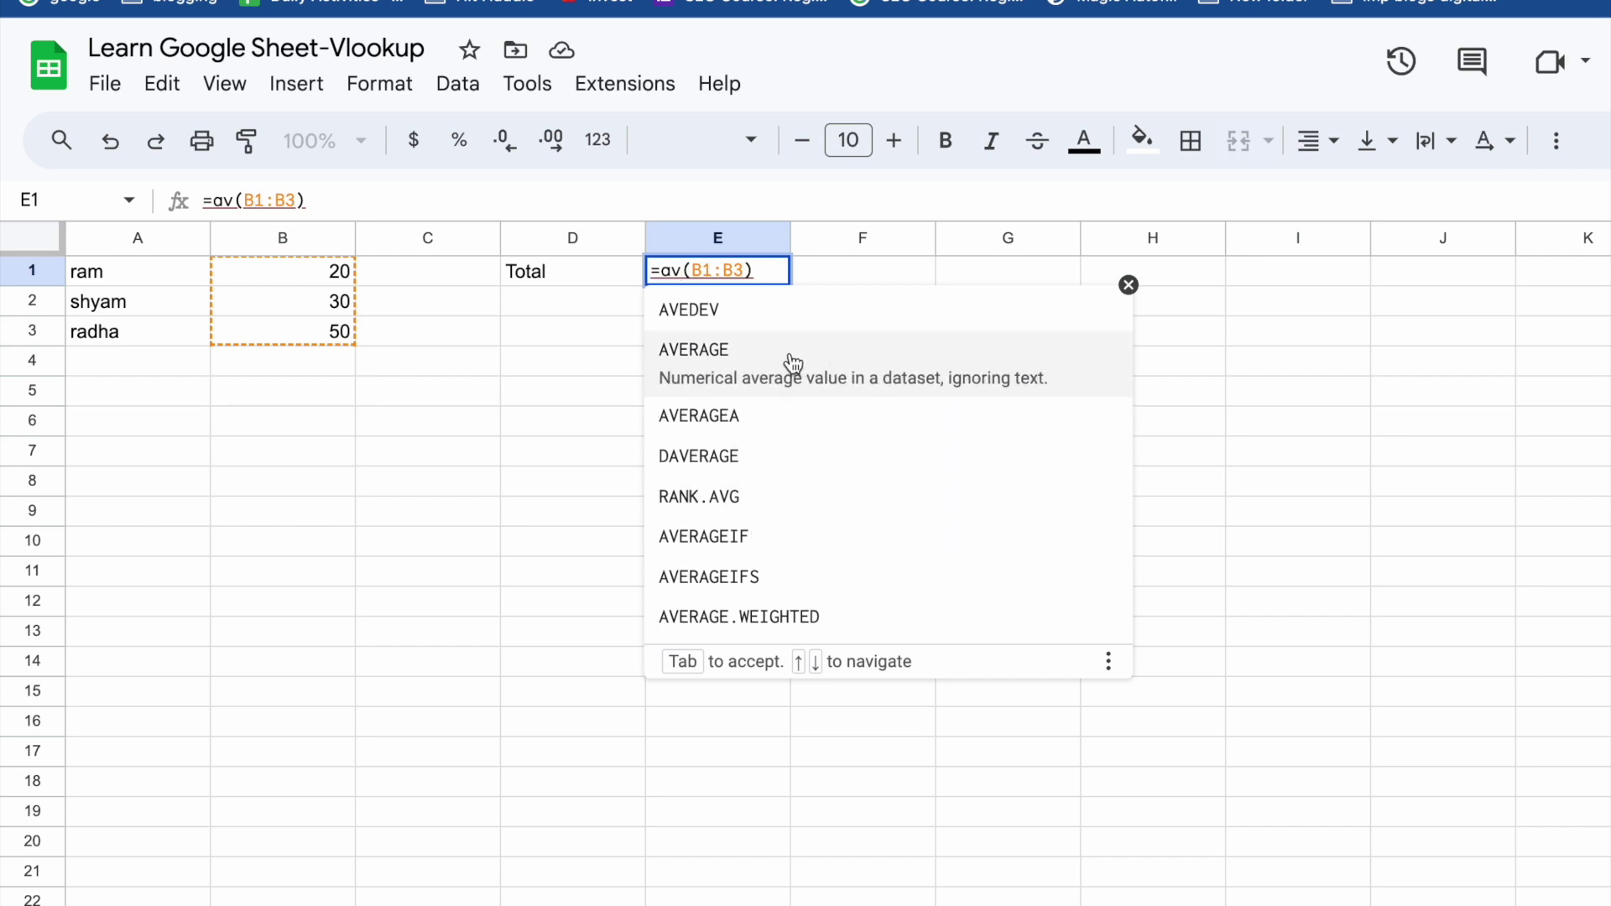
click(788, 358)
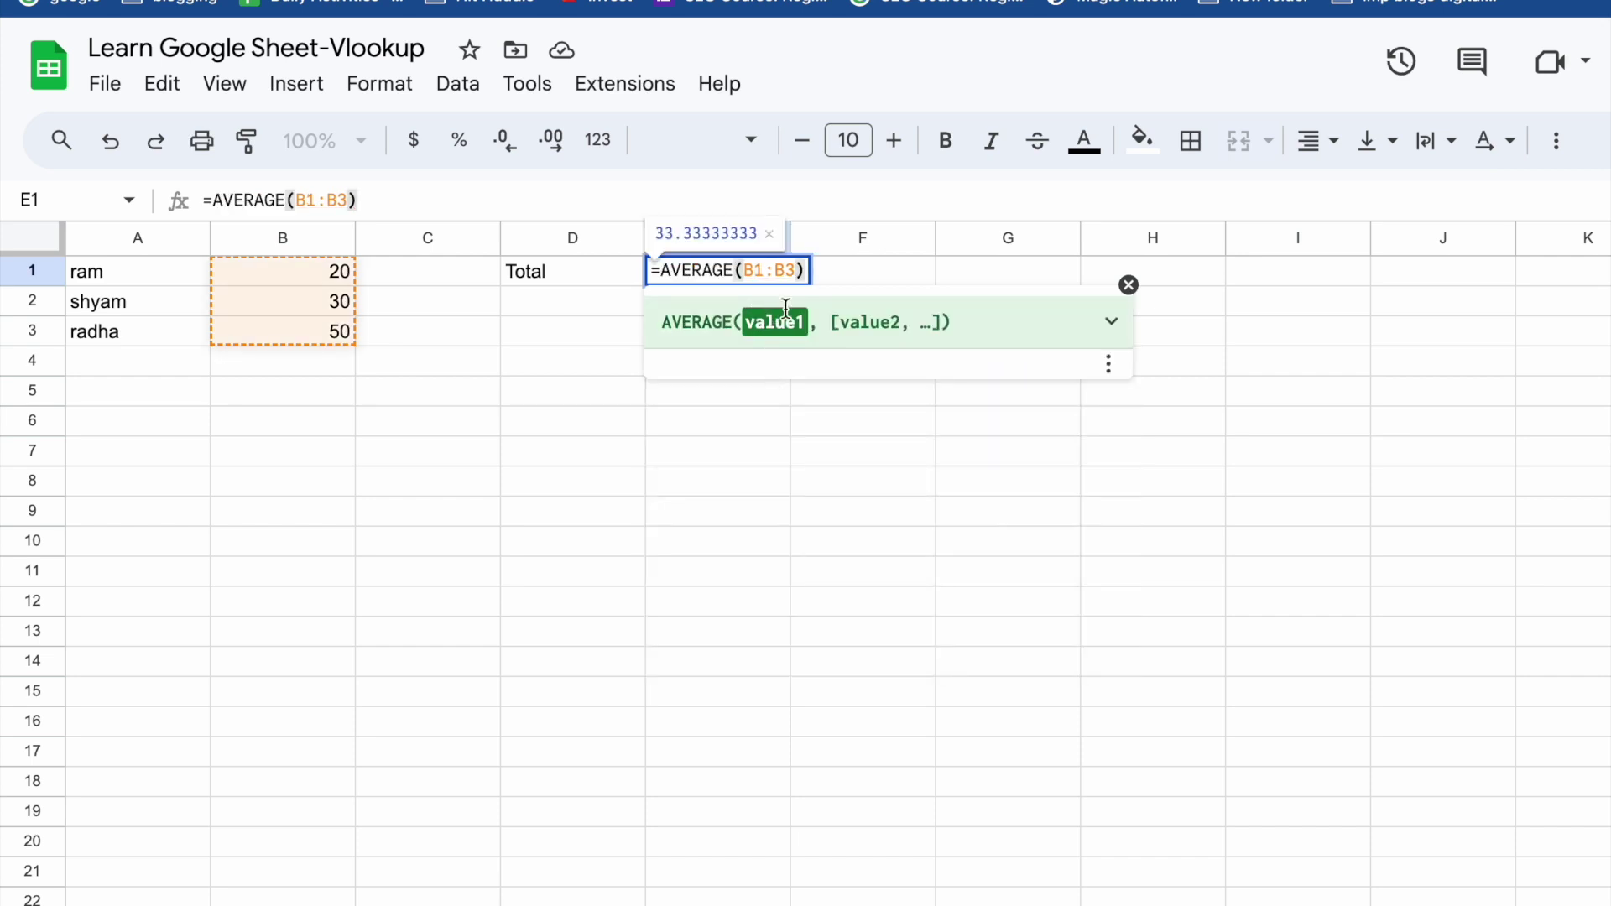
click(764, 271)
click(1128, 285)
key(Right)
key(Right)
key(Right)
key(Return)
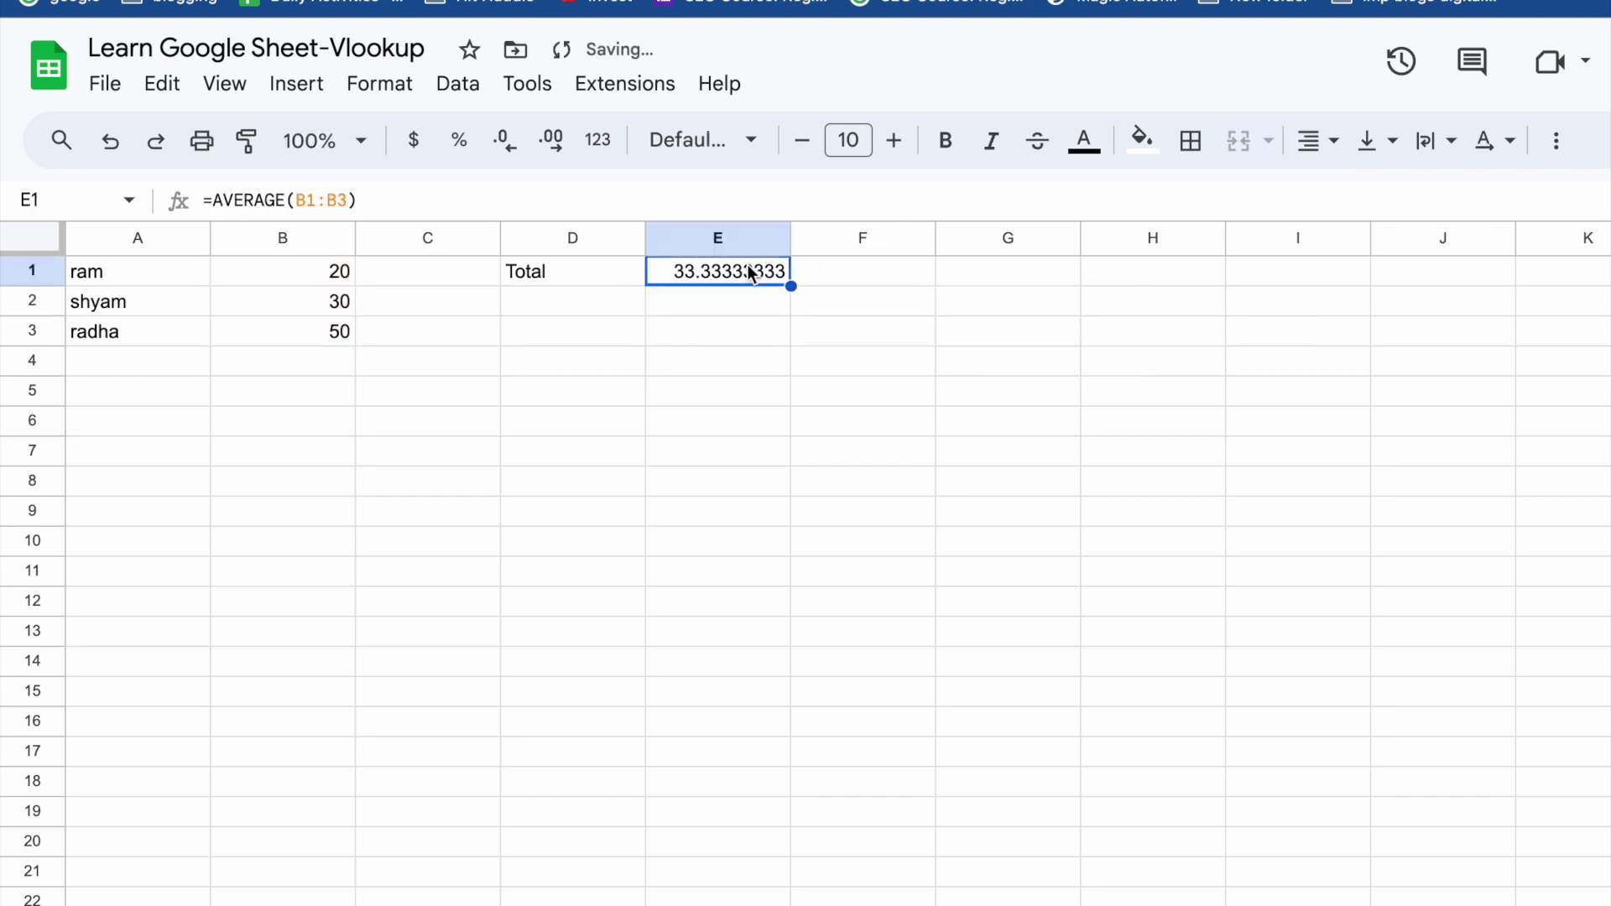
Replace the function in E1 with COUNT over B1:B3 and check the result against the three cells in column B
double_click(748, 270)
double_click(706, 269)
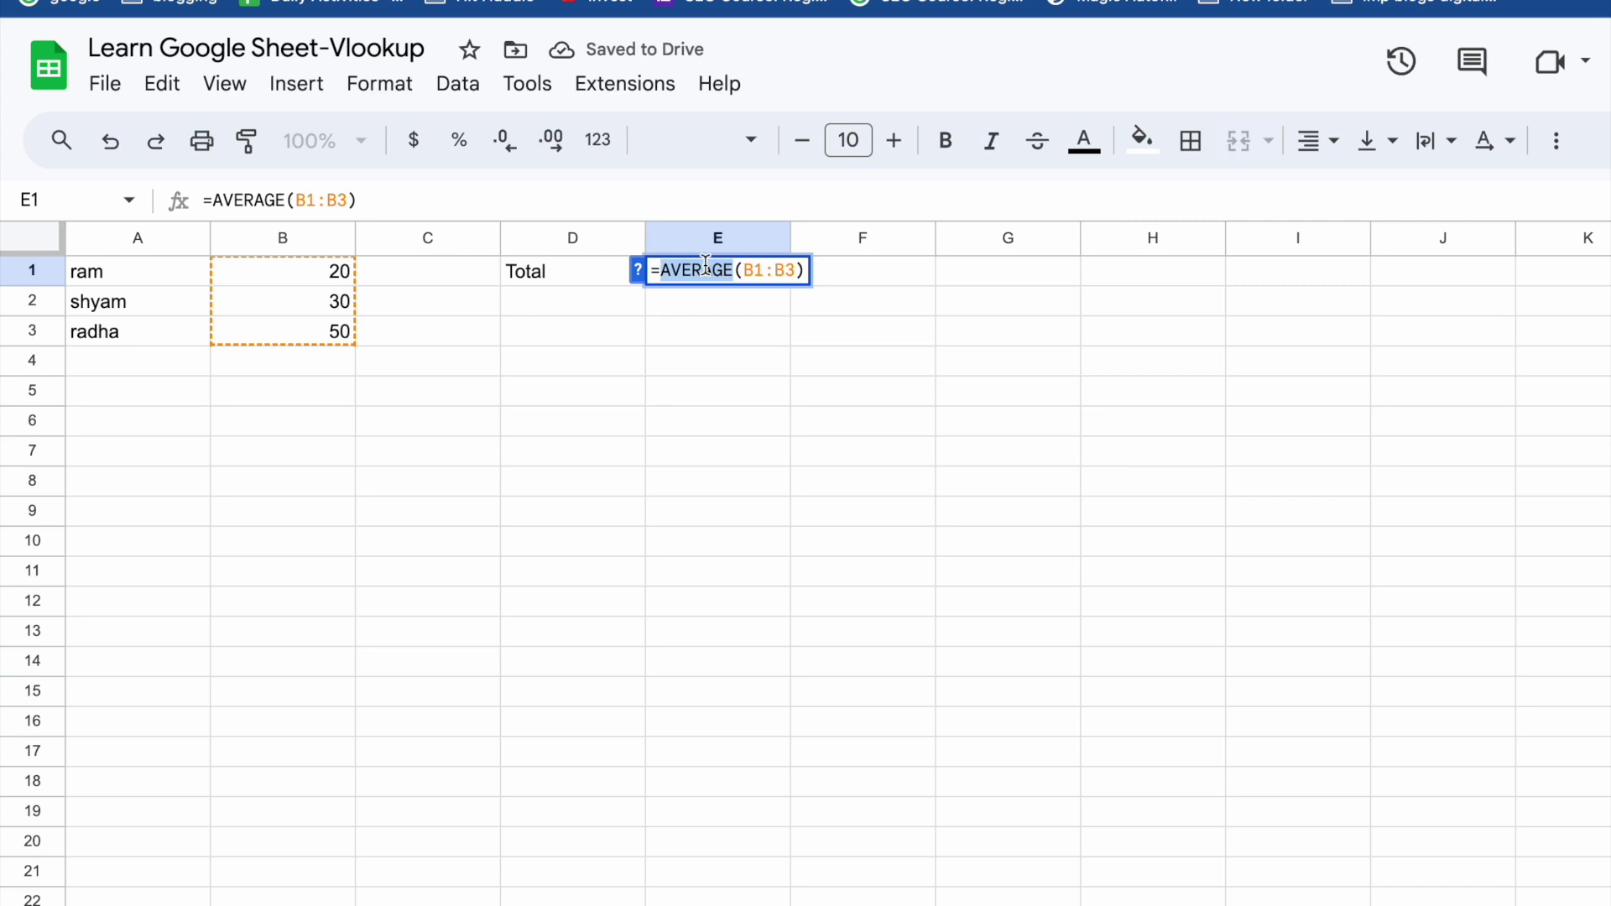
text(count)
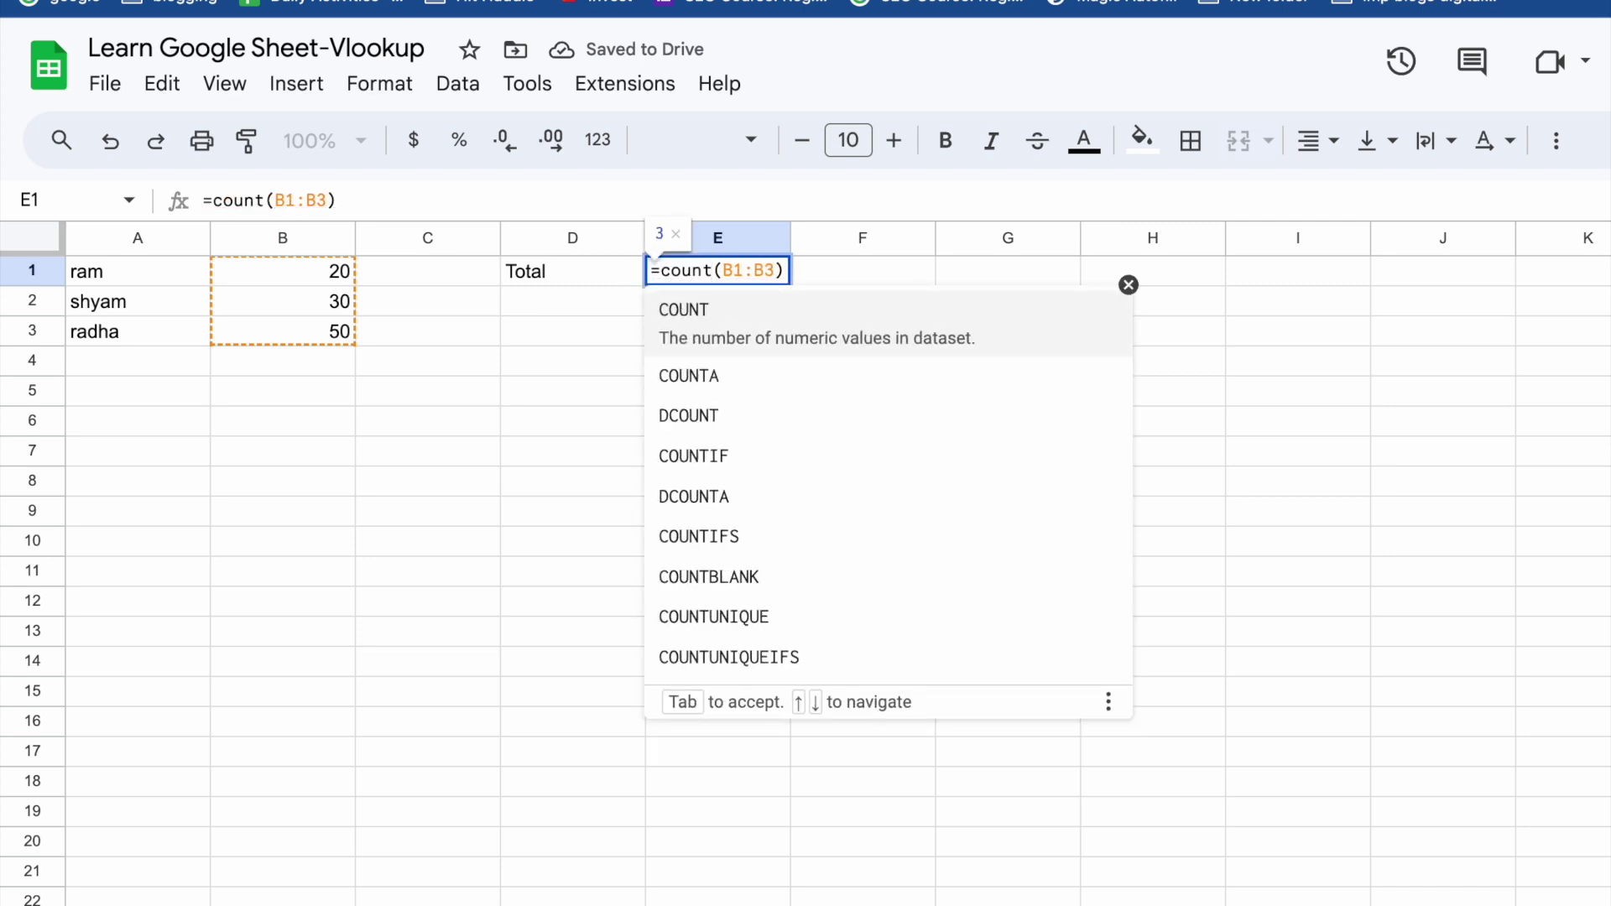
click(718, 312)
key(Return)
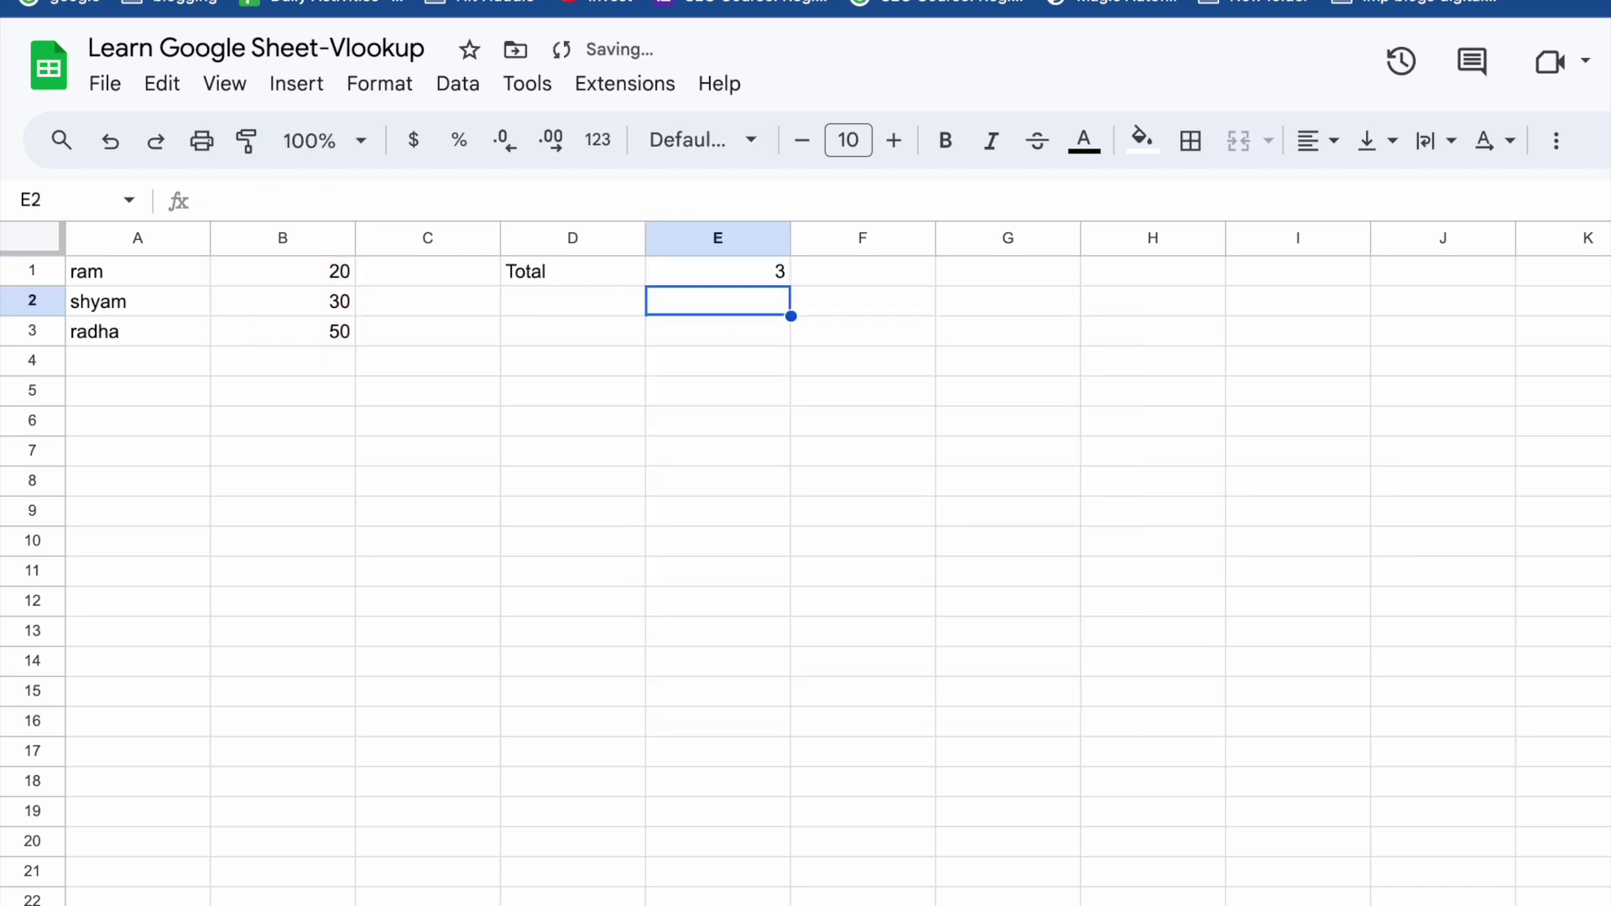
click(730, 277)
click(296, 277)
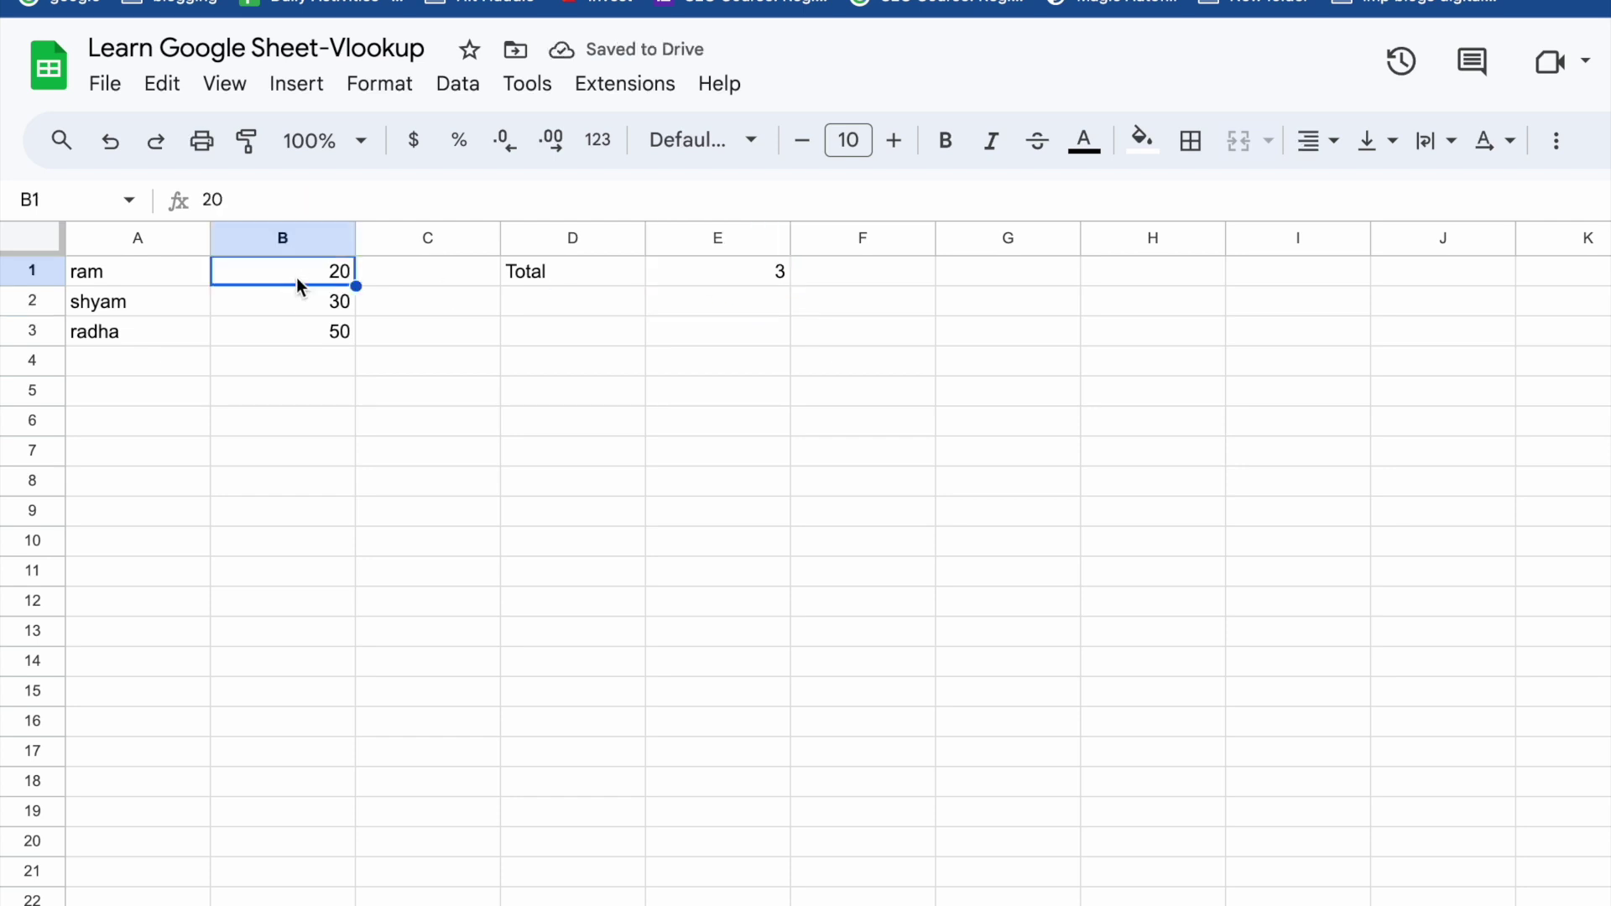
click(287, 312)
click(313, 332)
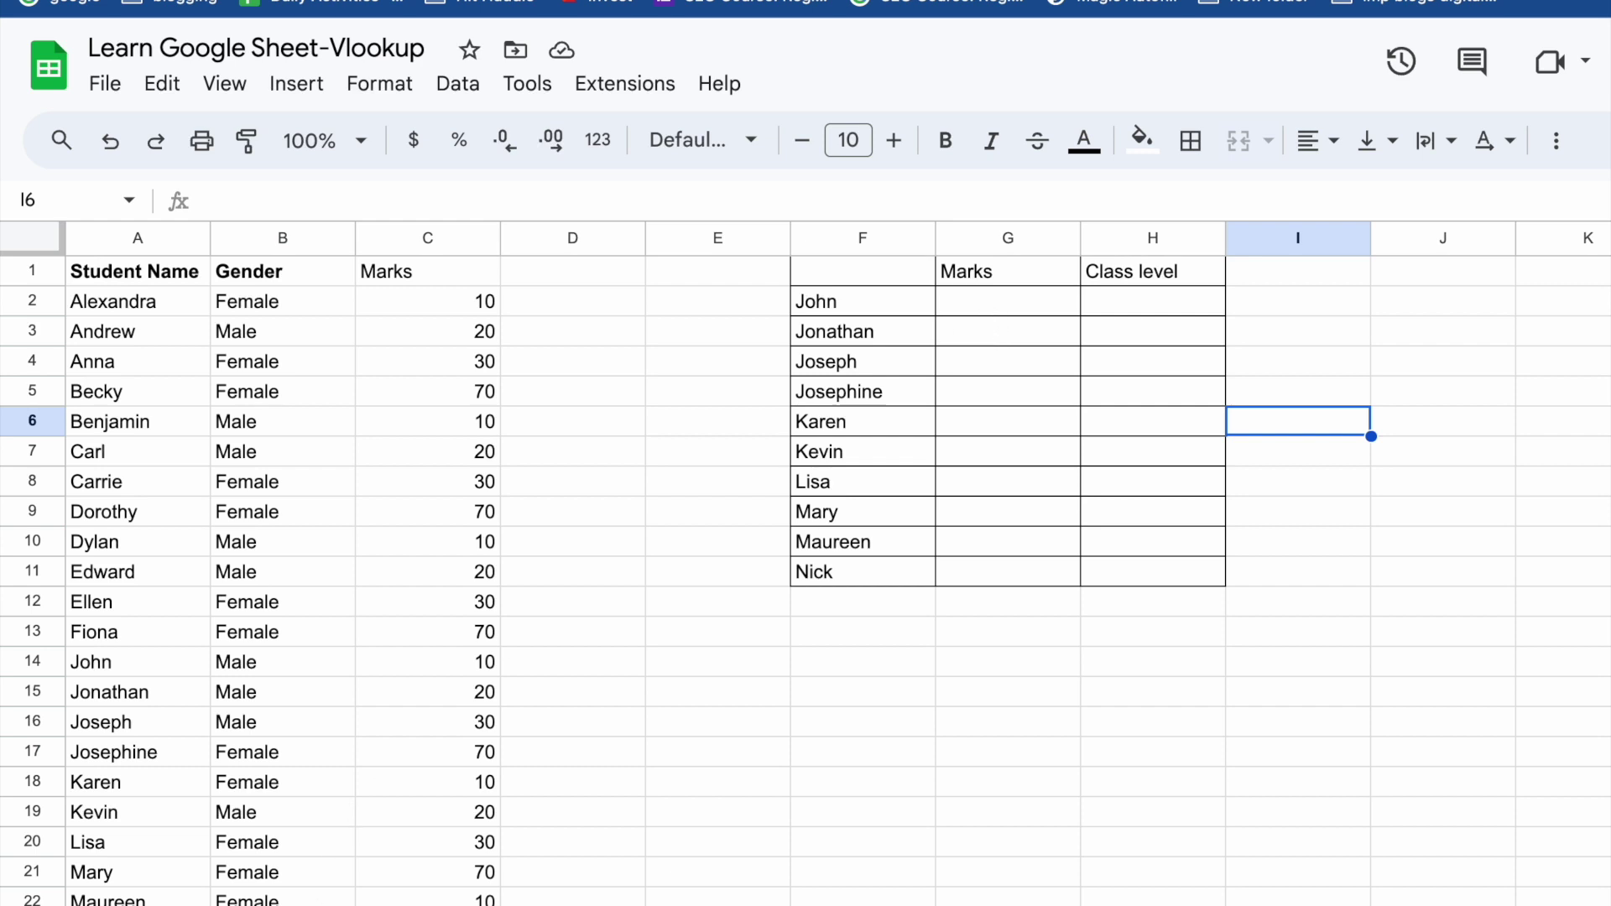
Examine the student table in columns A to C and the empty Marks and Class level columns beside the names in column F
click(252, 905)
click(150, 305)
click(242, 304)
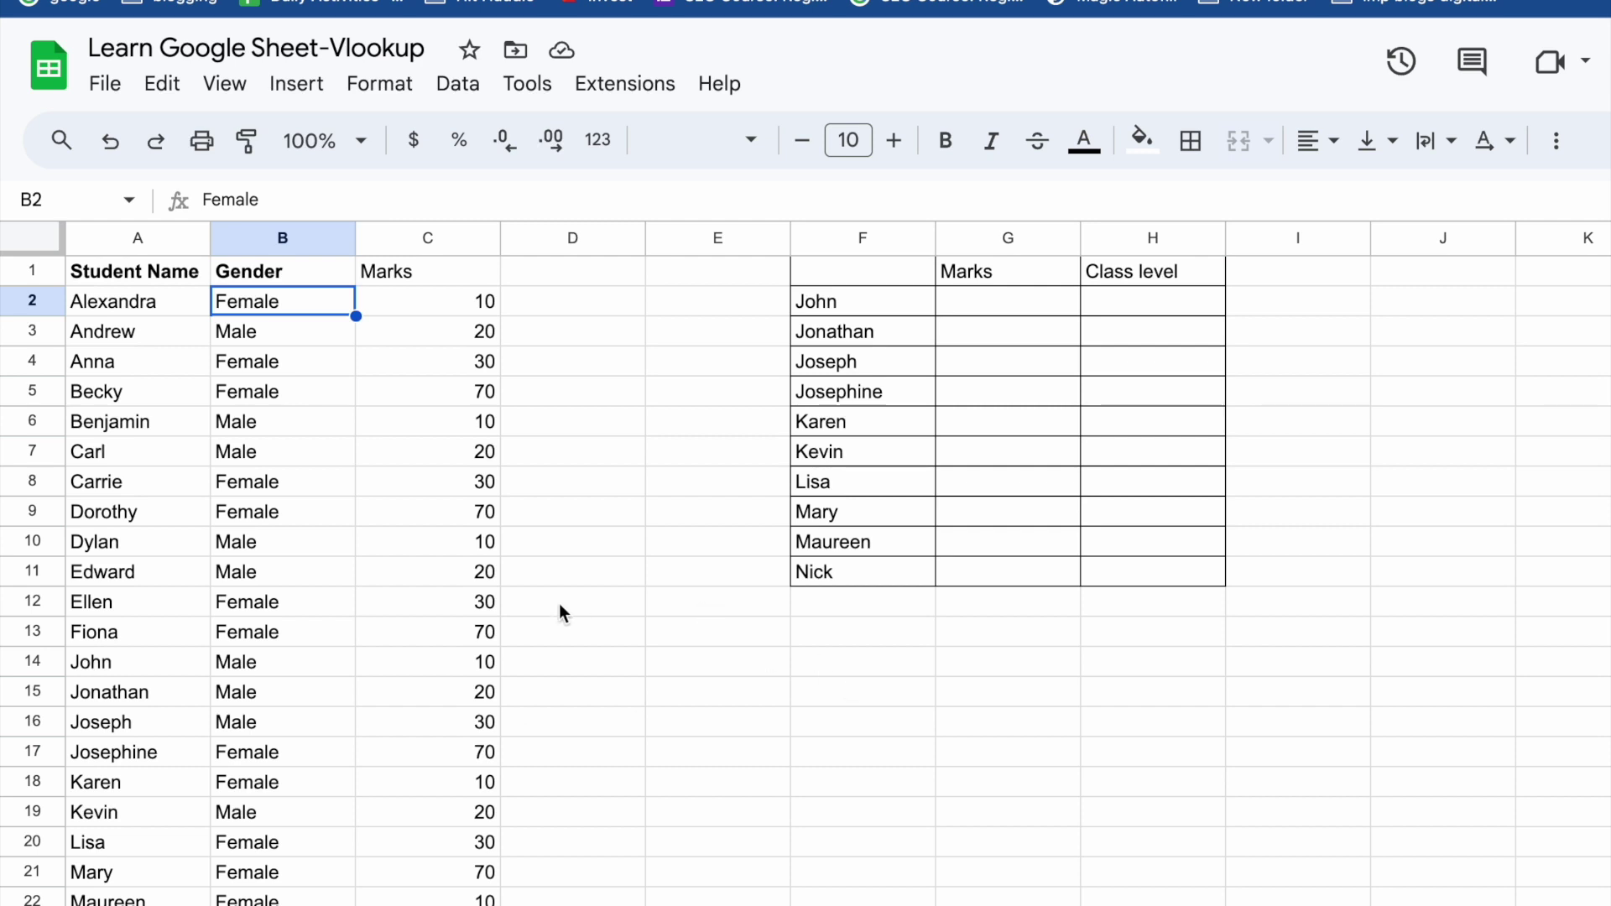
click(846, 281)
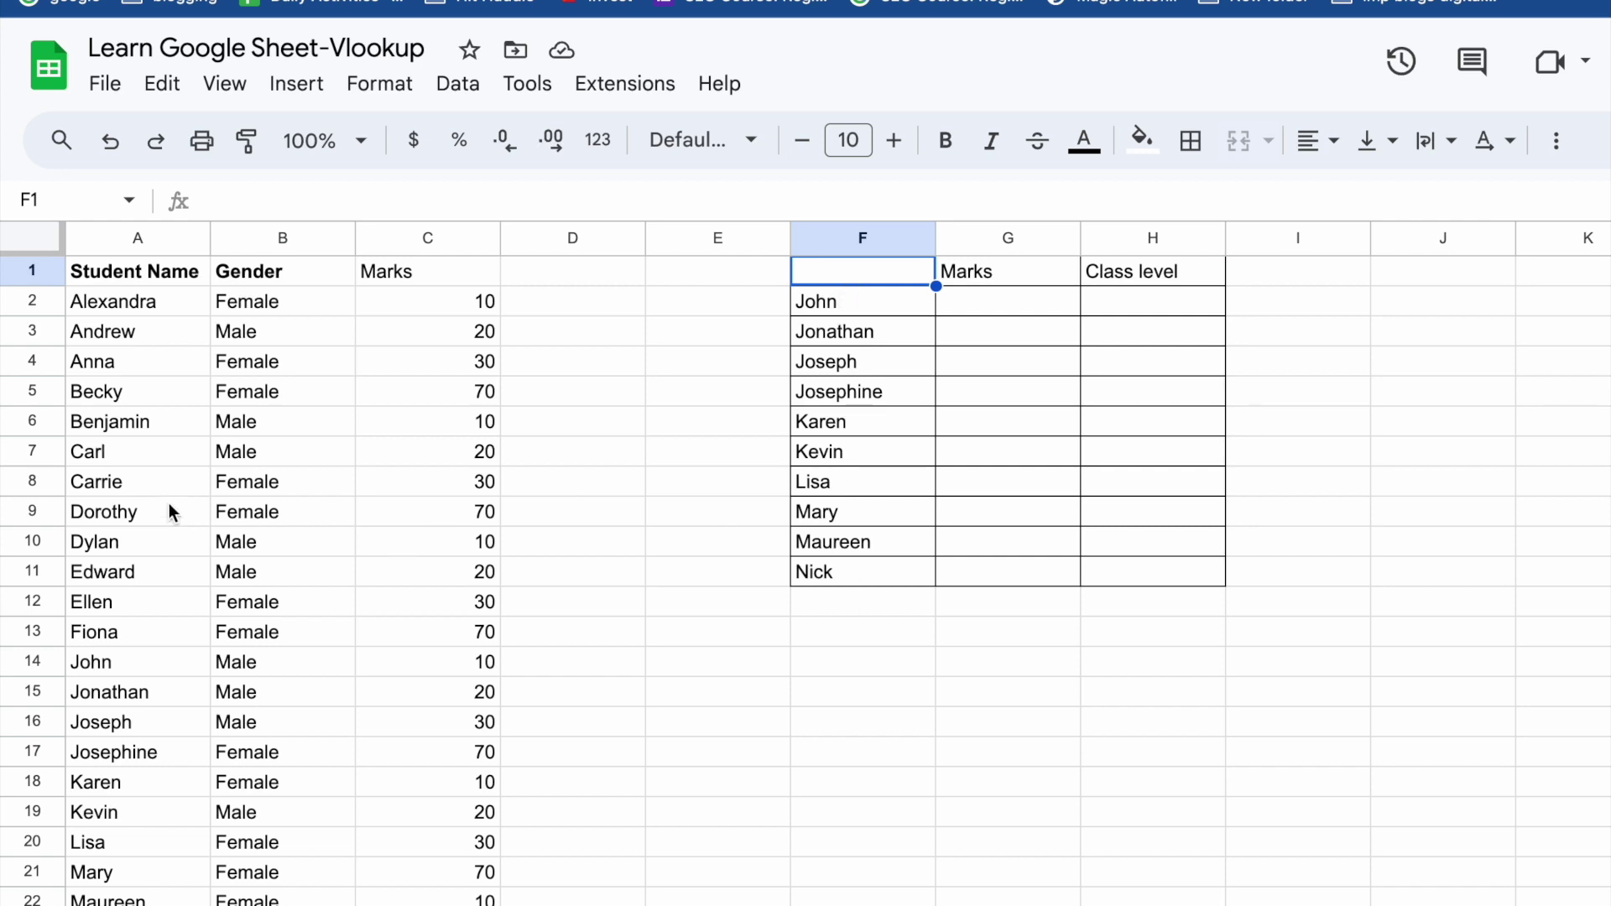
scroll(155, 510, down, 10)
scroll(154, 512, up, 10)
click(956, 300)
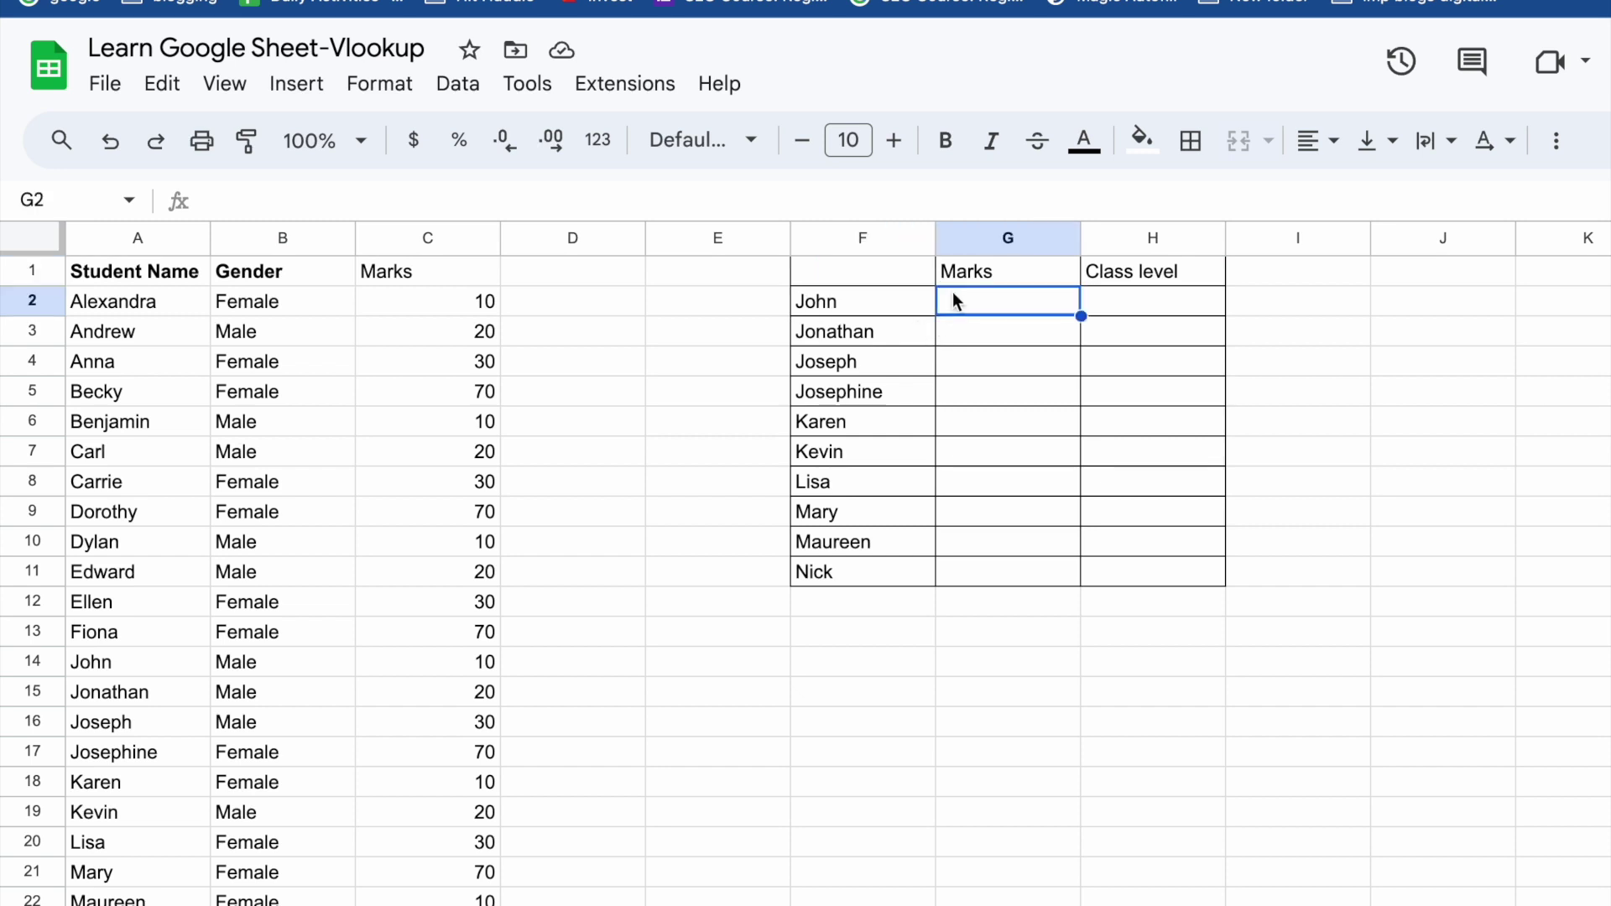
click(1123, 299)
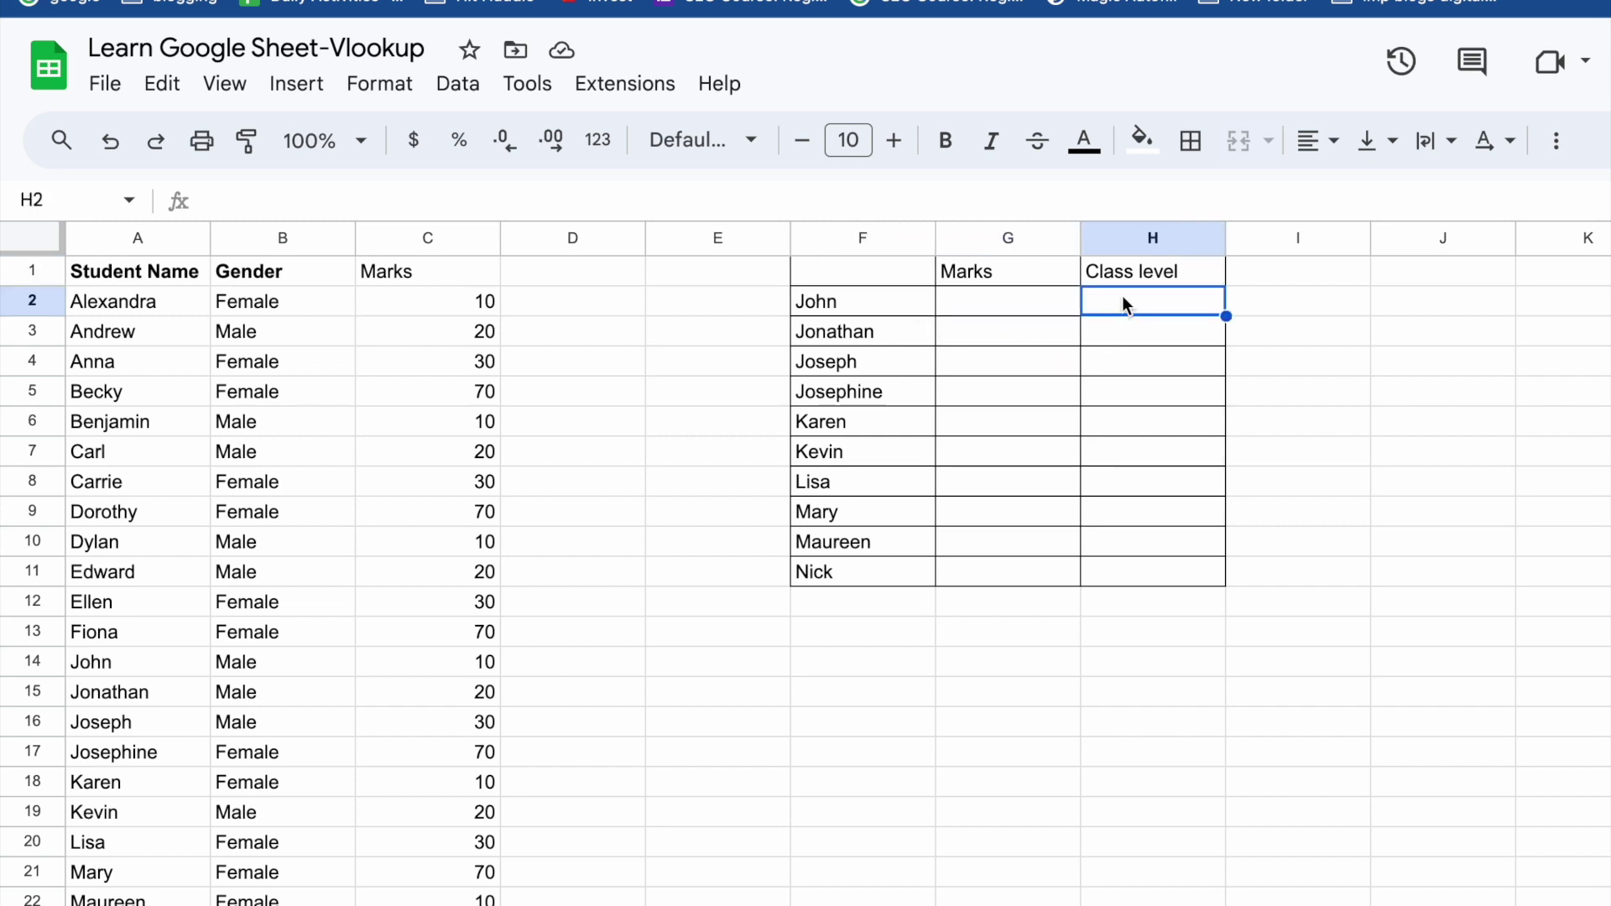
click(858, 298)
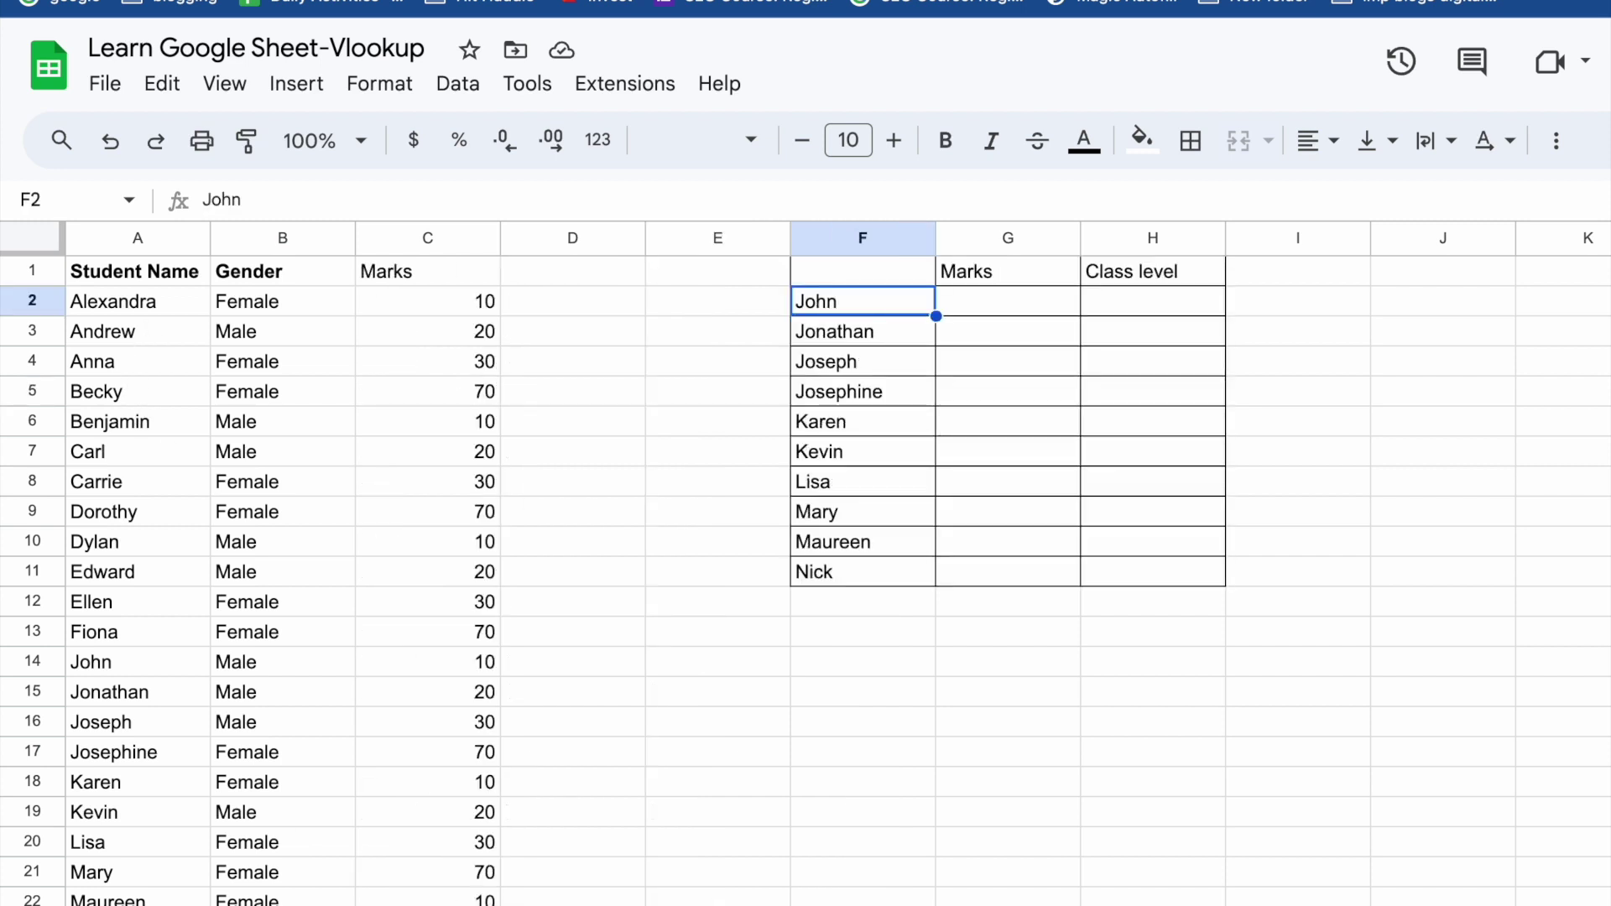
Copy the Student Name header from A1 into the empty header cell F1
click(178, 279)
key(ctrl+c)
click(798, 266)
key(ctrl+v)
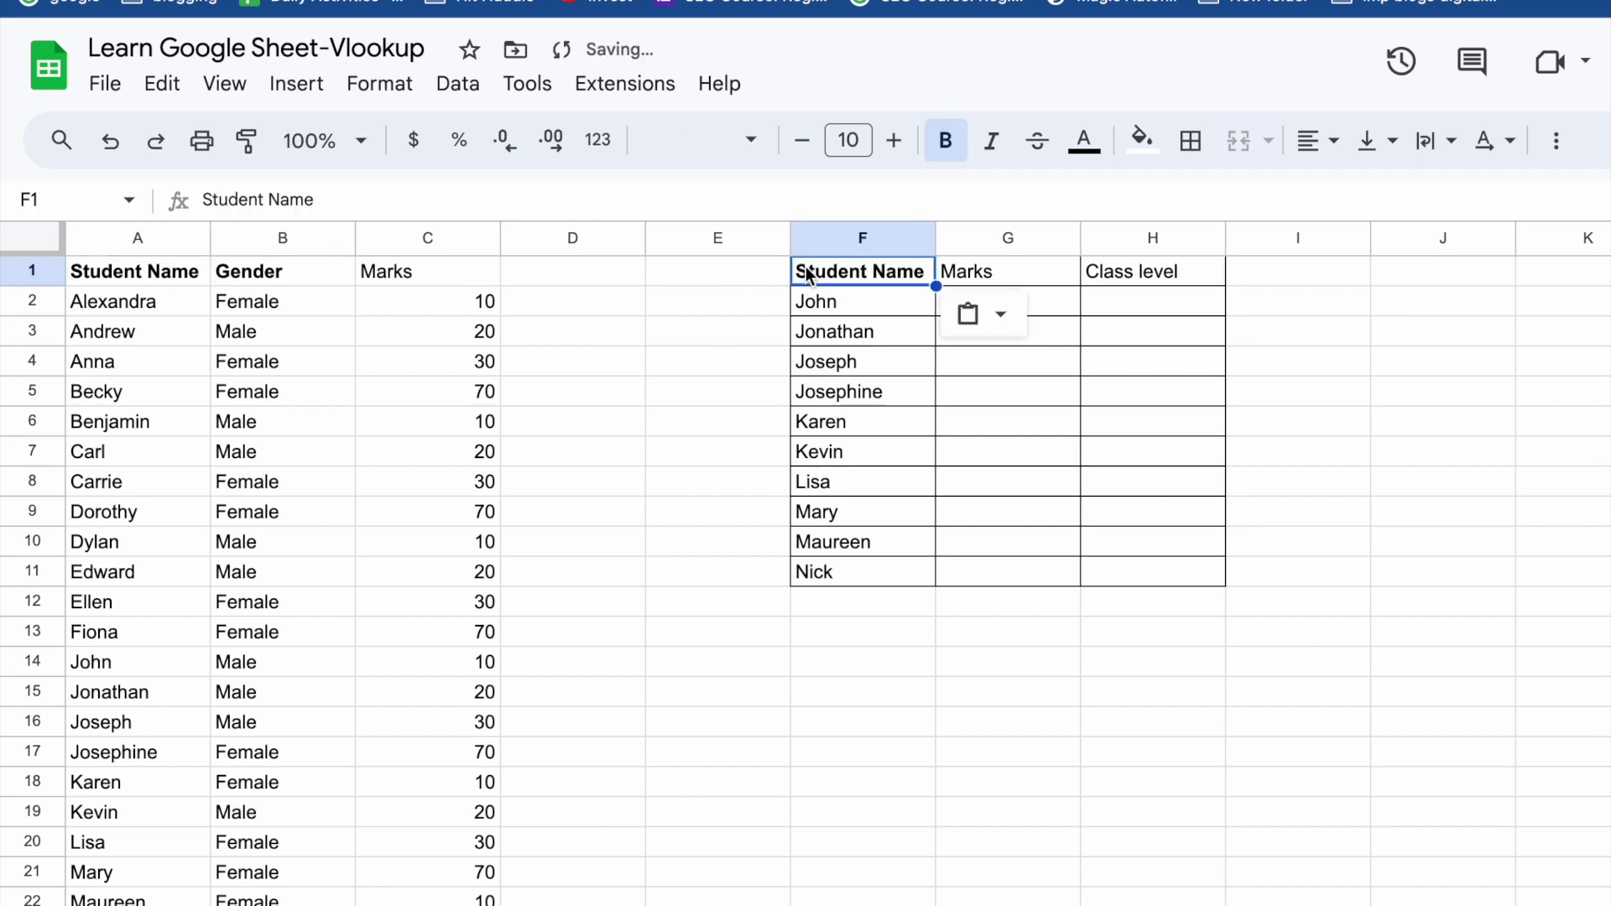
click(966, 428)
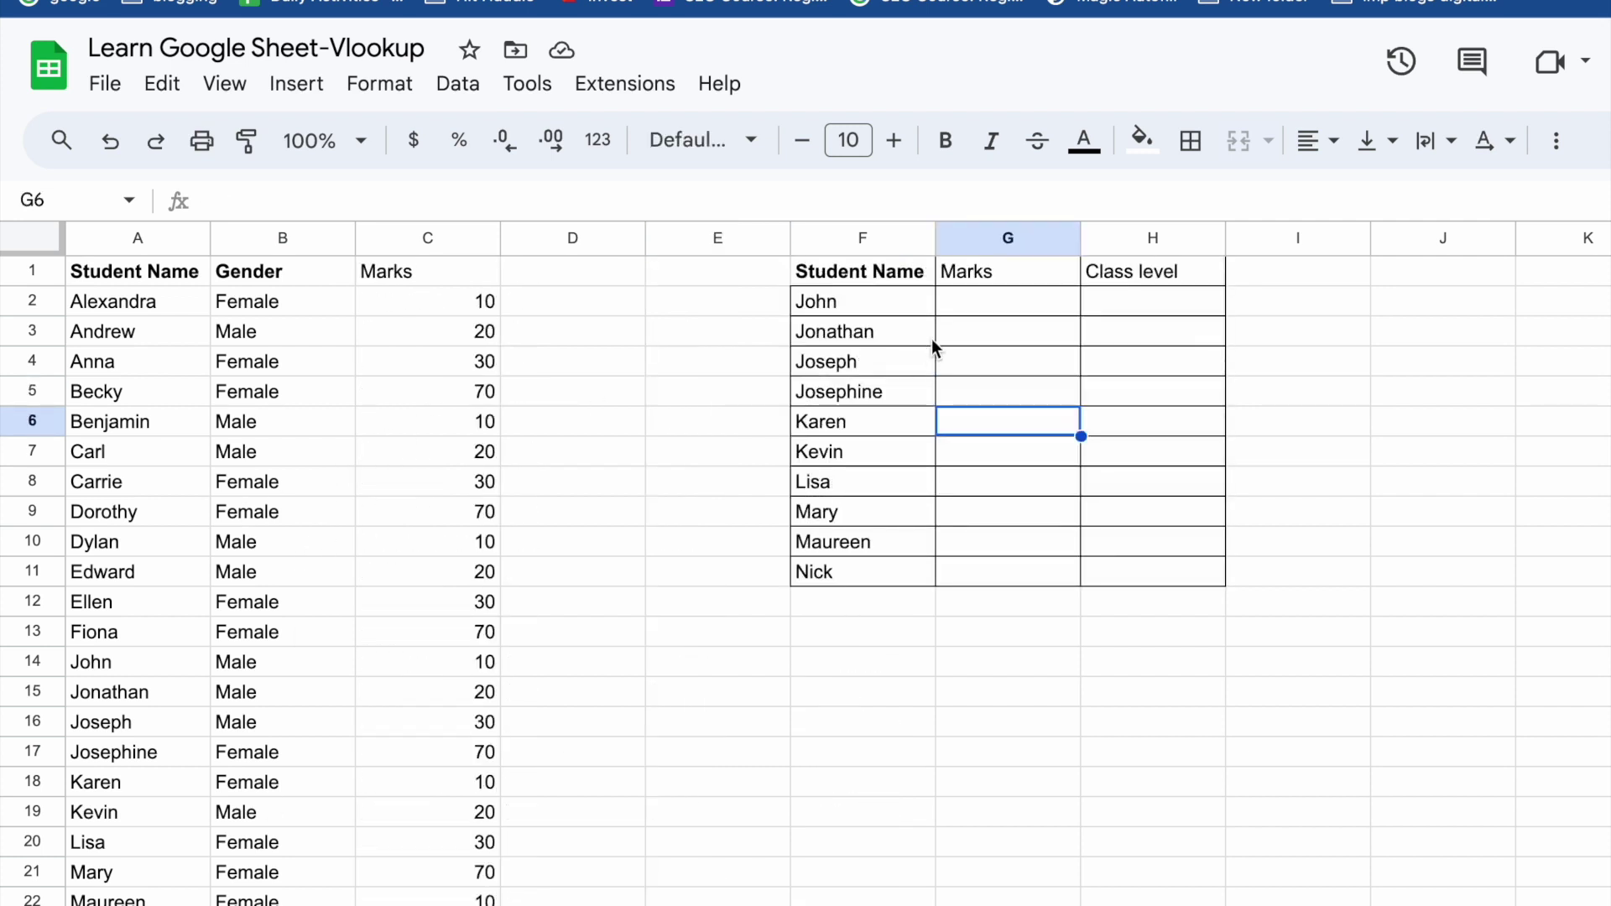
Look through the full student list in column A and open the first Marks cell, G2, for editing
click(960, 300)
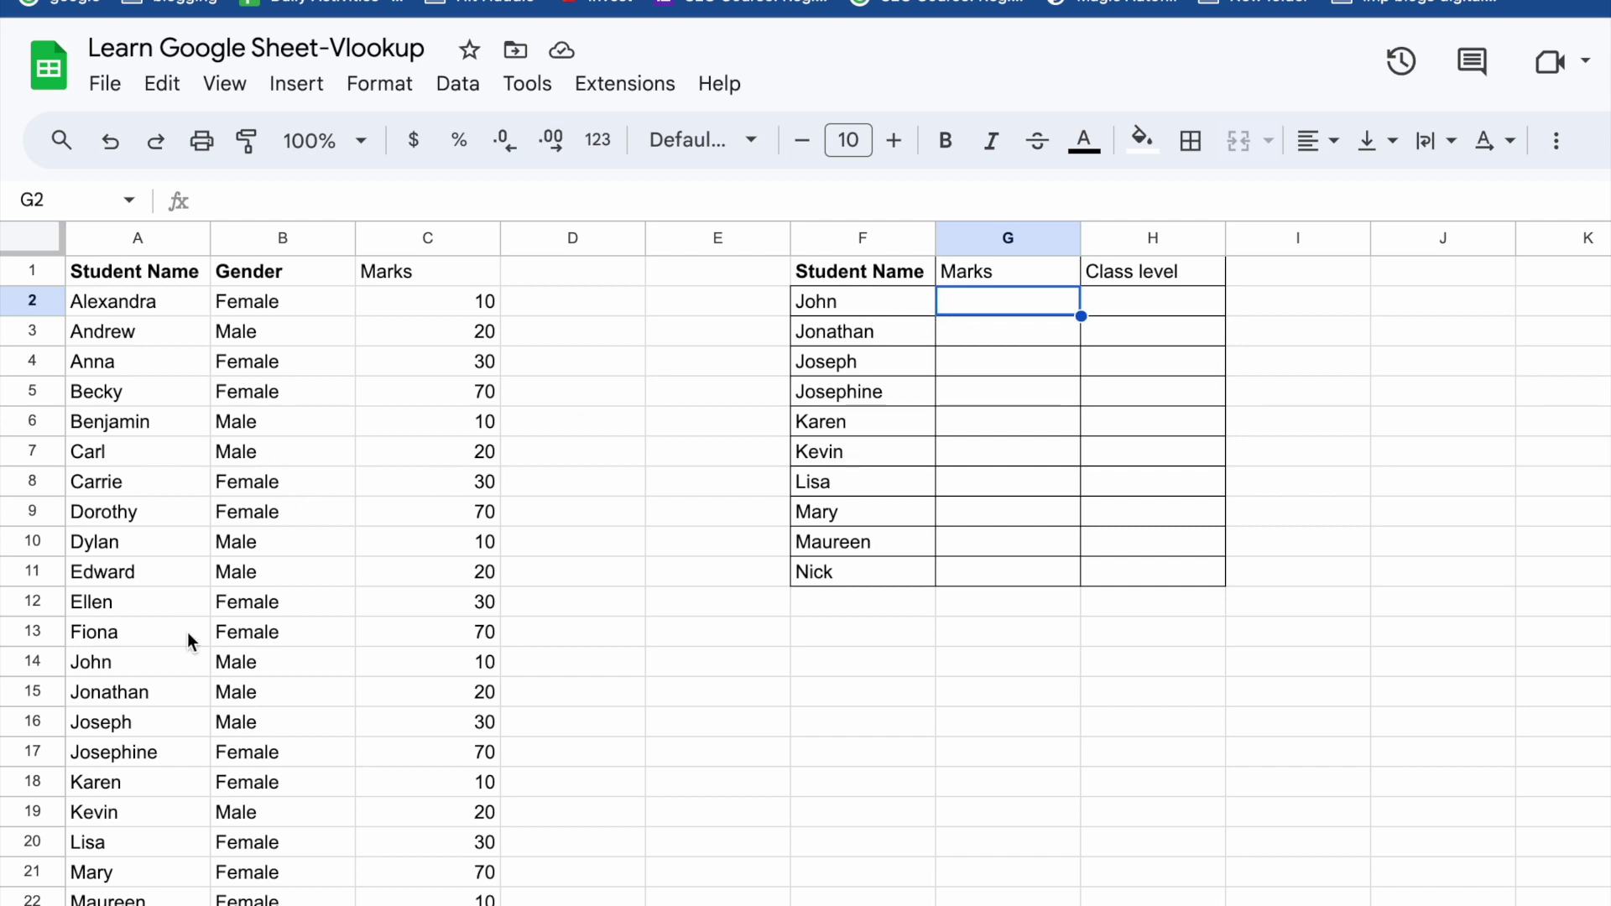
scroll(188, 632, down, 10)
scroll(865, 385, up, 10)
double_click(995, 303)
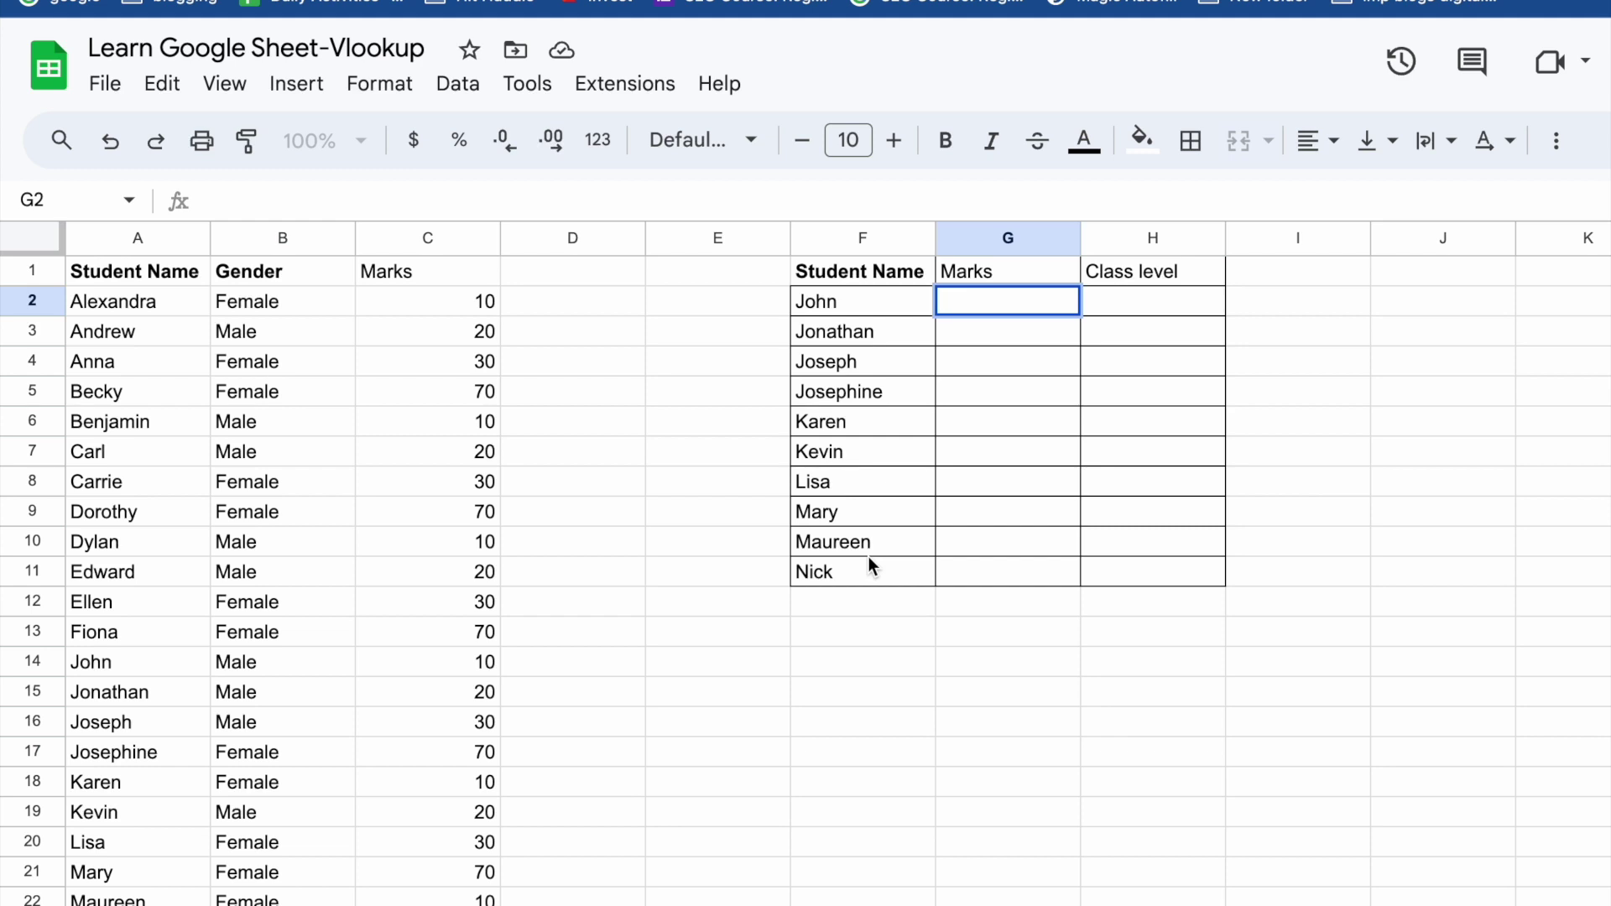
Switch to the VLOOKUP page of Google Docs Editors Help and examine the function's syntax with its arguments
click(553, 1)
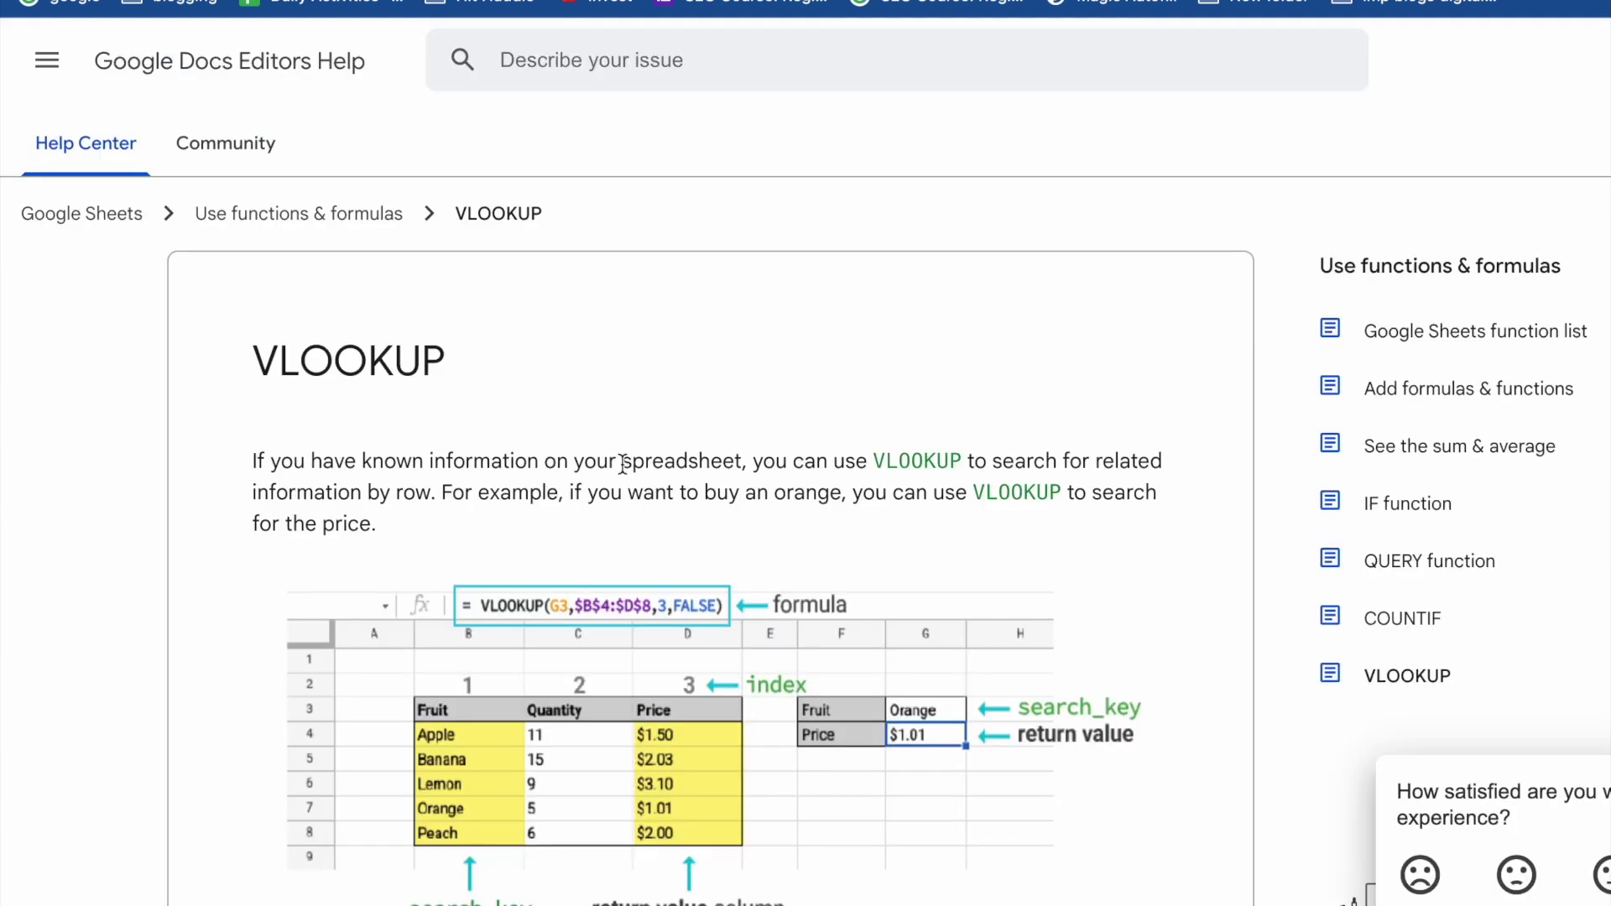
scroll(663, 709, down, 2)
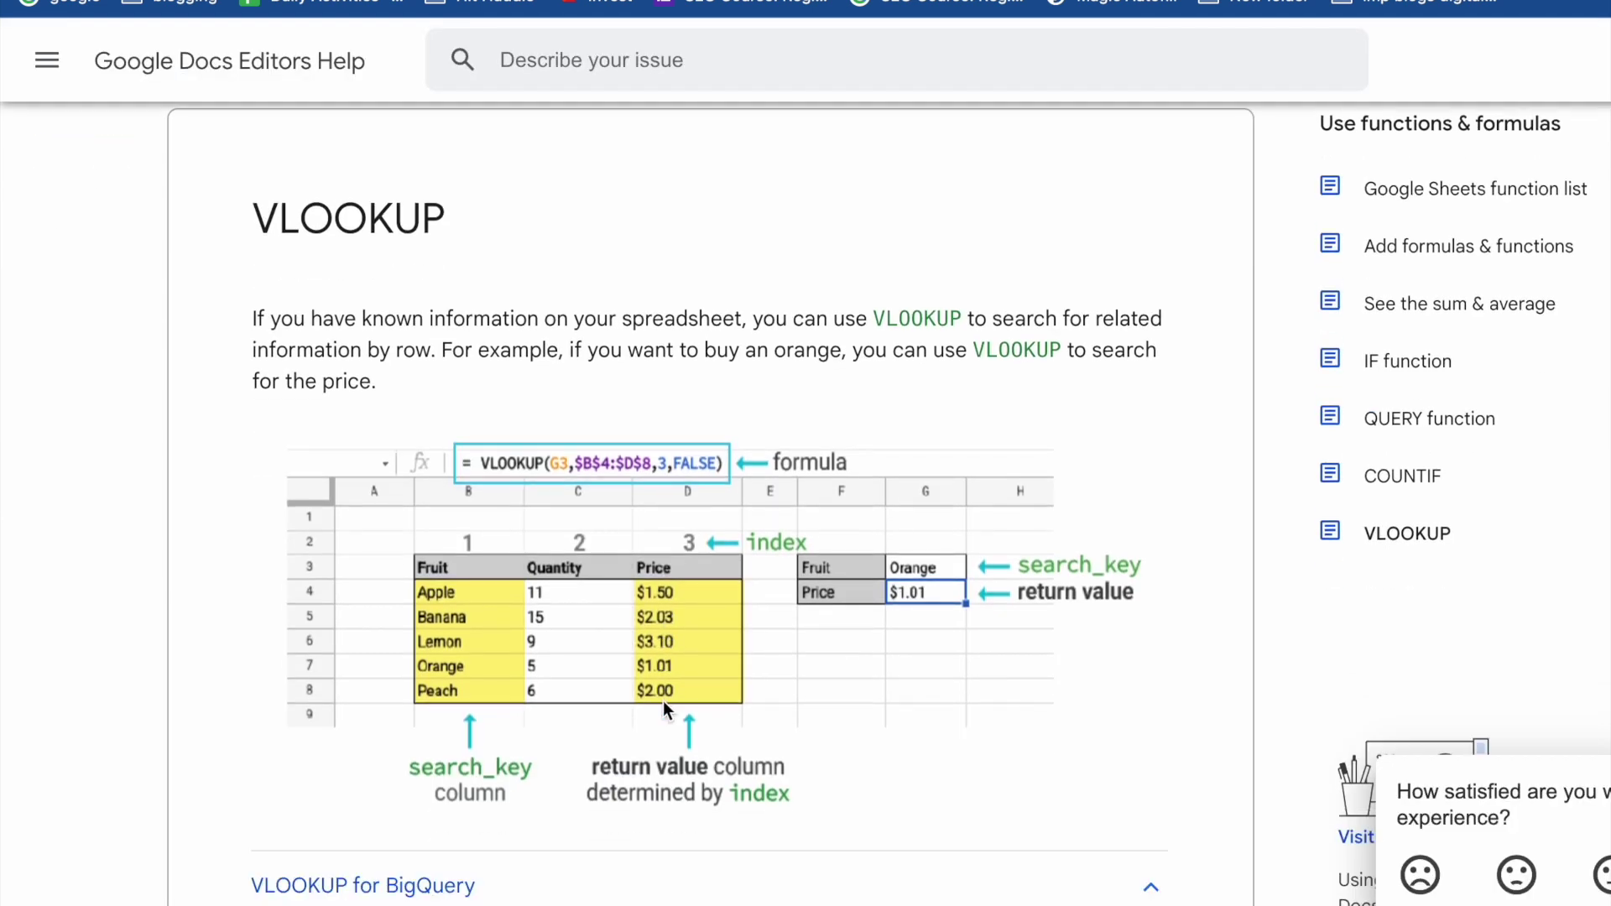
scroll(663, 702, down, 6)
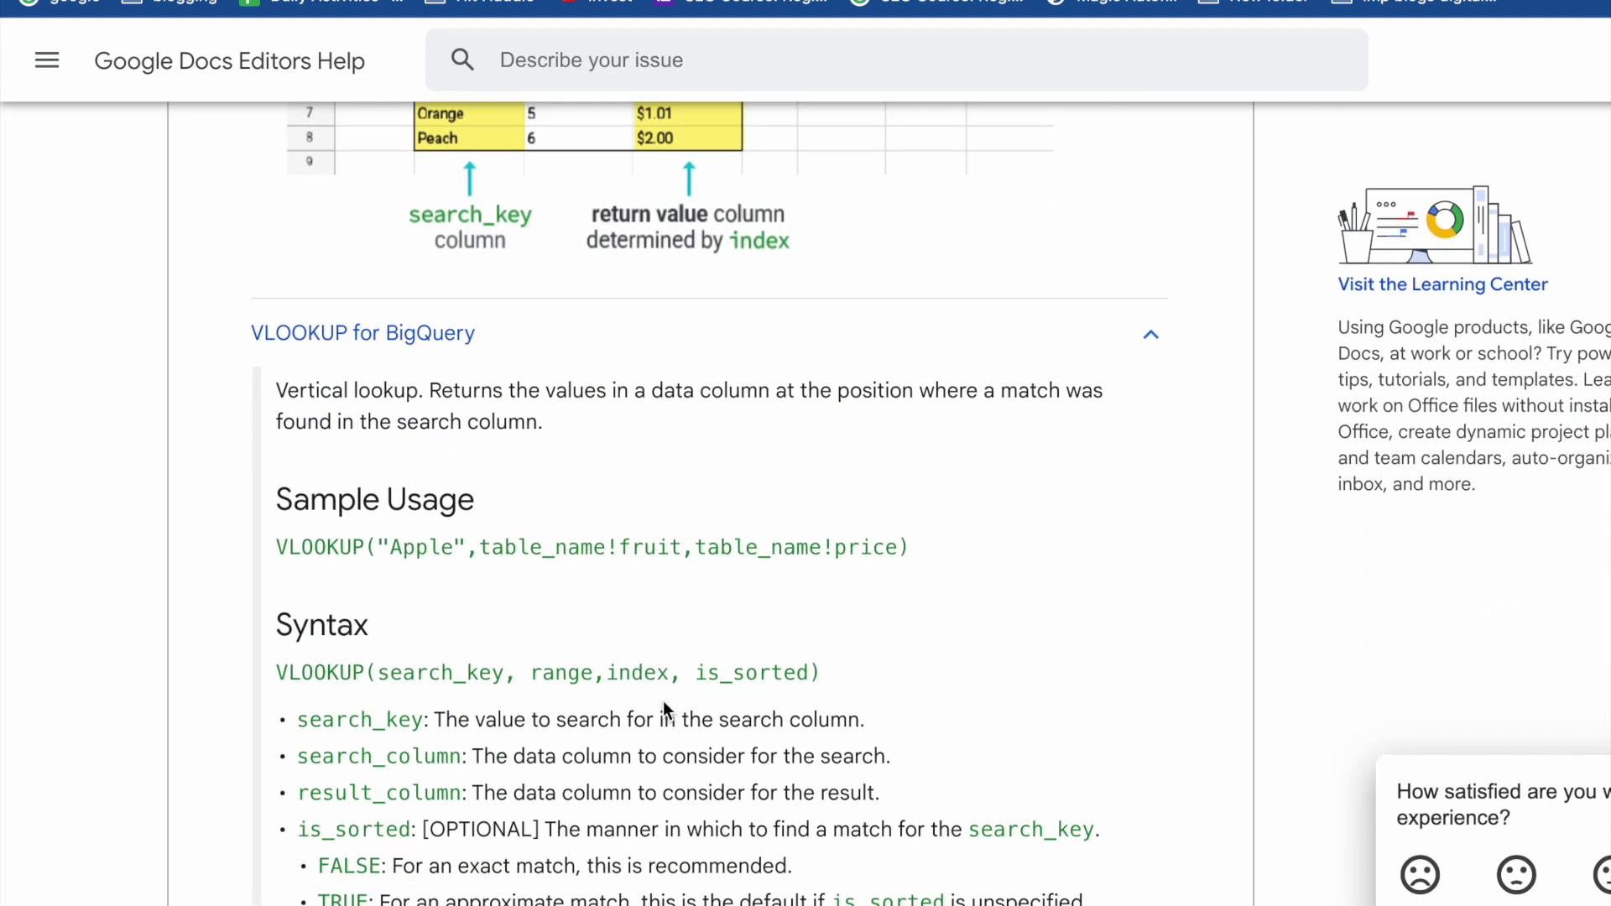
scroll(663, 701, down, 2)
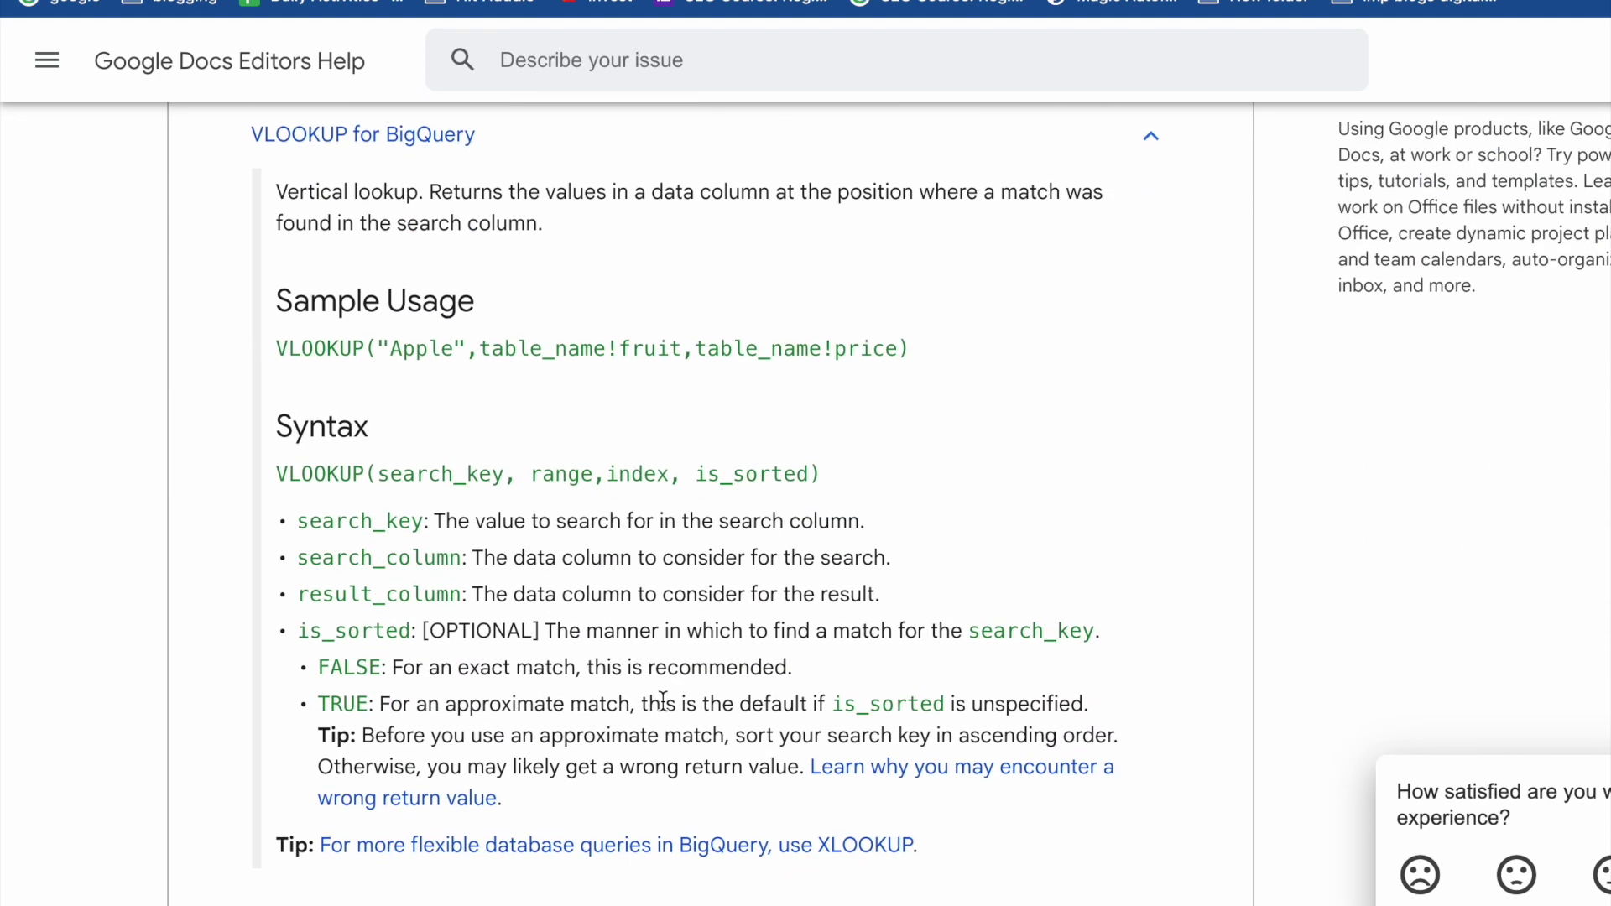
scroll(461, 524, up, 1)
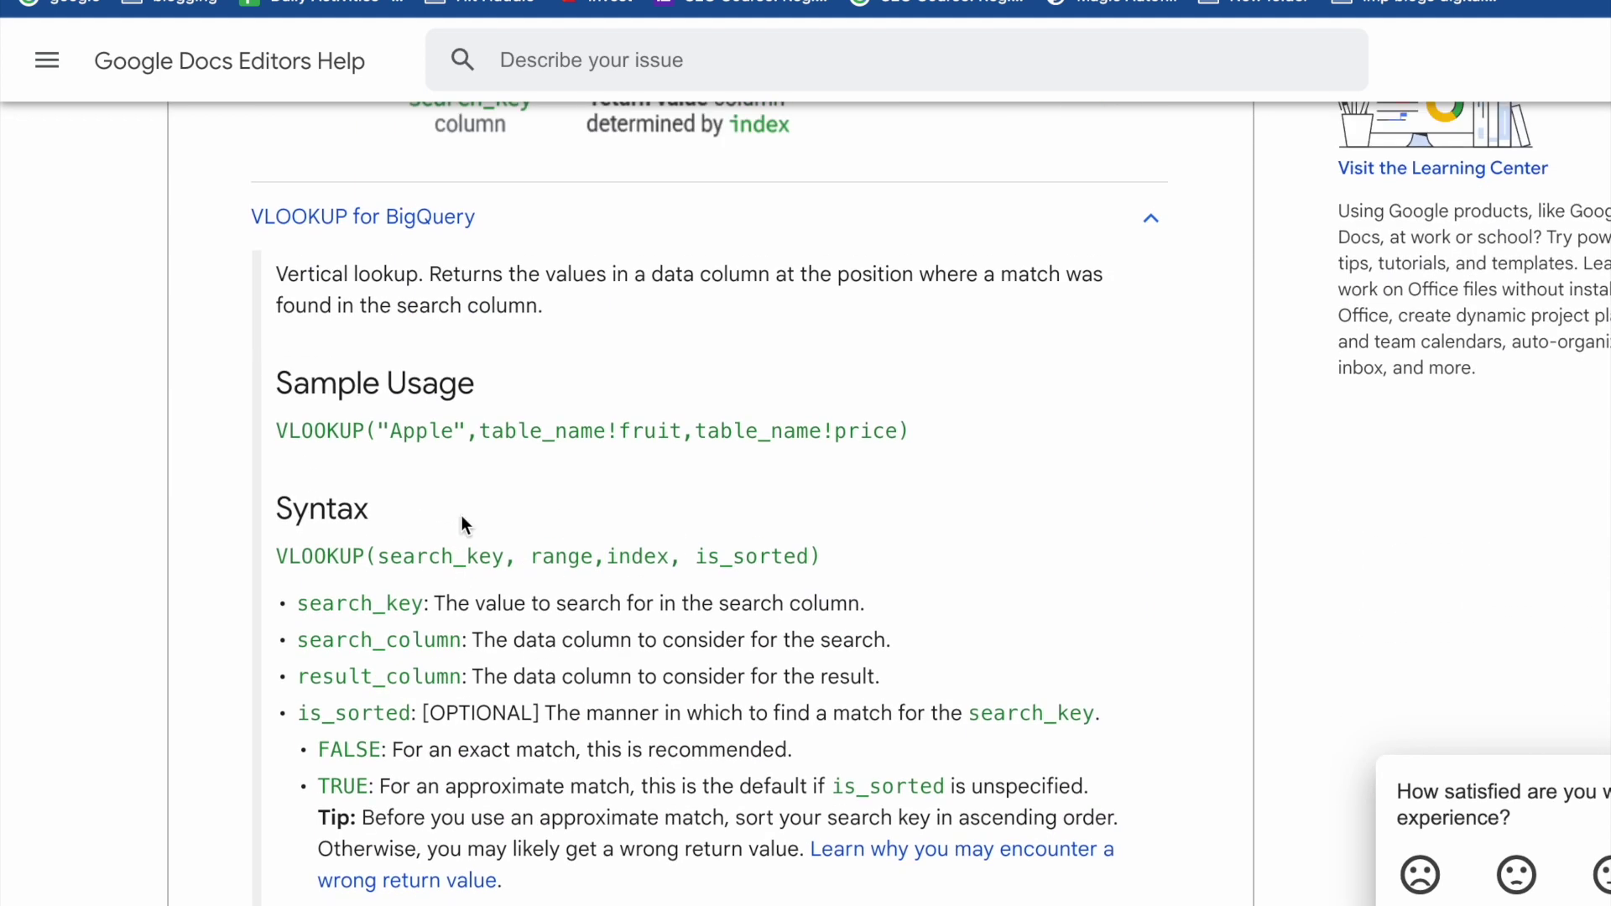
triple_click(405, 554)
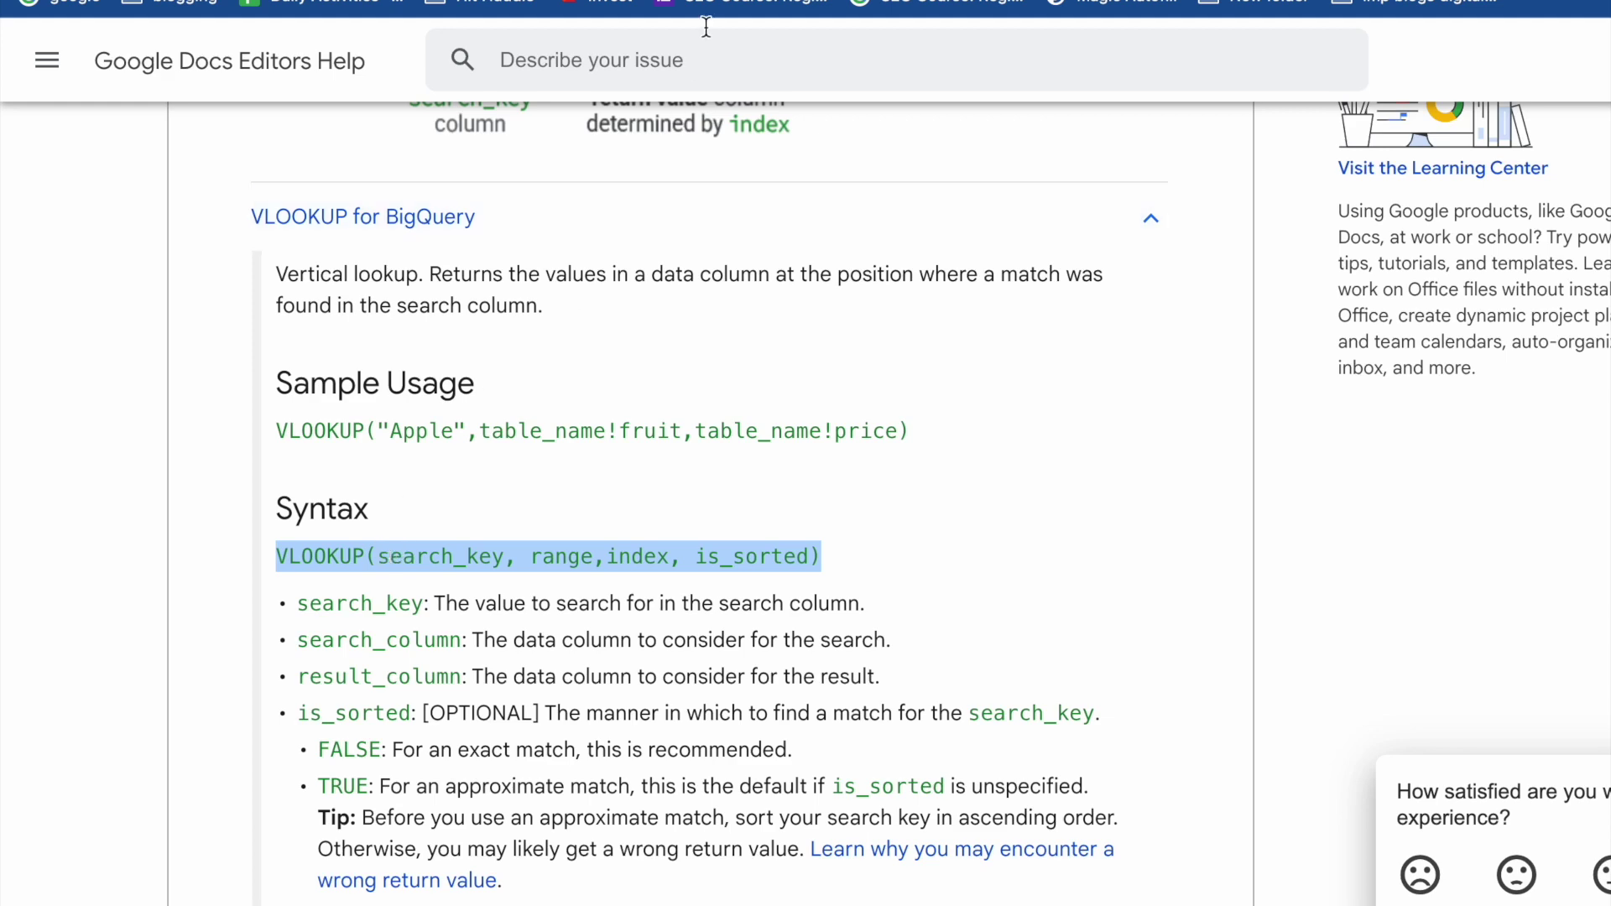
Switch to the Learn Google Sheet-Vlookup spreadsheet and start a VLOOKUP formula in G2
click(848, 0)
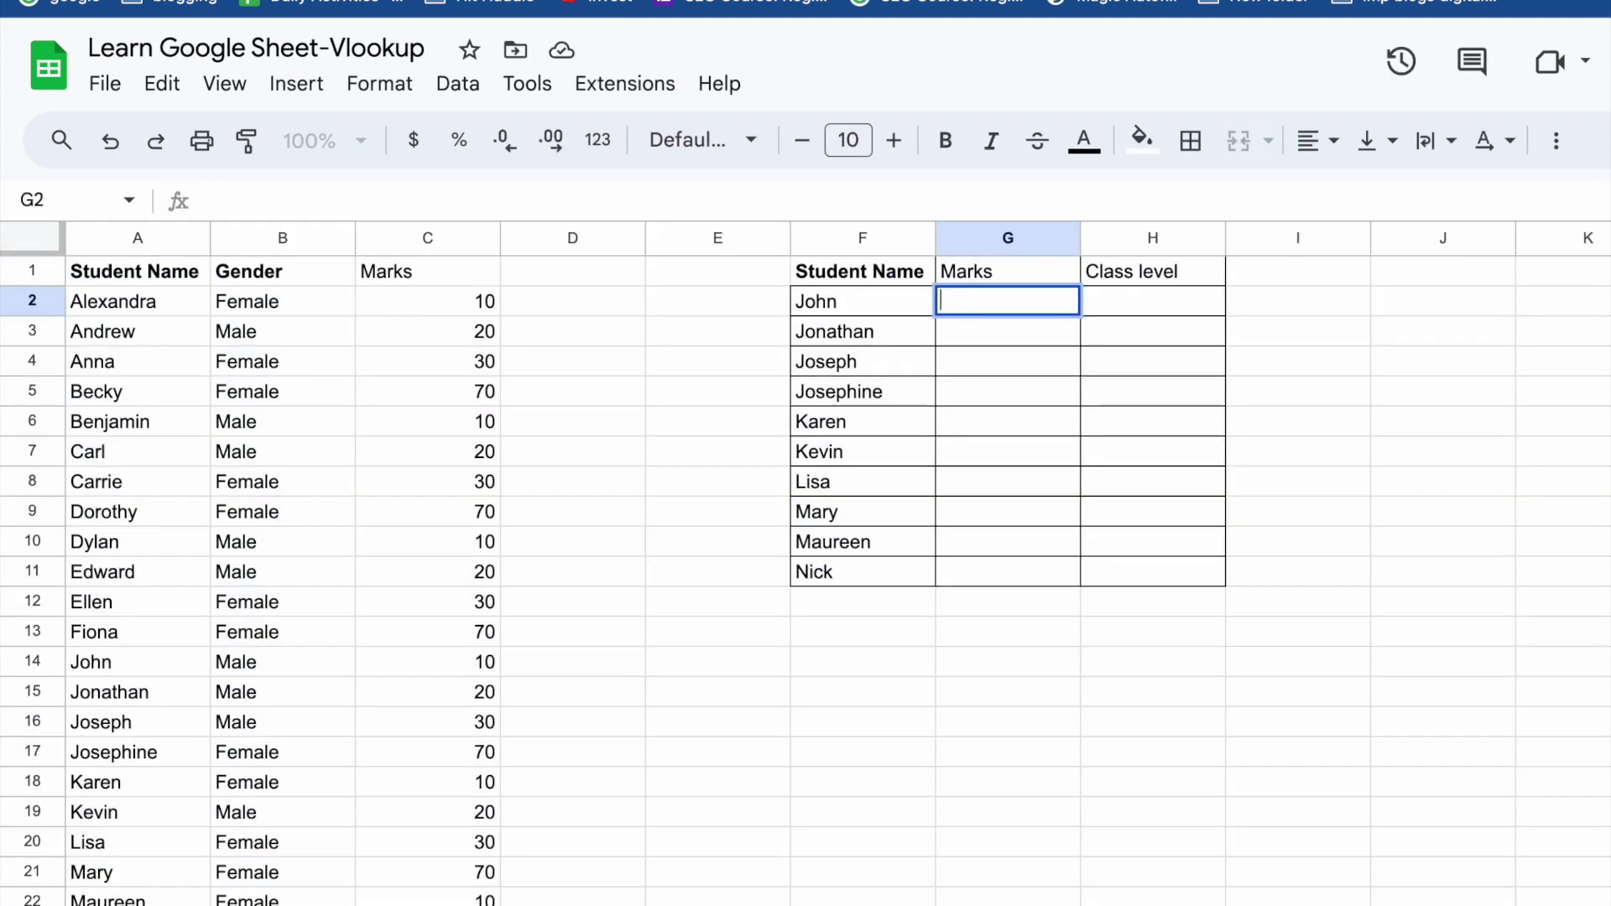
text(=)
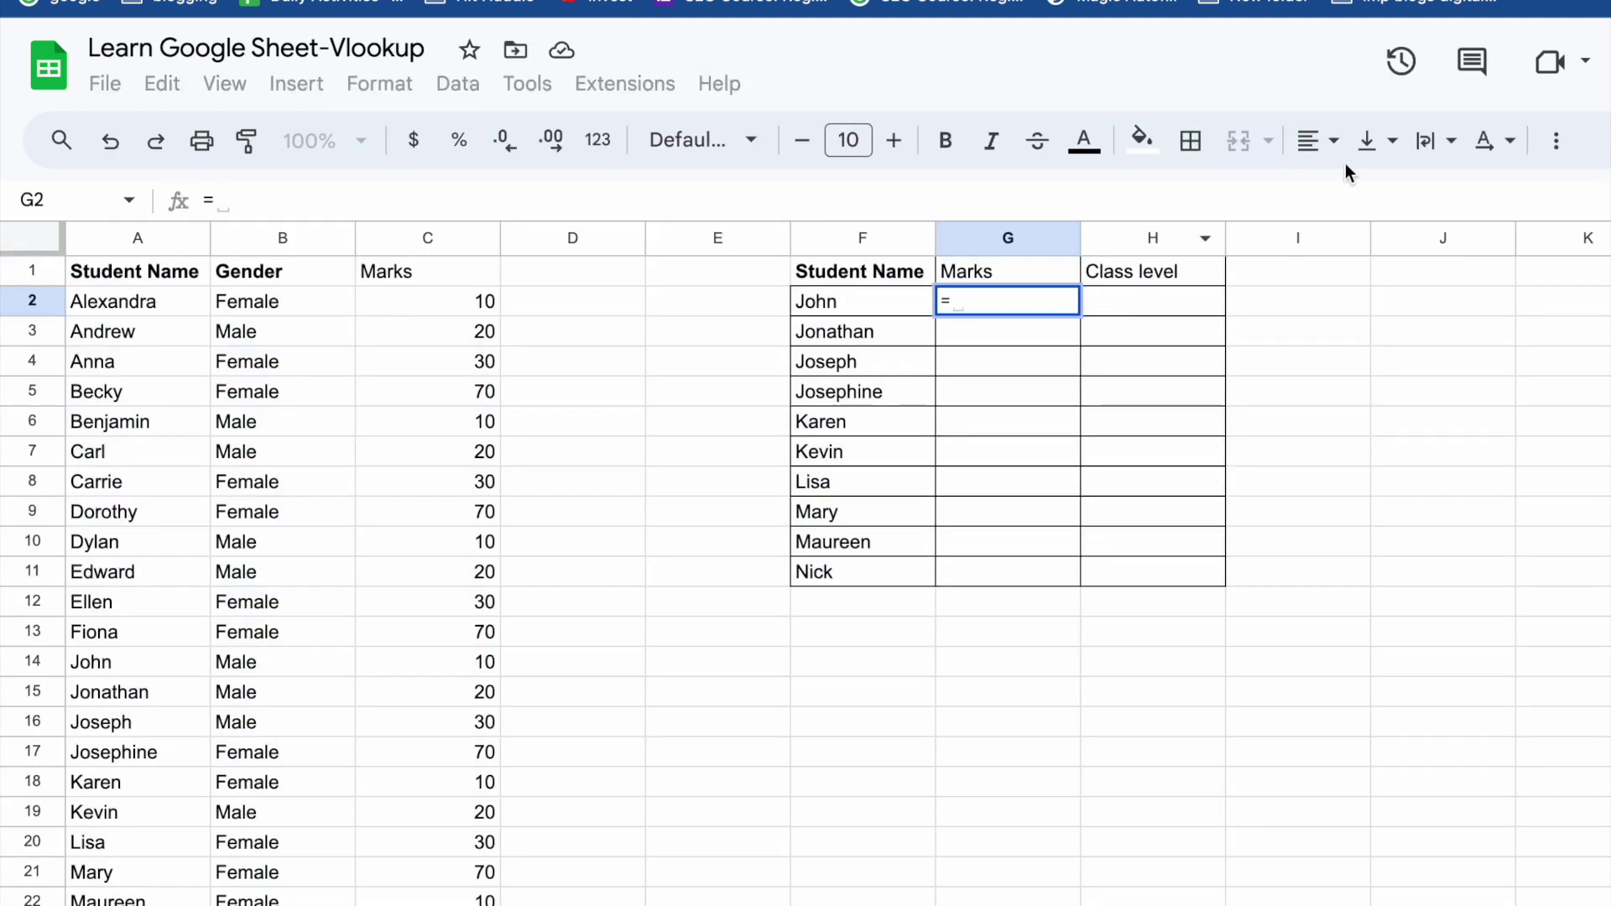
click(730, 0)
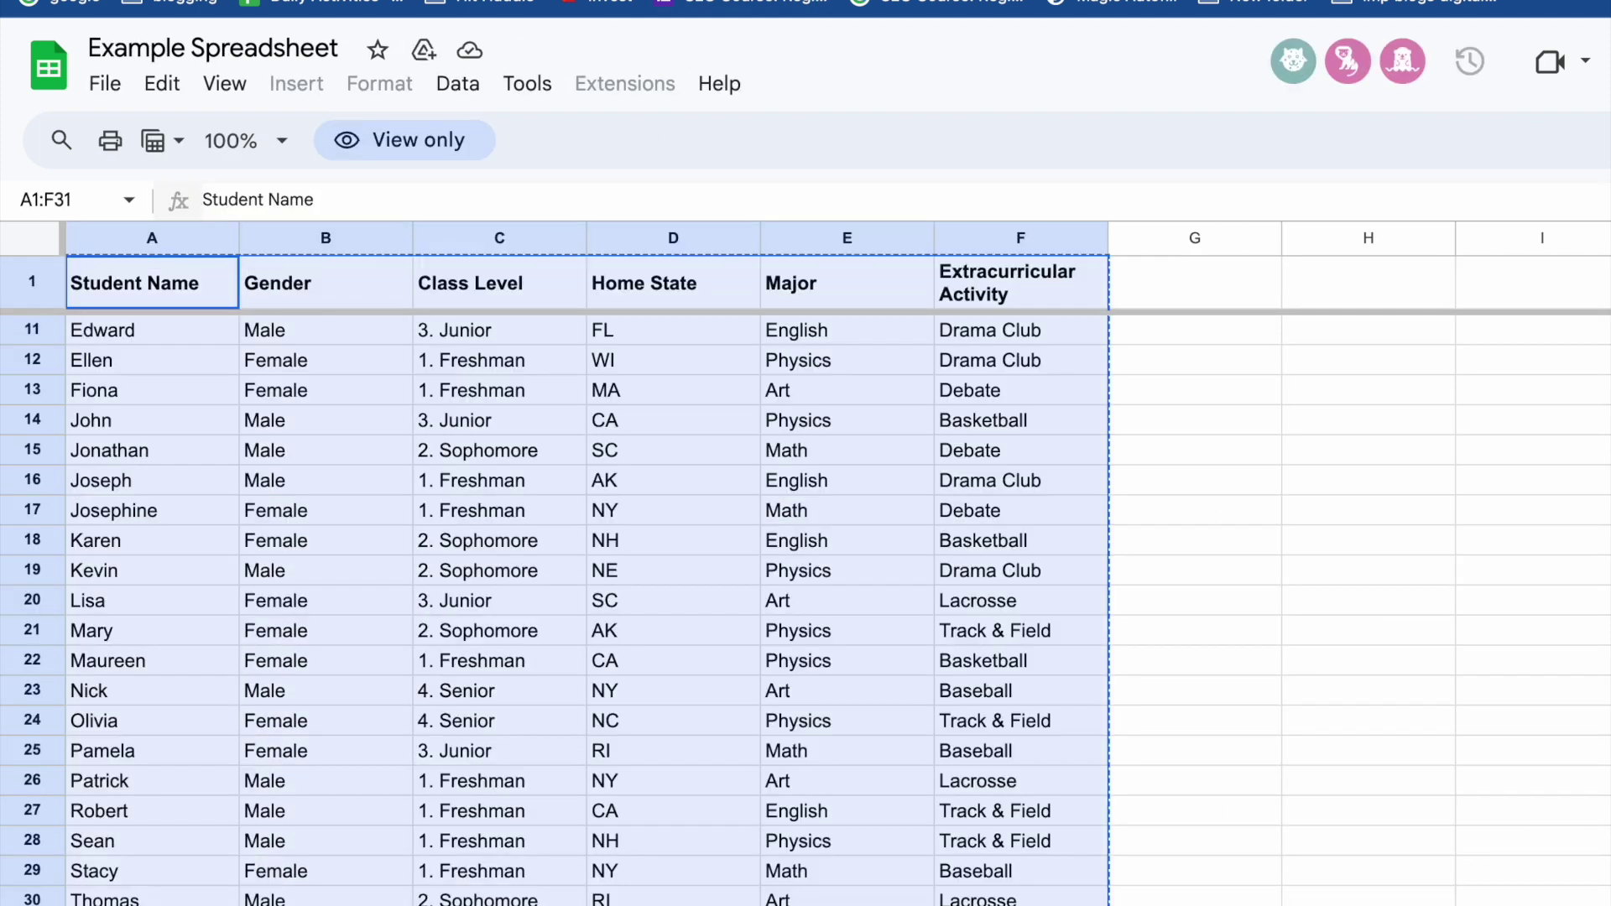
click(621, 0)
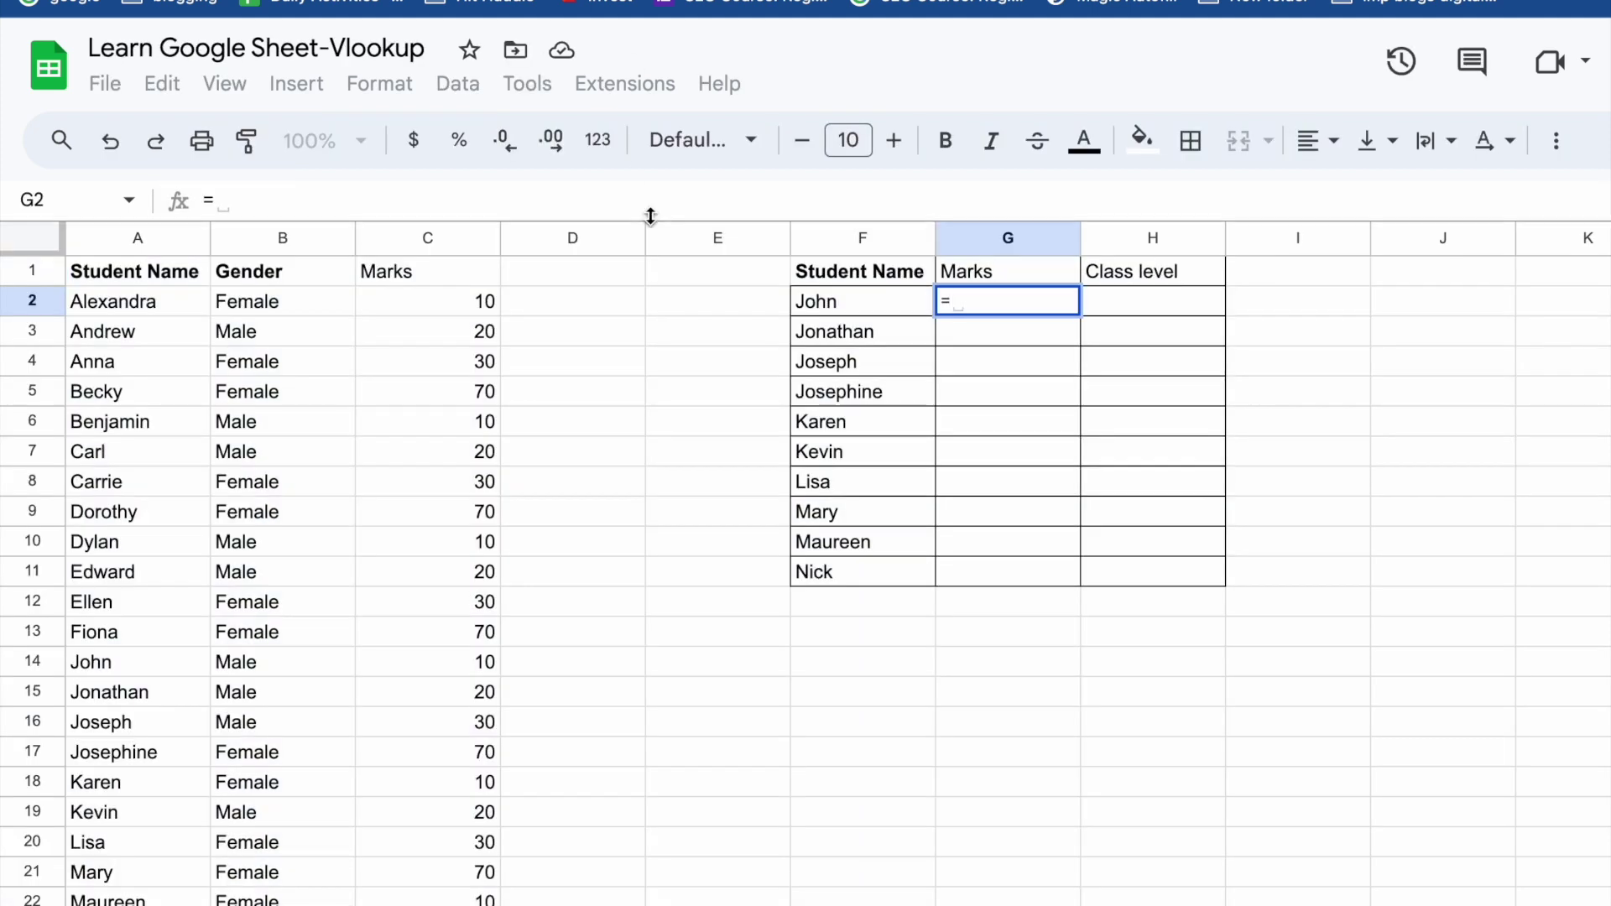
text(vloo)
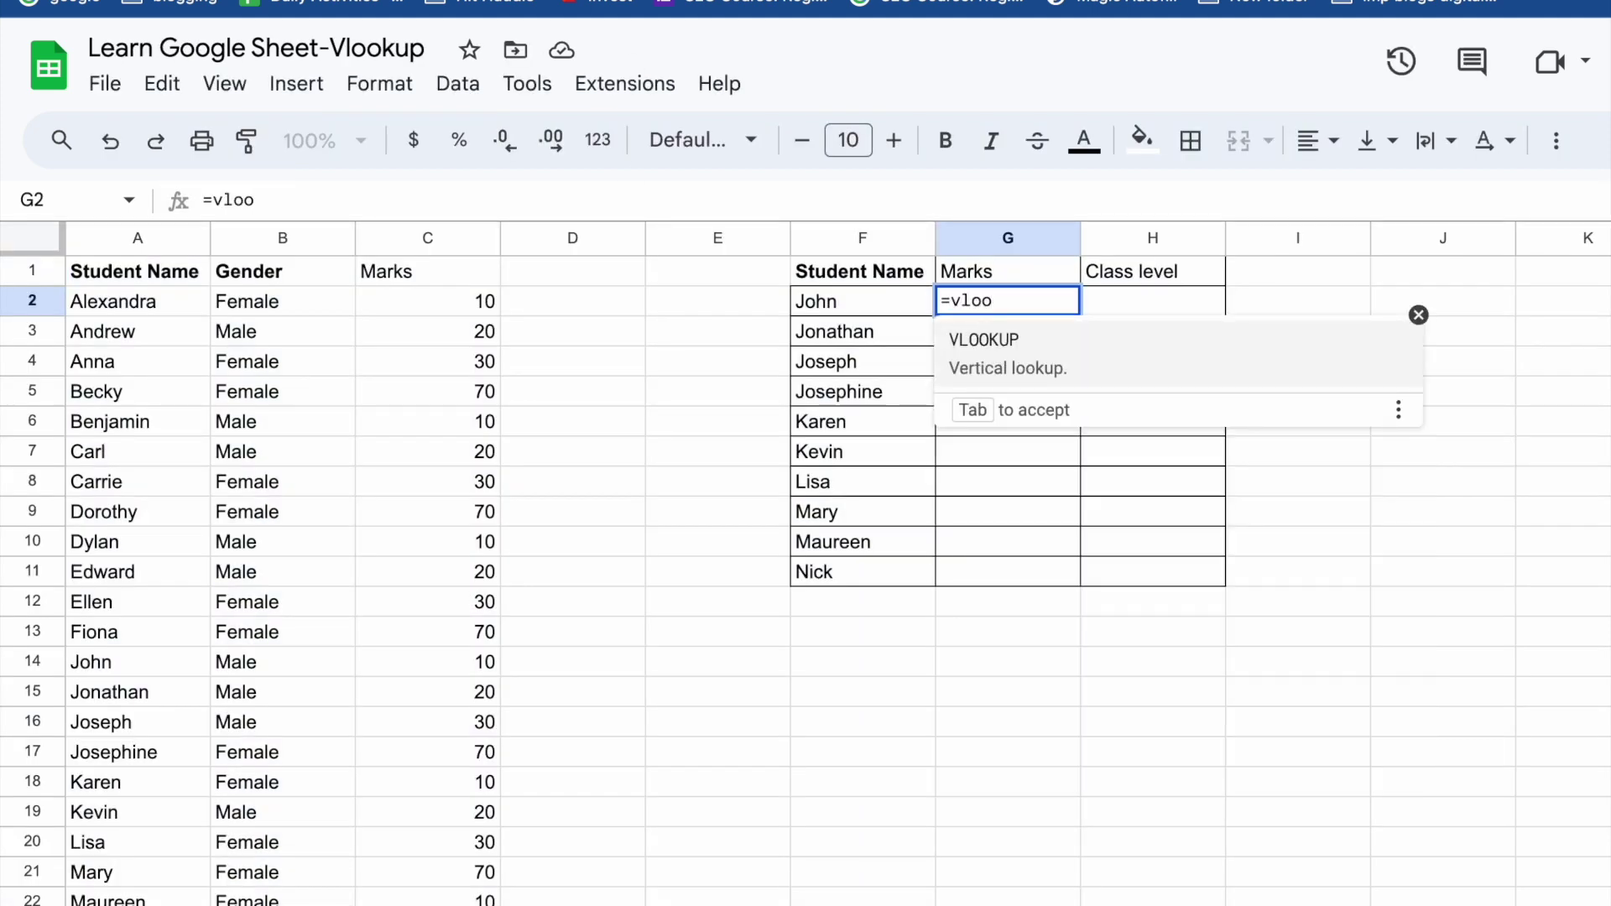
click(971, 365)
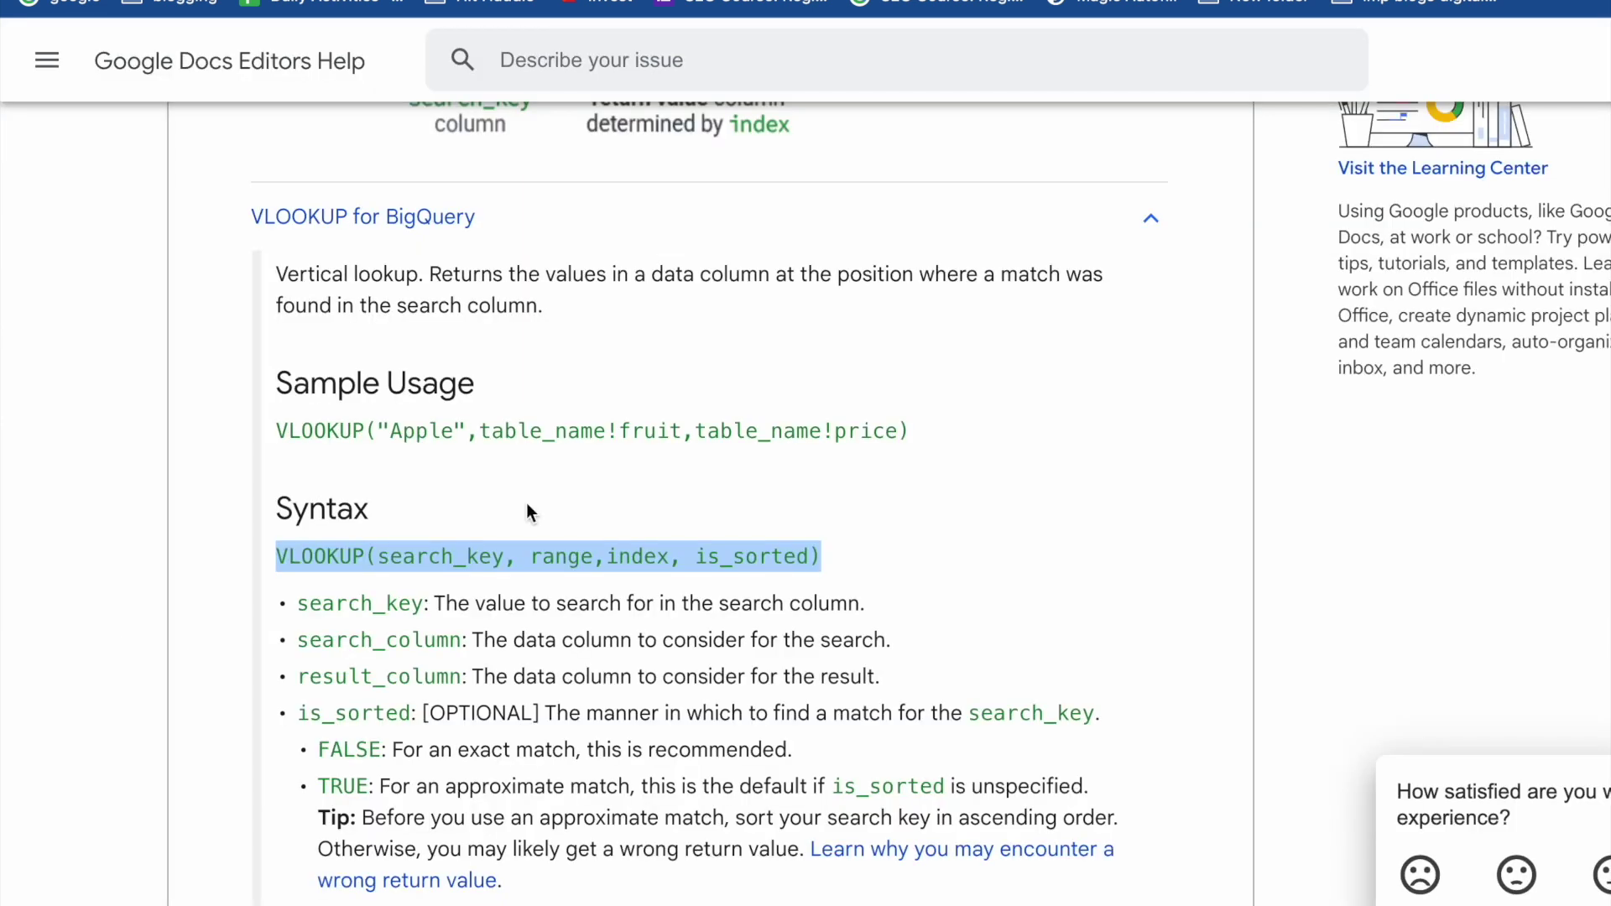
Check the search_key argument in the help page's syntax and set F2 as the formula's search key
click(407, 561)
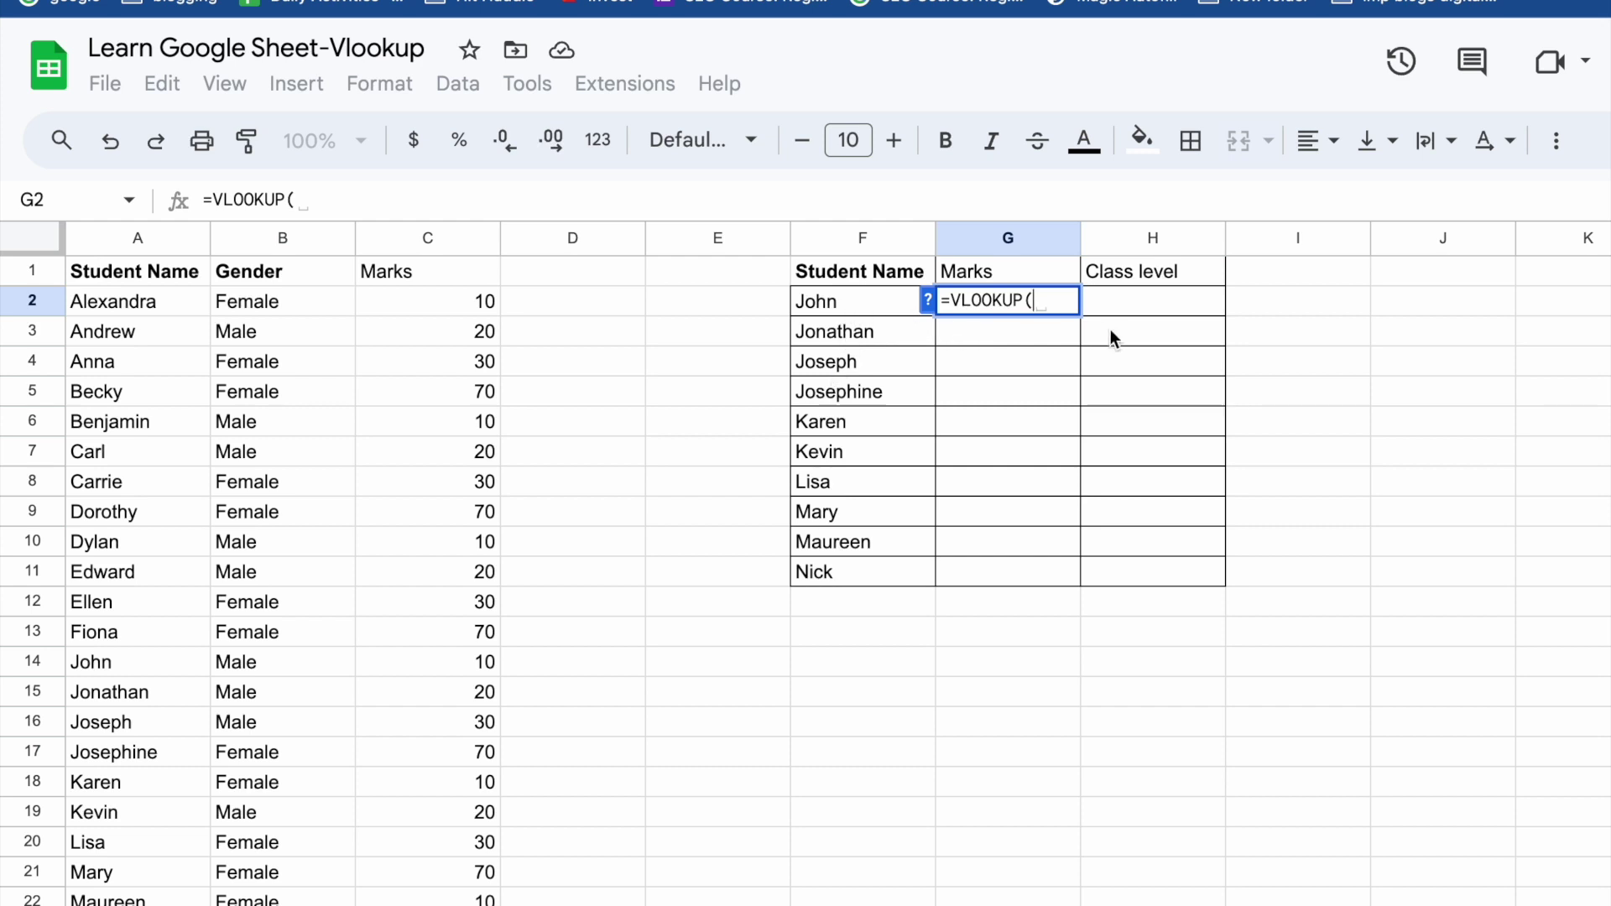
click(872, 304)
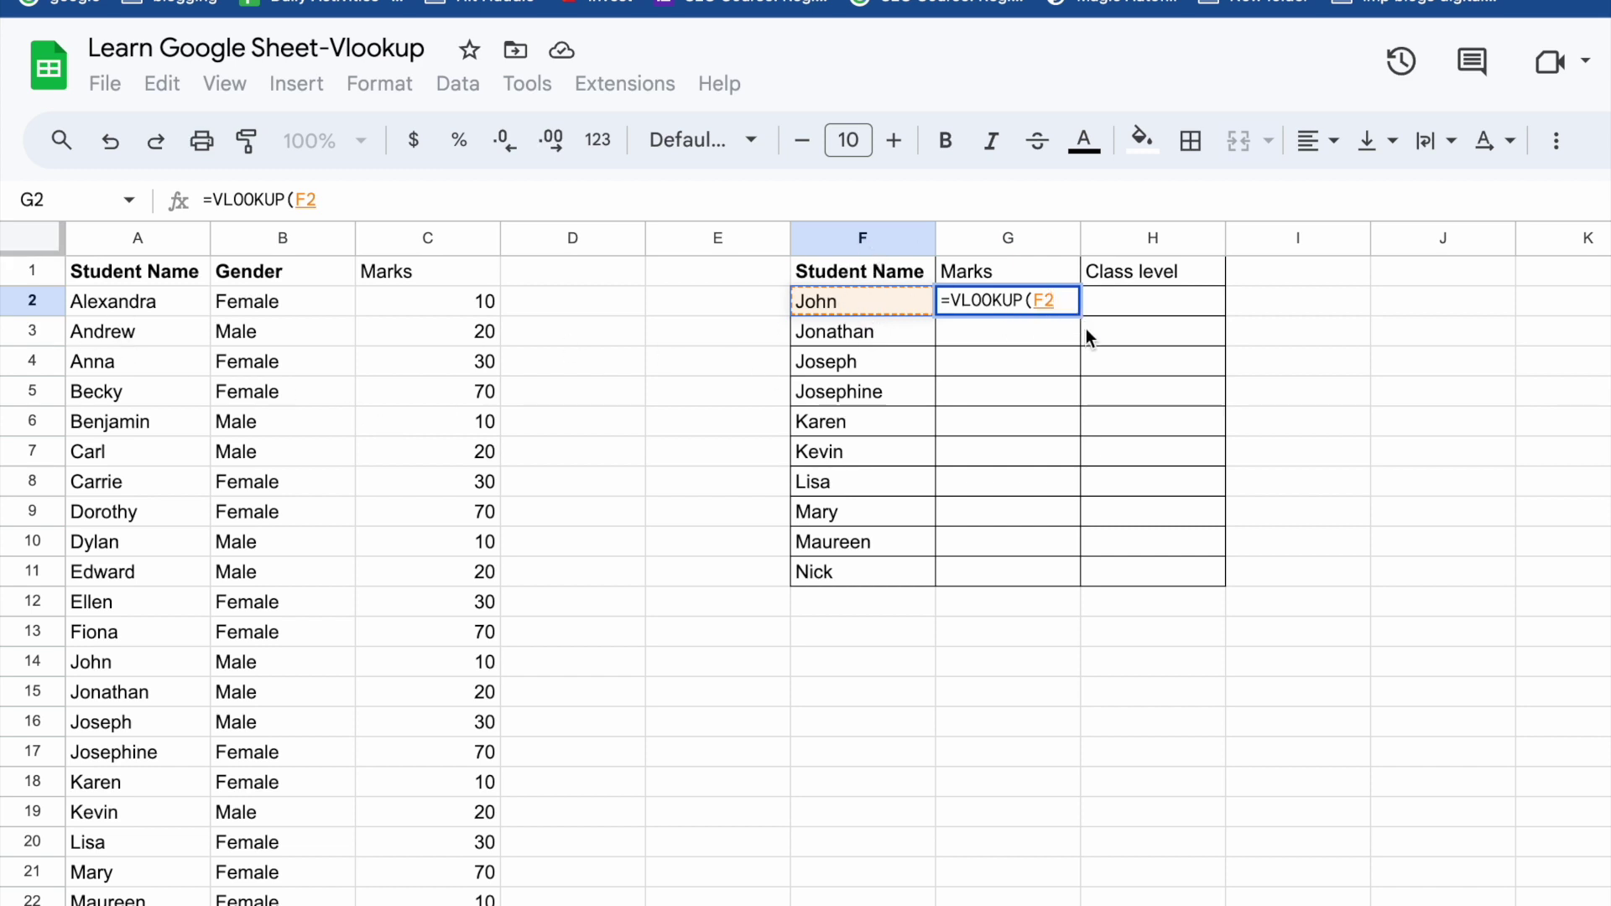
text(,)
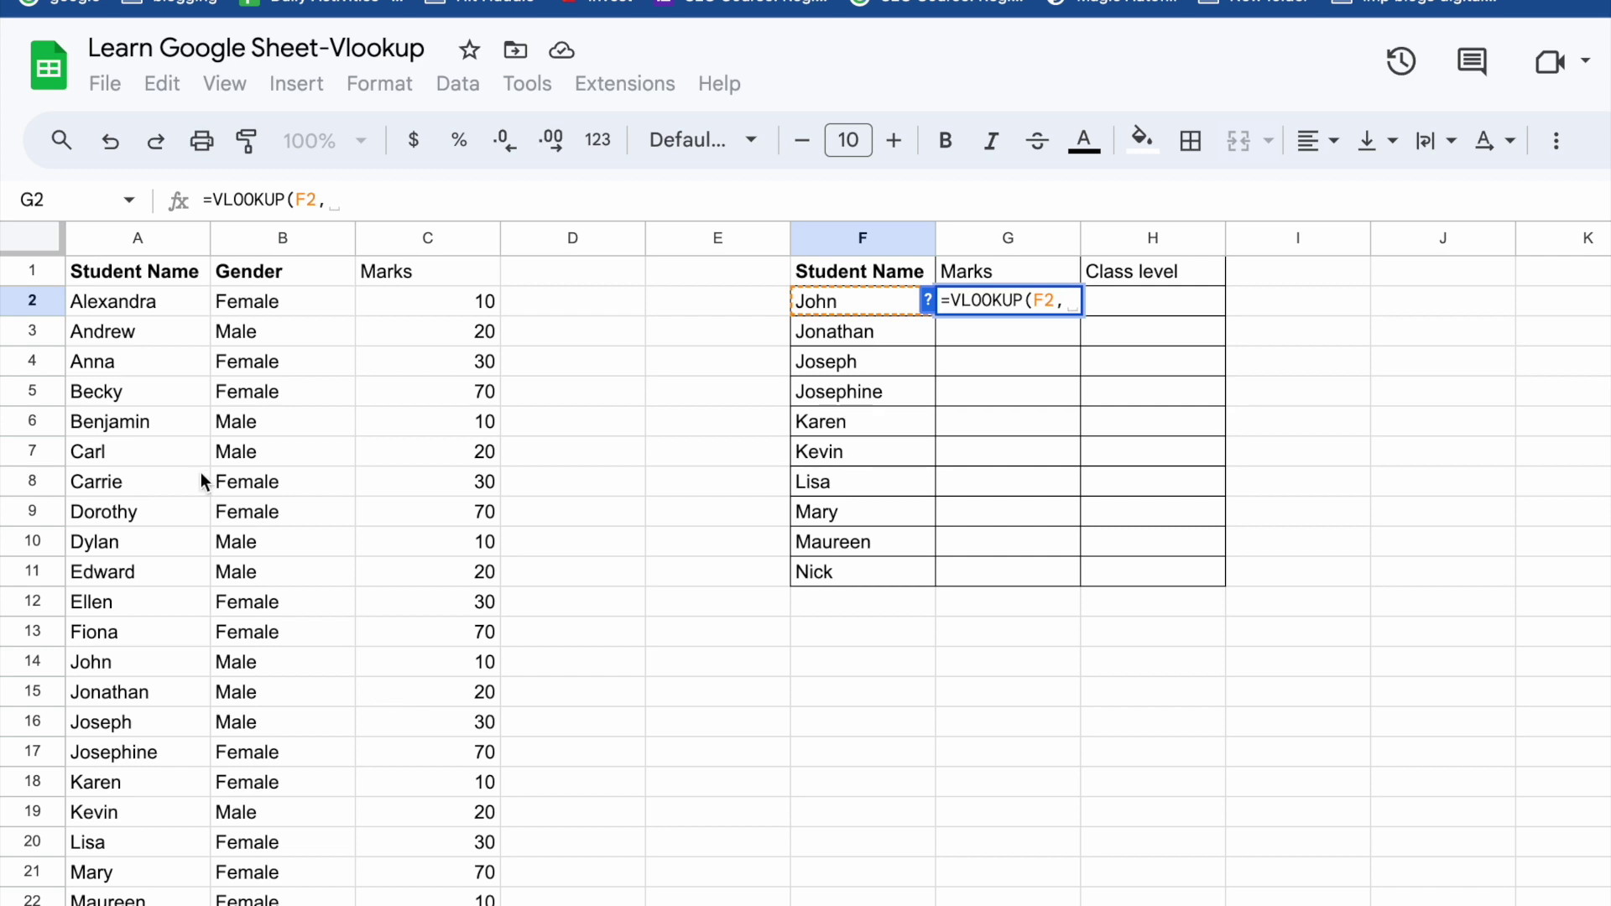
Set the VLOOKUP range to the whole student table, A1:C31
click(143, 277)
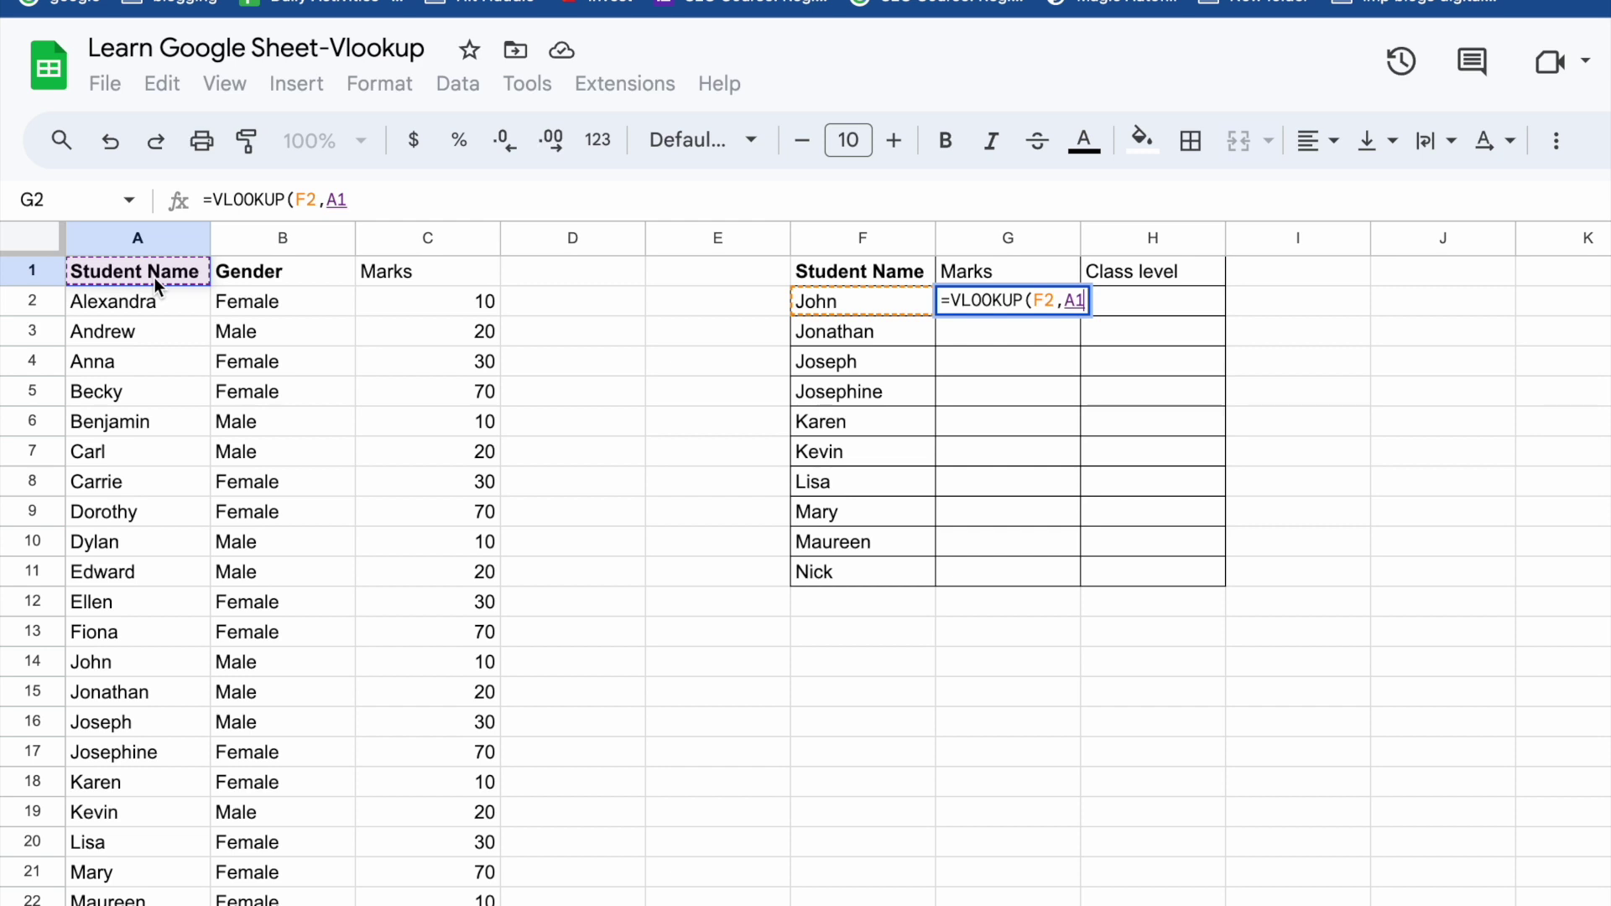
drag(159, 279, 371, 285)
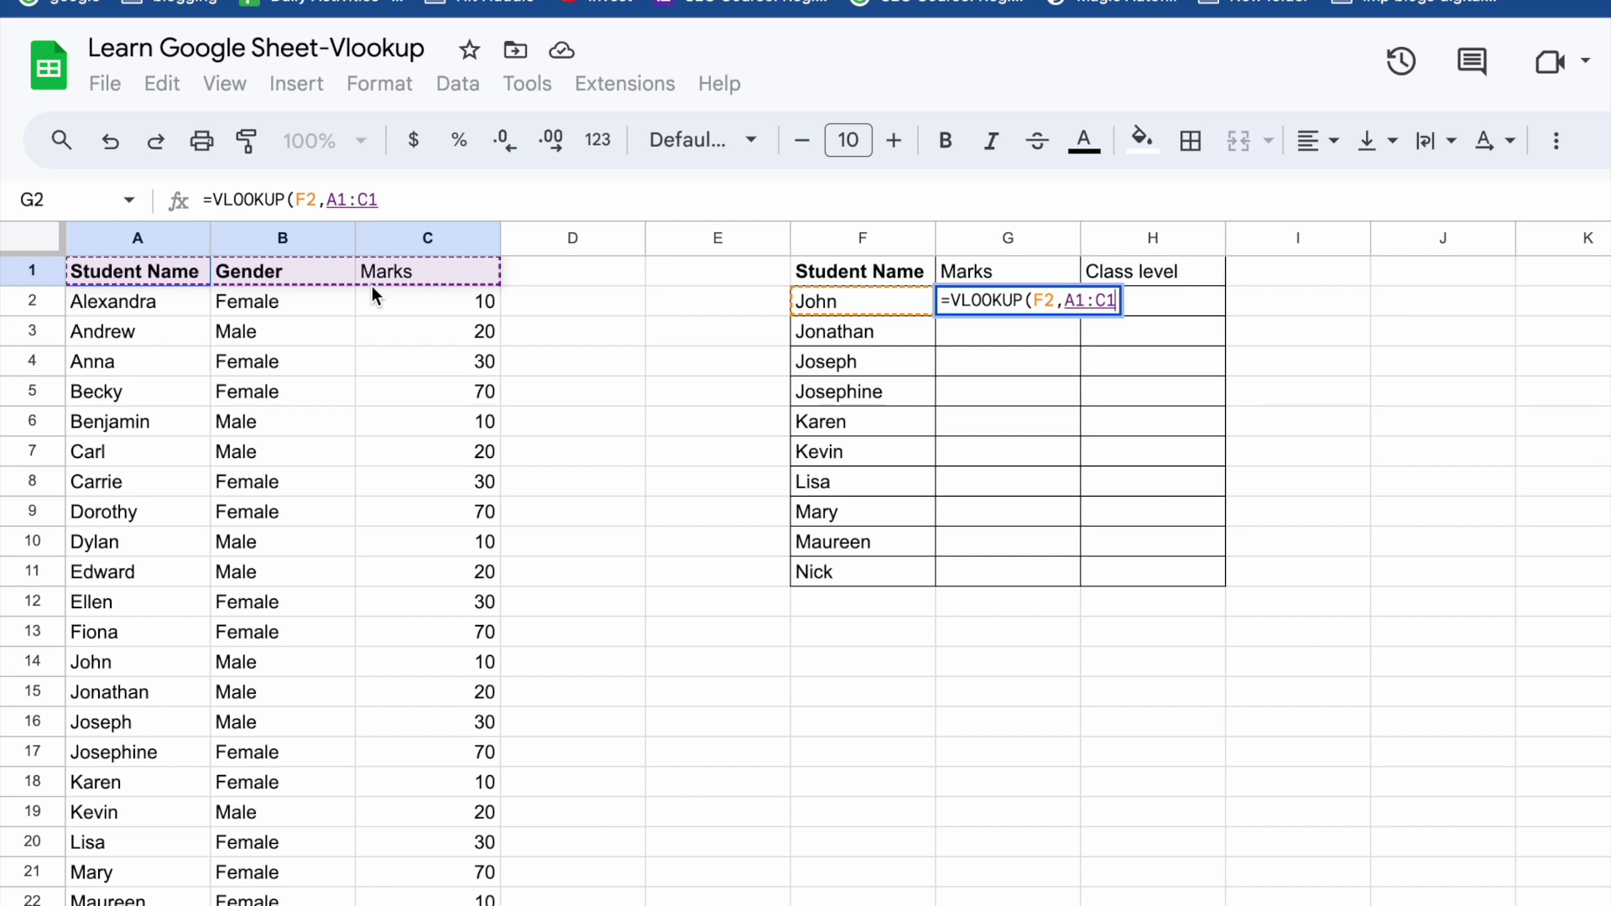
drag(371, 286, 463, 611)
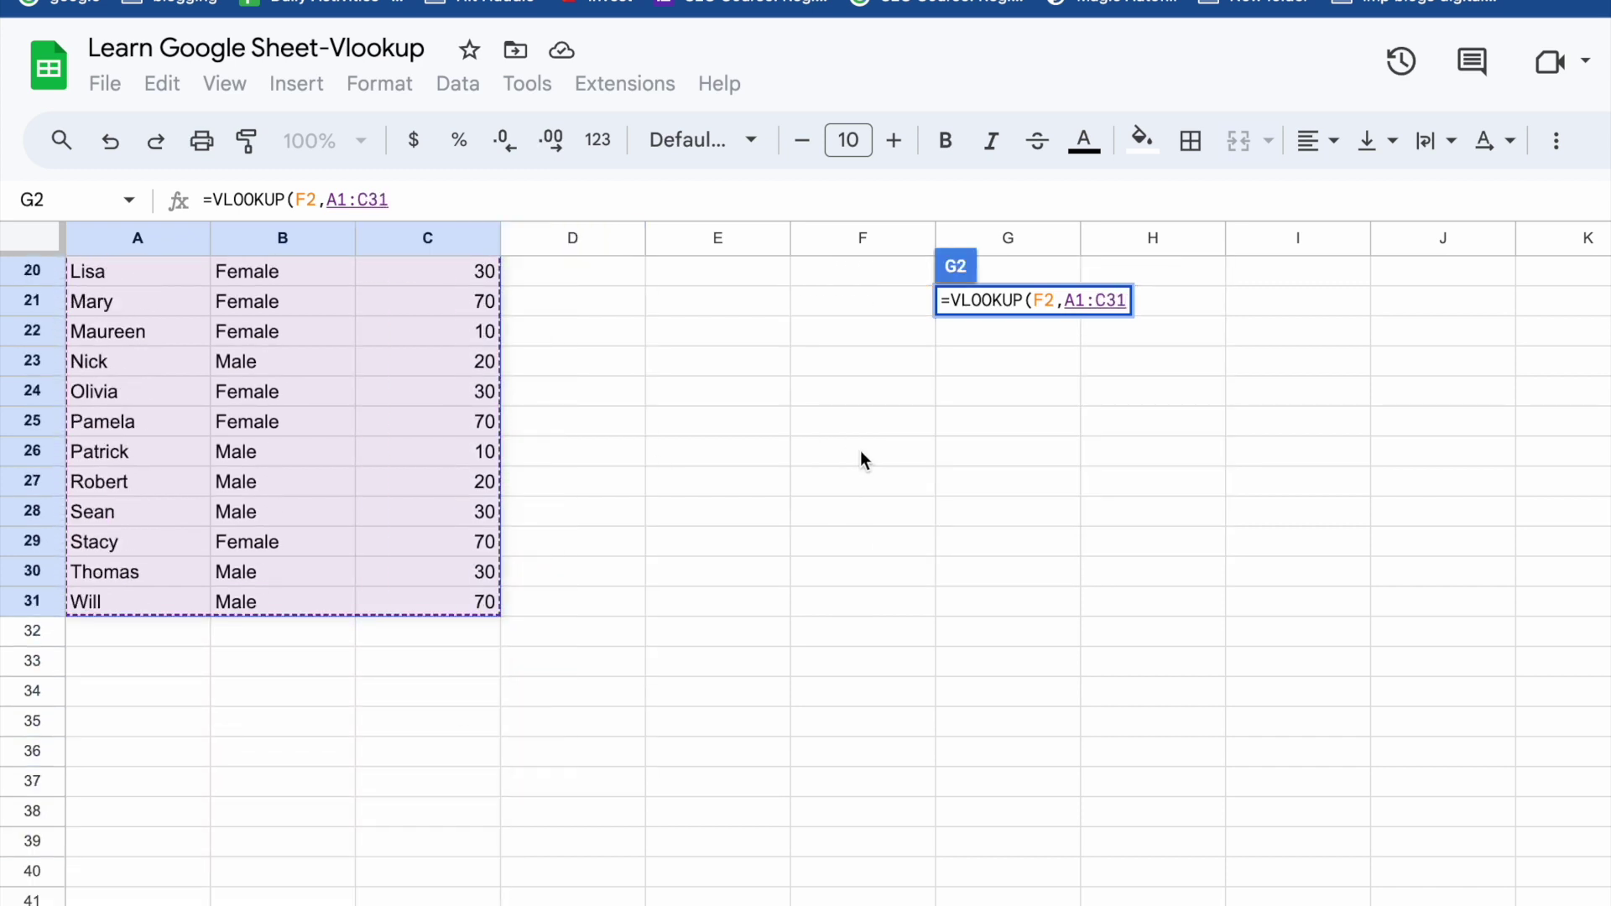
text(,)
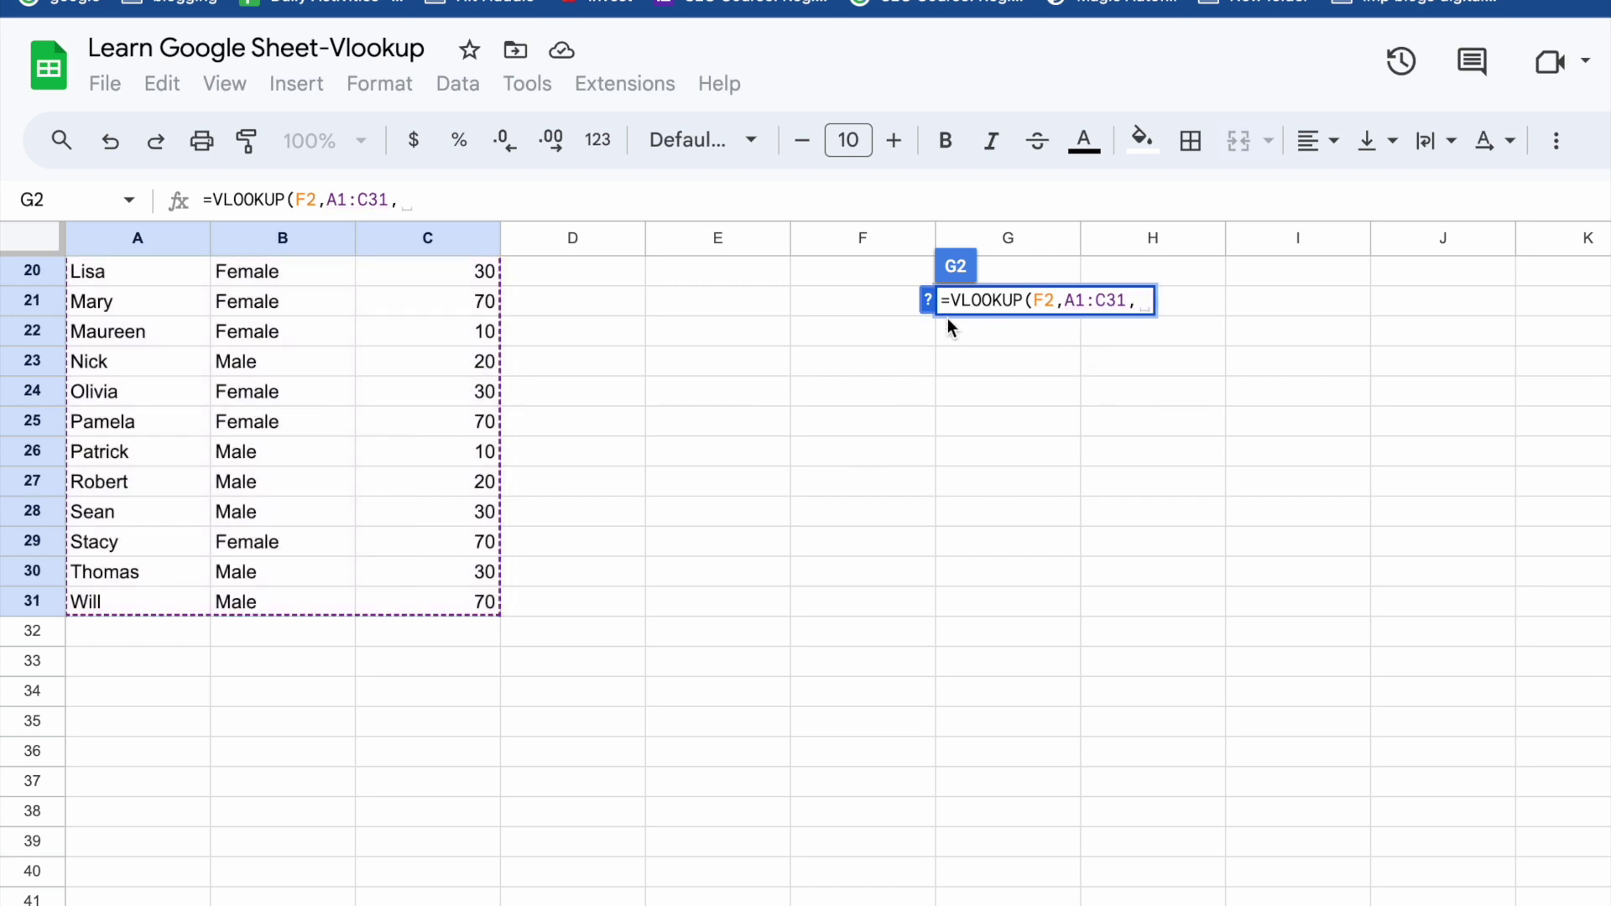
Review the selected range and set the VLOOKUP index to 3 for the Marks column, consulting the help page's syntax
scroll(838, 371, up, 5)
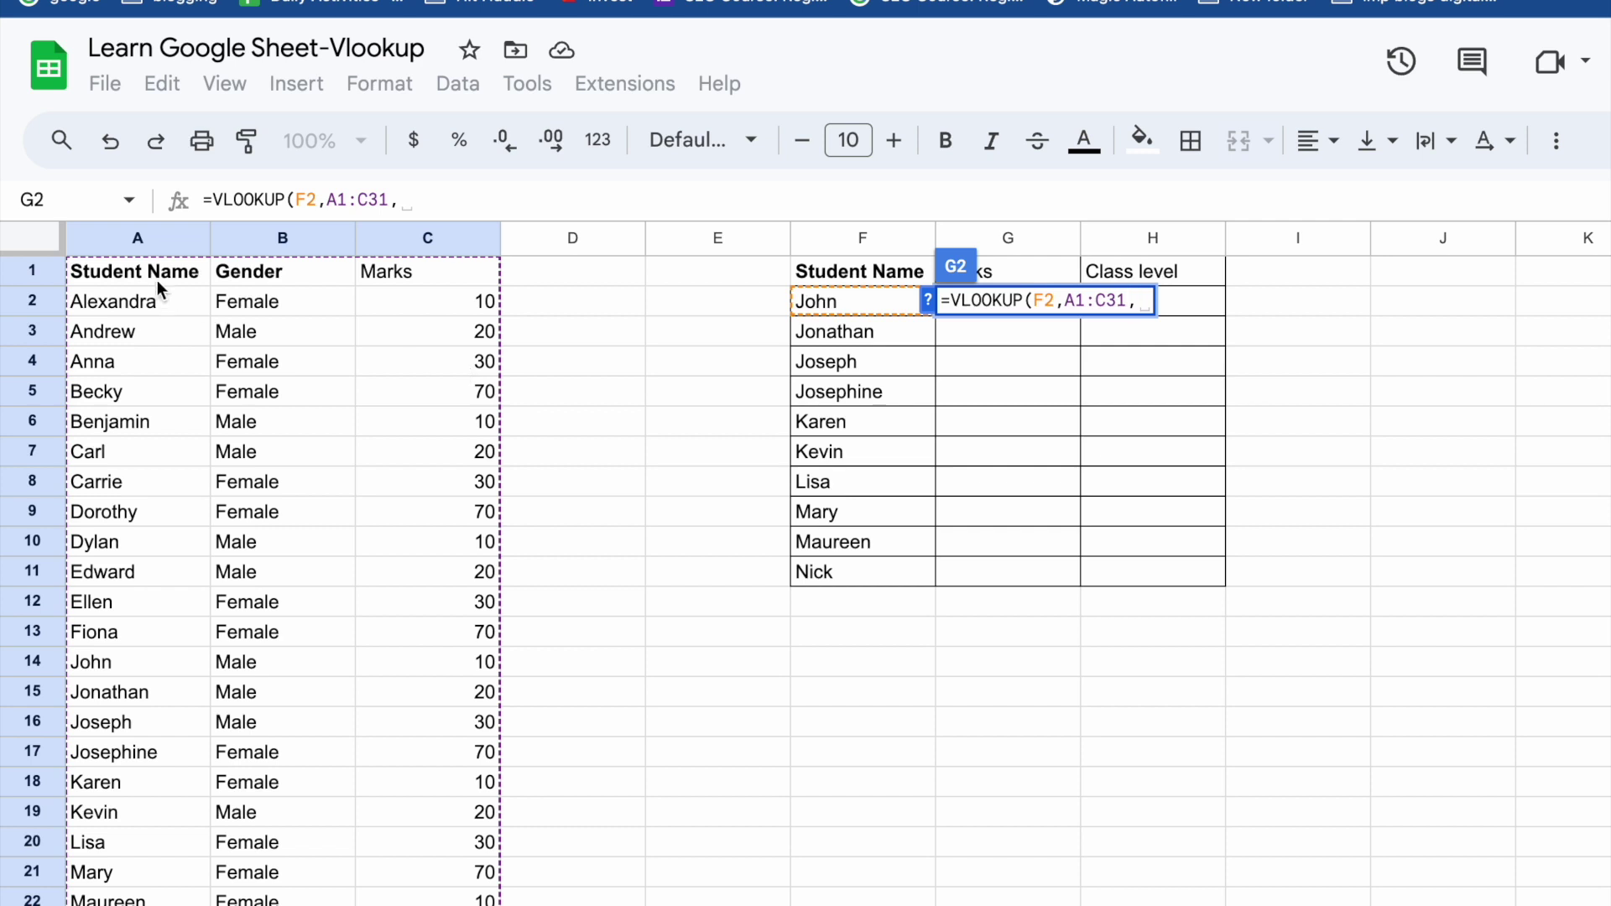
scroll(364, 577, down, 7)
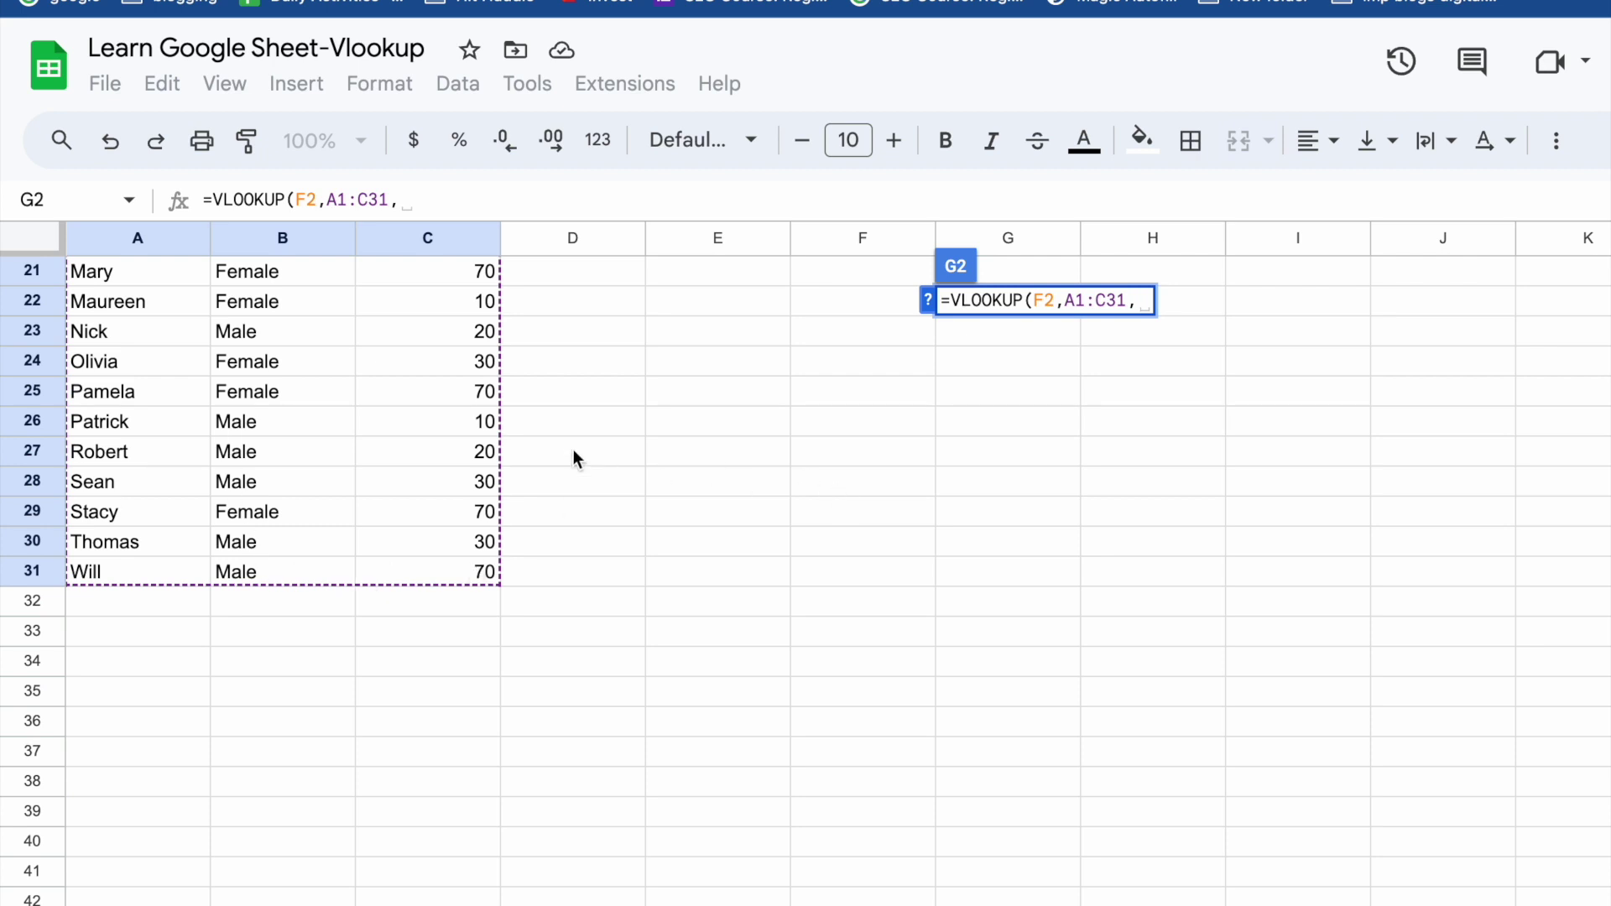
scroll(517, 471, up, 7)
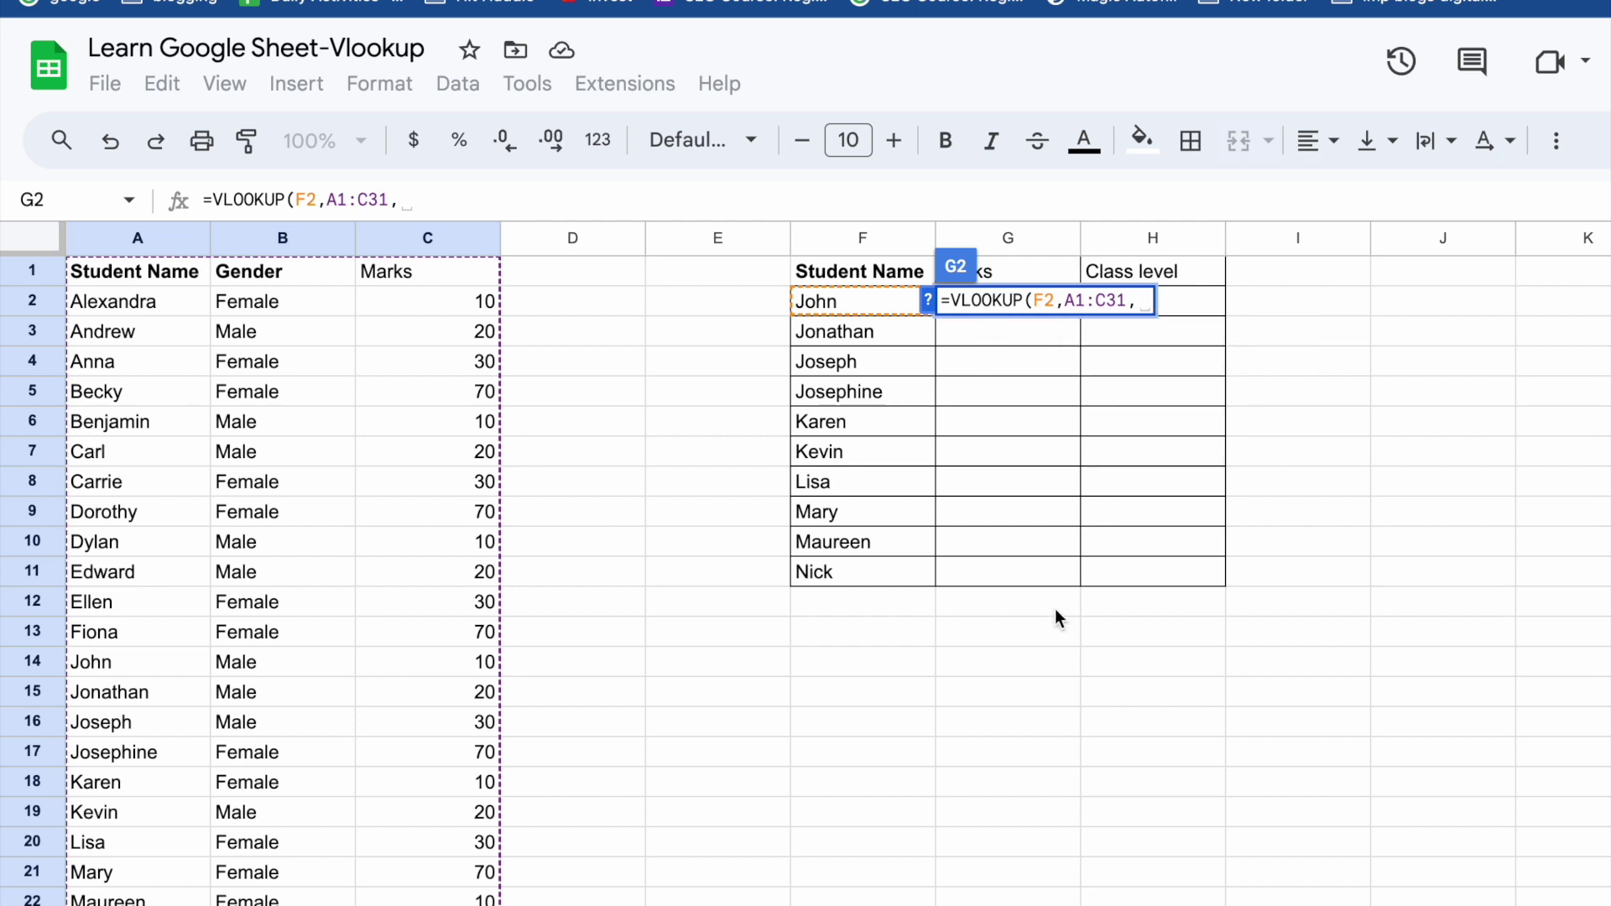
text(3)
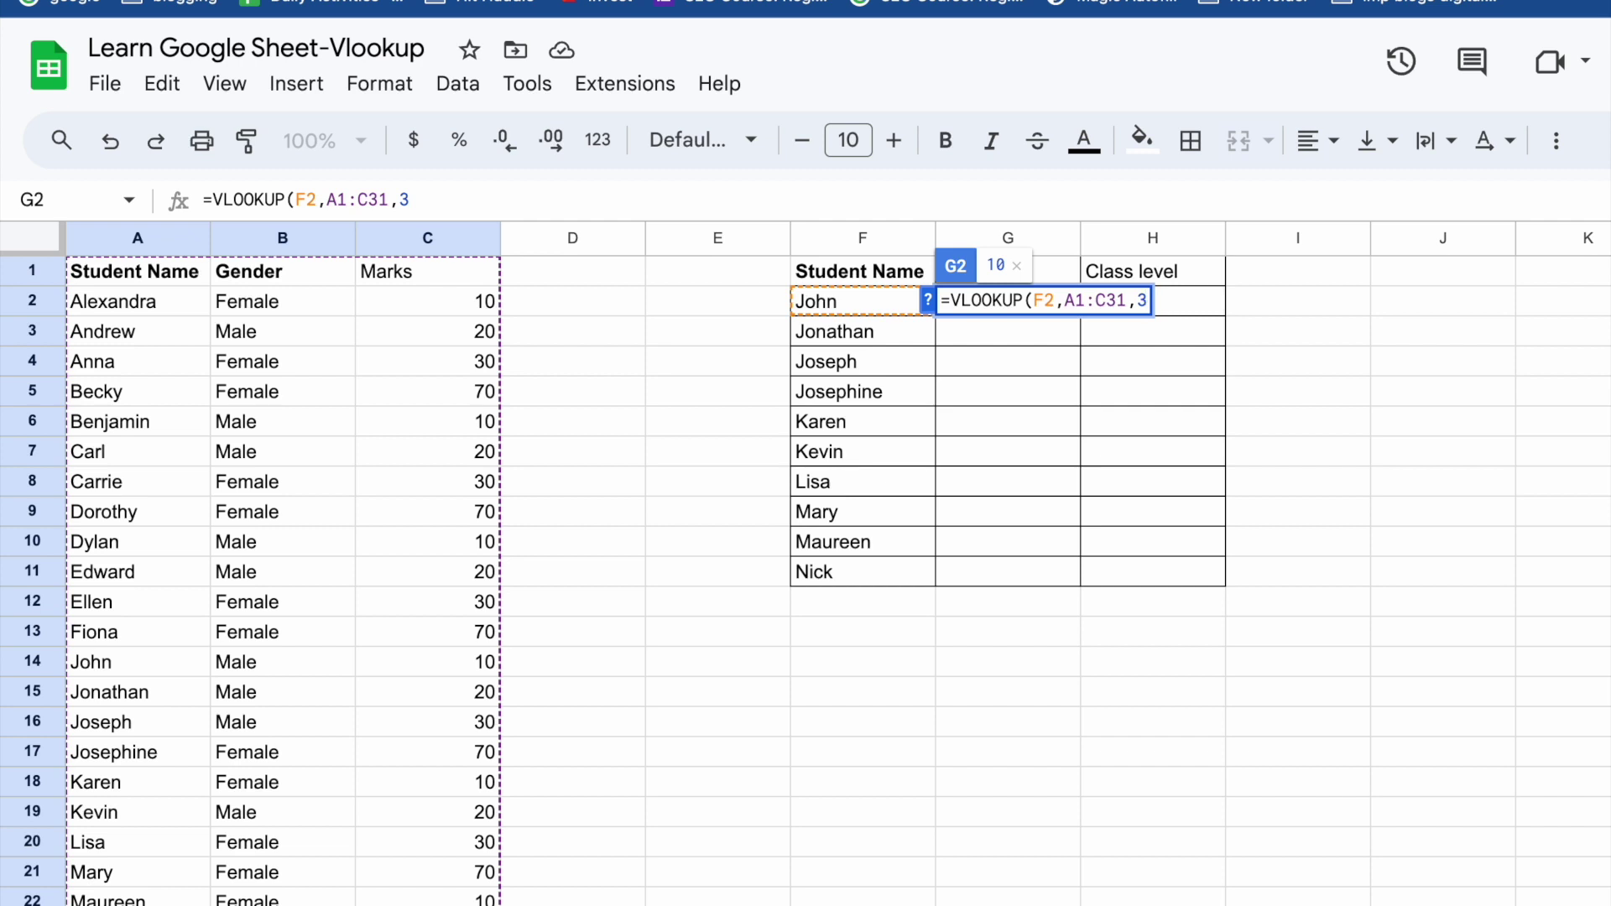
text(,)
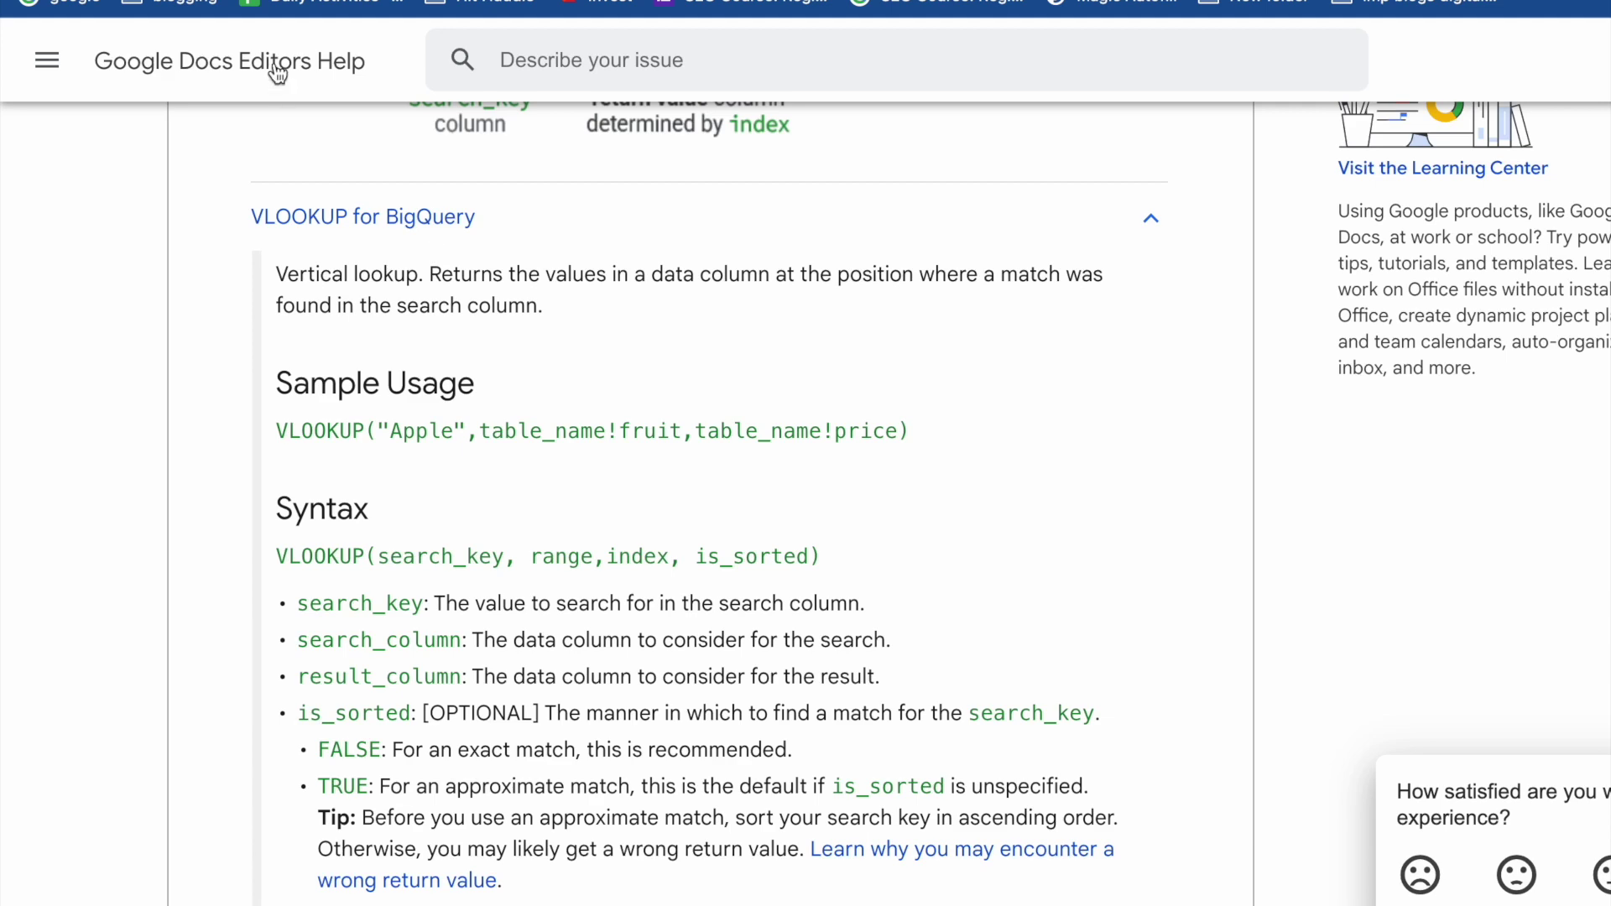
click(806, 0)
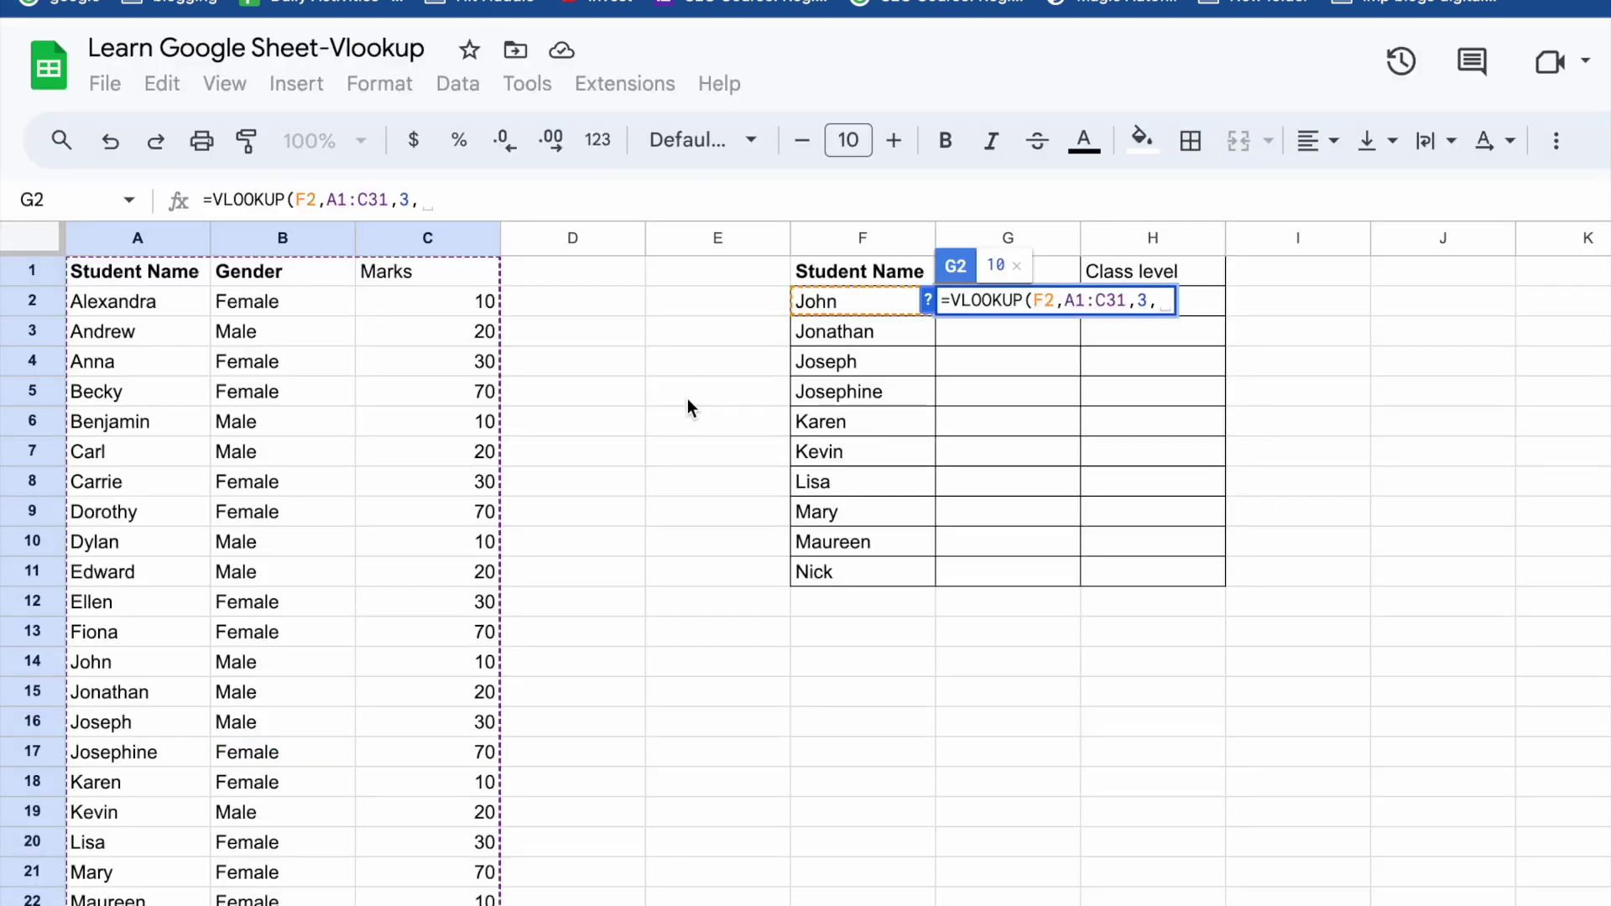
text(fa)
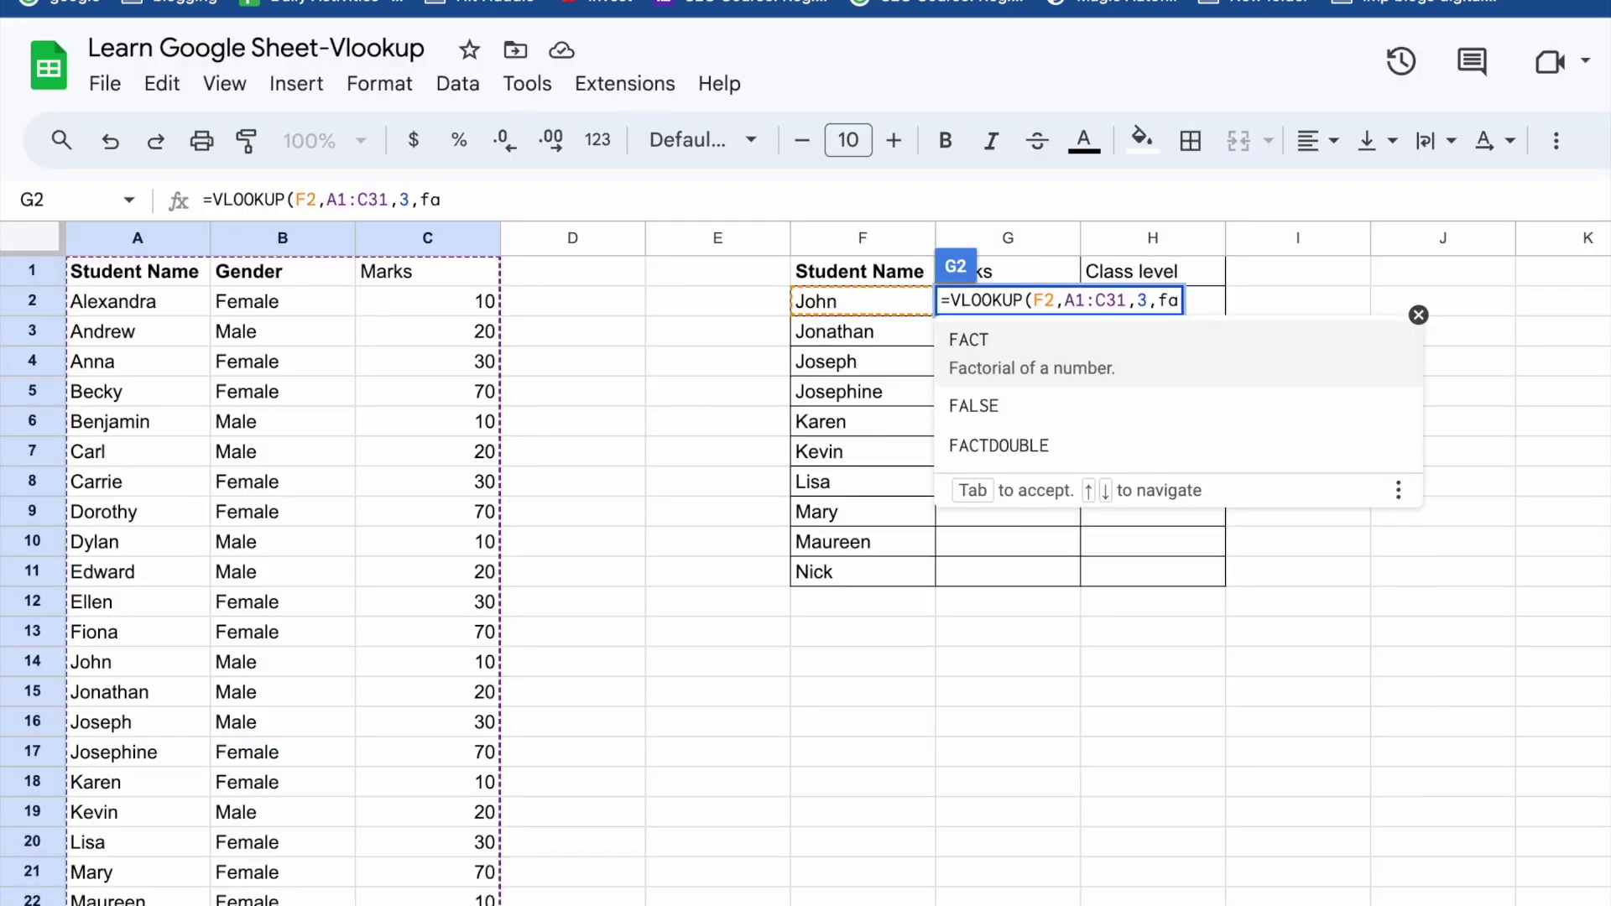
key(BackSpace)
key(BackSpace)
text(tr)
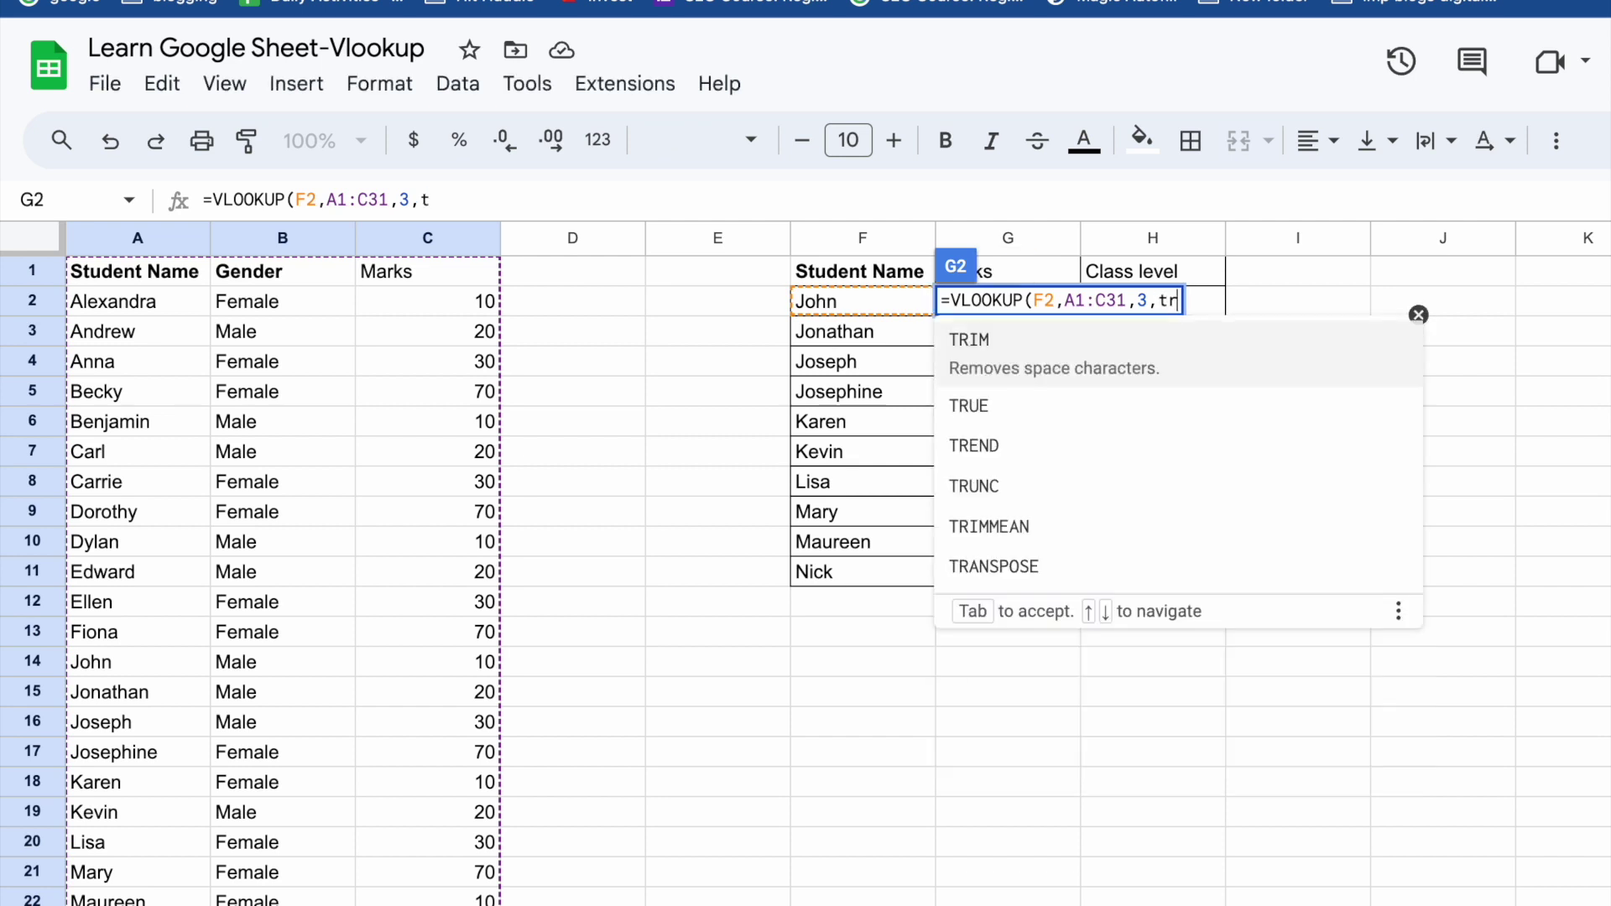
key(BackSpace)
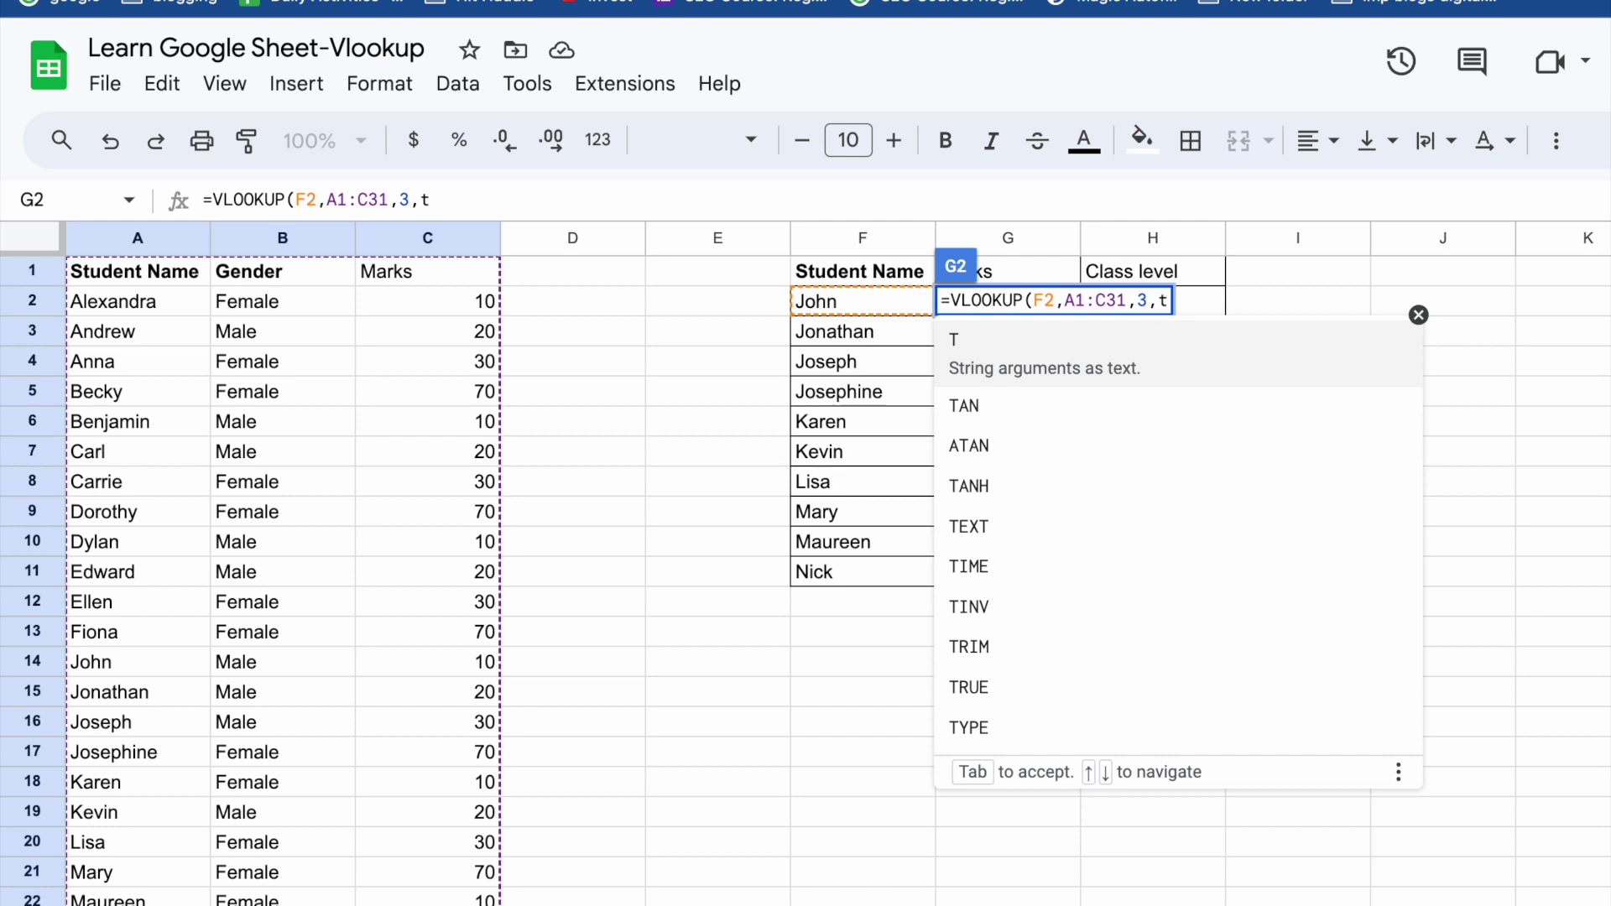
key(BackSpace)
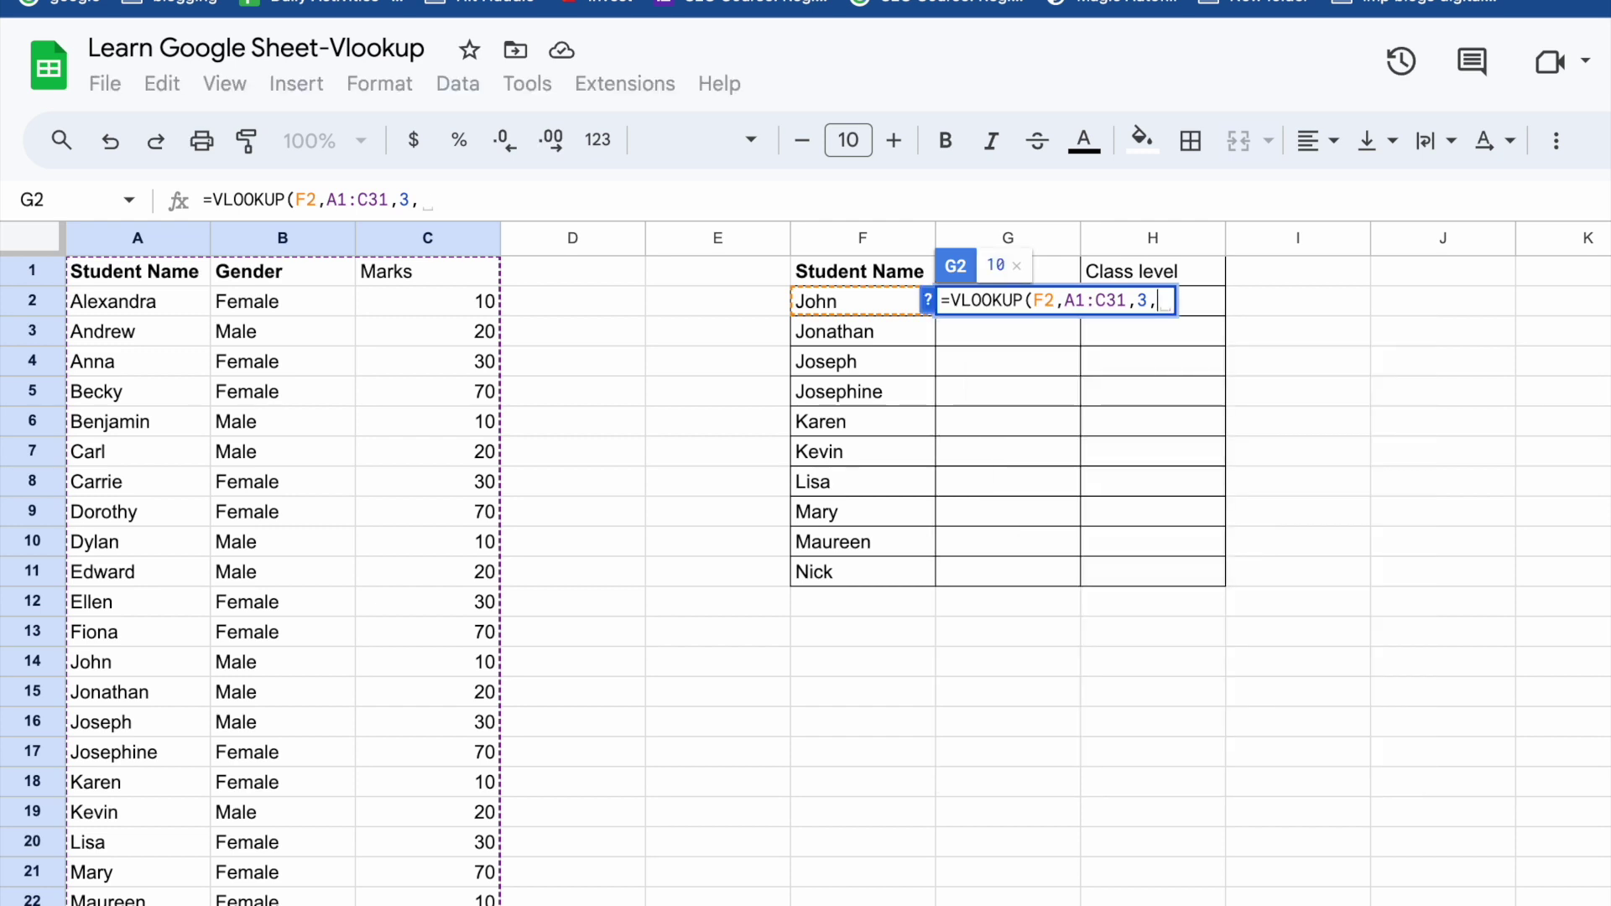
Complete the G2 formula with 0 as the is_sorted argument for an exact match and decline the suggested autofill
text(0)
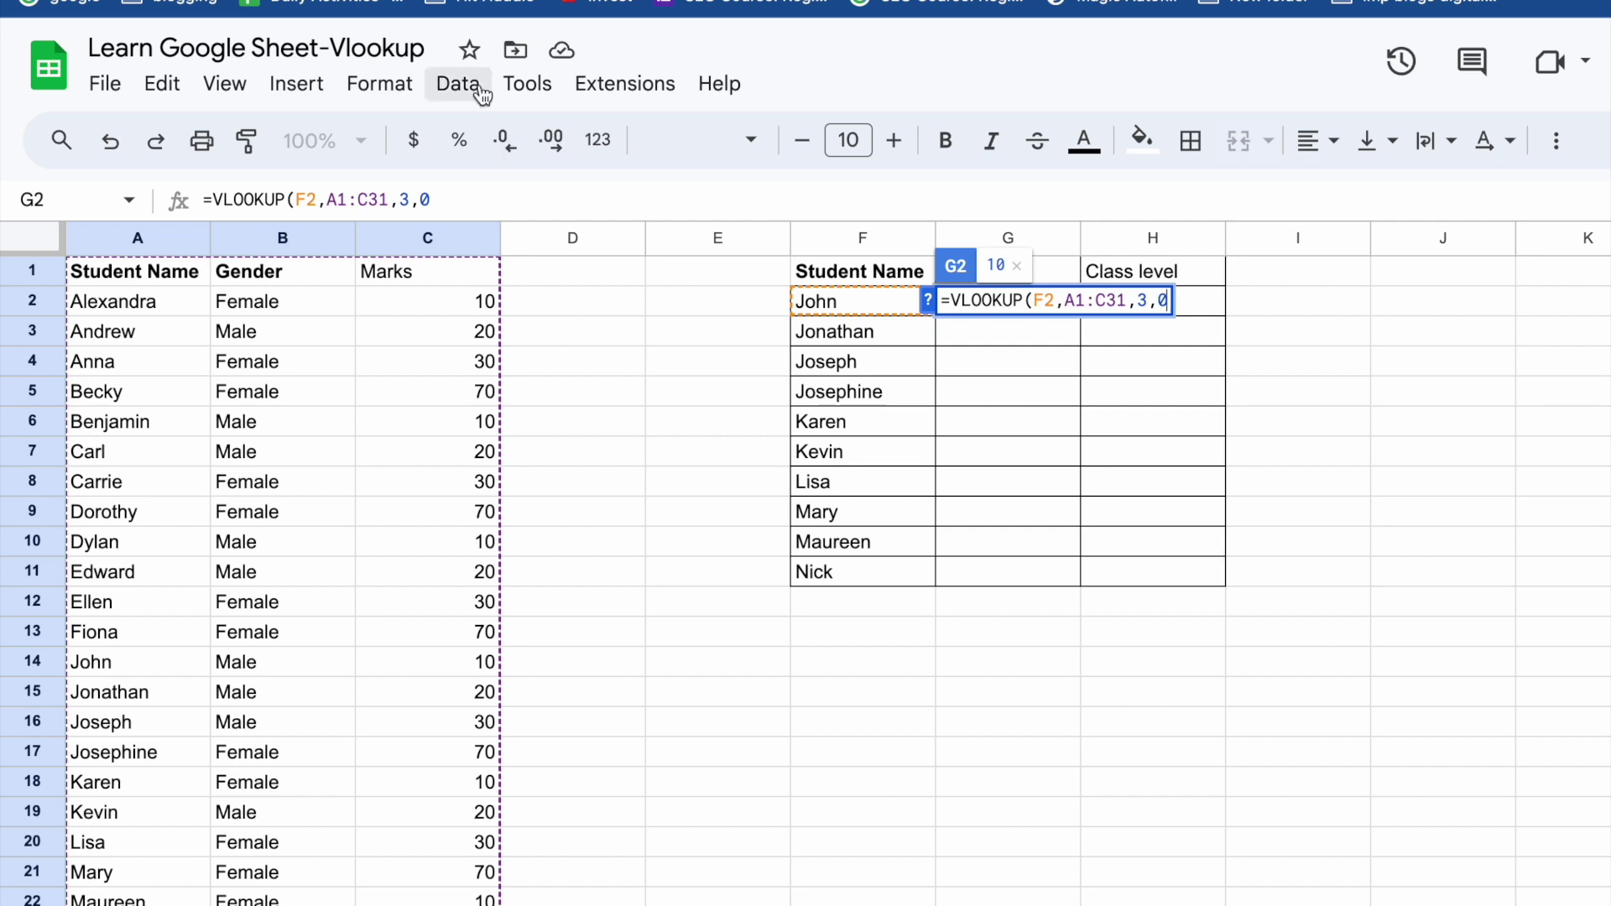
click(428, 1)
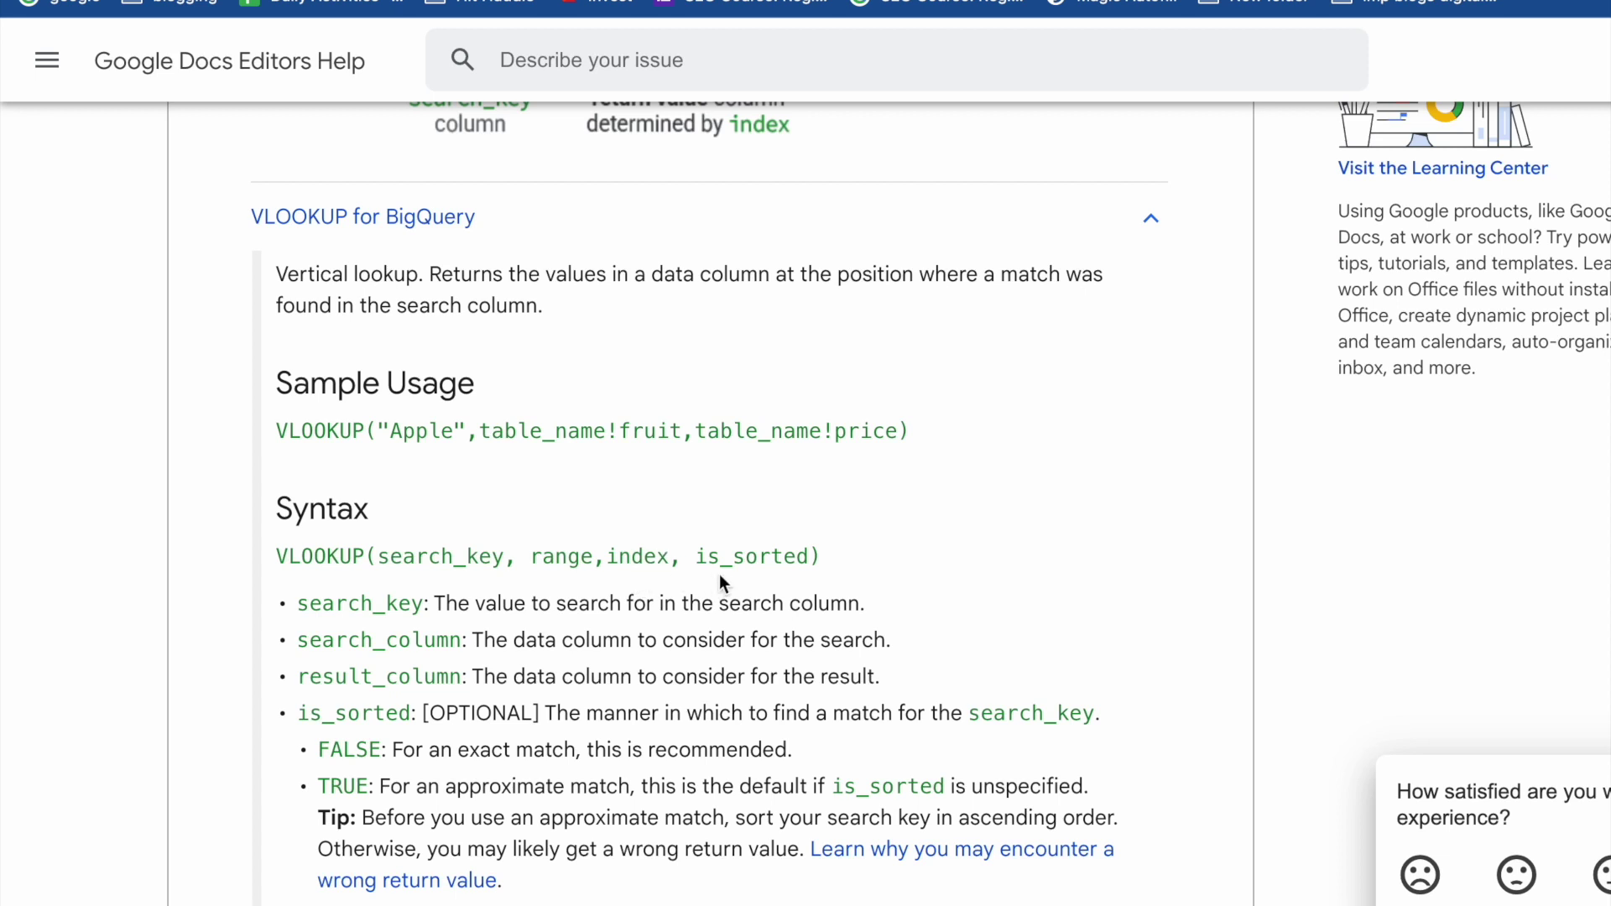
click(323, 2)
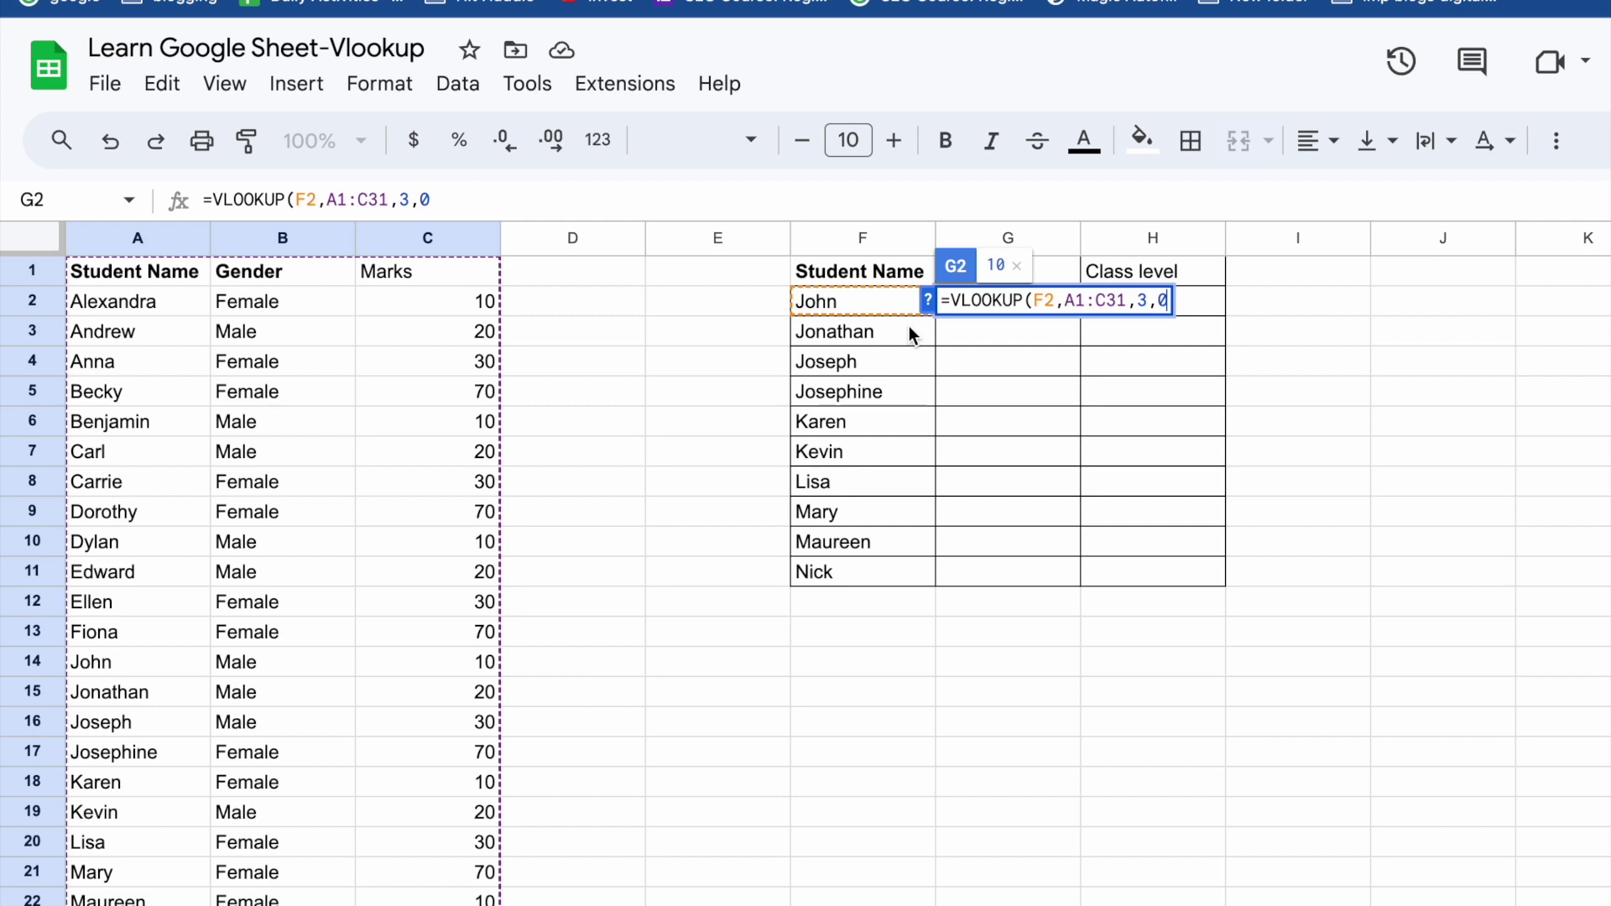
key(Return)
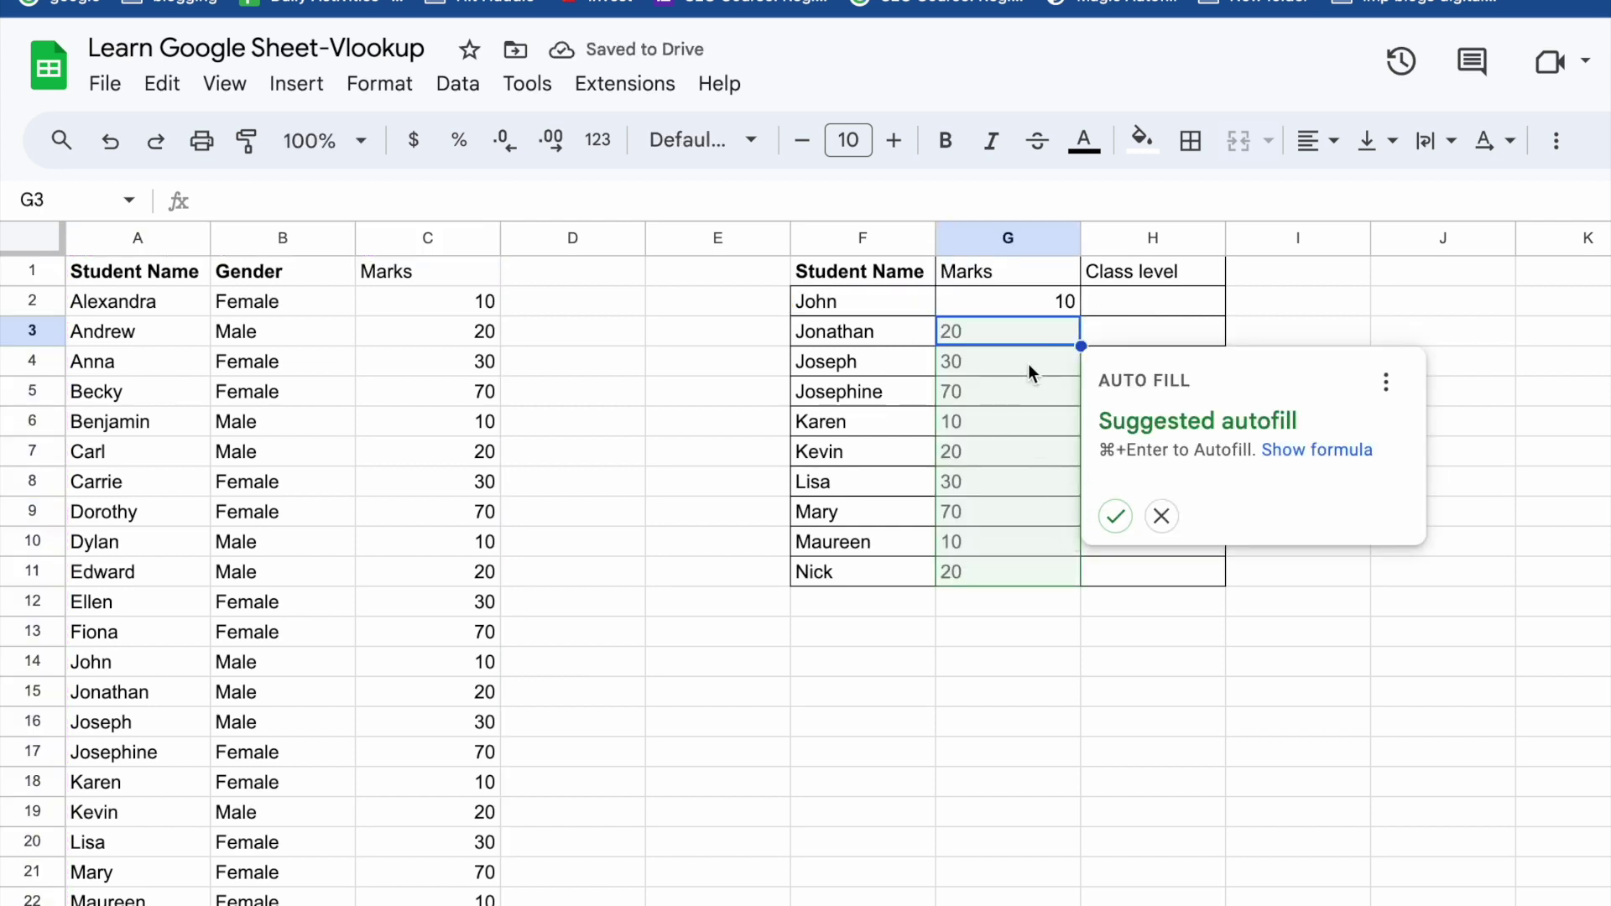
click(1162, 519)
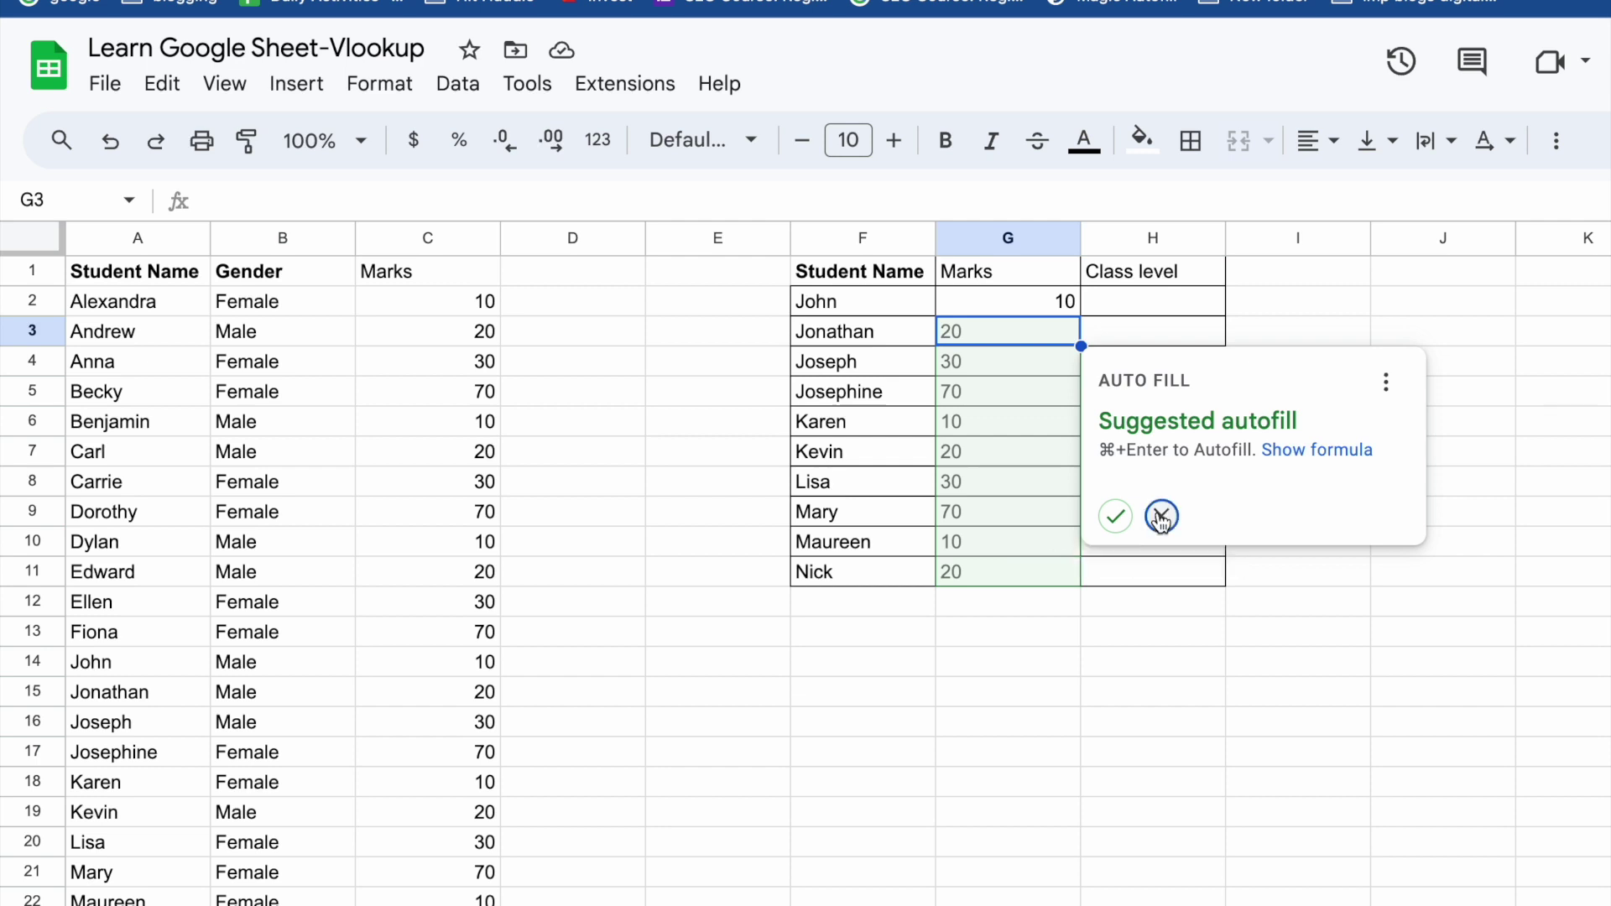
Check the G2 result by finding the student from F2 in the source table and comparing the mark in column C
click(1039, 311)
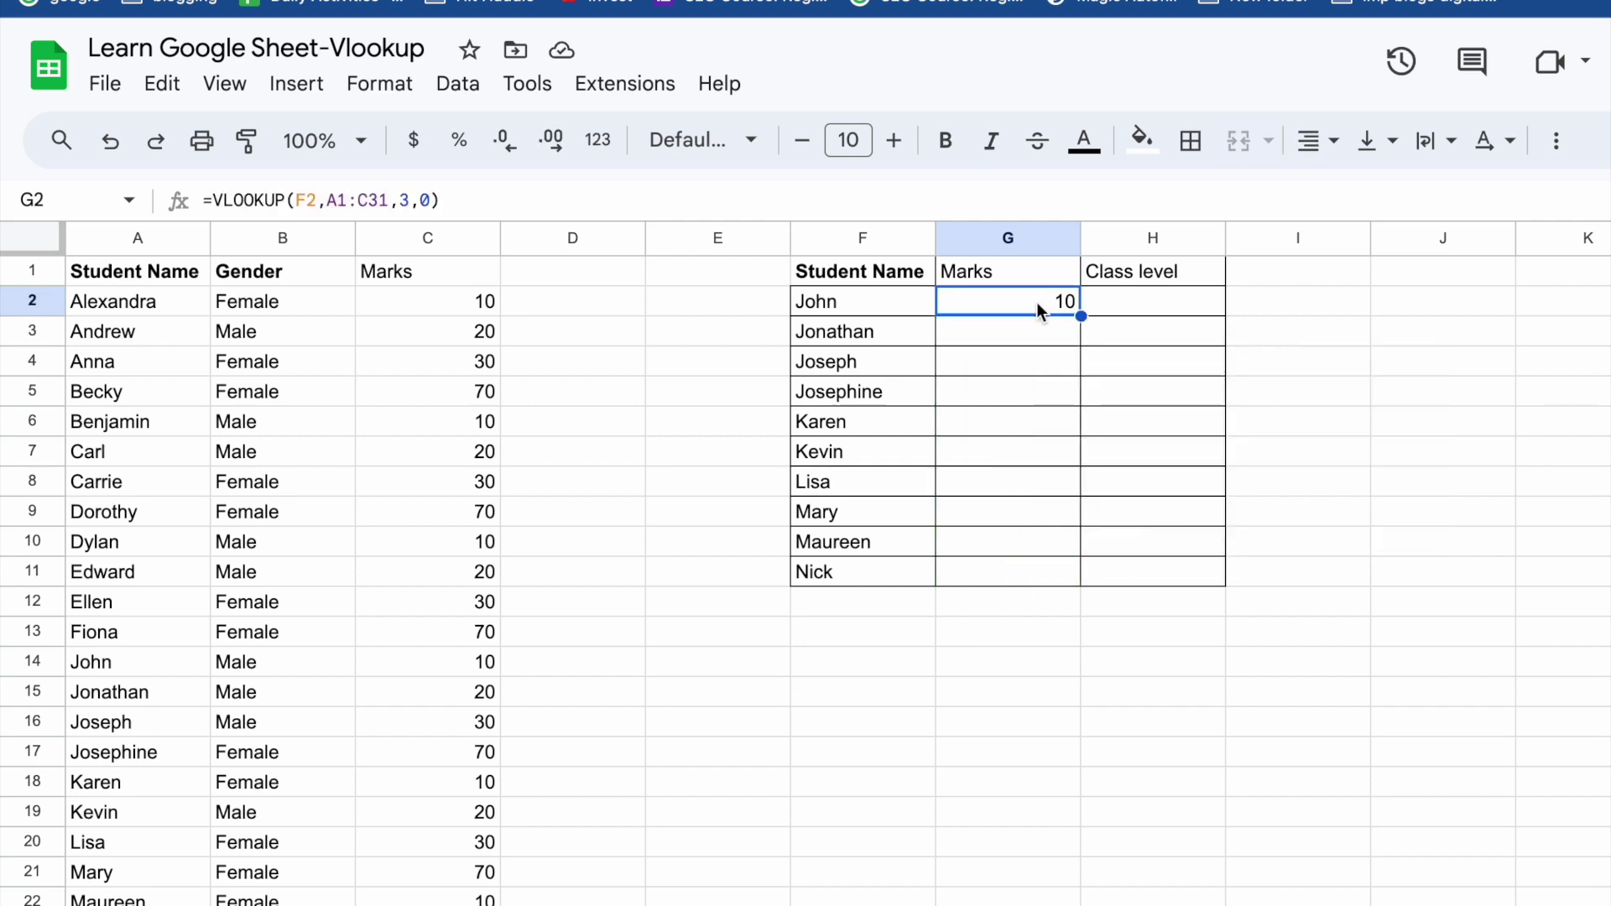
click(877, 304)
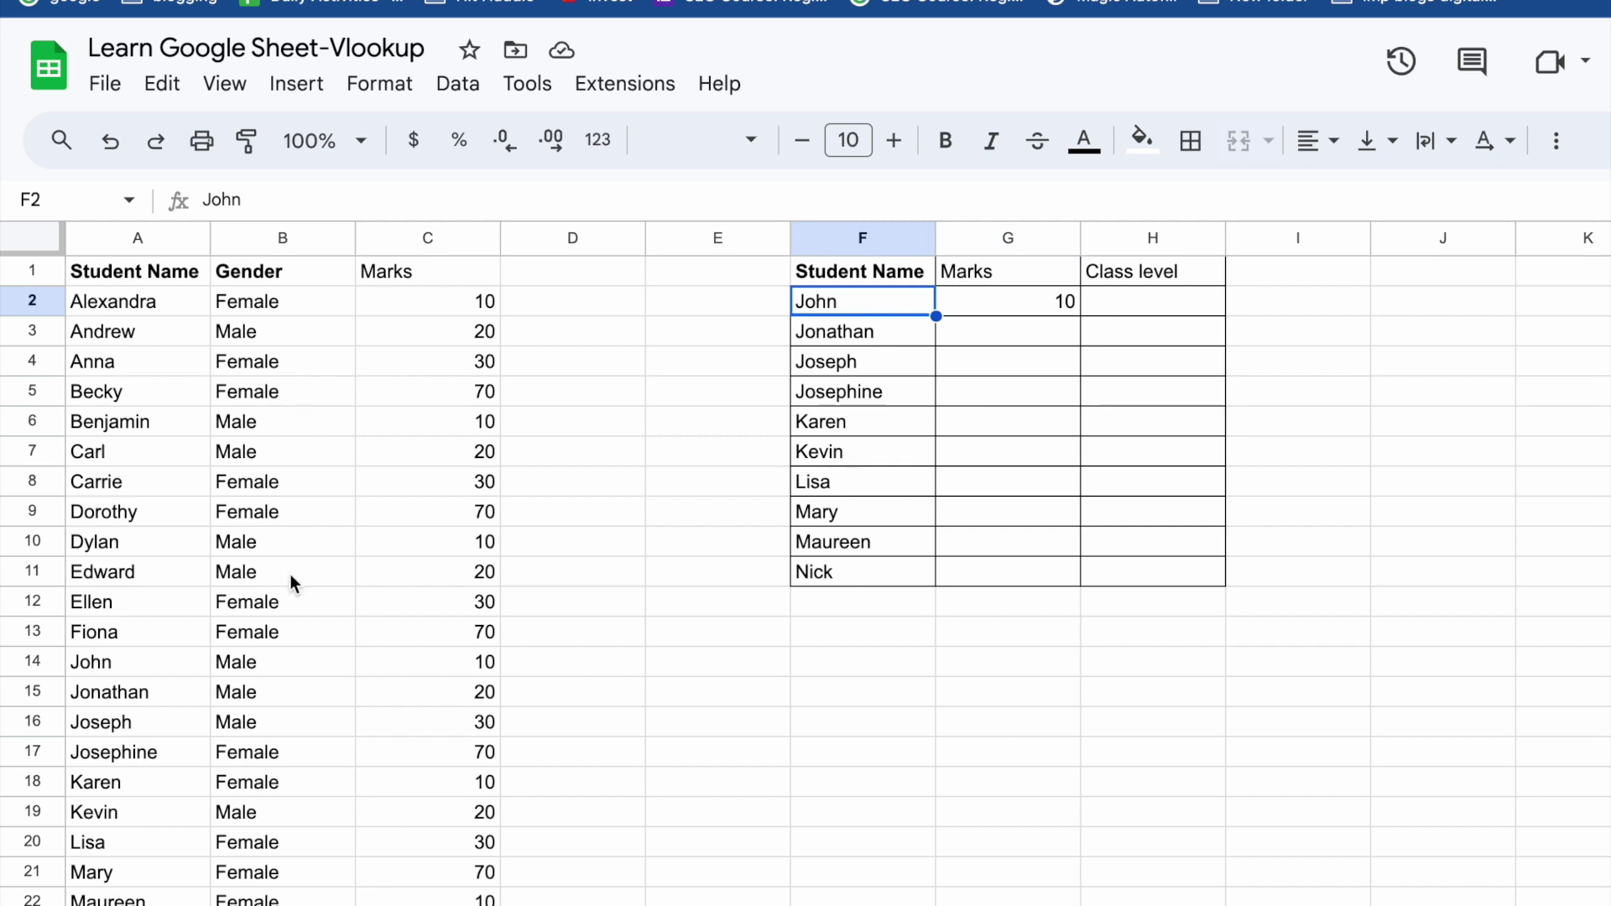
click(995, 302)
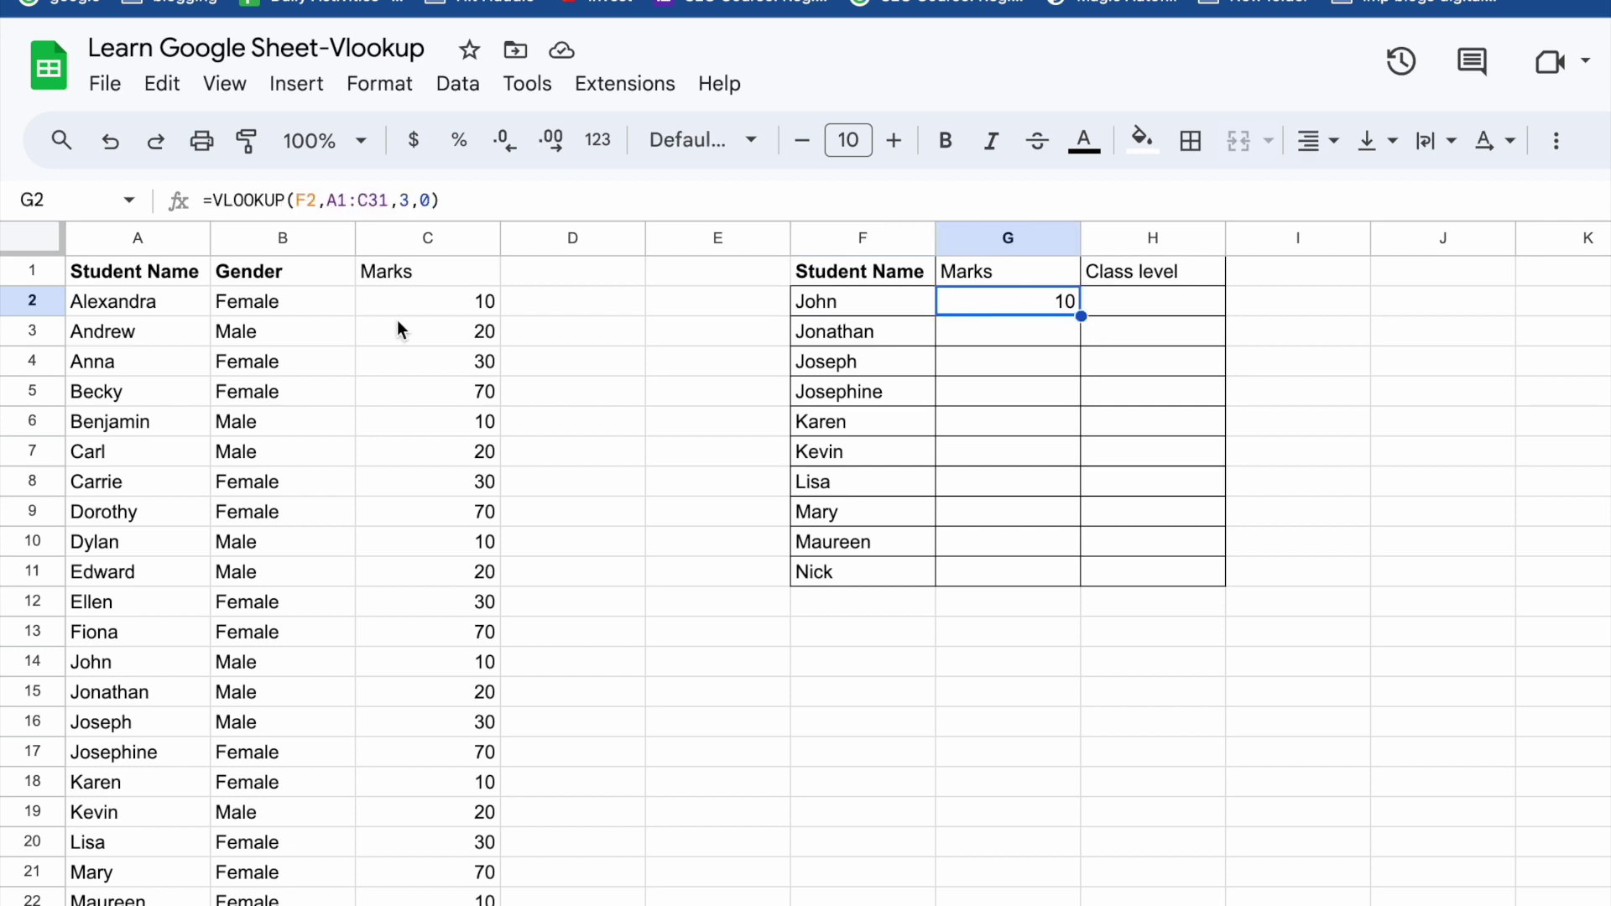
click(859, 303)
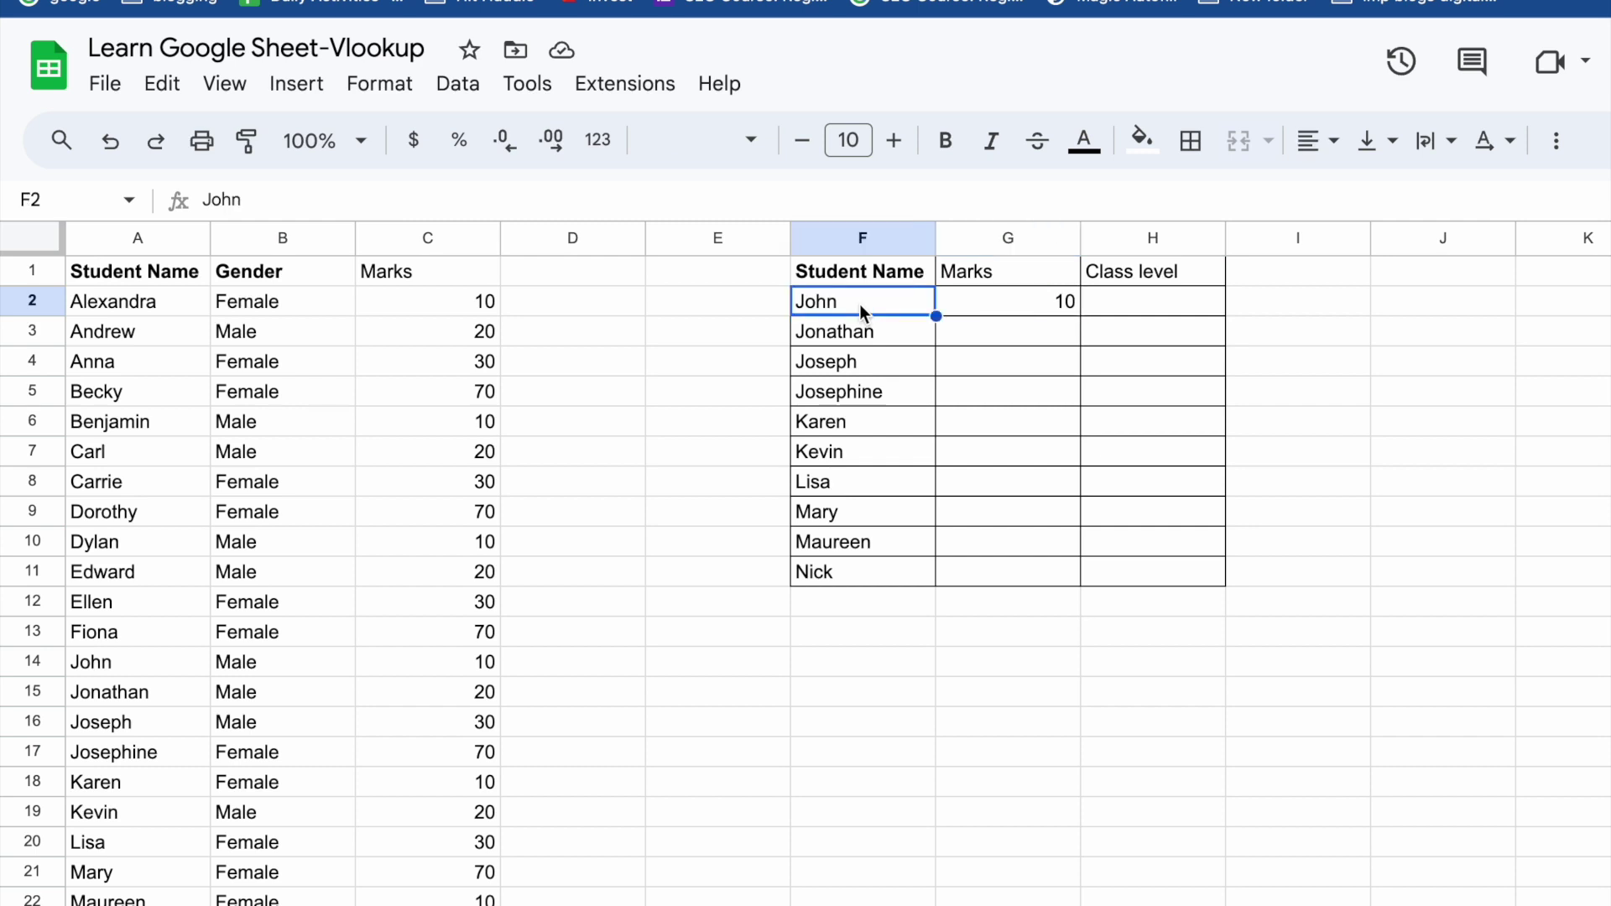
key(ctrl+f)
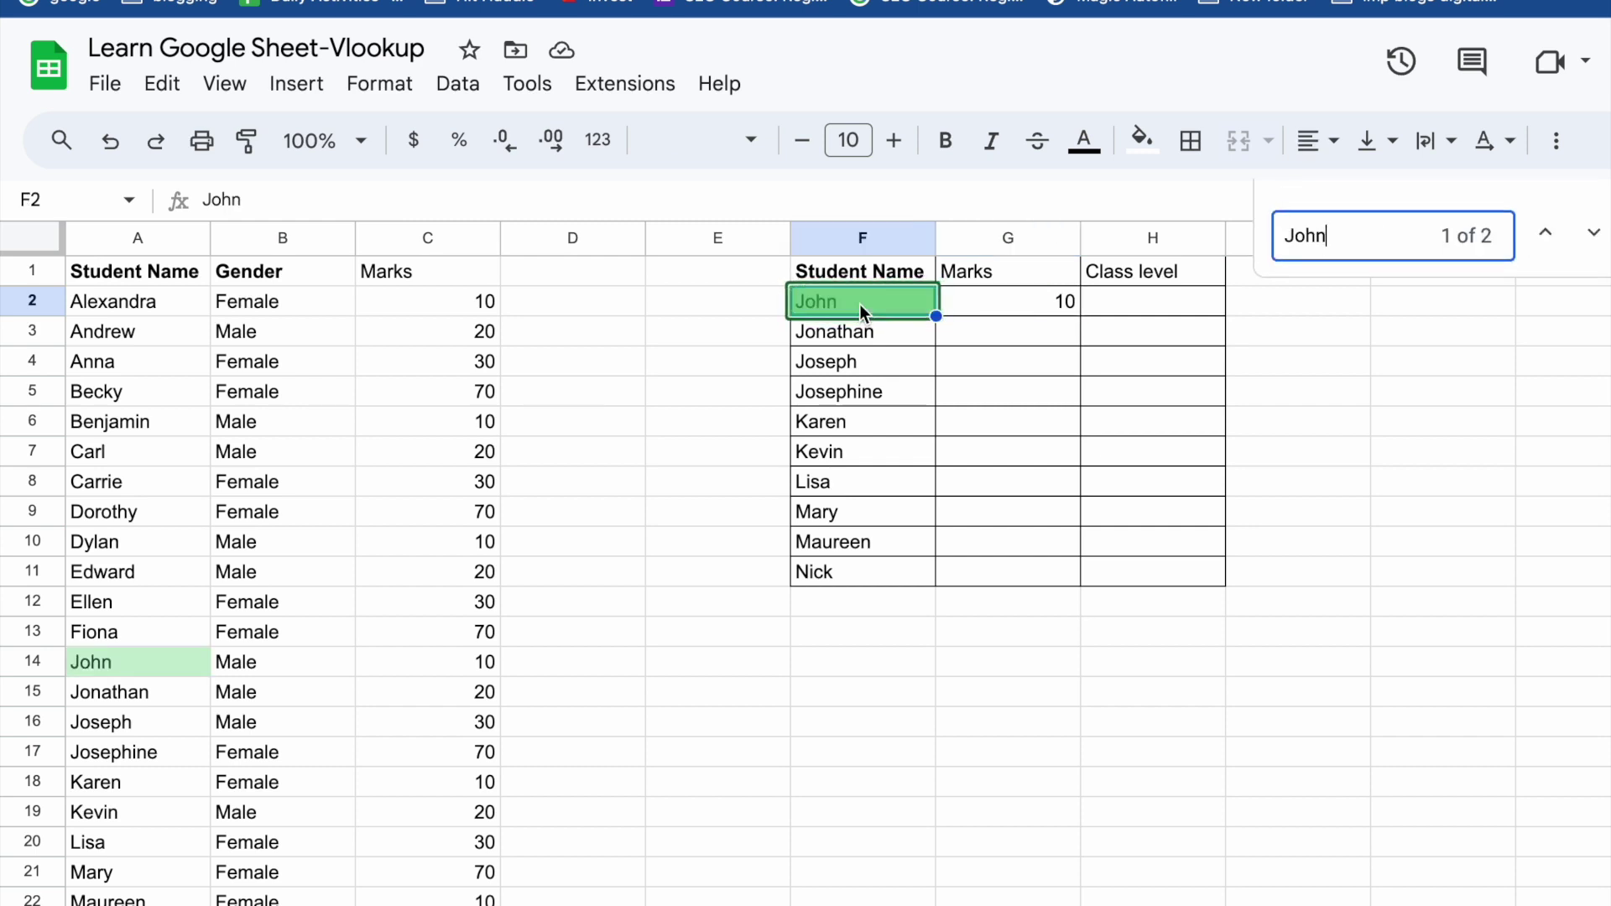
click(183, 657)
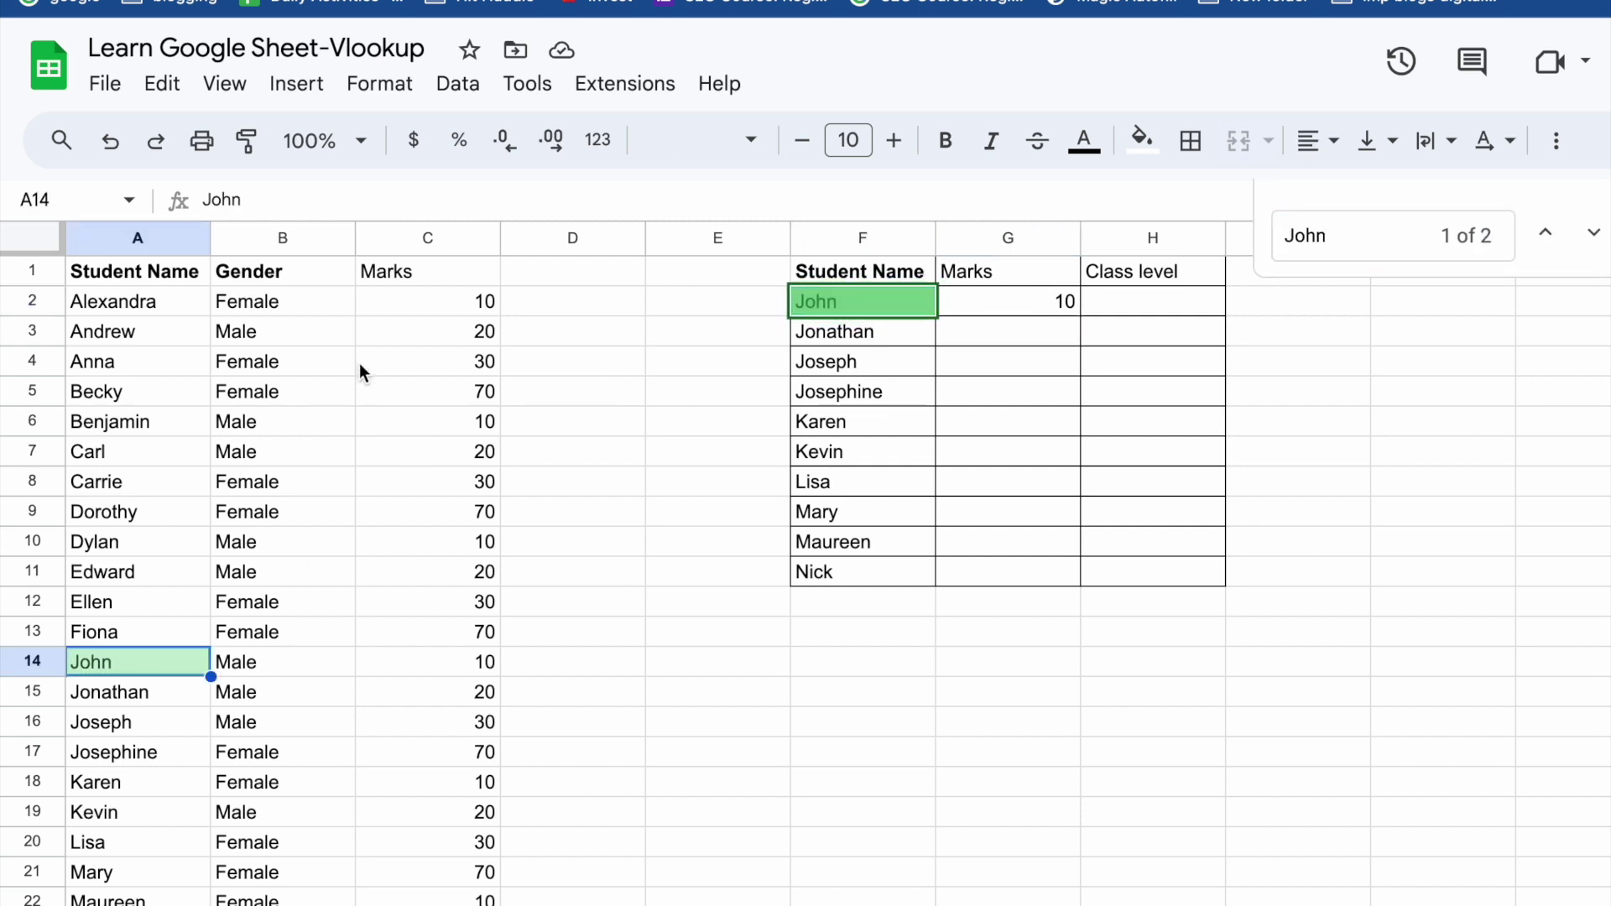
click(260, 663)
click(443, 661)
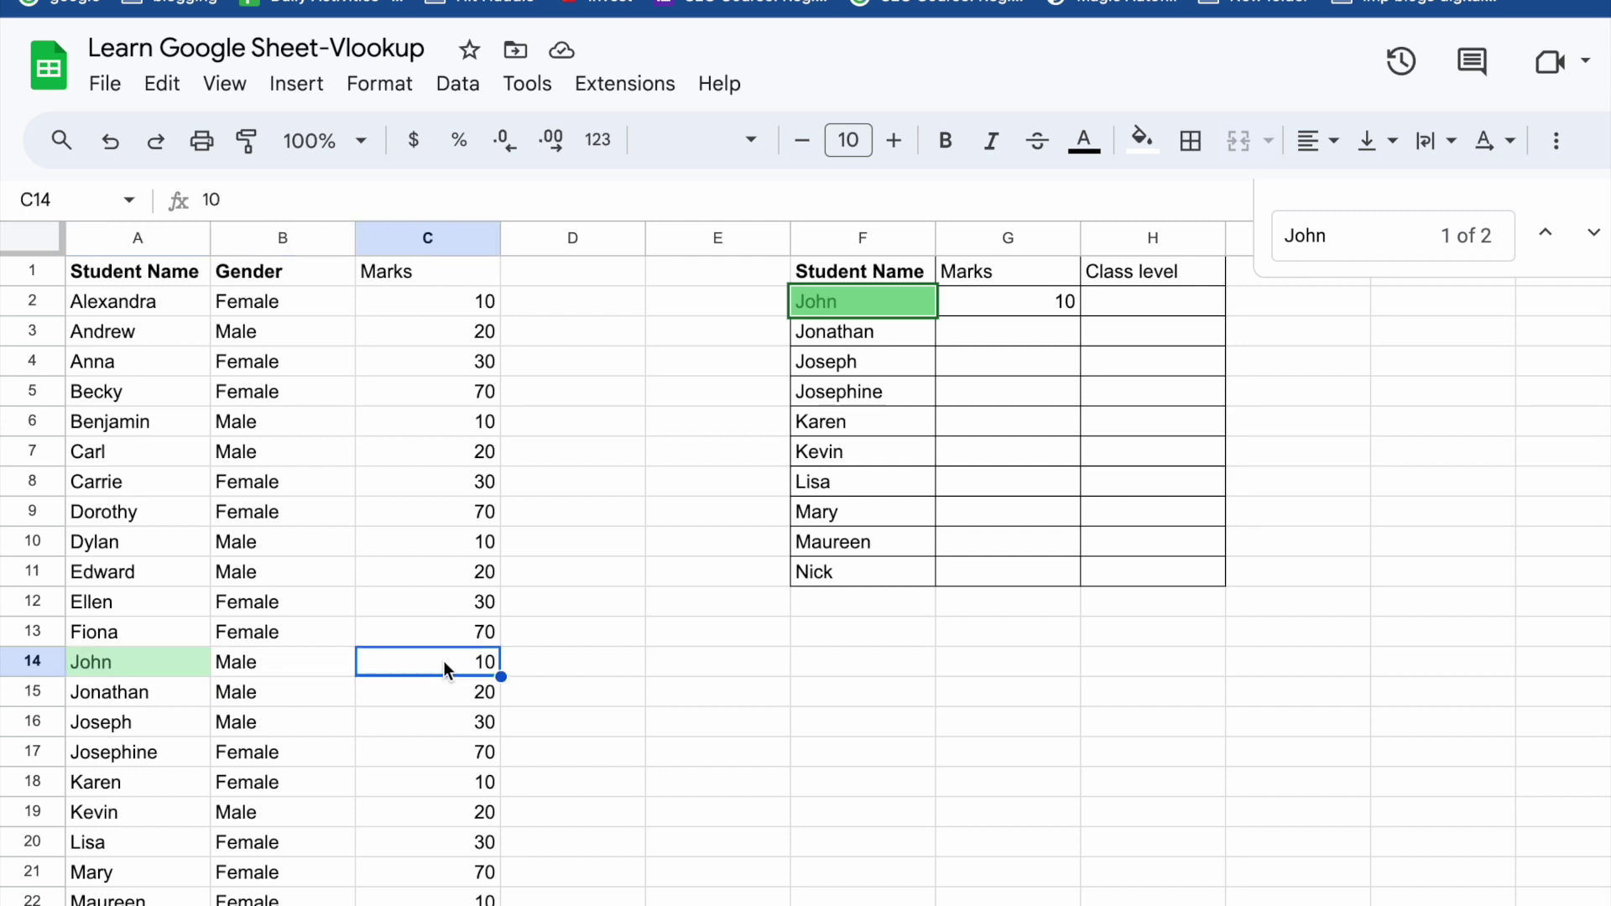
Copy the VLOOKUP formula from G2 into G3
click(1002, 302)
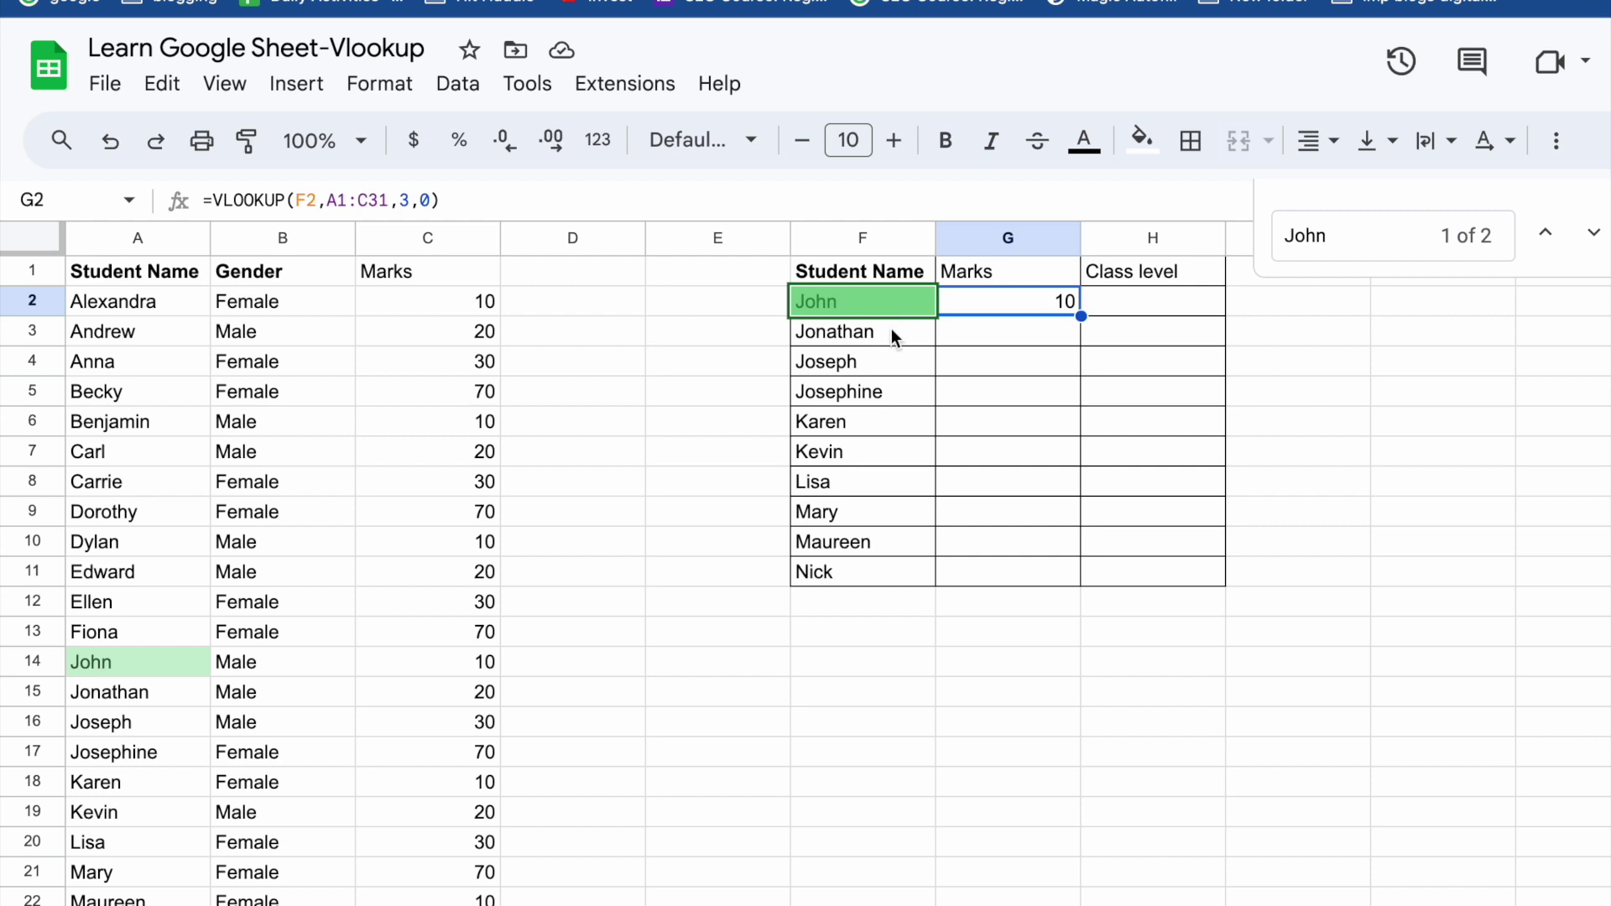
key(ctrl+c)
key(Down)
key(shift+Down)
key(shift+Down)
key(shift+Down)
key(shift+Down)
key(shift+Down)
key(shift+Down)
key(shift+Down)
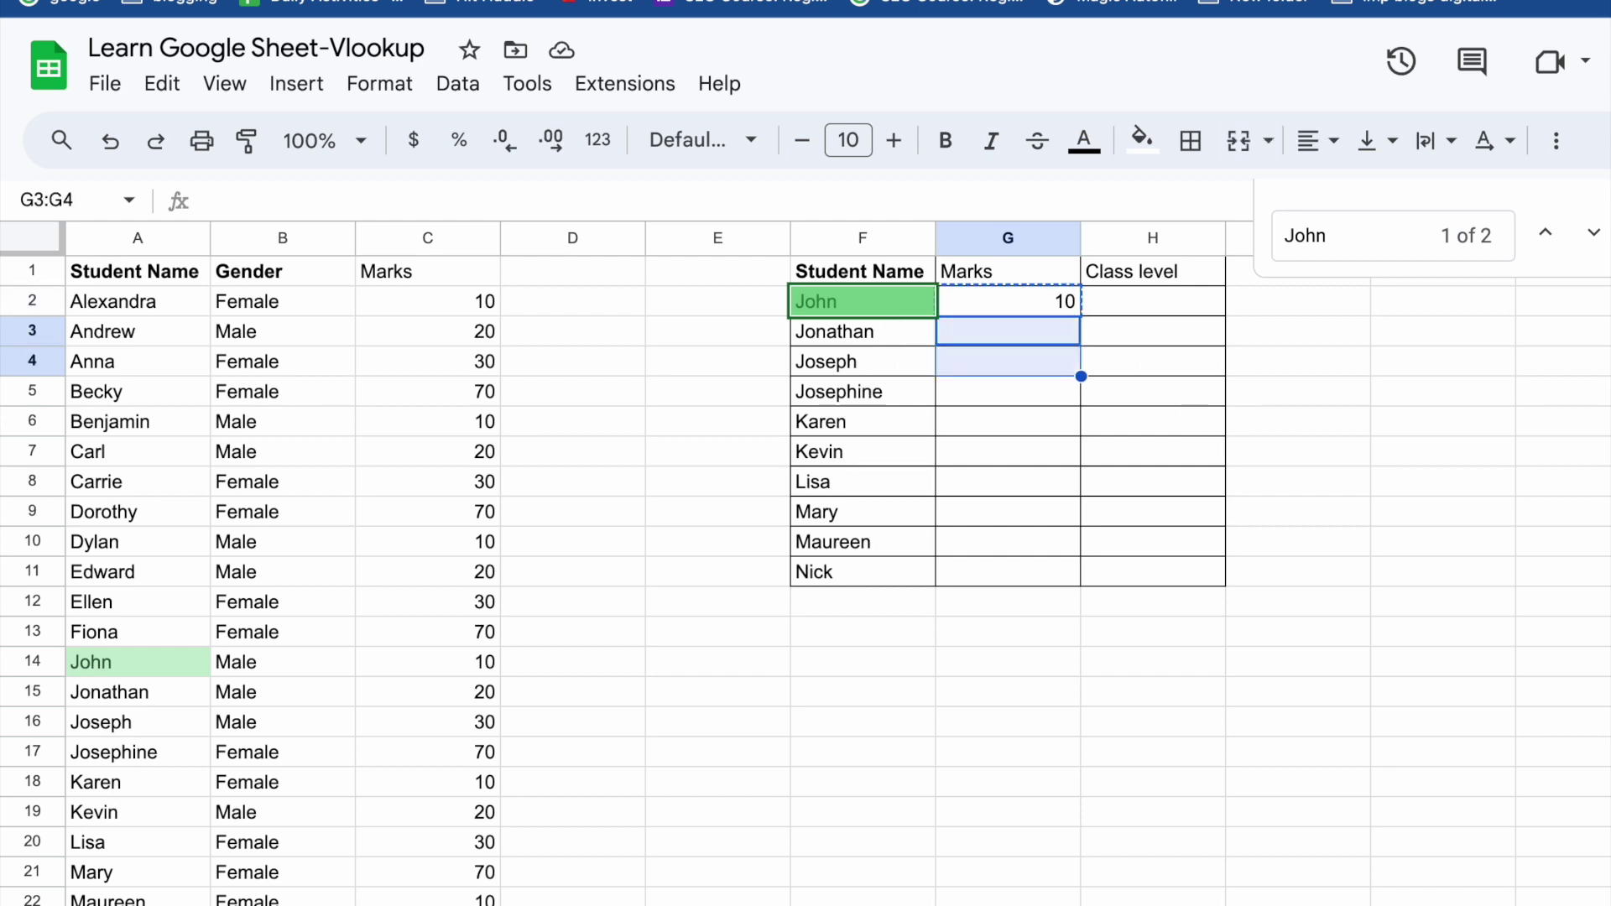
key(shift+Down)
key(Up)
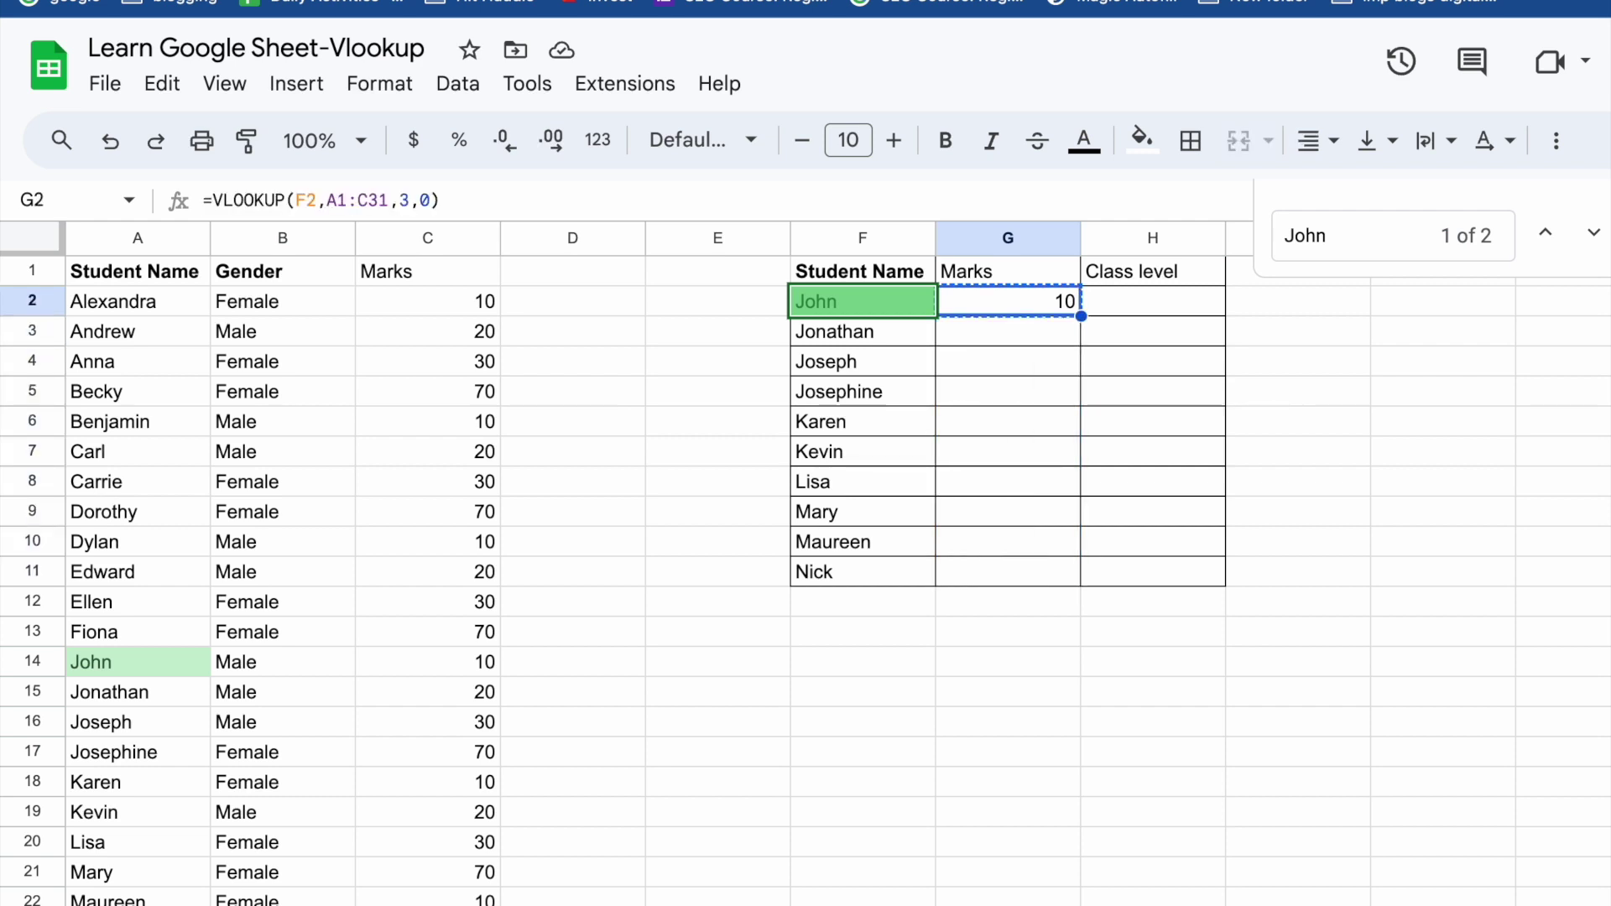
key(Down)
key(ctrl+v)
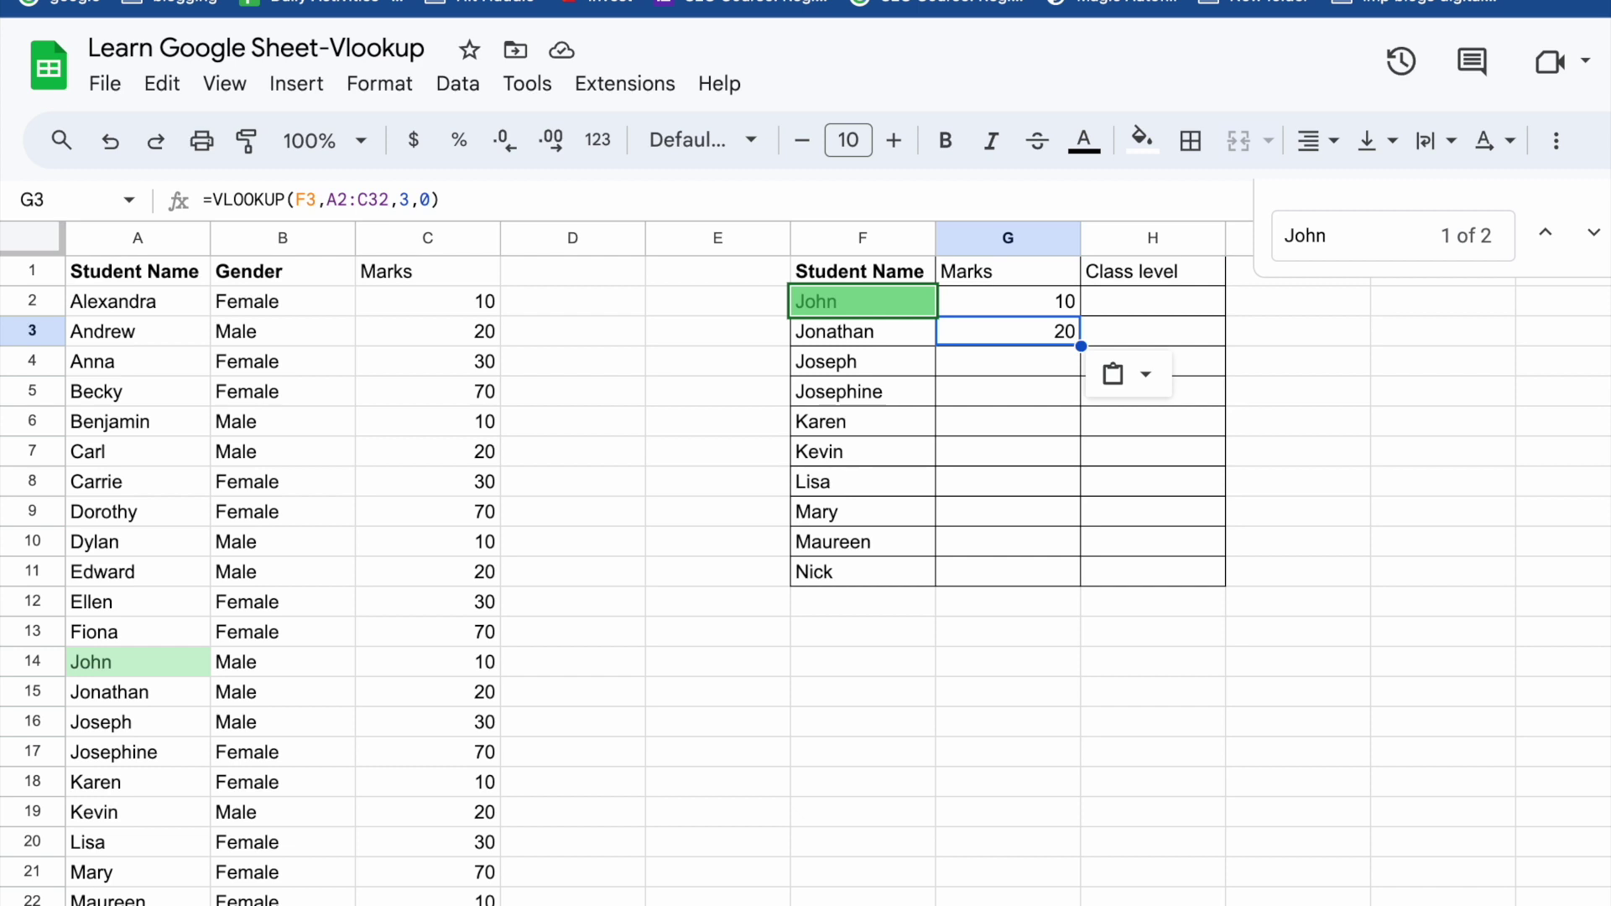
Compare the lookup key and range of the G2 and G3 formulas with the cells of the source table
key(Up)
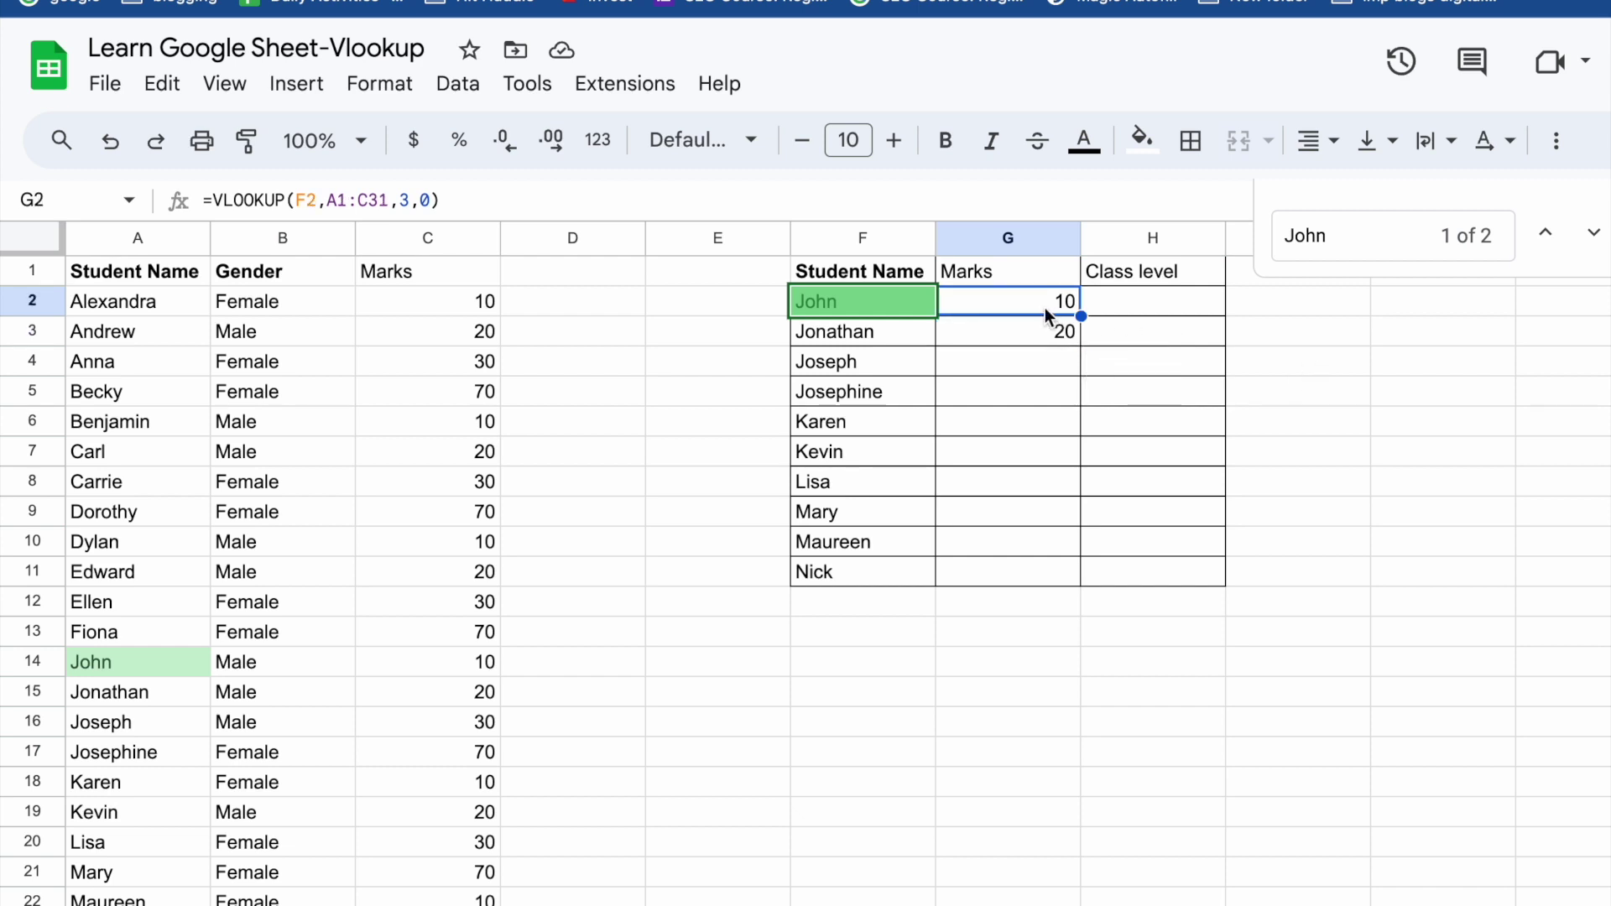
key(Down)
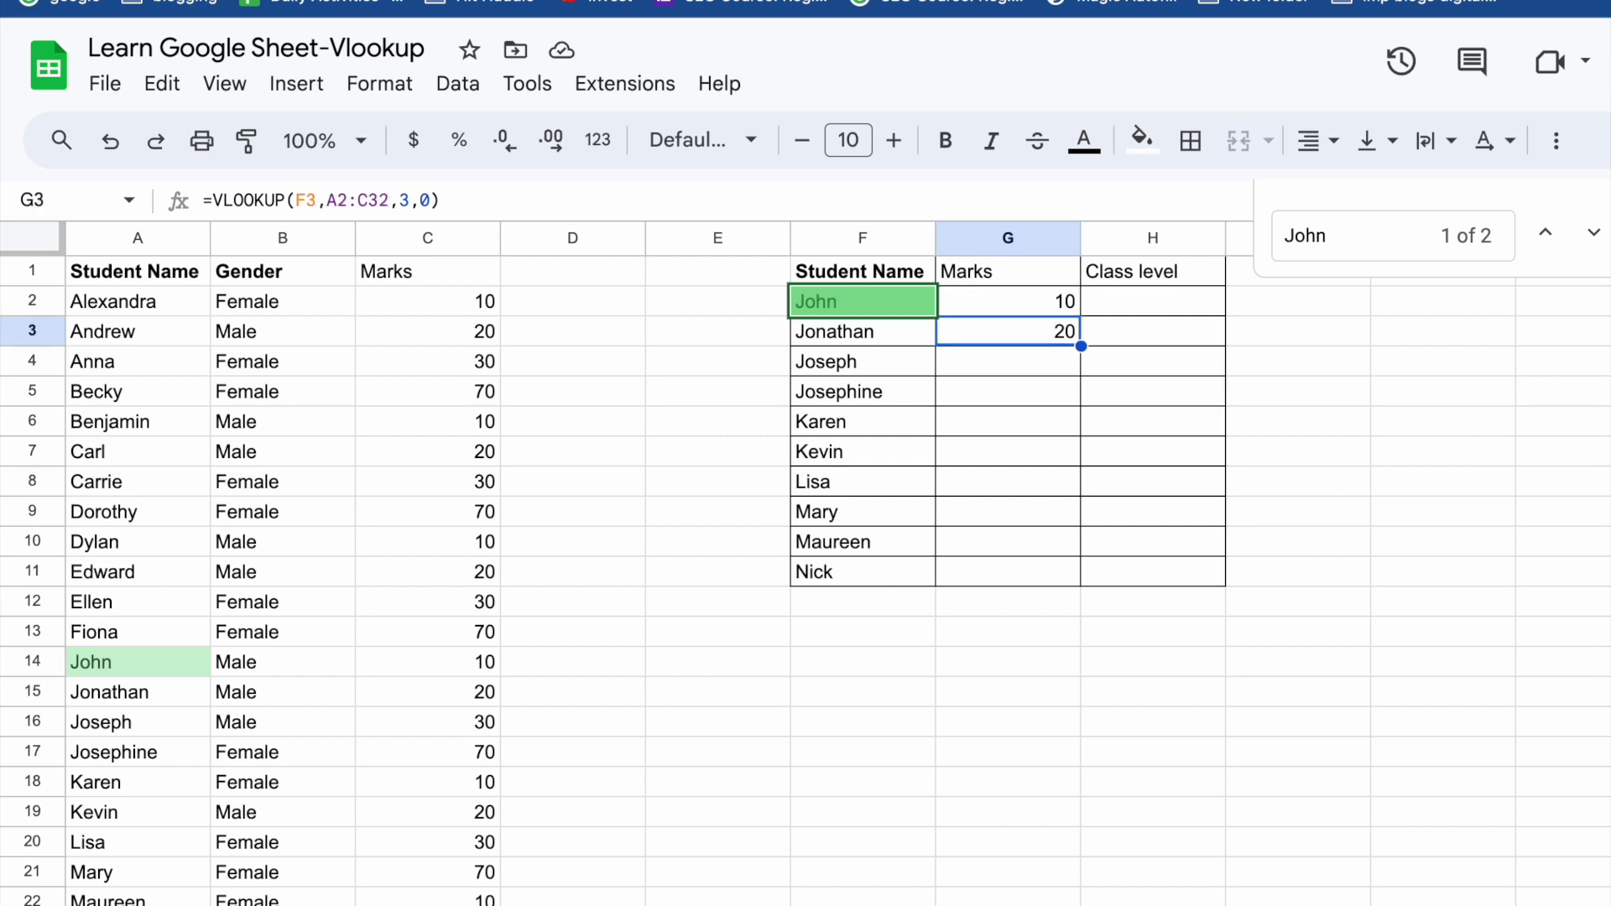
click(873, 332)
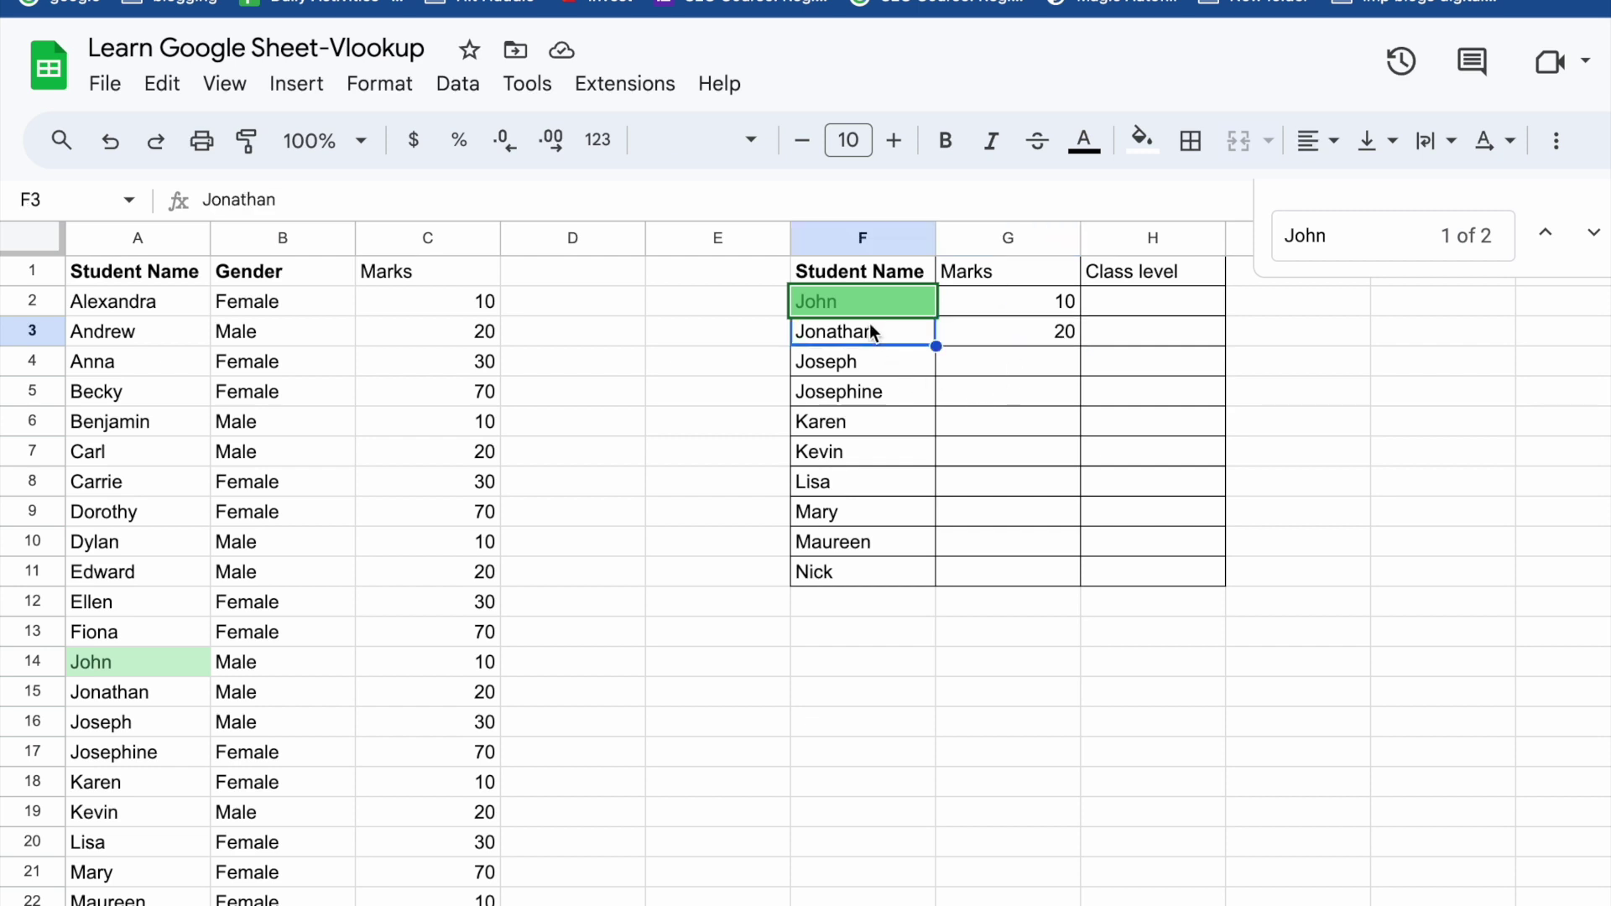
click(990, 315)
click(992, 329)
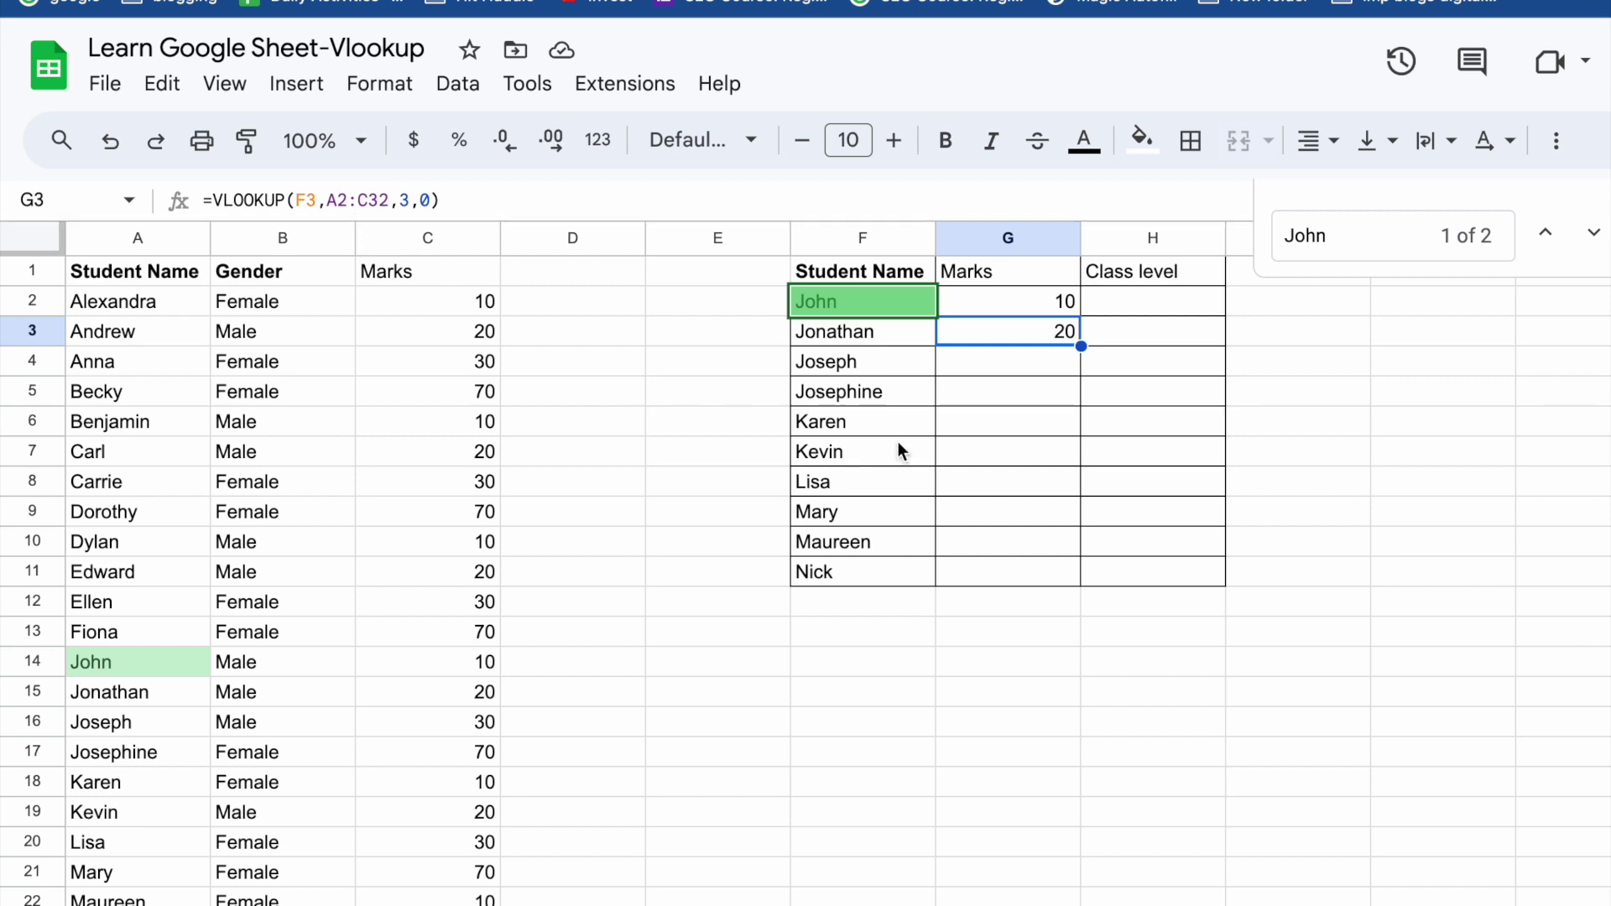
click(116, 310)
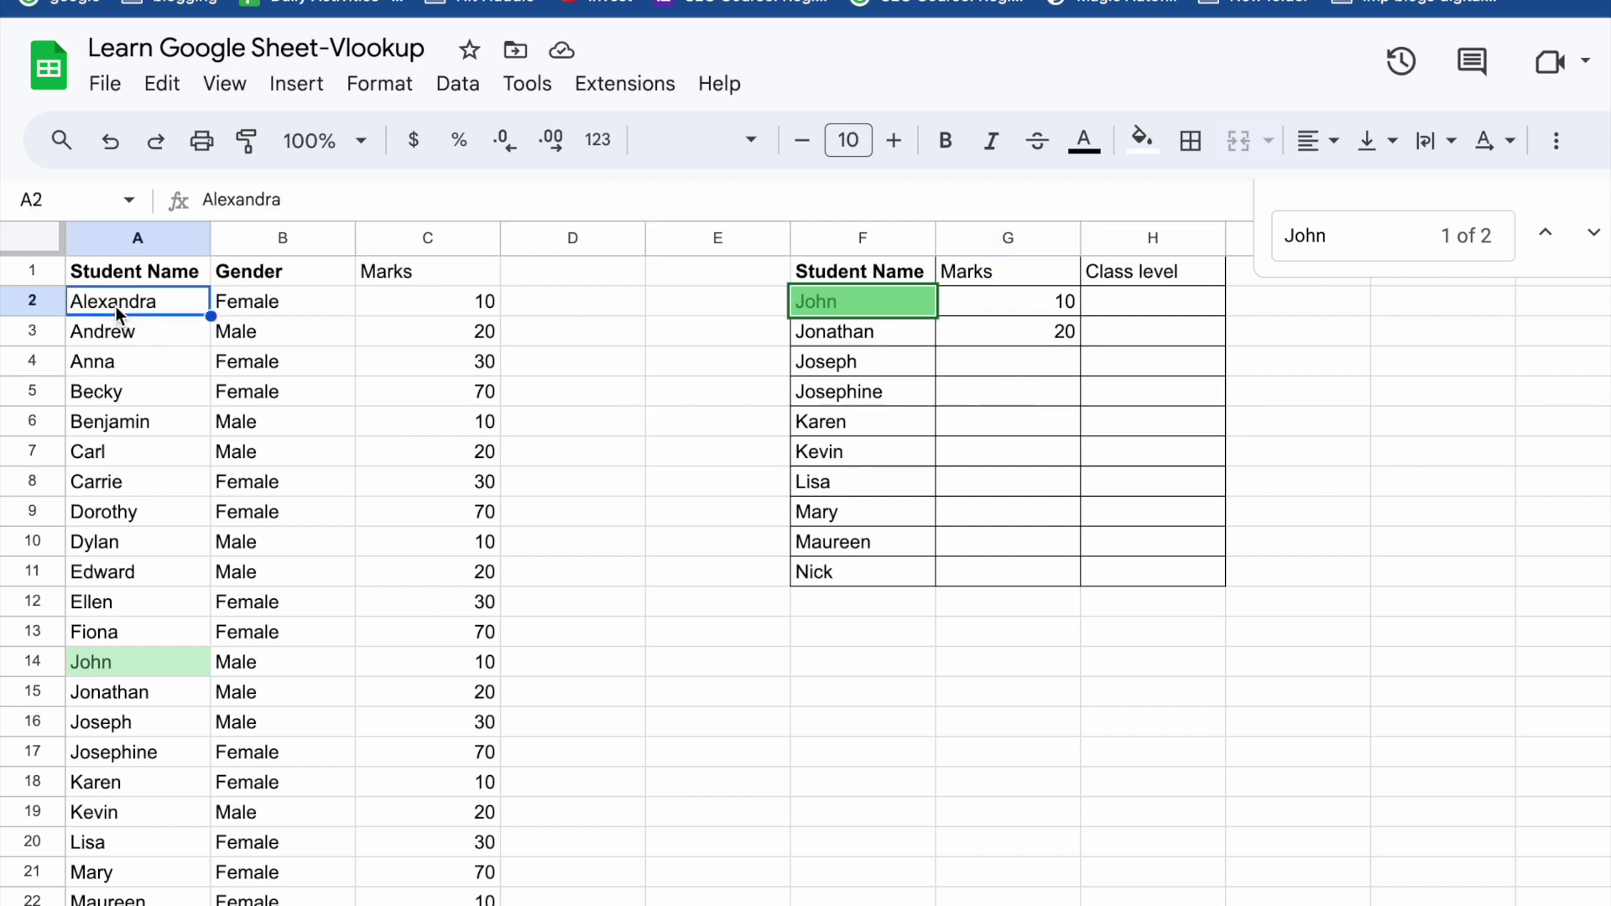
click(1004, 335)
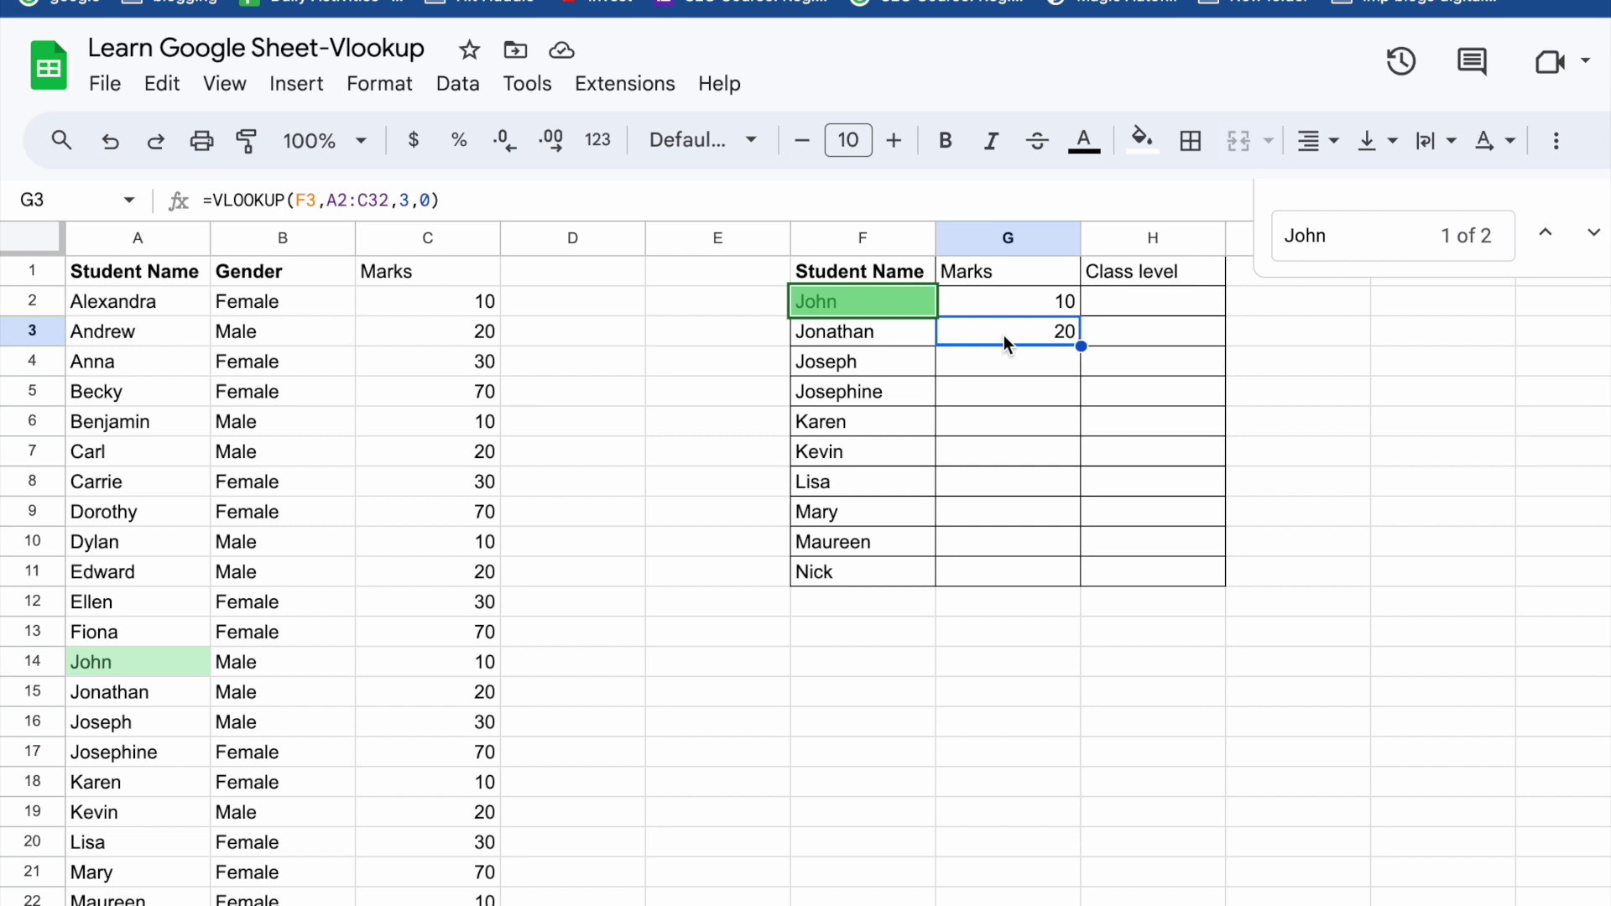
Copy the G3 formula into G4, G5 and G6
key(ctrl+c)
key(Down)
key(ctrl+v)
key(Down)
key(ctrl+v)
key(Down)
key(ctrl+v)
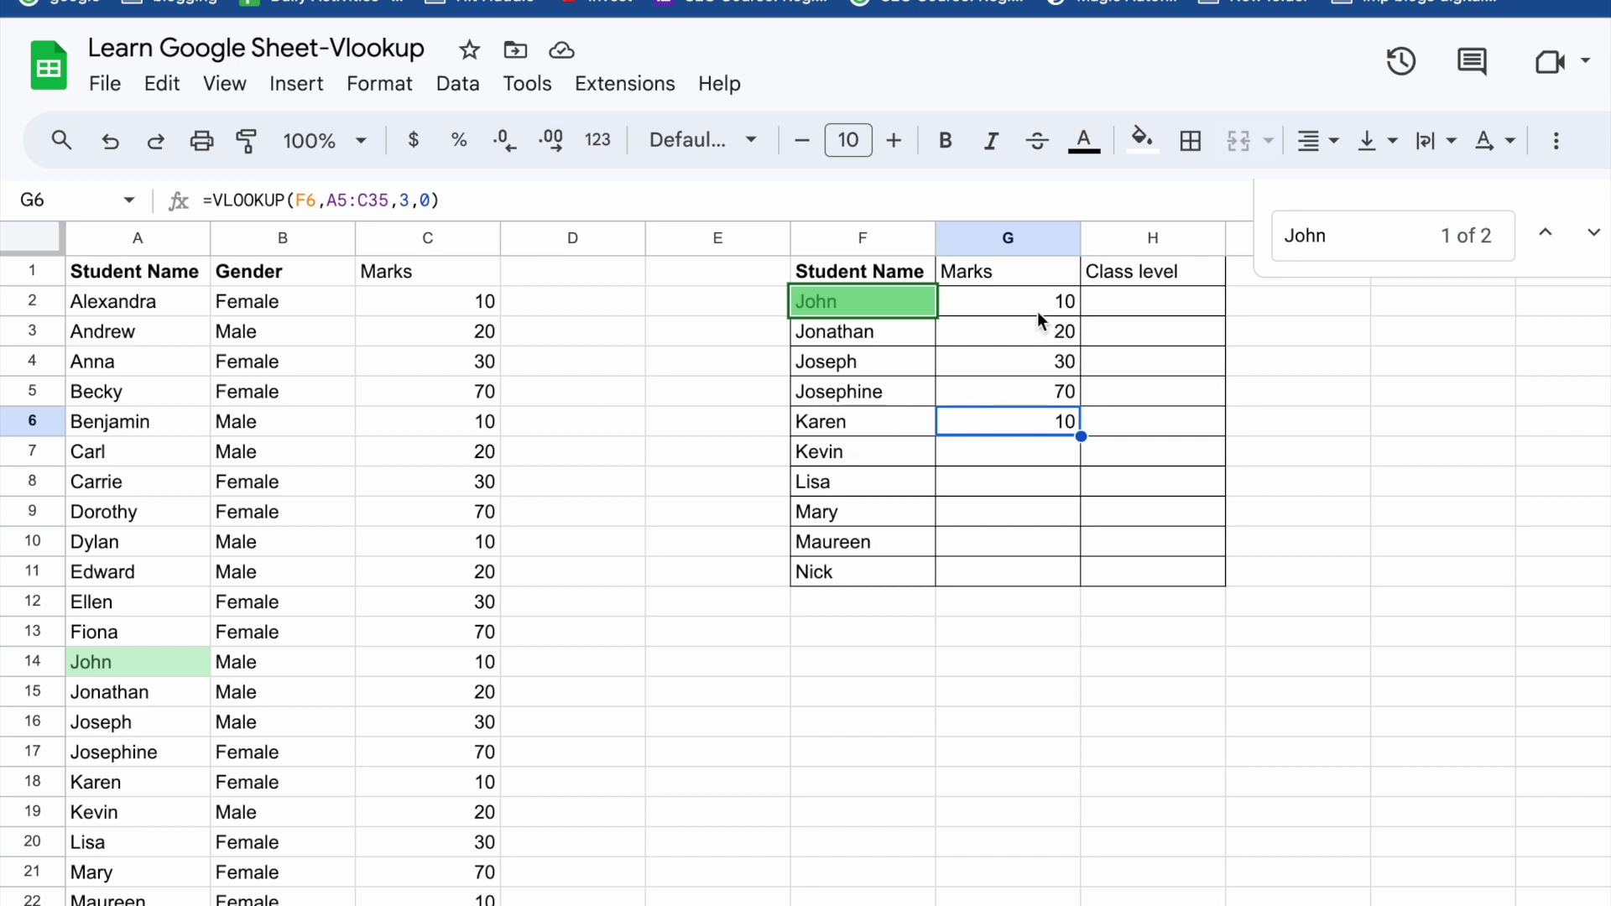
Compare the lookup ranges in the G2 and G6 formulas and locate the F3 student in the source table
click(842, 450)
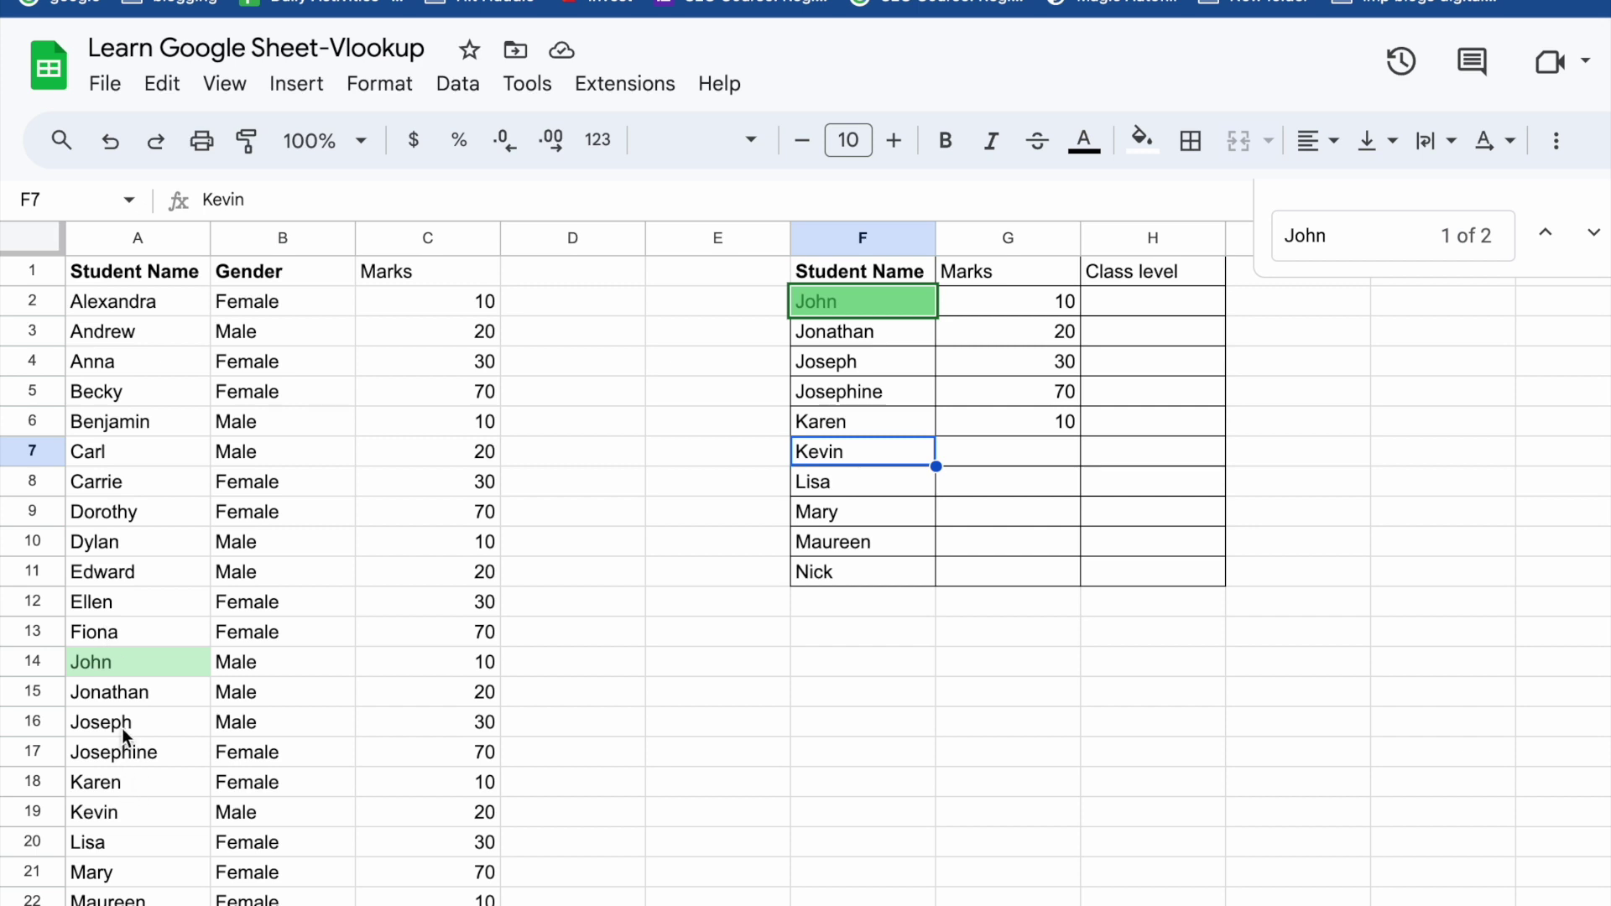
click(122, 702)
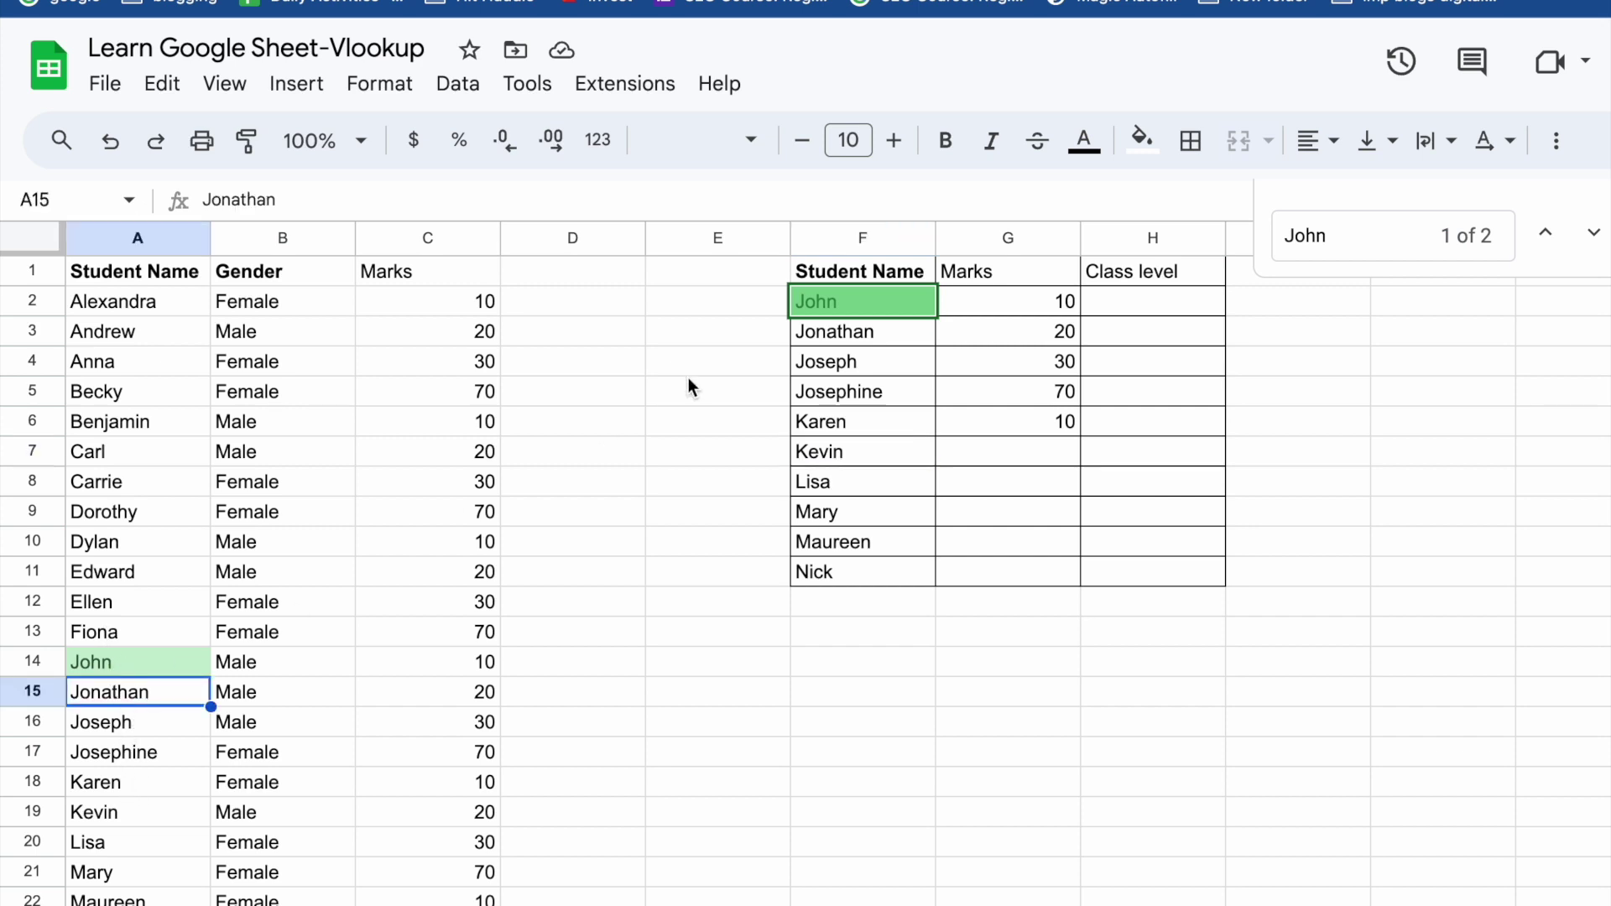
click(832, 334)
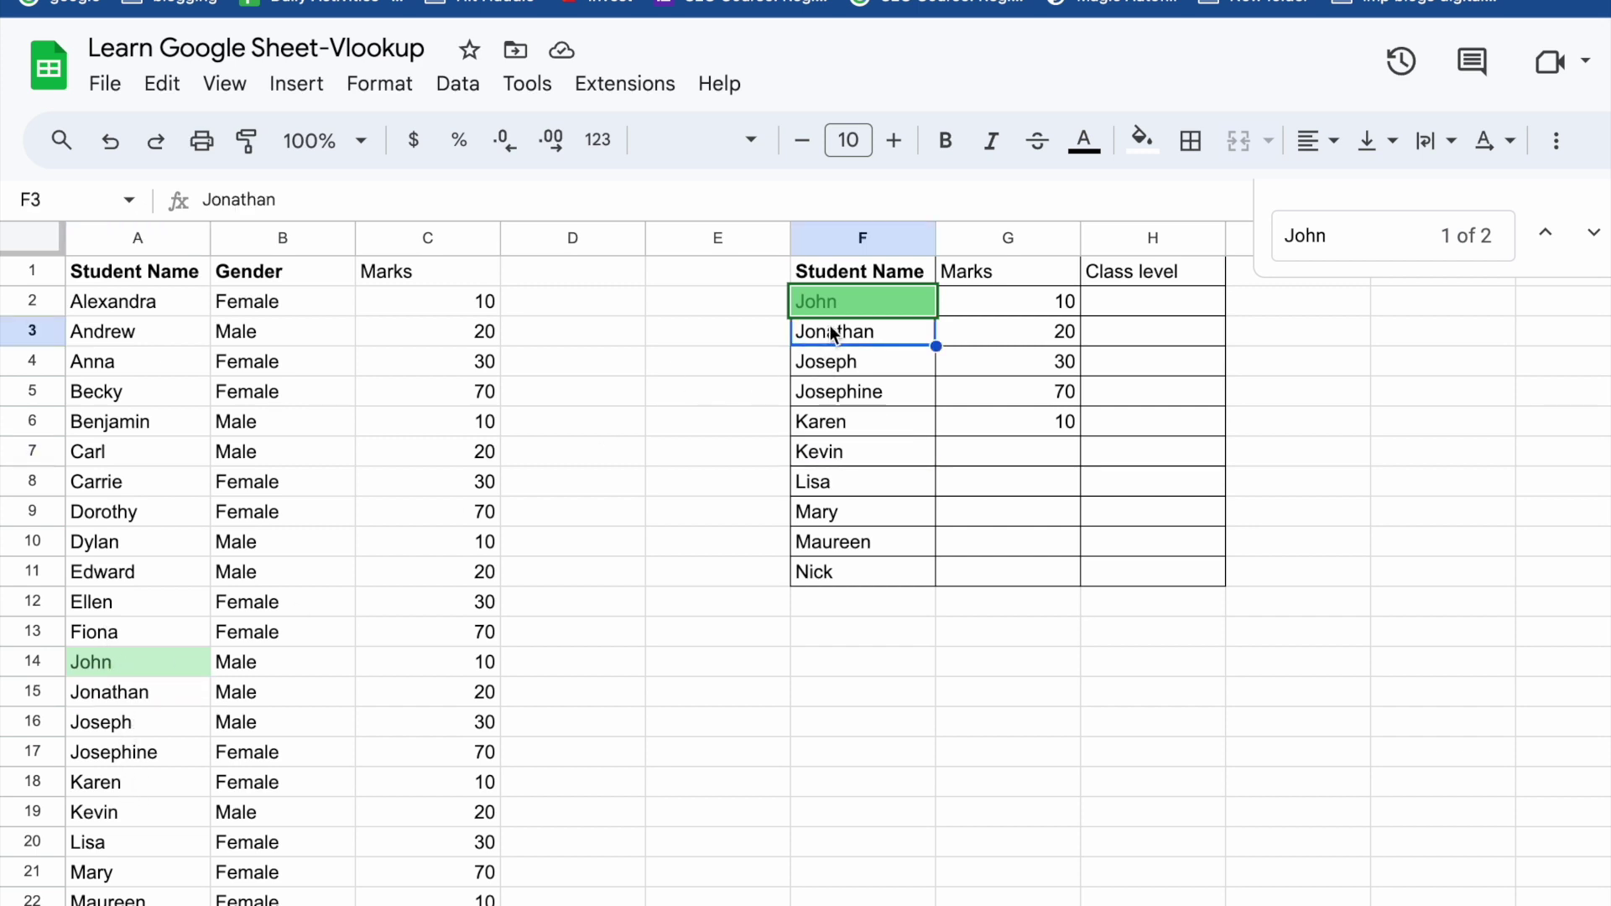
click(1032, 304)
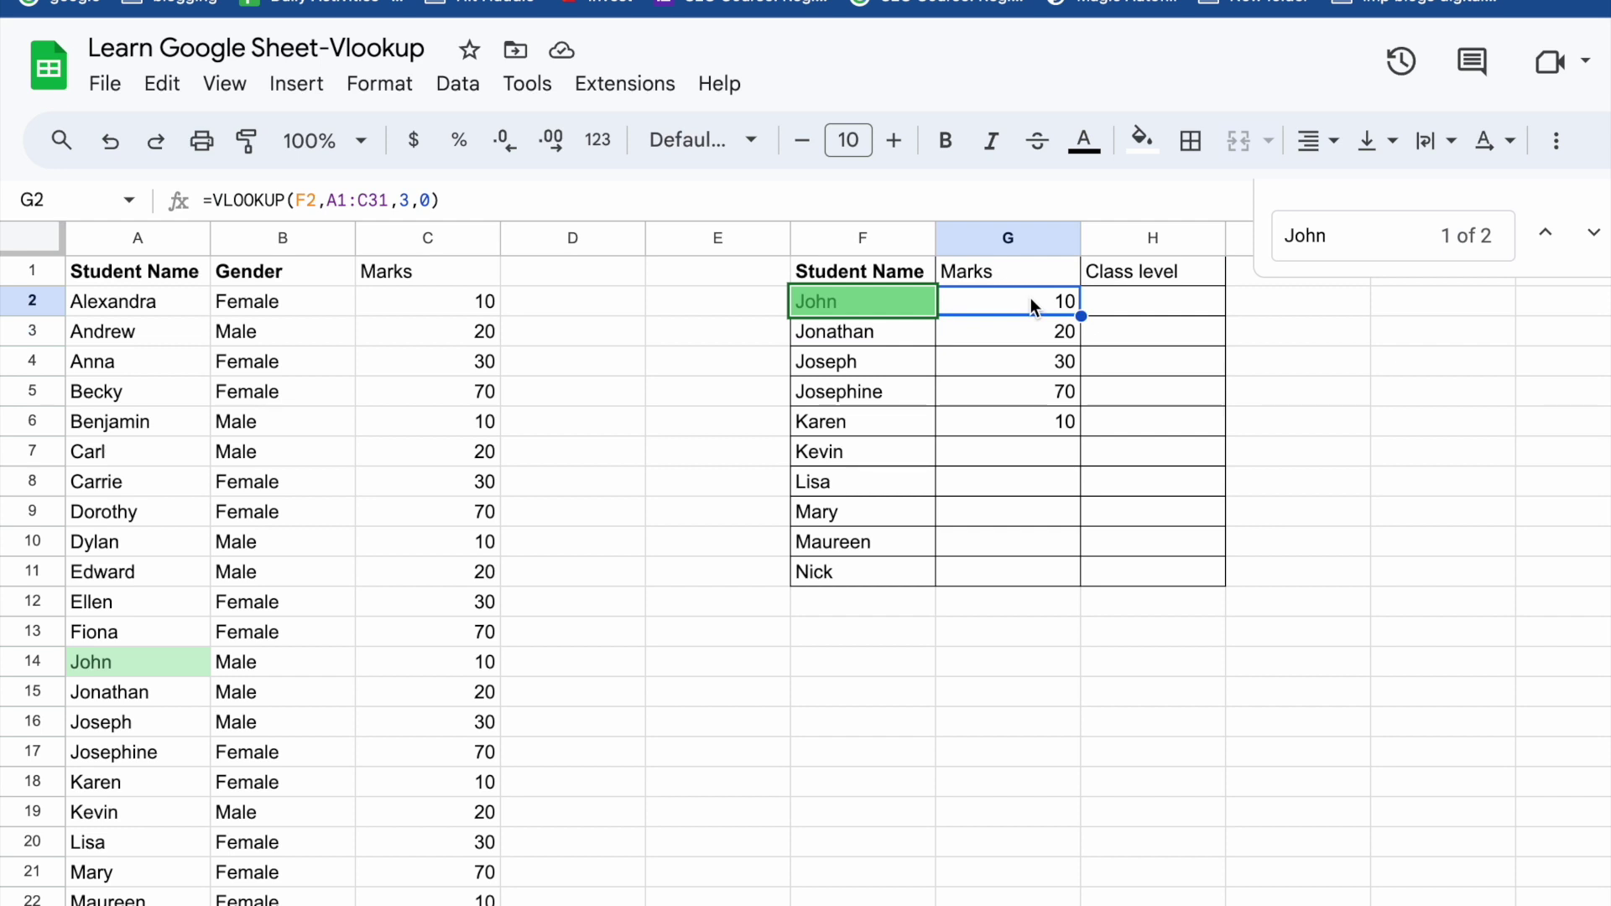
click(874, 357)
click(874, 422)
click(1005, 424)
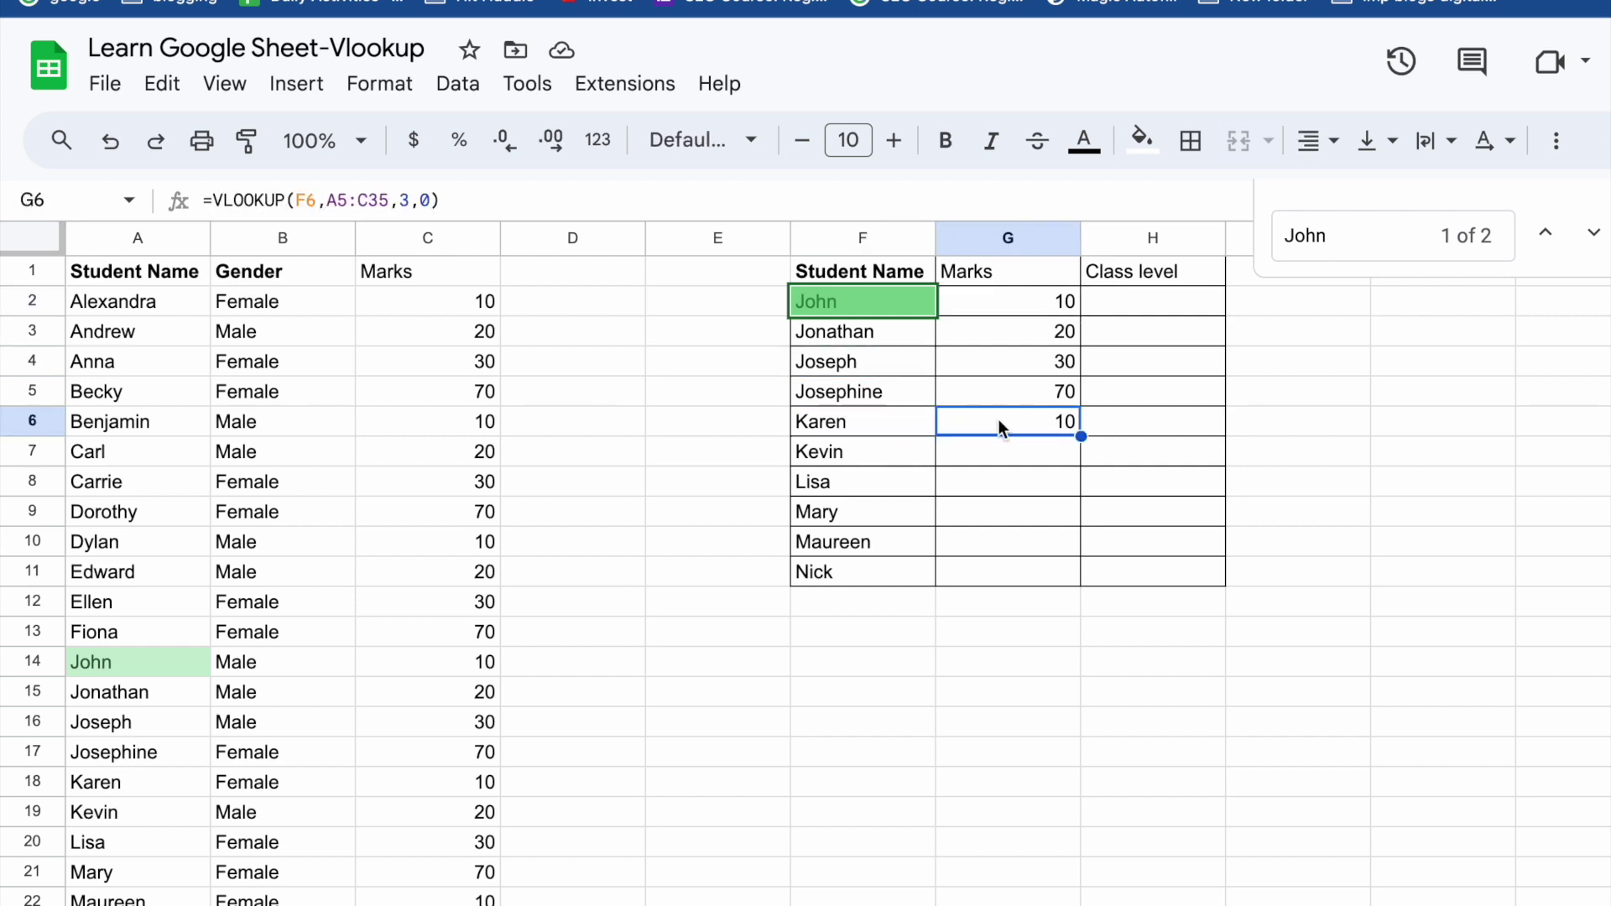
click(996, 303)
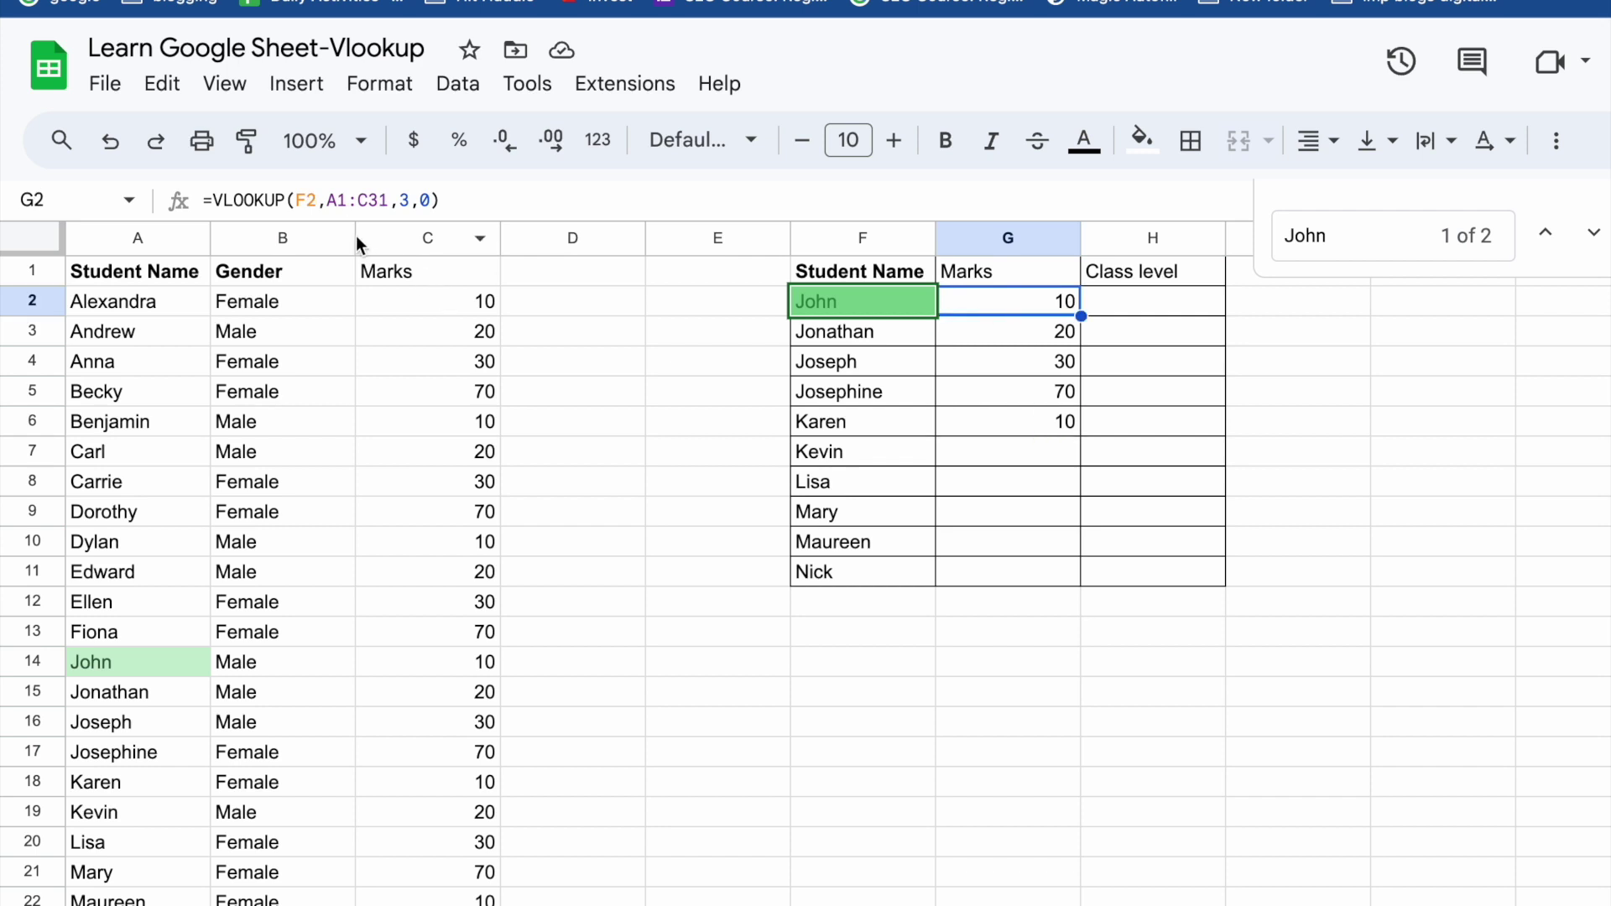
Make the lookup range in the G2 formula absolute as $A$1:$C$31
double_click(995, 297)
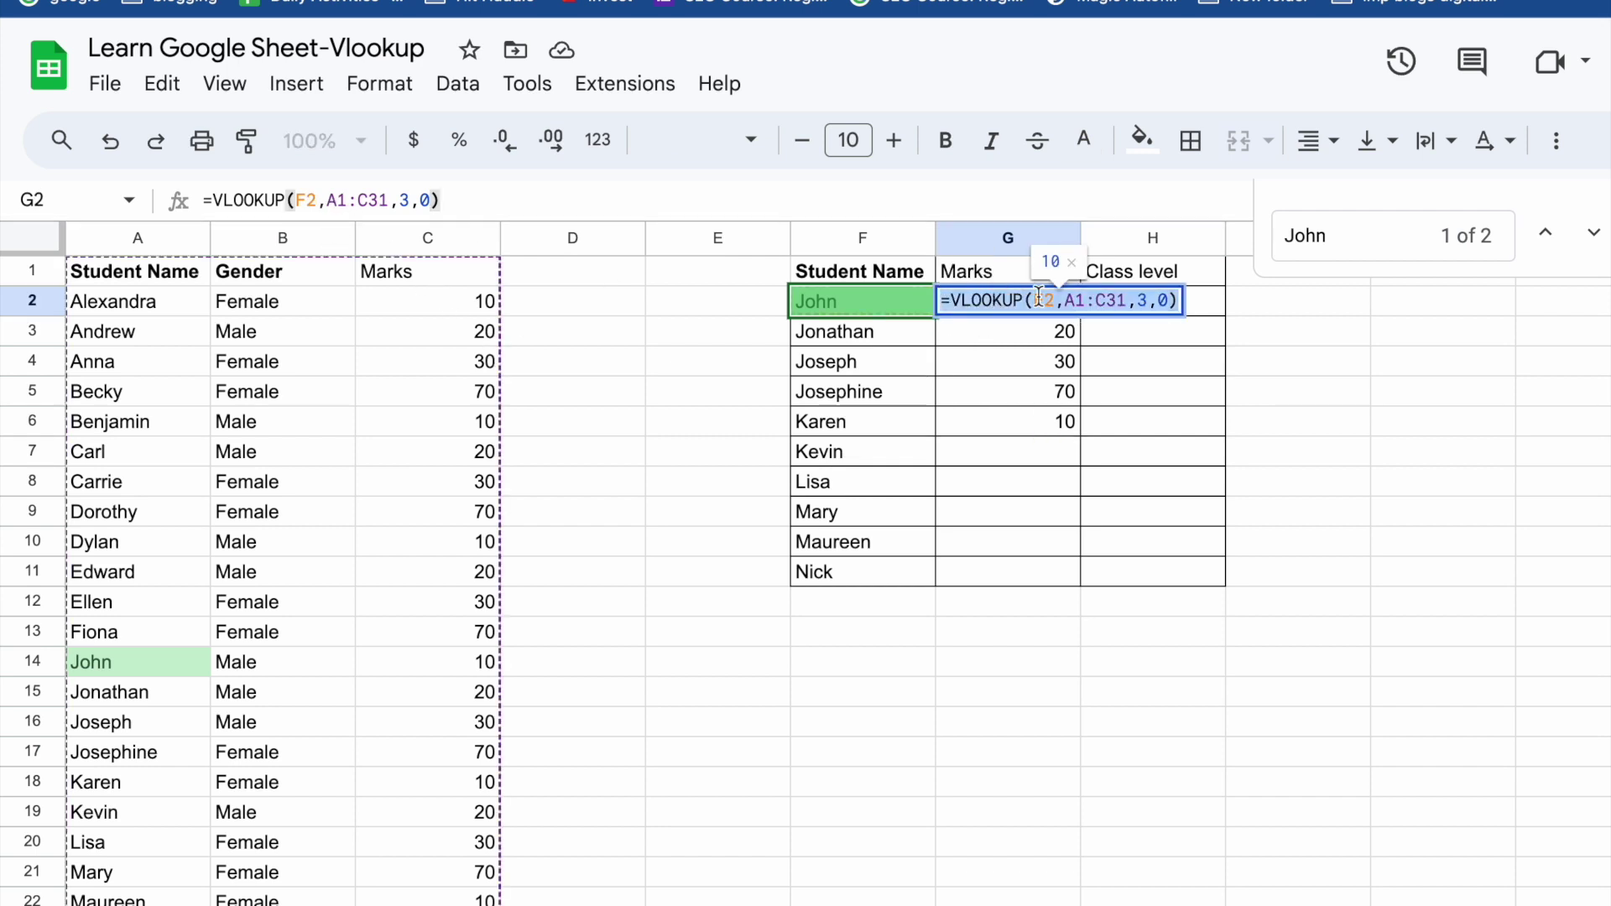
key(Left)
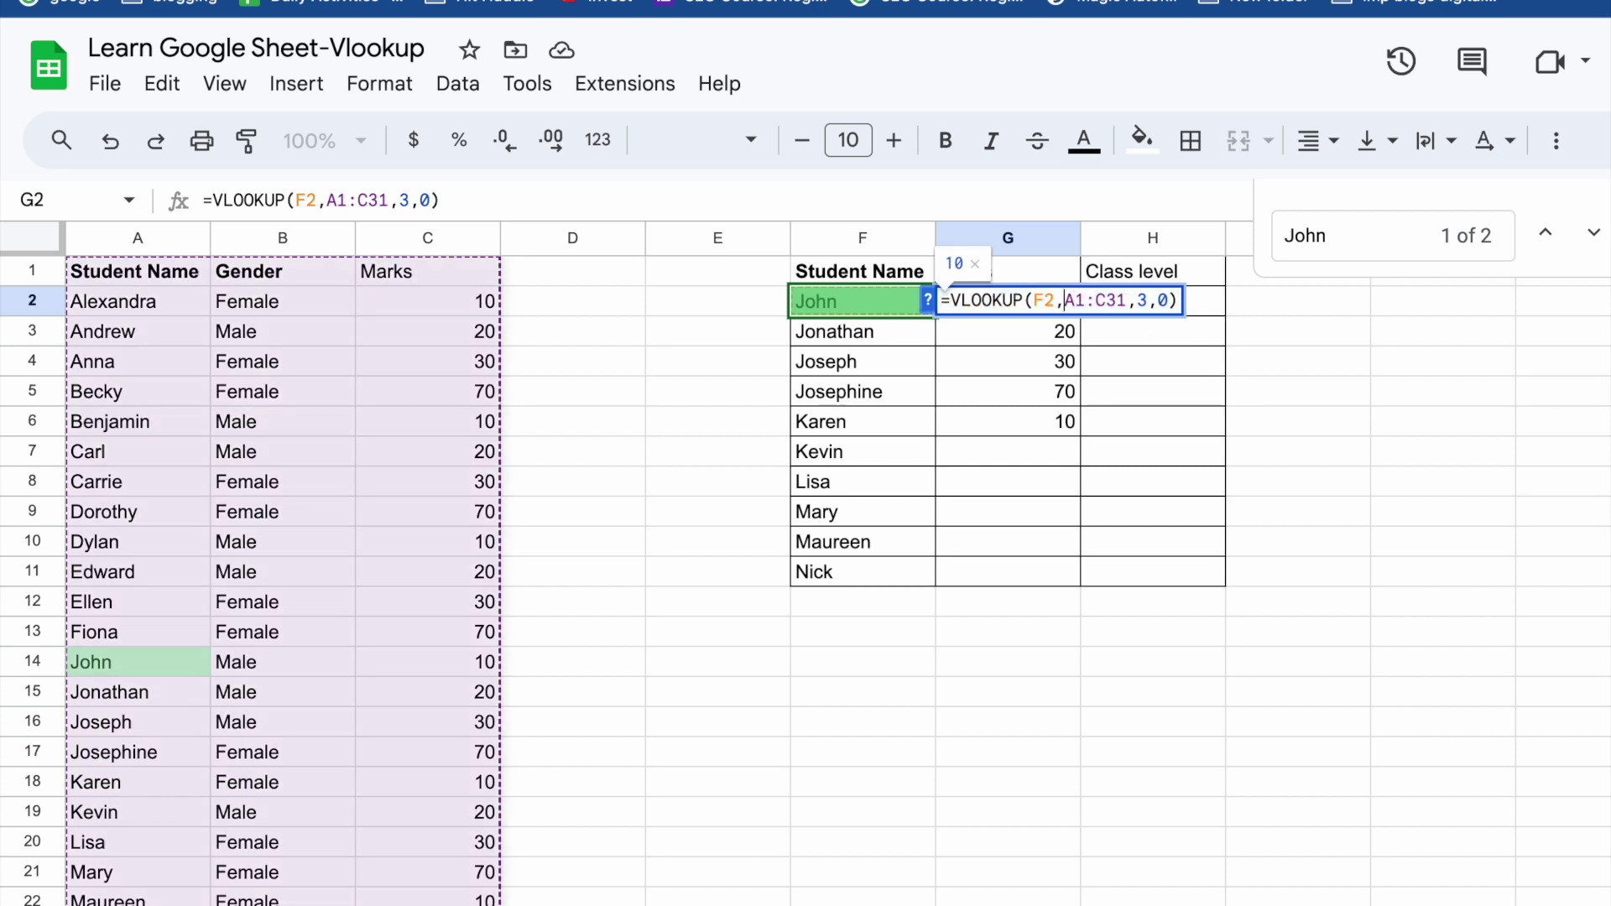
key(Right)
key(Left)
key(Right)
key(Left)
key(Left)
text($A)
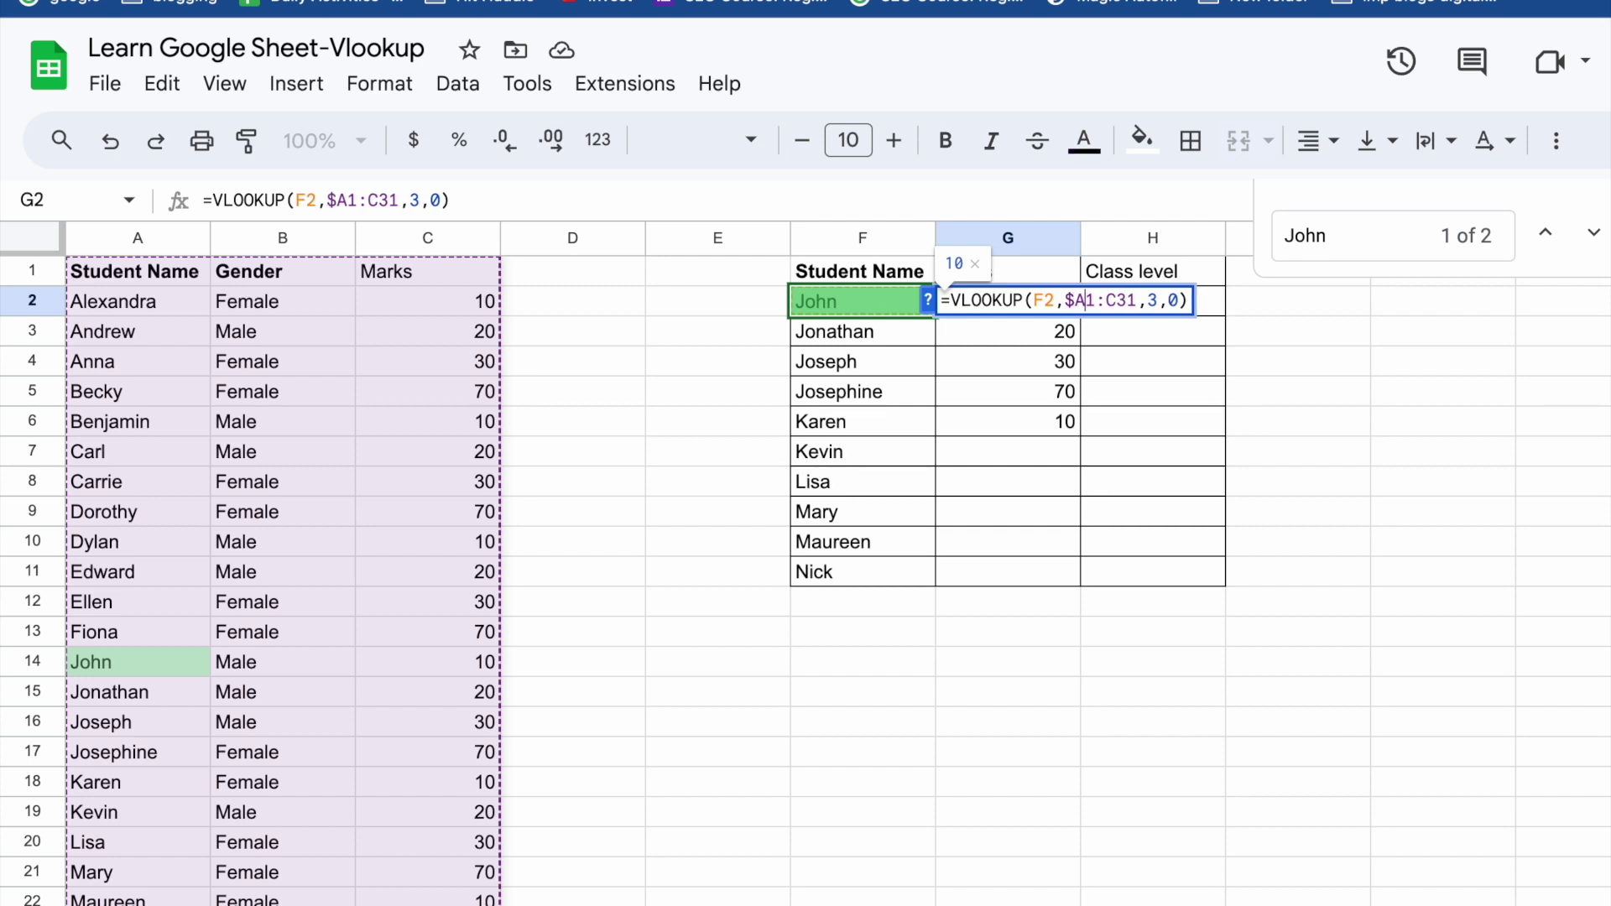
text($1:)
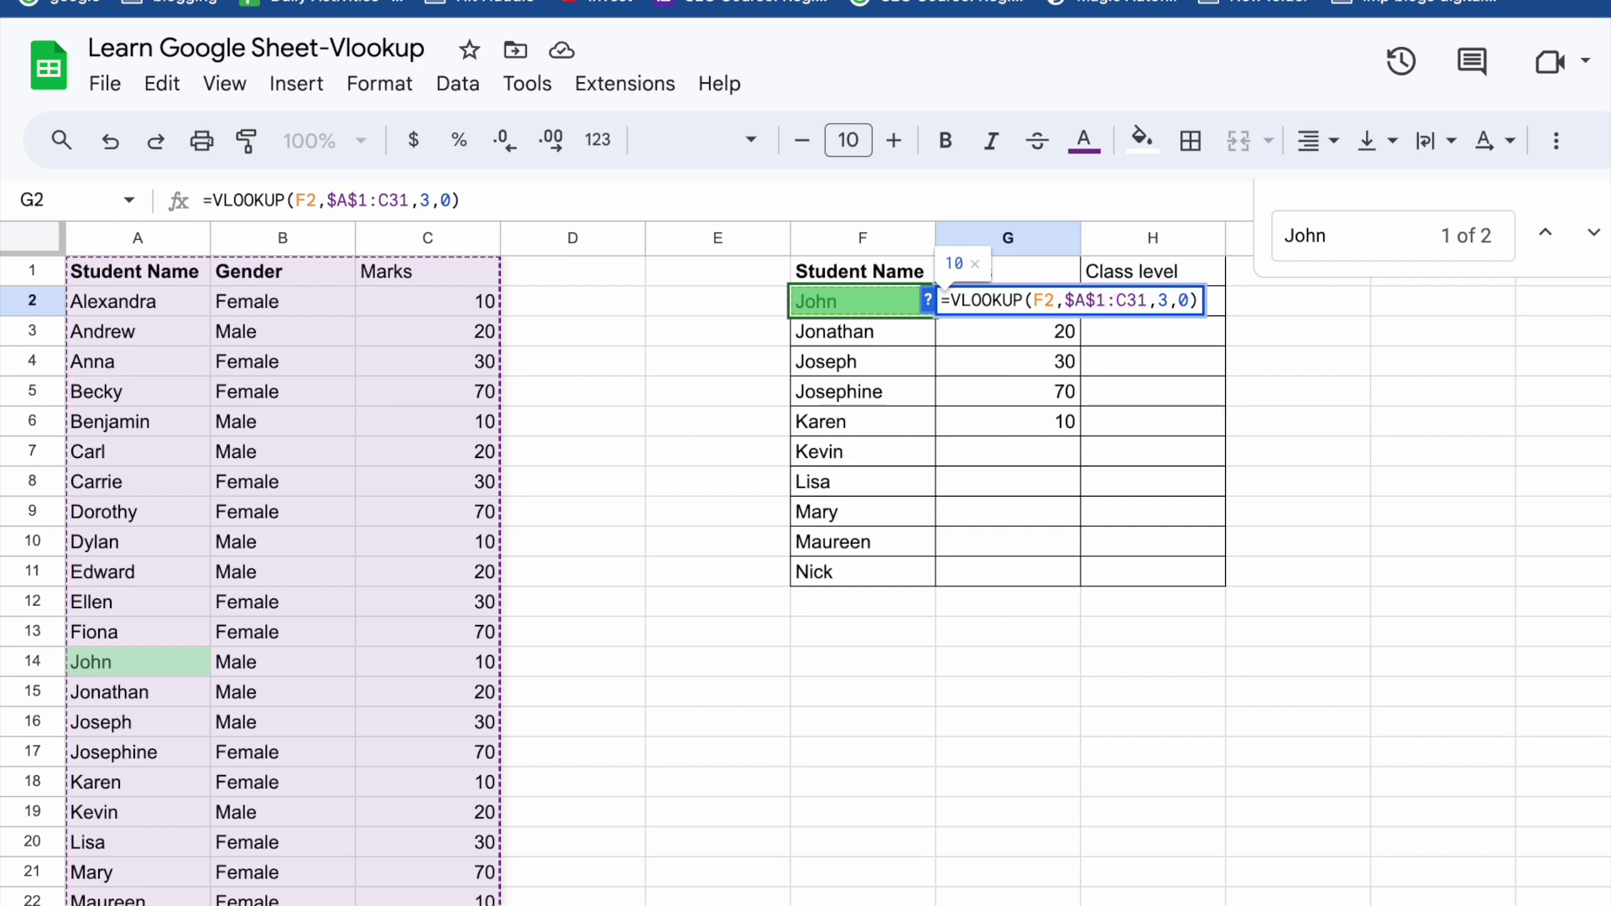
text($C$)
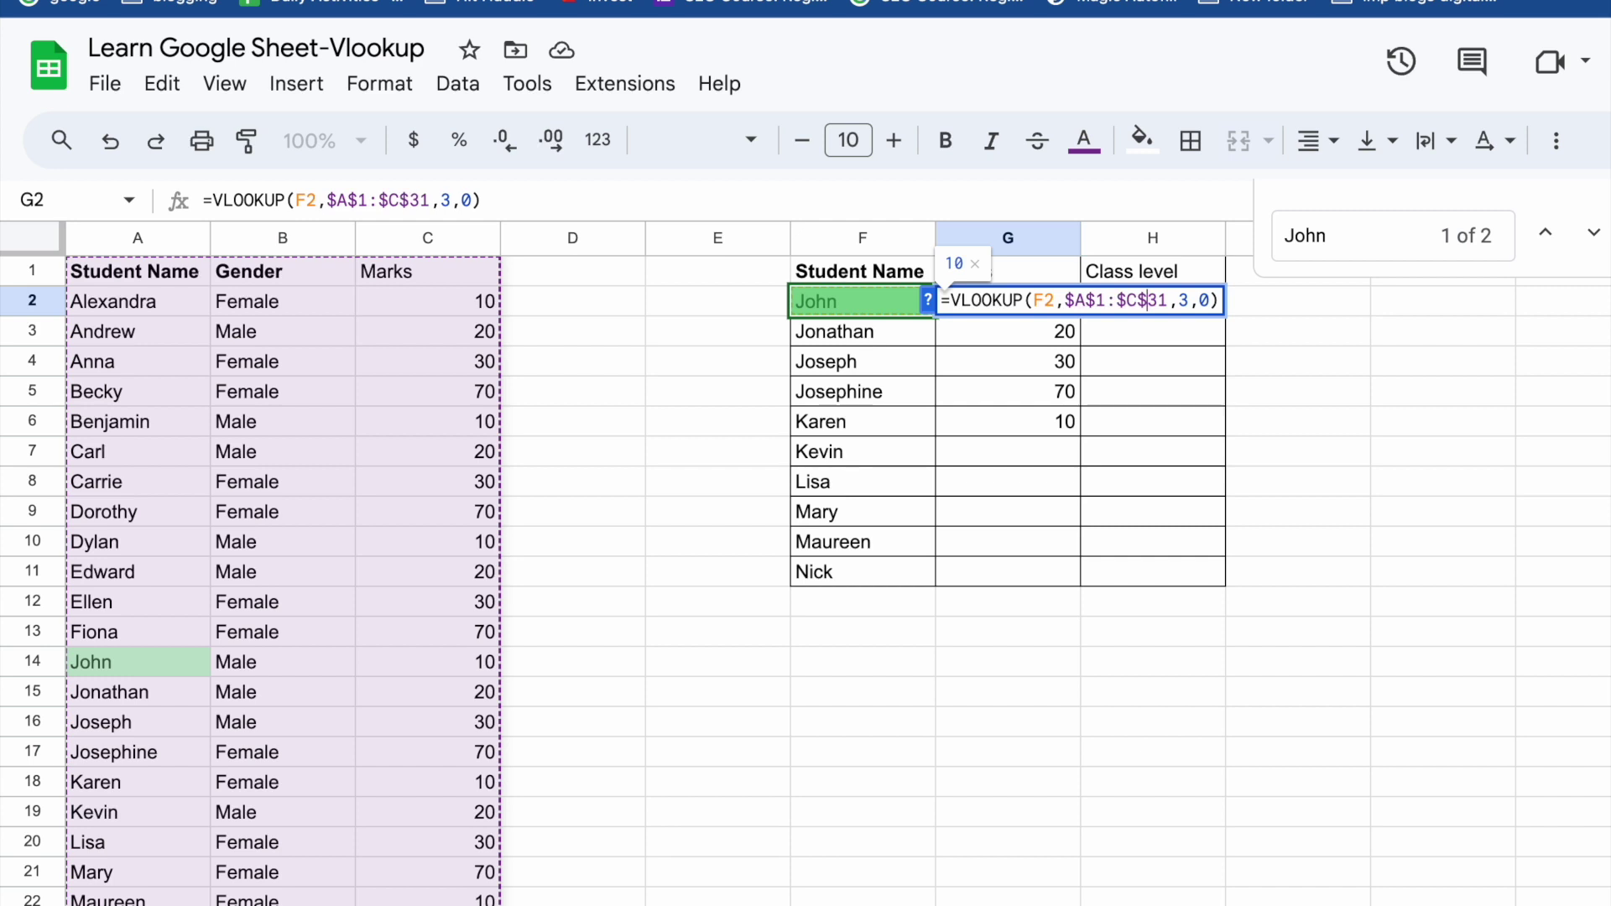
key(Return)
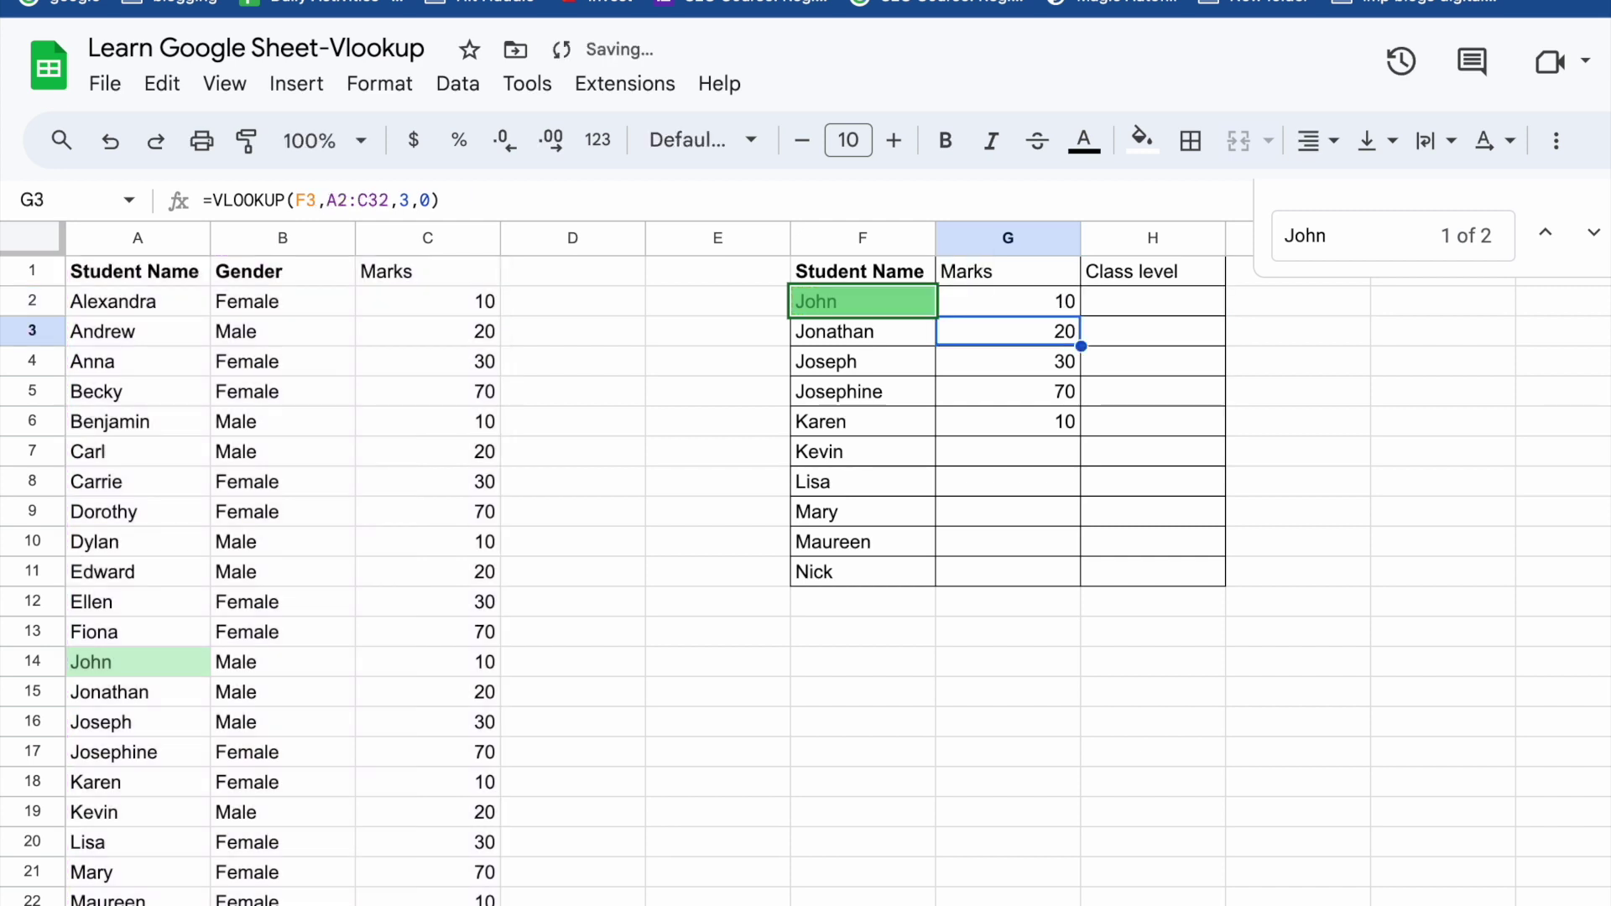
Copy the G2 formula with the absolute range into G3:G11, replacing the existing formulas
key(Up)
key(ctrl+c)
key(Down)
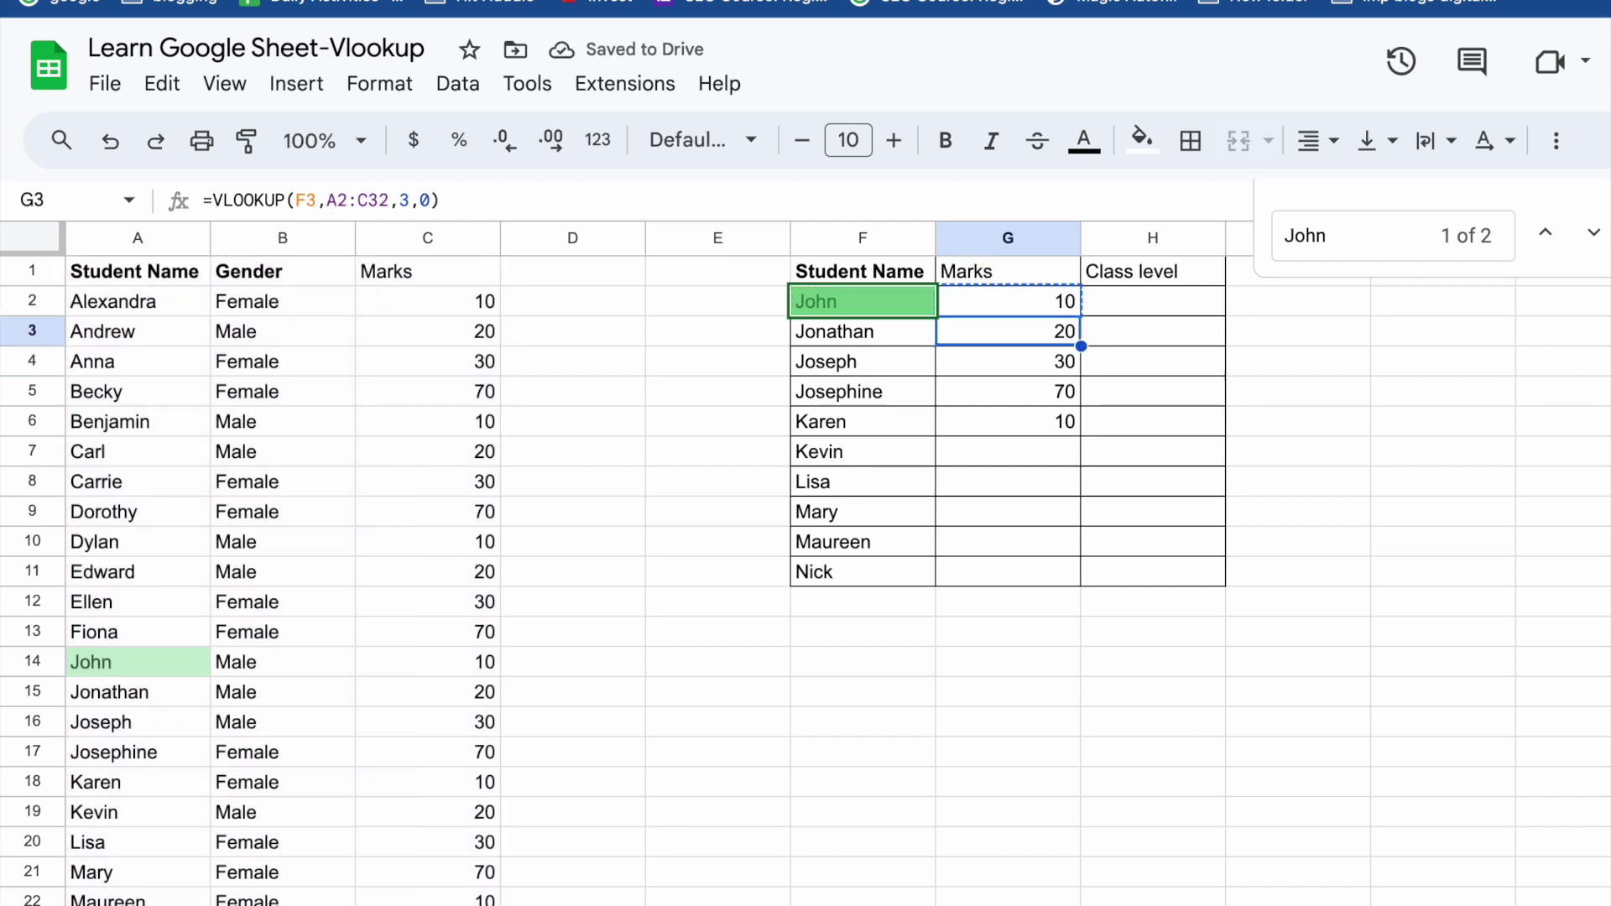
key(shift+Down)
key(shift+Down)
key(shift+Down)
key(shift+Down)
key(shift+Down)
key(shift+Down)
key(shift+Down)
key(shift+Down)
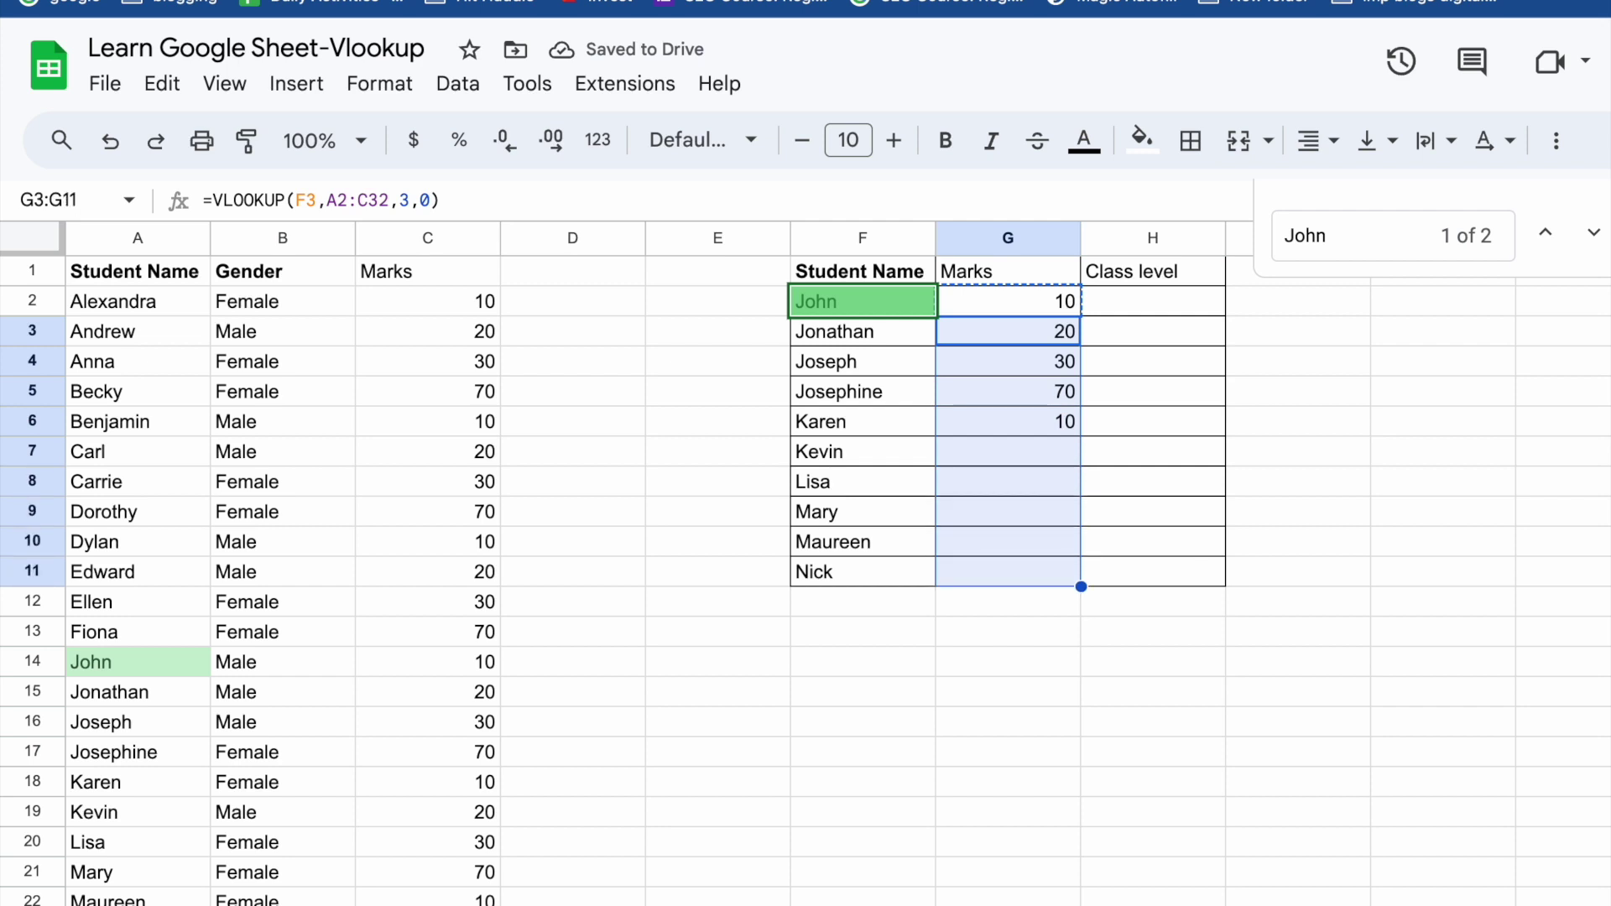
key(ctrl+v)
key(Escape)
Examine the formulas down the Marks column of the second table to check that each uses the fixed lookup range
key(Down)
key(Down)
key(Down)
key(Down)
key(Down)
key(Down)
key(Down)
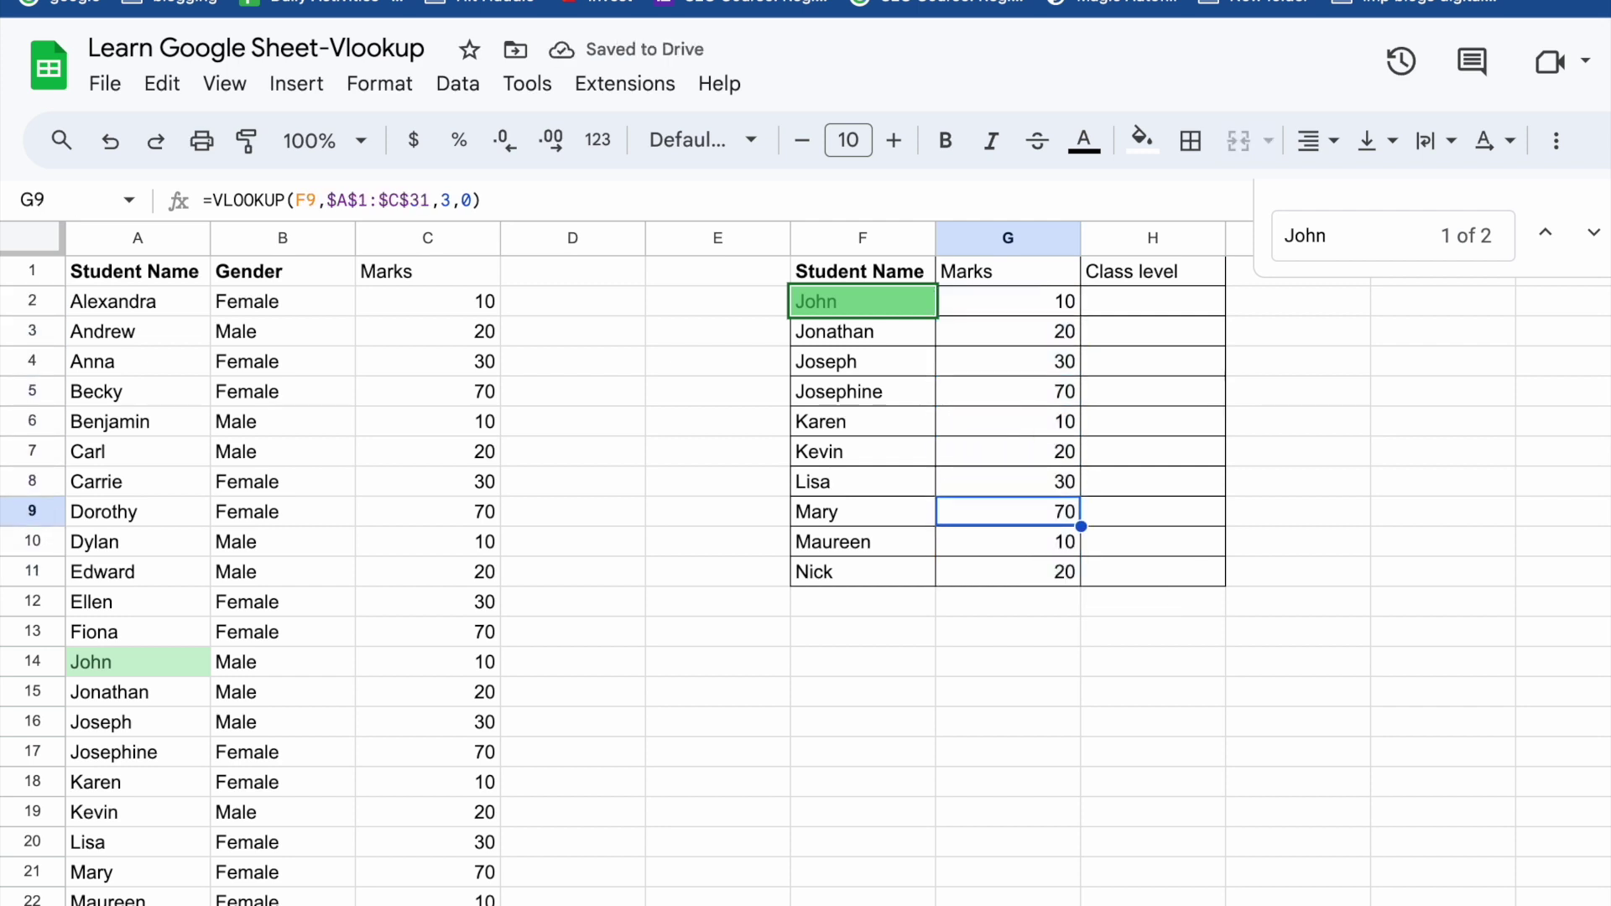
key(Down)
key(Up)
key(Up)
key(Up)
key(Up)
key(Up)
key(Up)
key(Up)
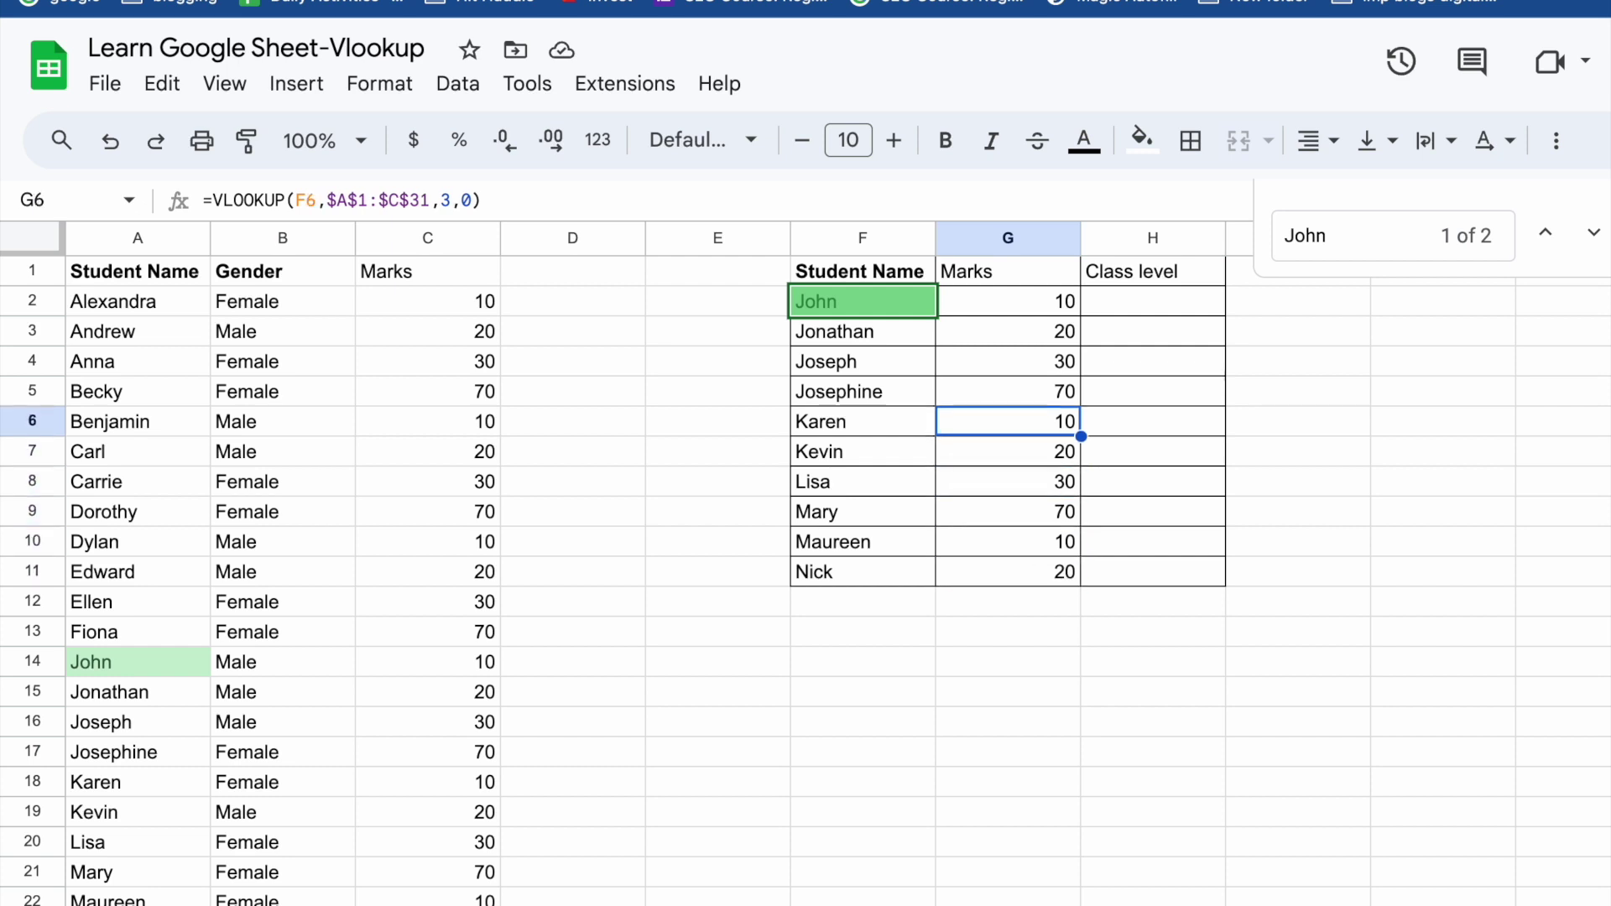
key(Up)
key(Up)
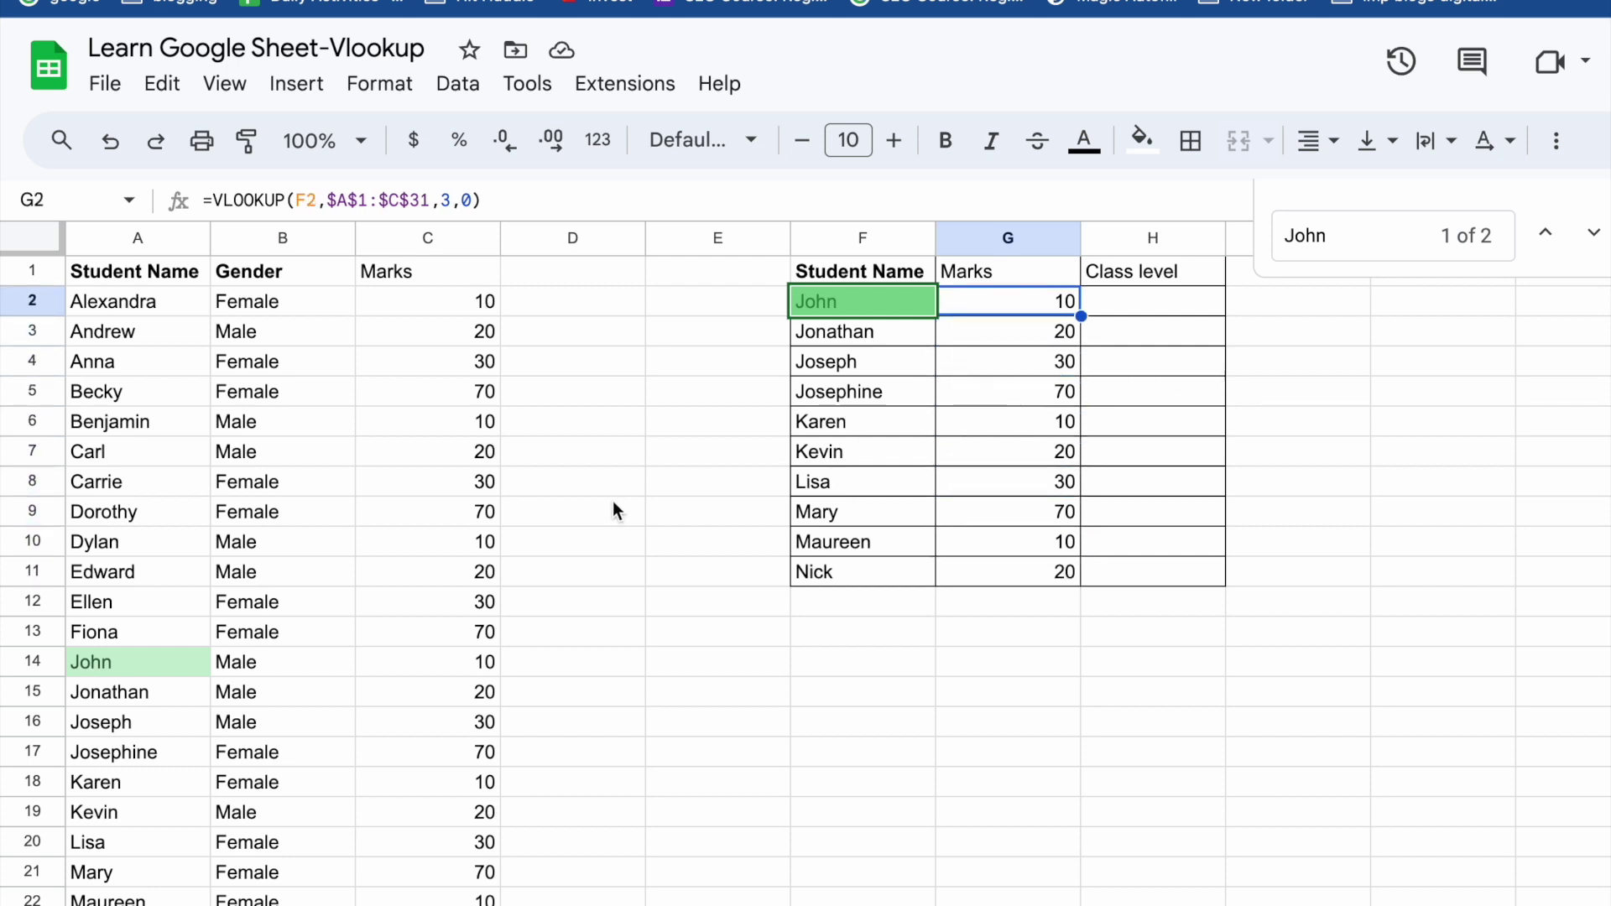
Extend the lookup range in the G2 formula to $A$1:$C$3100 and recheck its lookup key in F2
click(865, 299)
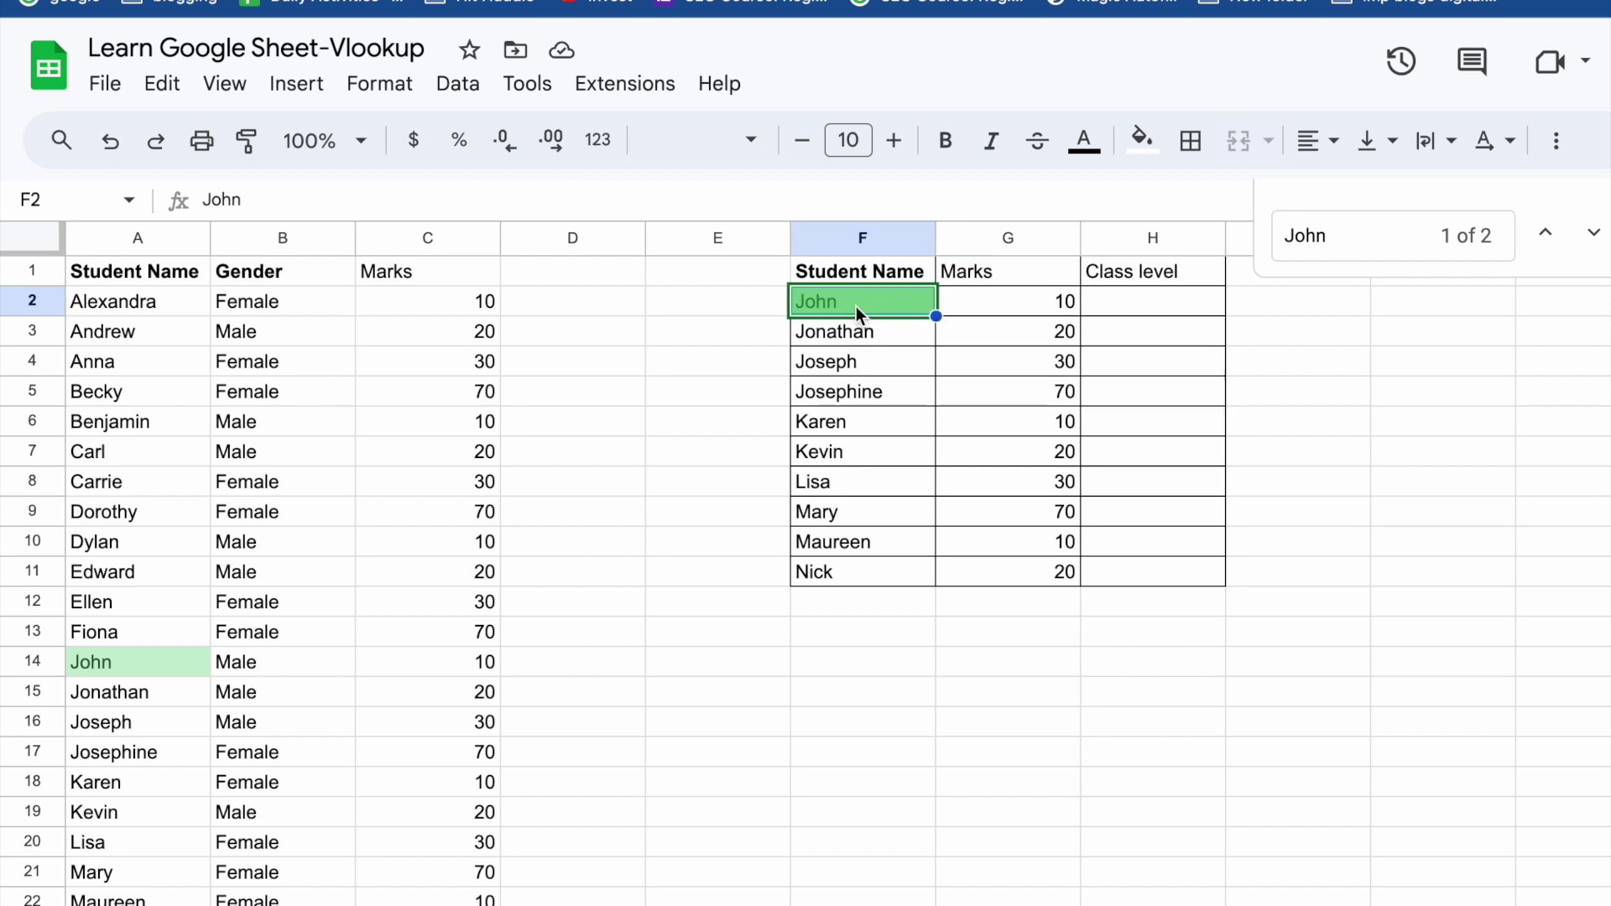
click(980, 307)
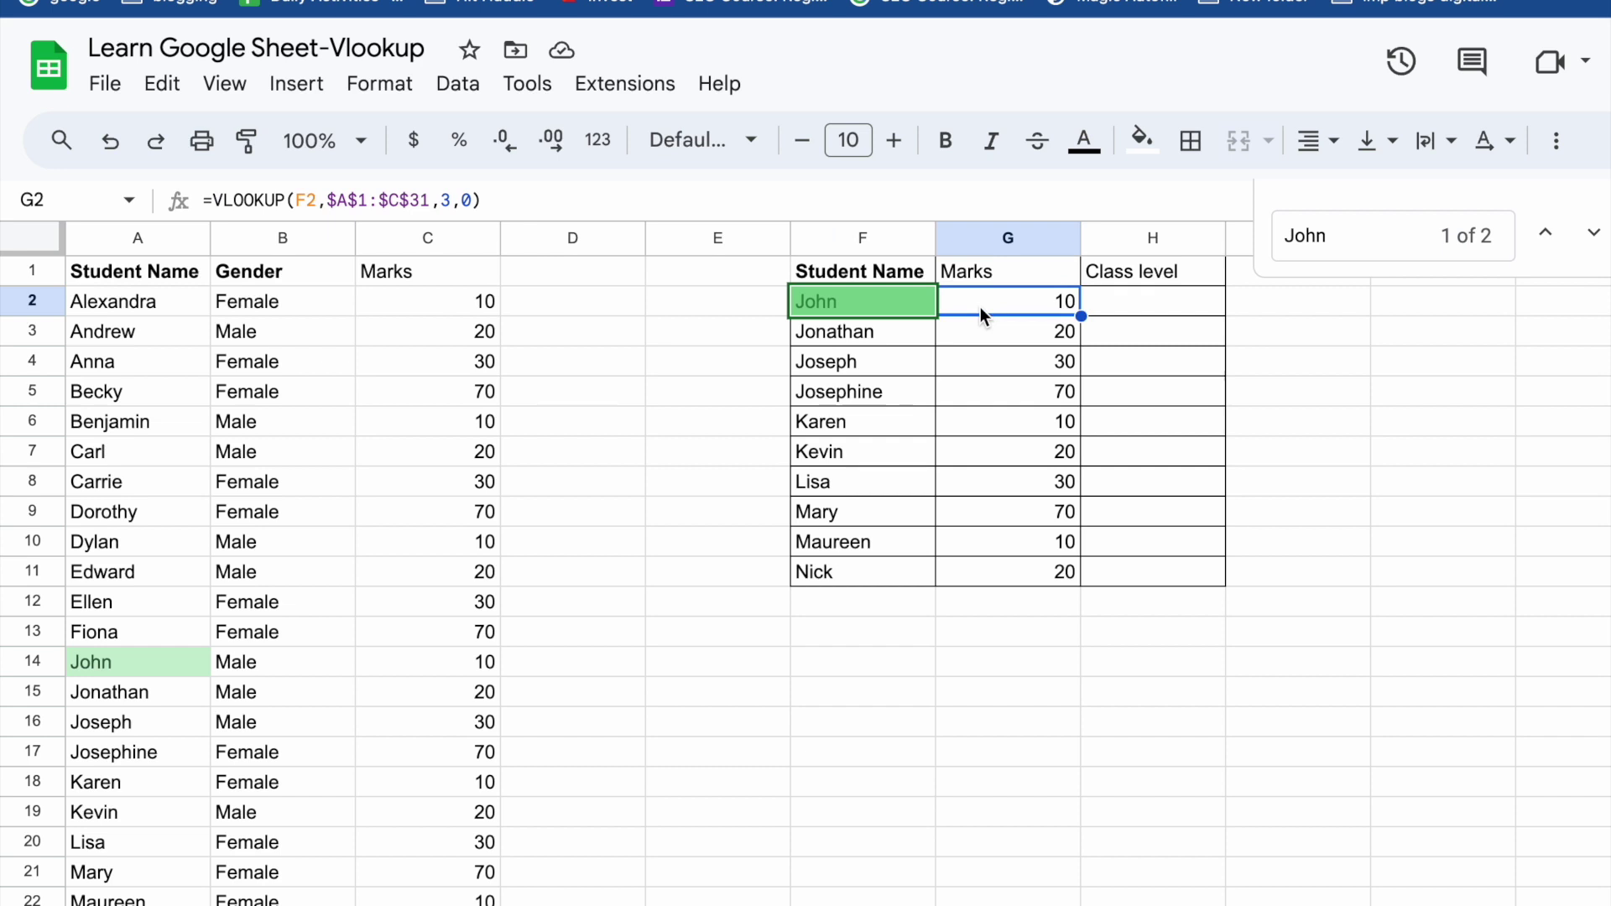
double_click(978, 312)
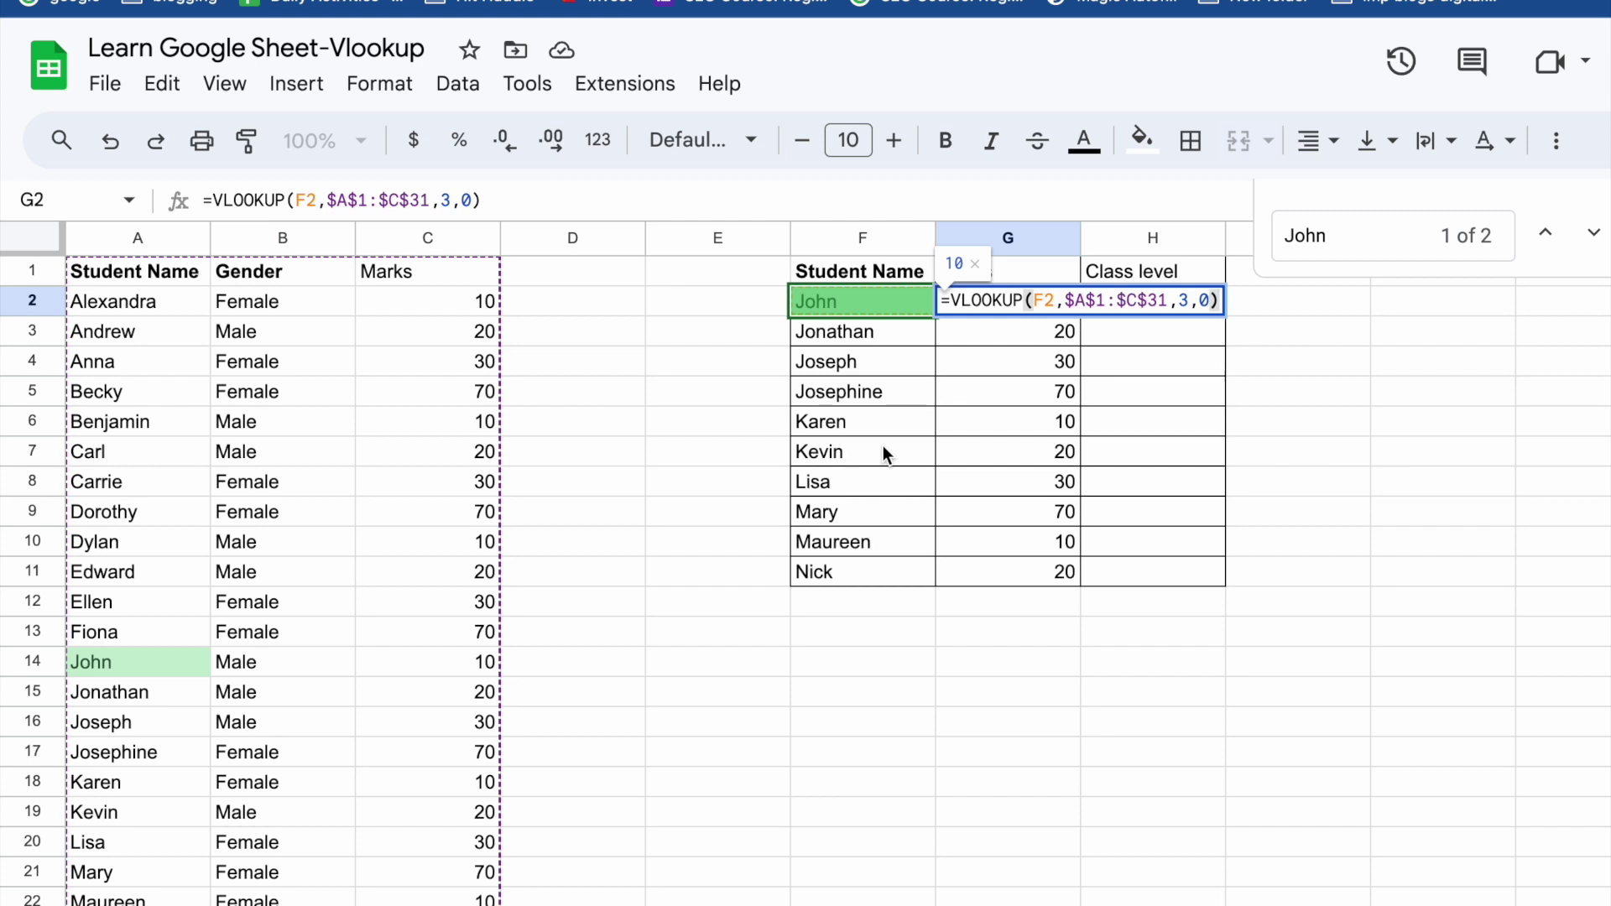
click(1181, 302)
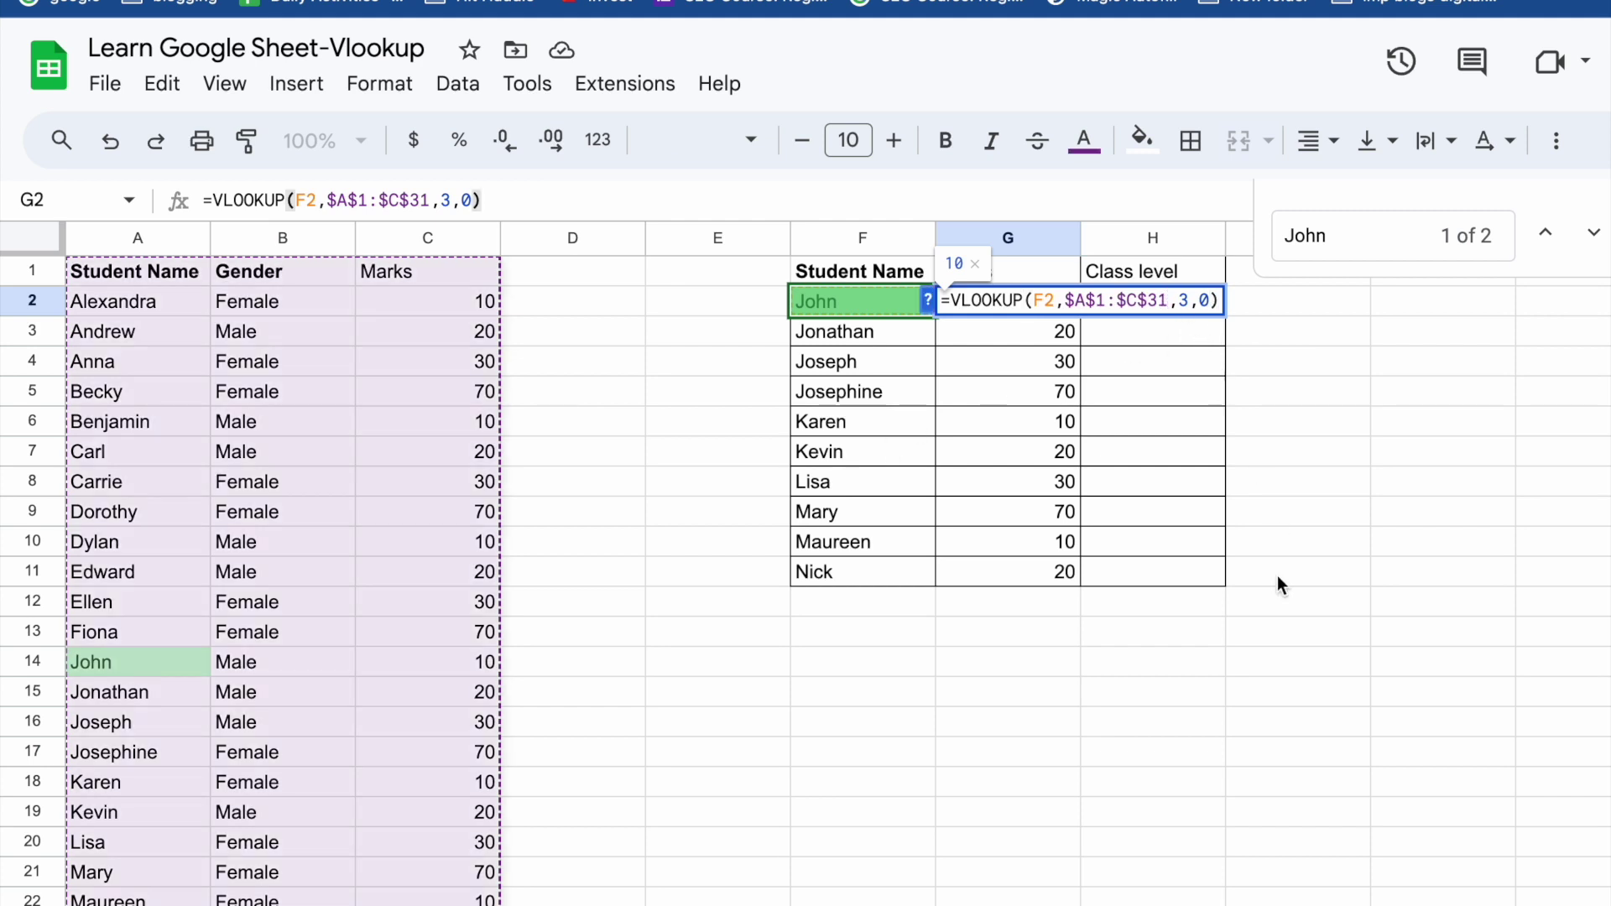
text(00)
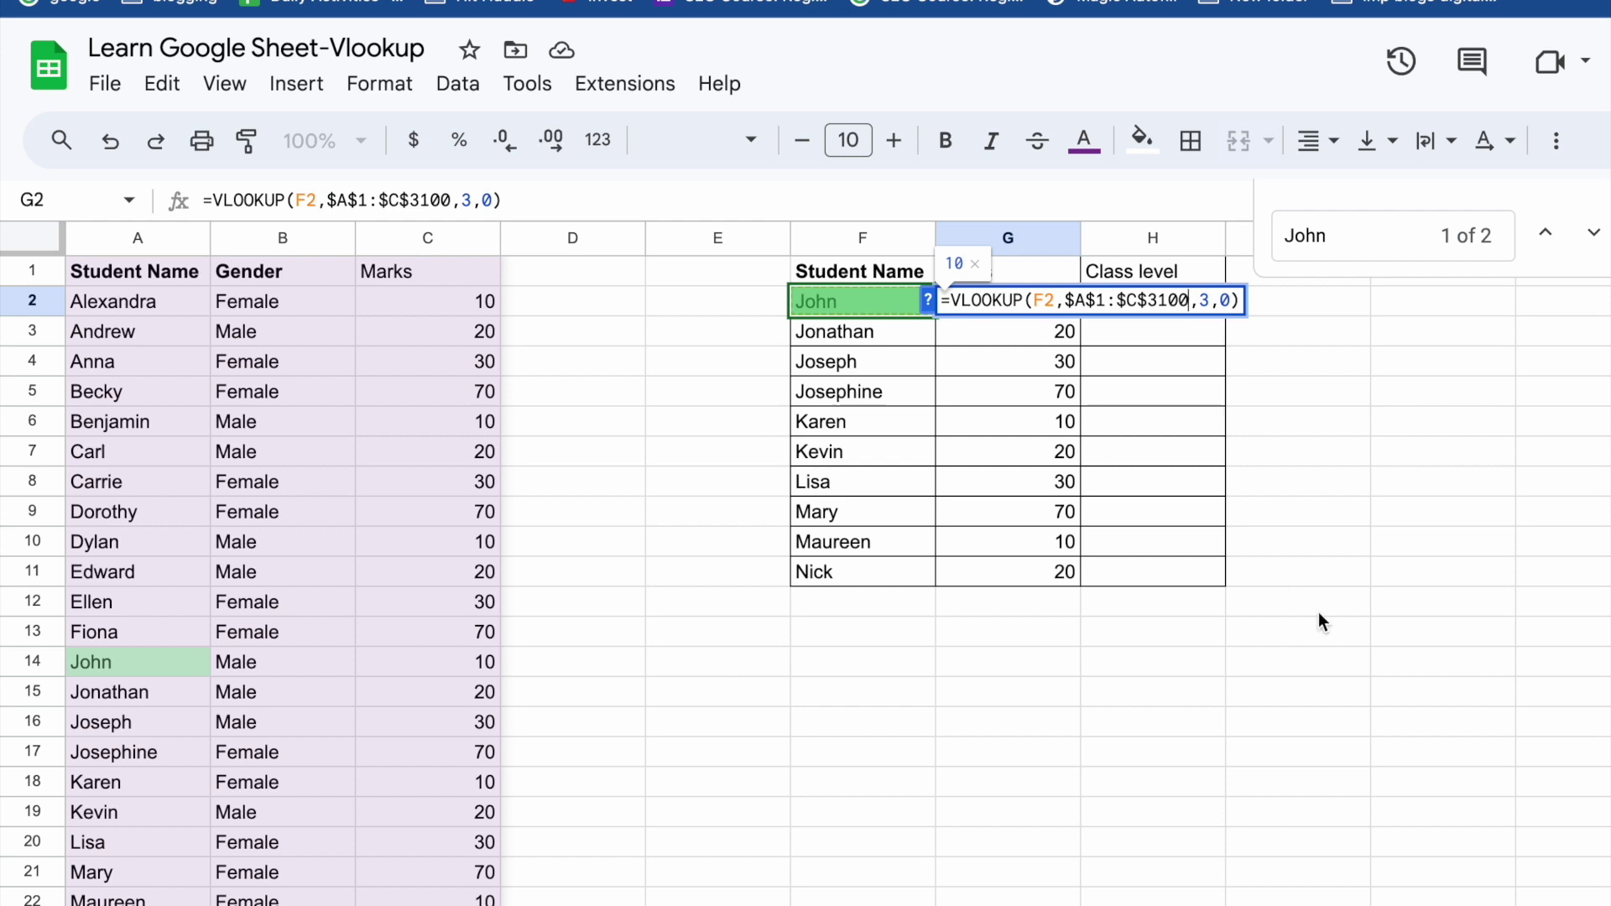
click(1052, 520)
click(1020, 305)
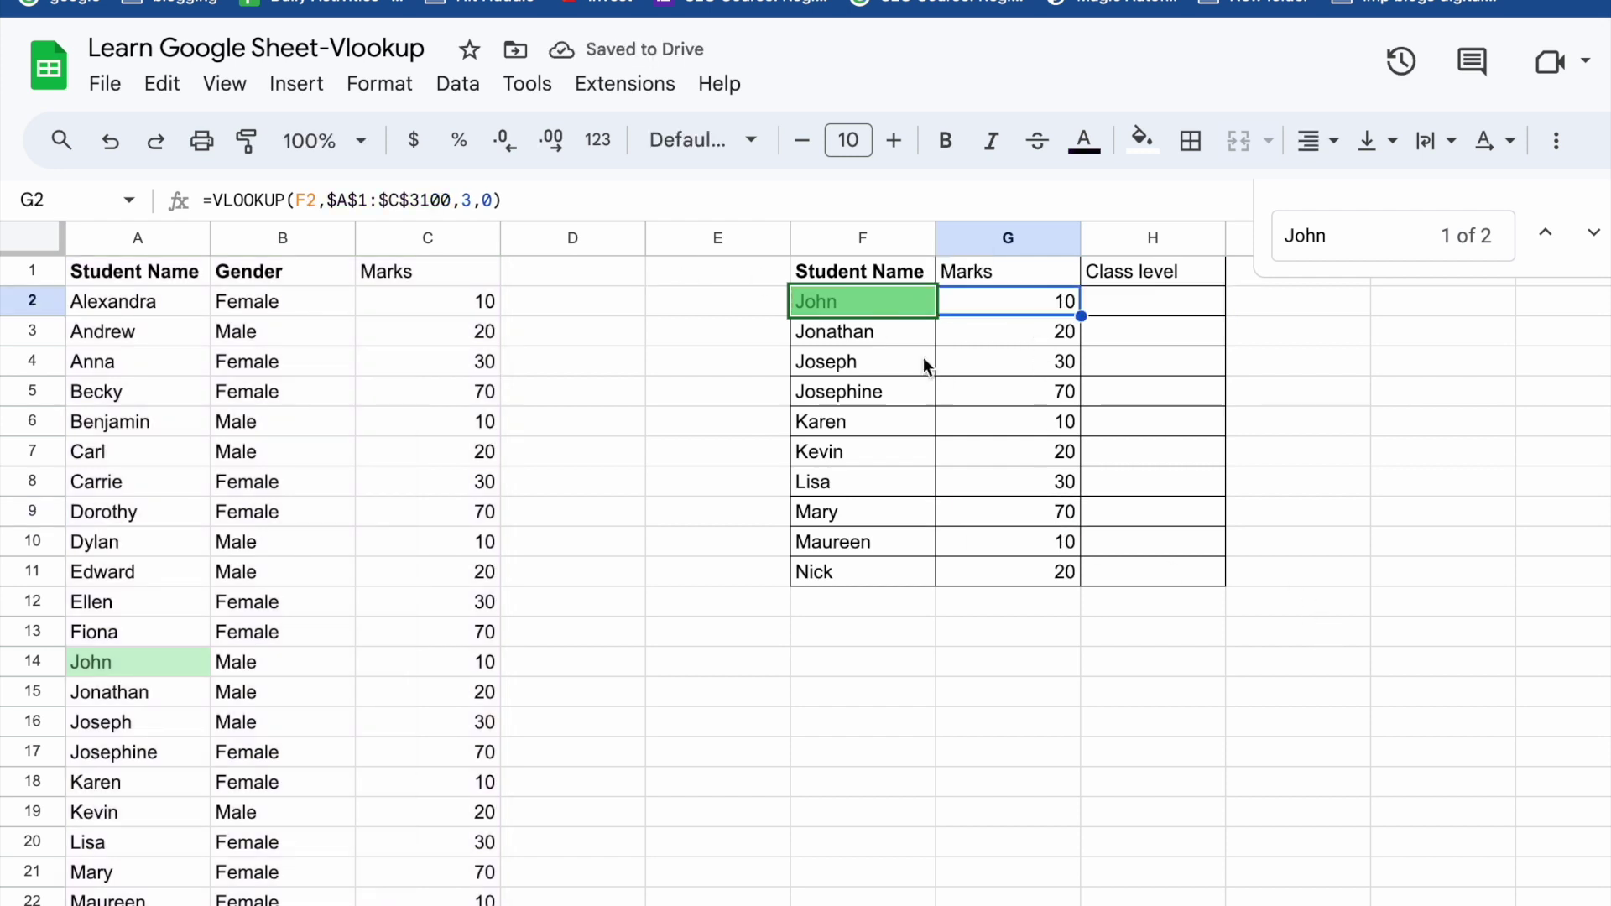
click(859, 313)
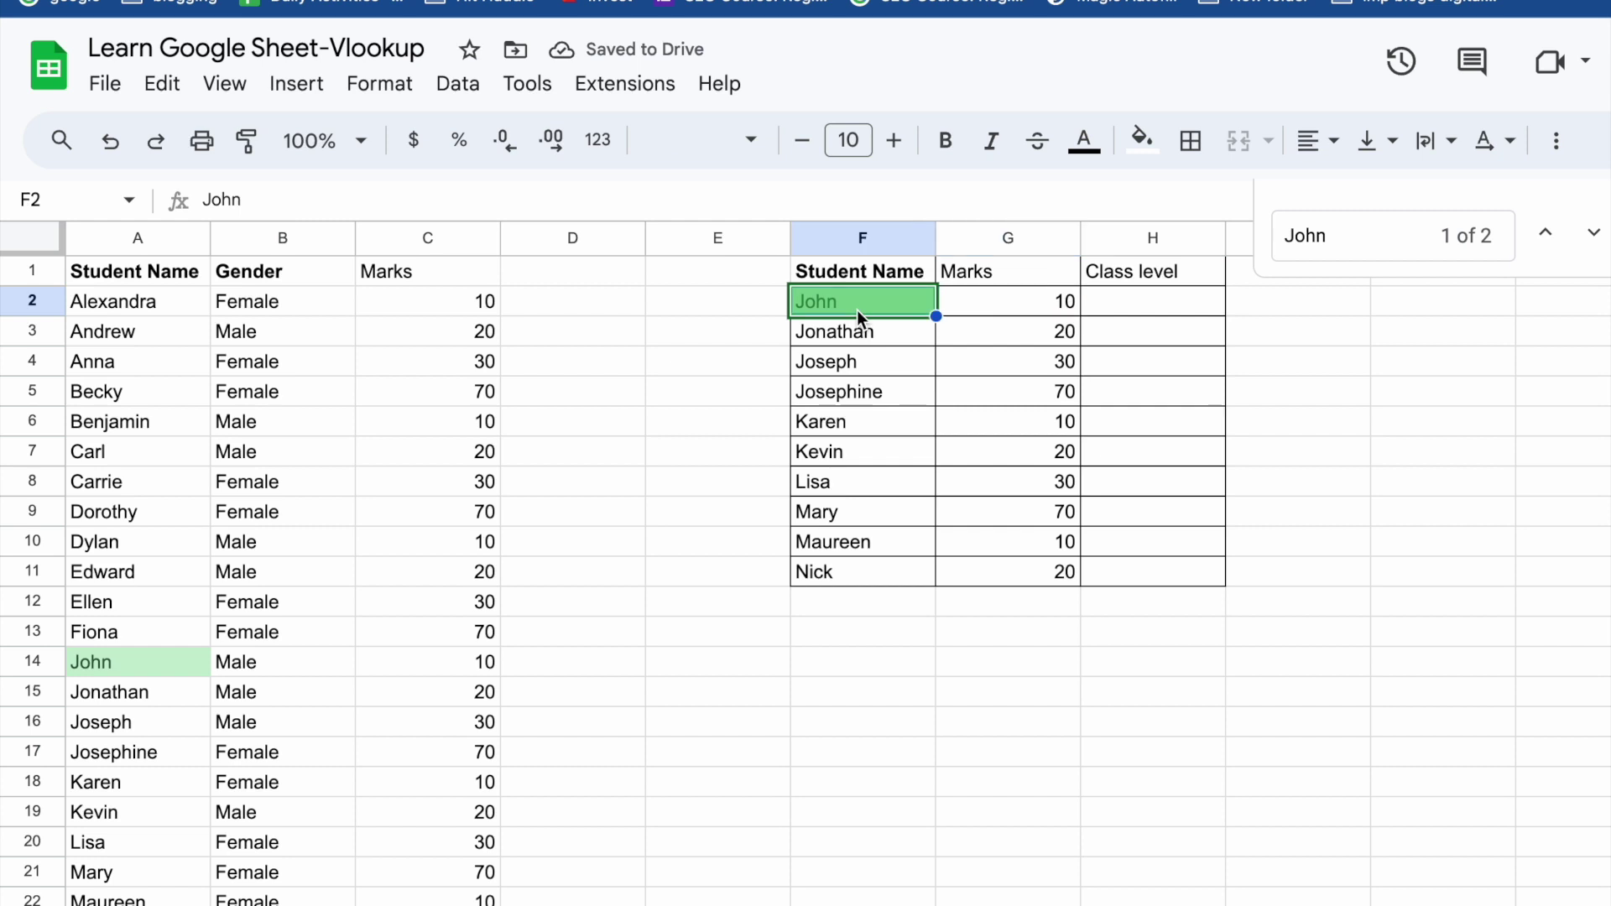
Examine the G2 formula, tracing its lookup key F2 and range $A$1:$C$3100 to the matching student in A14
click(977, 277)
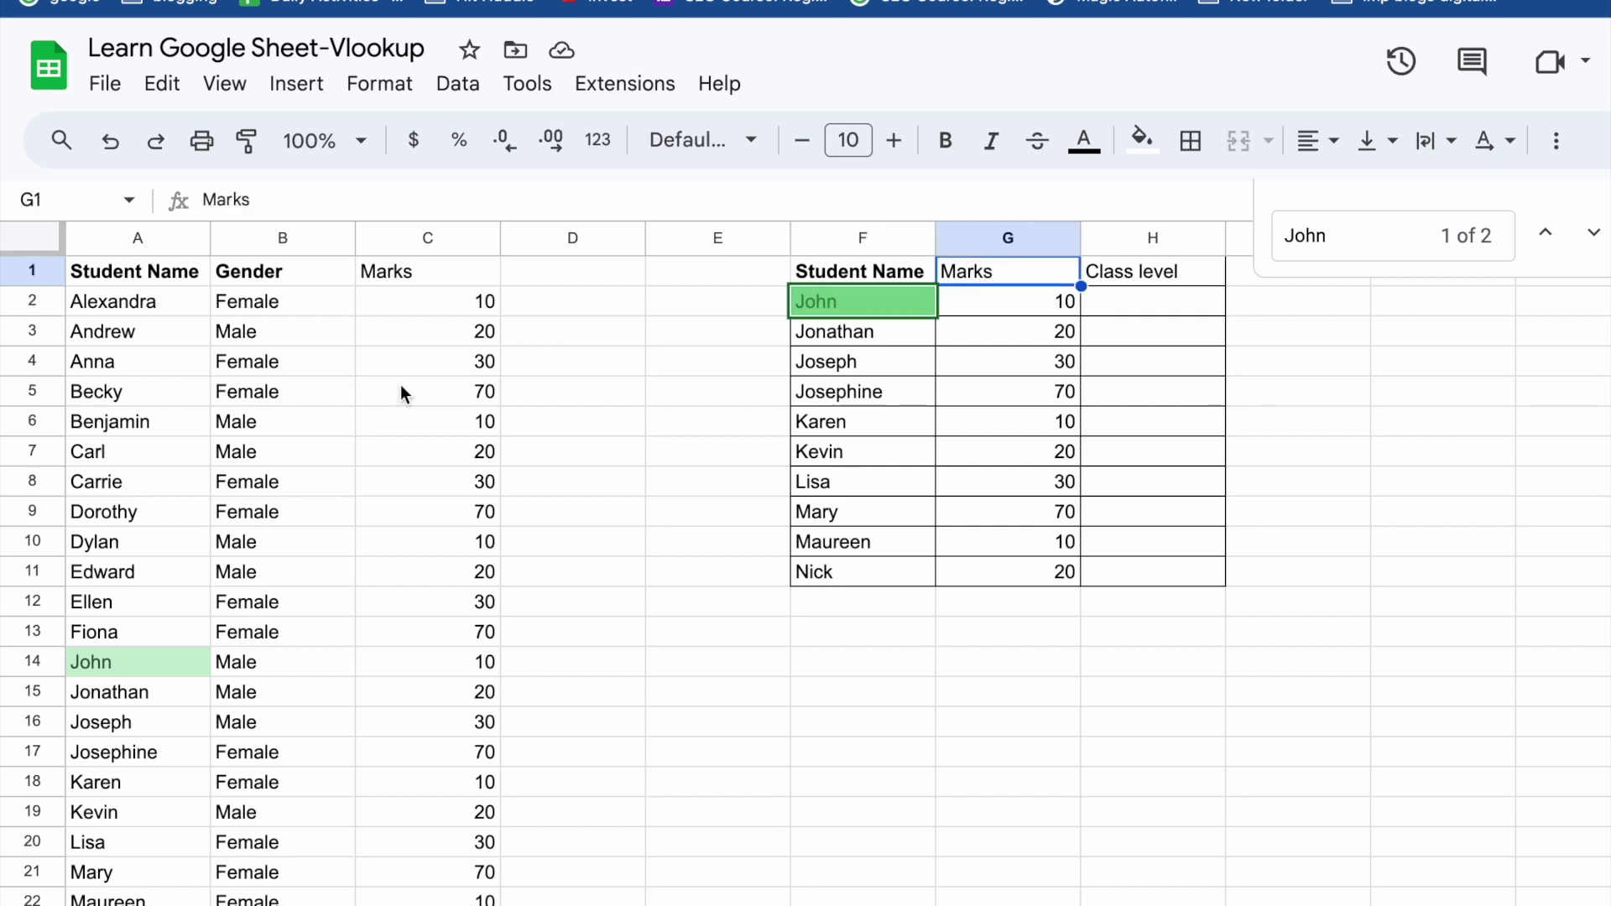
click(140, 451)
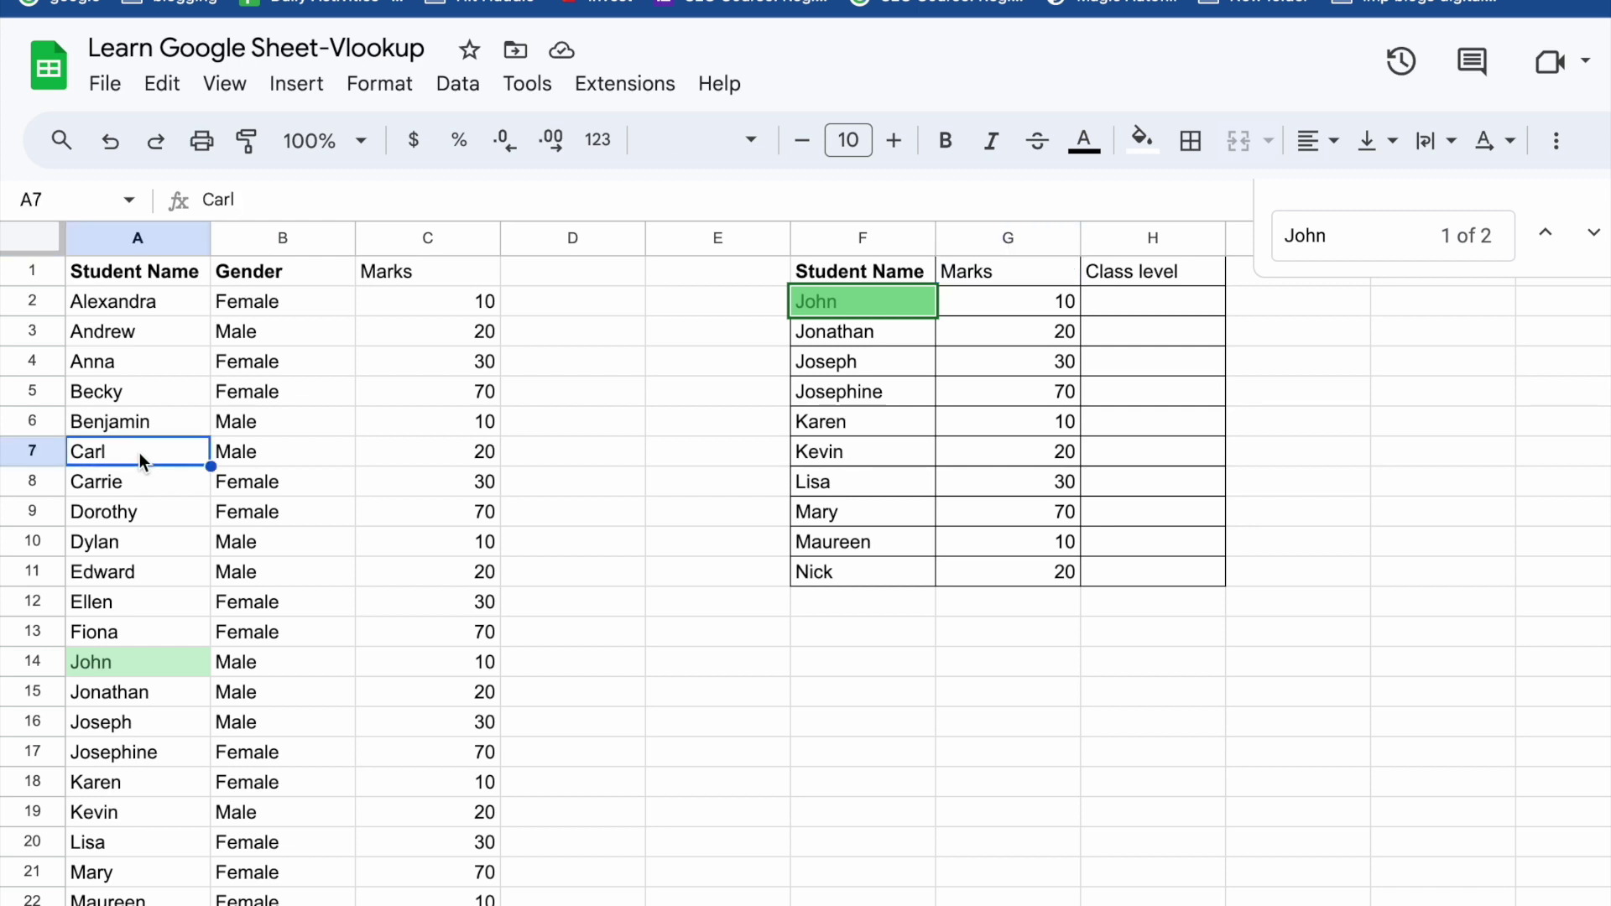
click(824, 301)
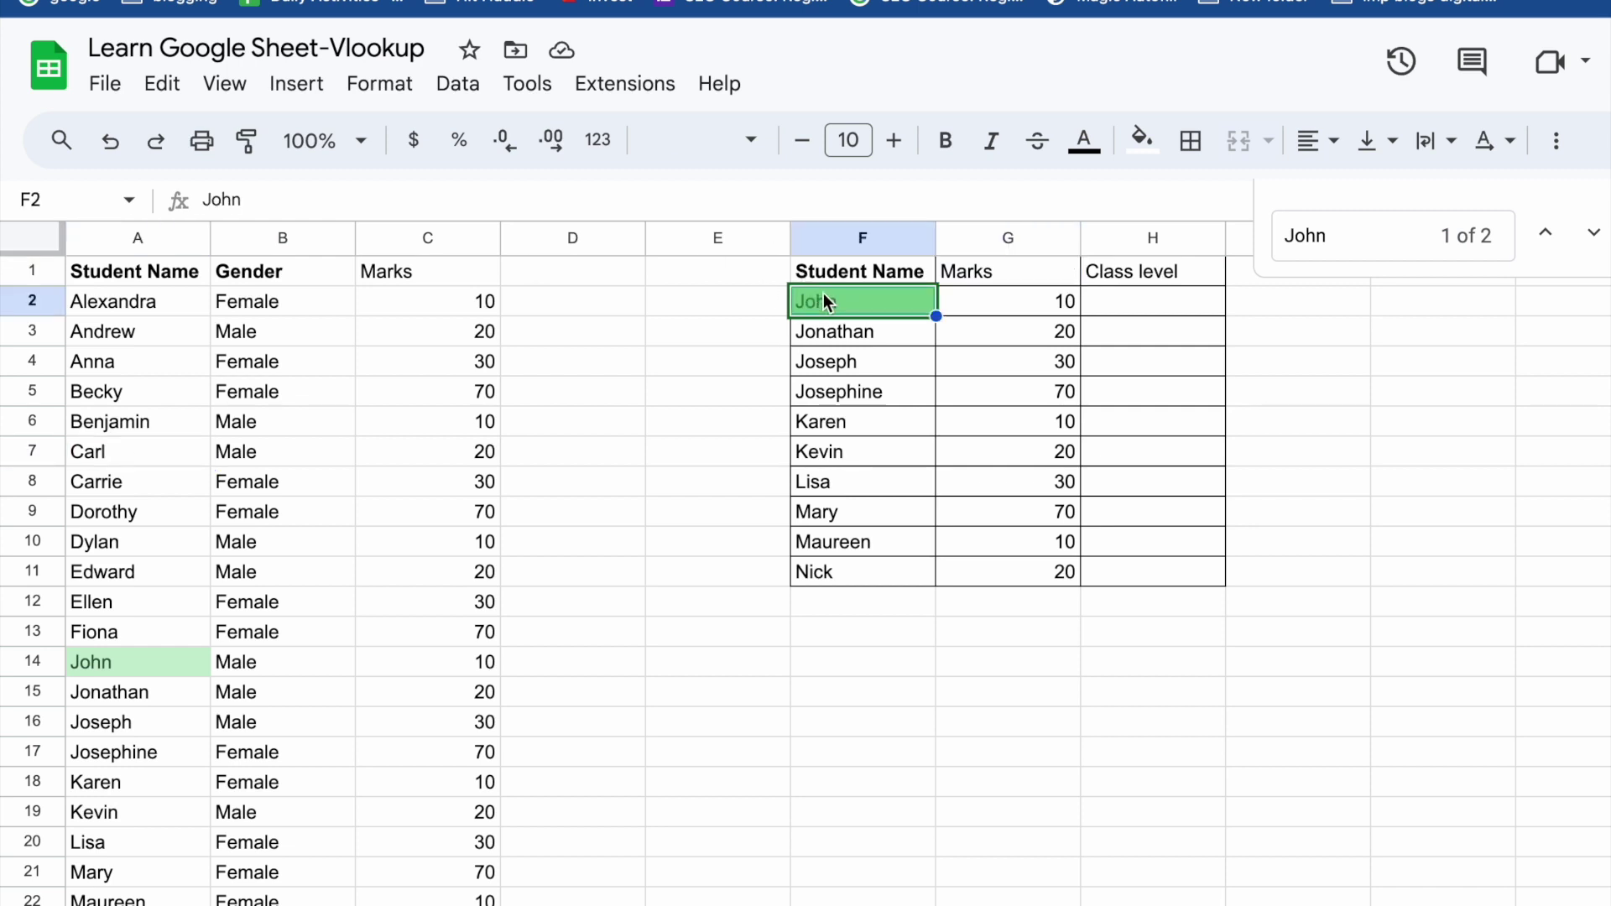
click(885, 360)
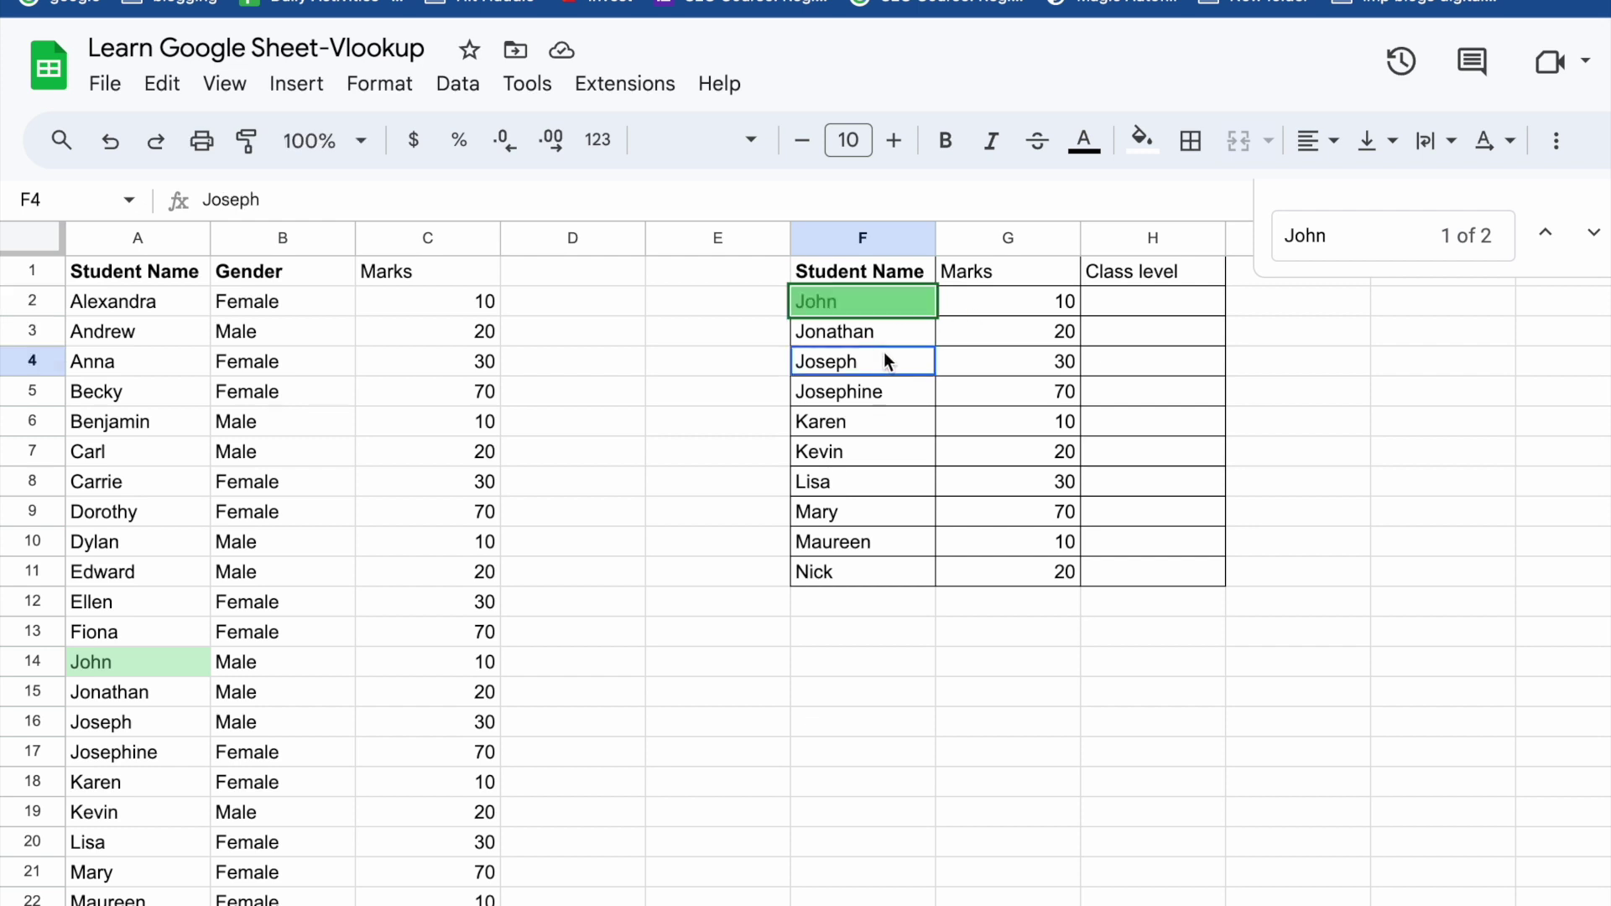
click(995, 296)
double_click(1049, 300)
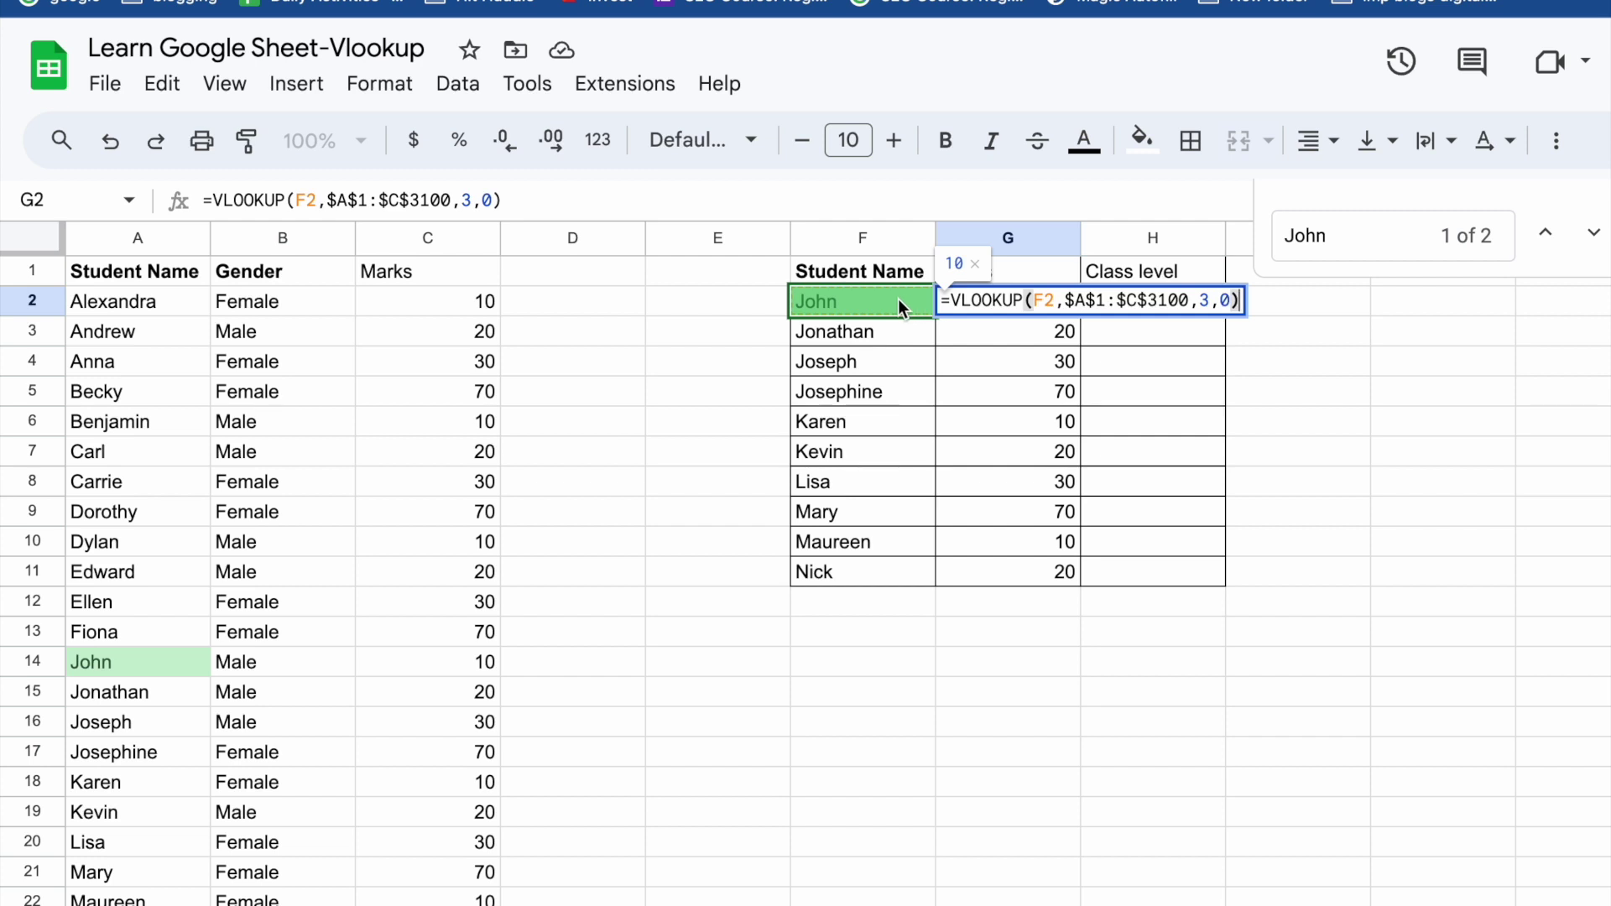
drag(1062, 300, 1190, 309)
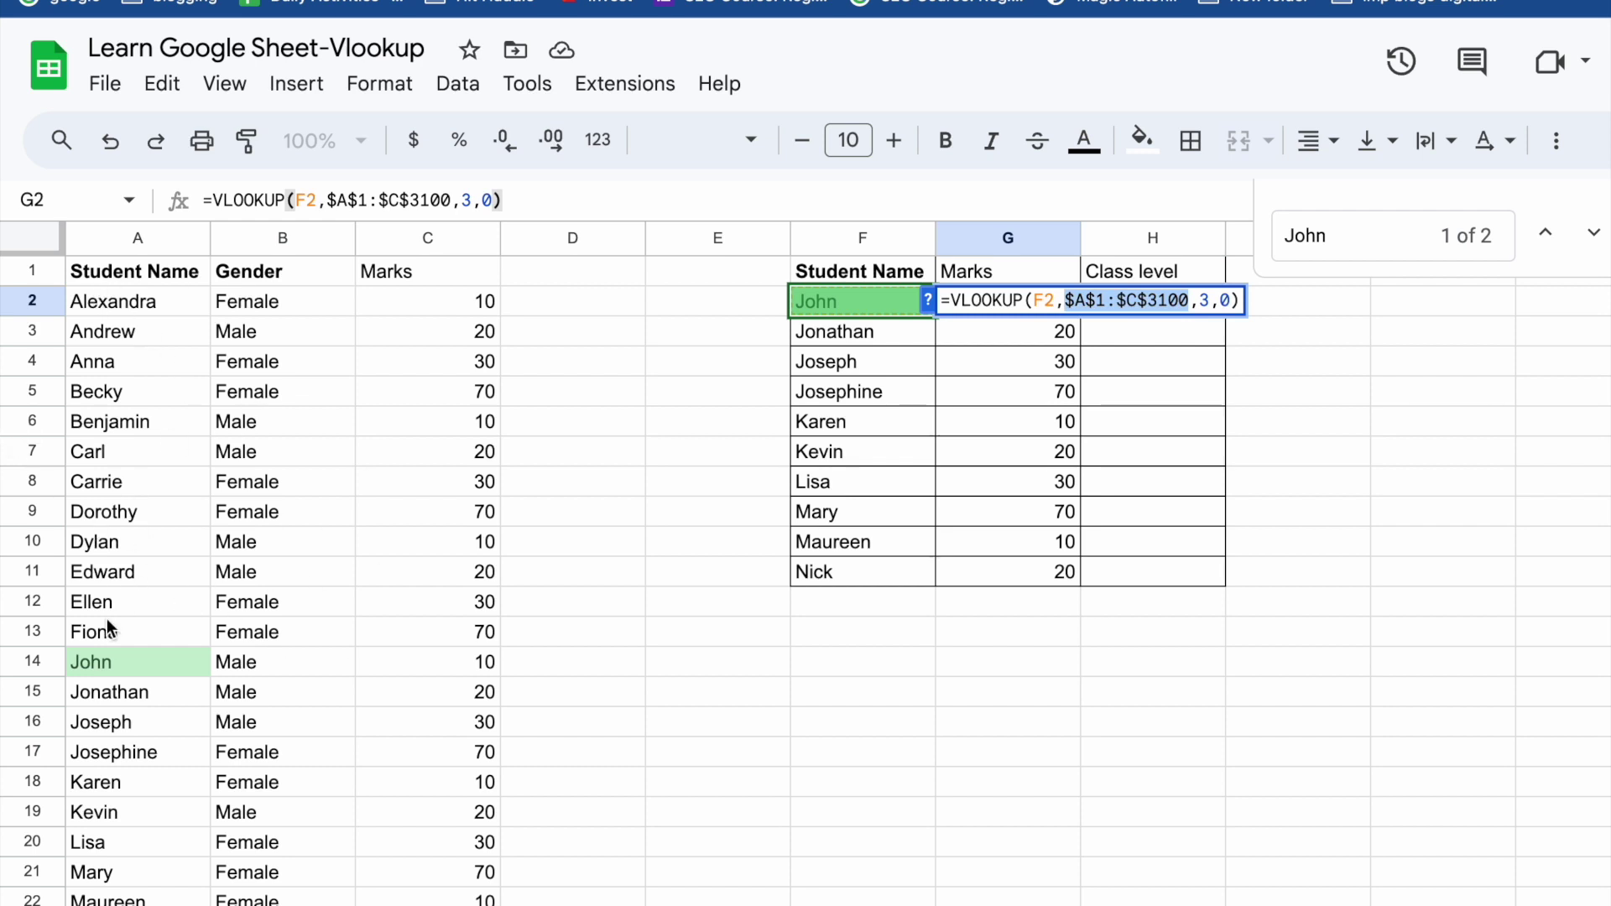
key(Return)
click(114, 663)
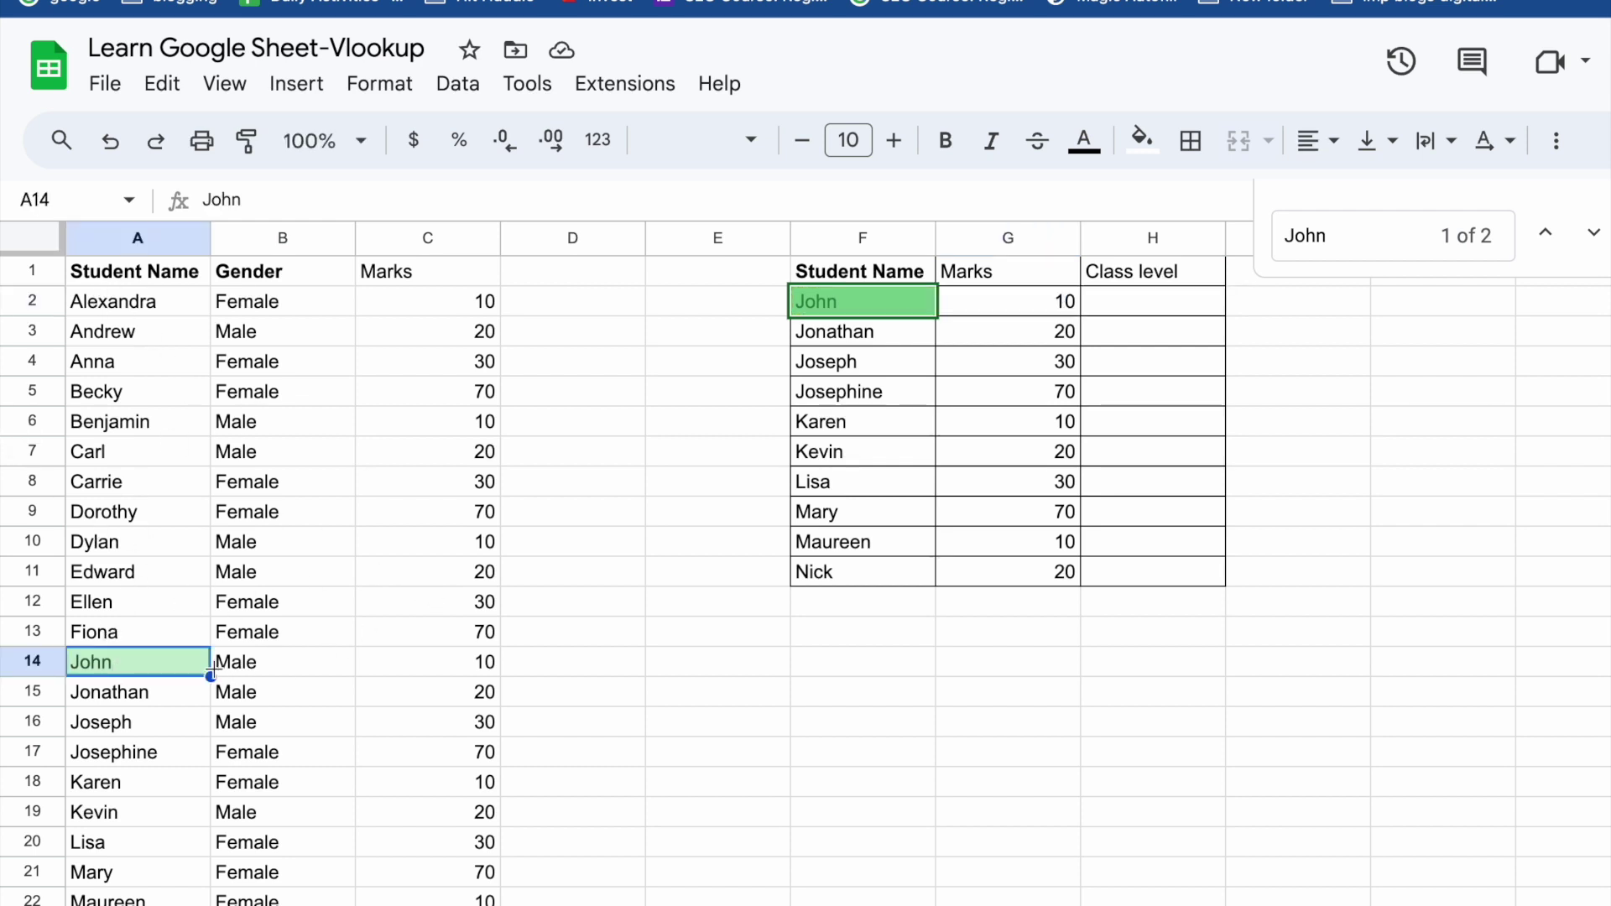
Trace how G2 matches the name in F2 to A14 and takes the mark from C14
double_click(989, 310)
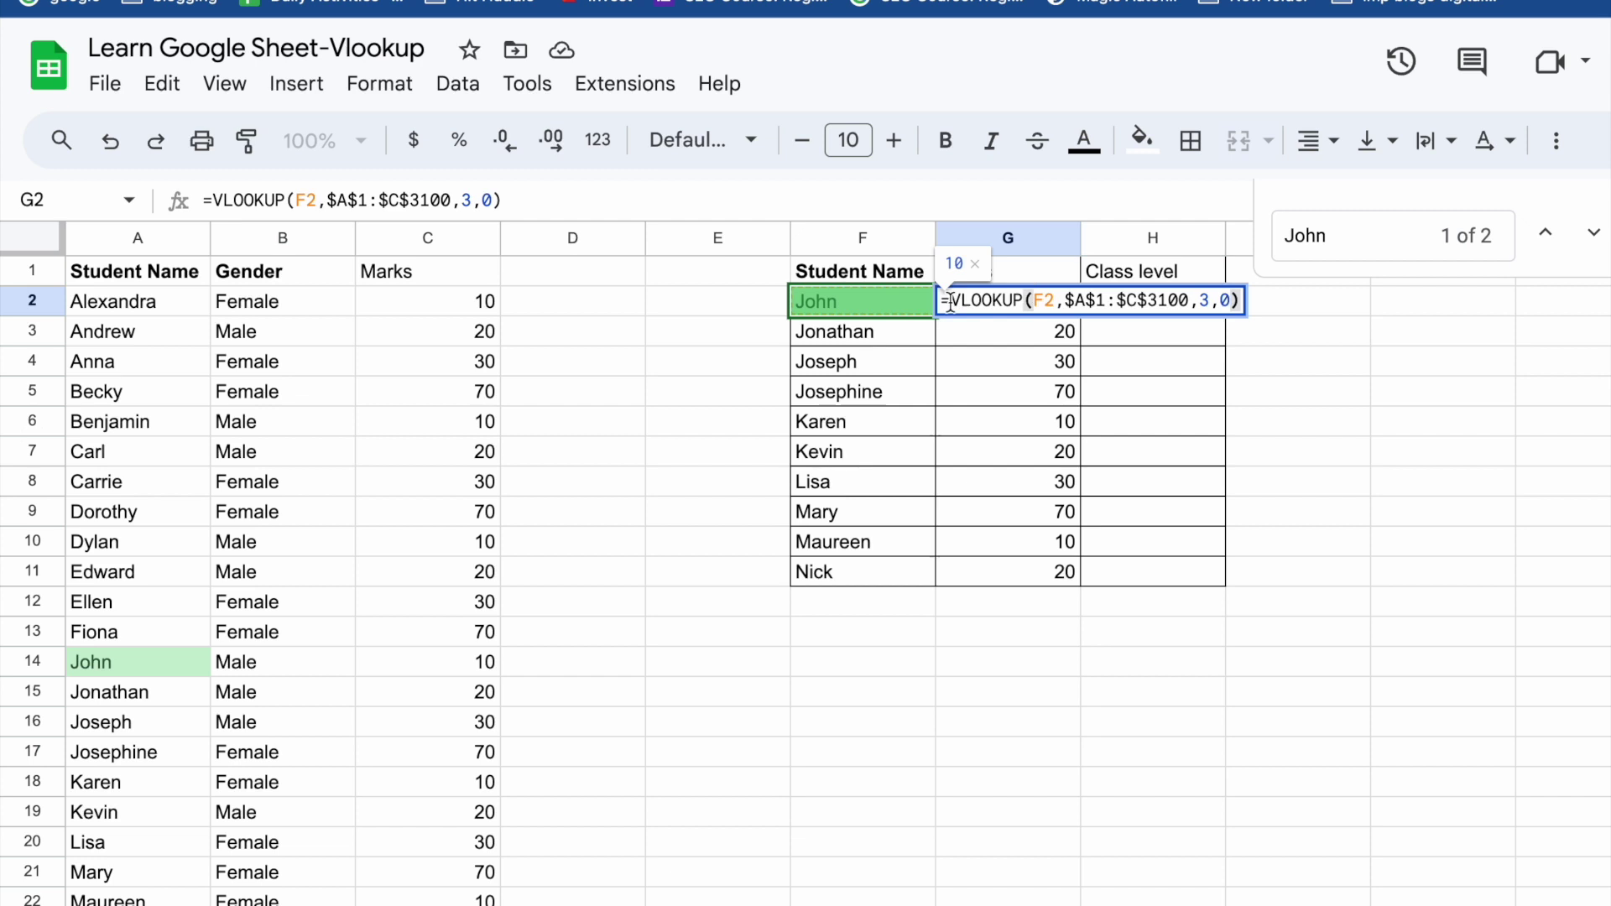
click(865, 306)
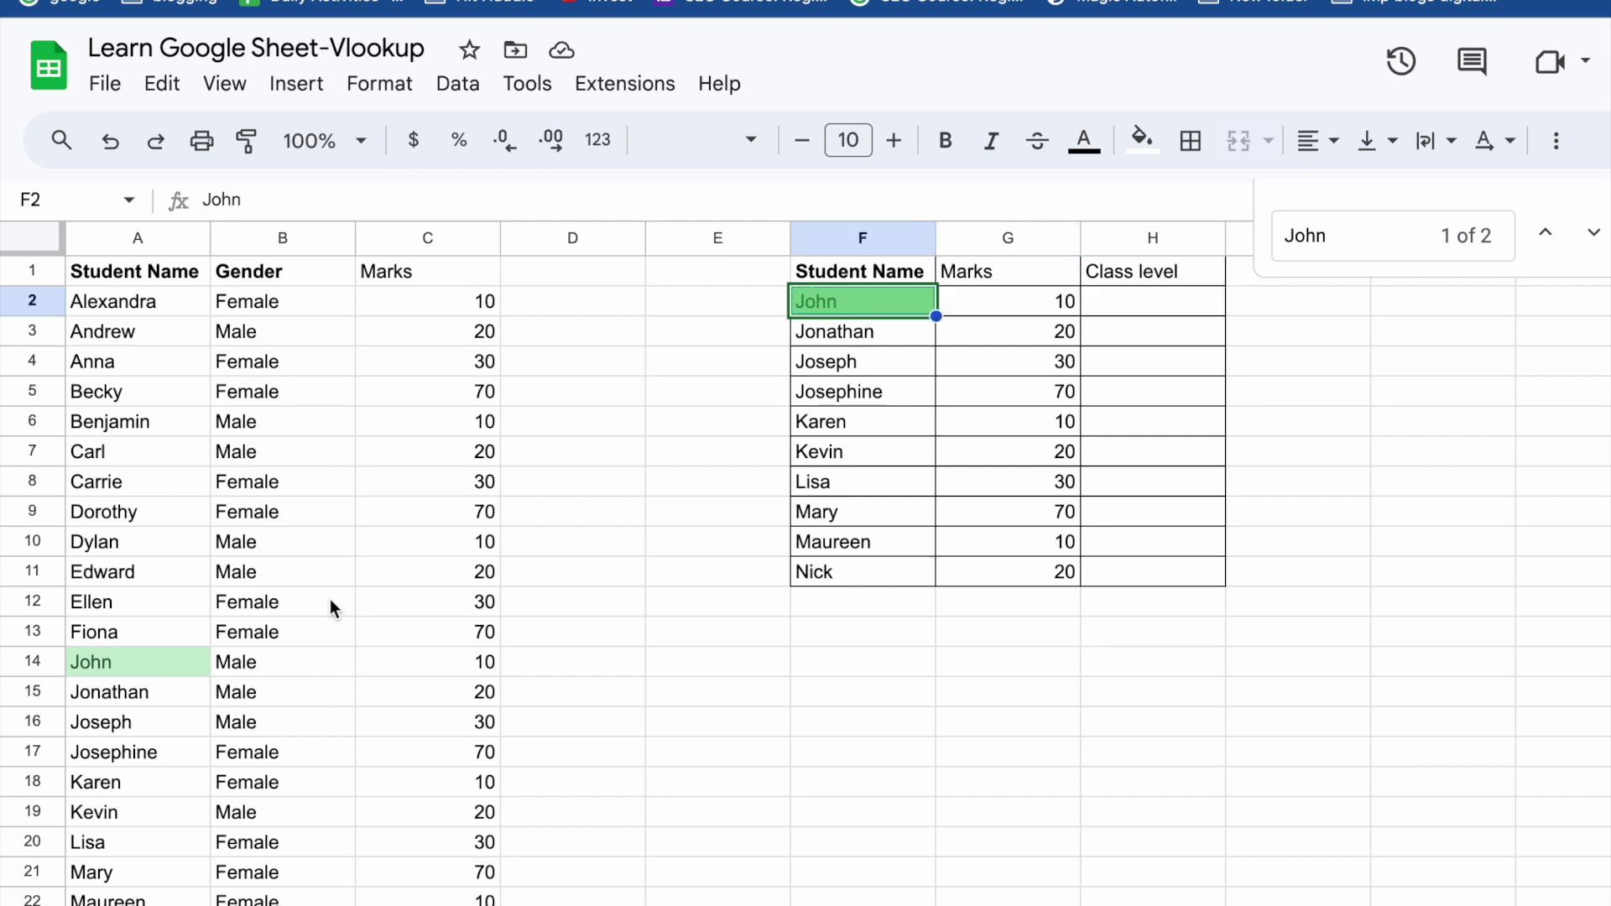
click(151, 669)
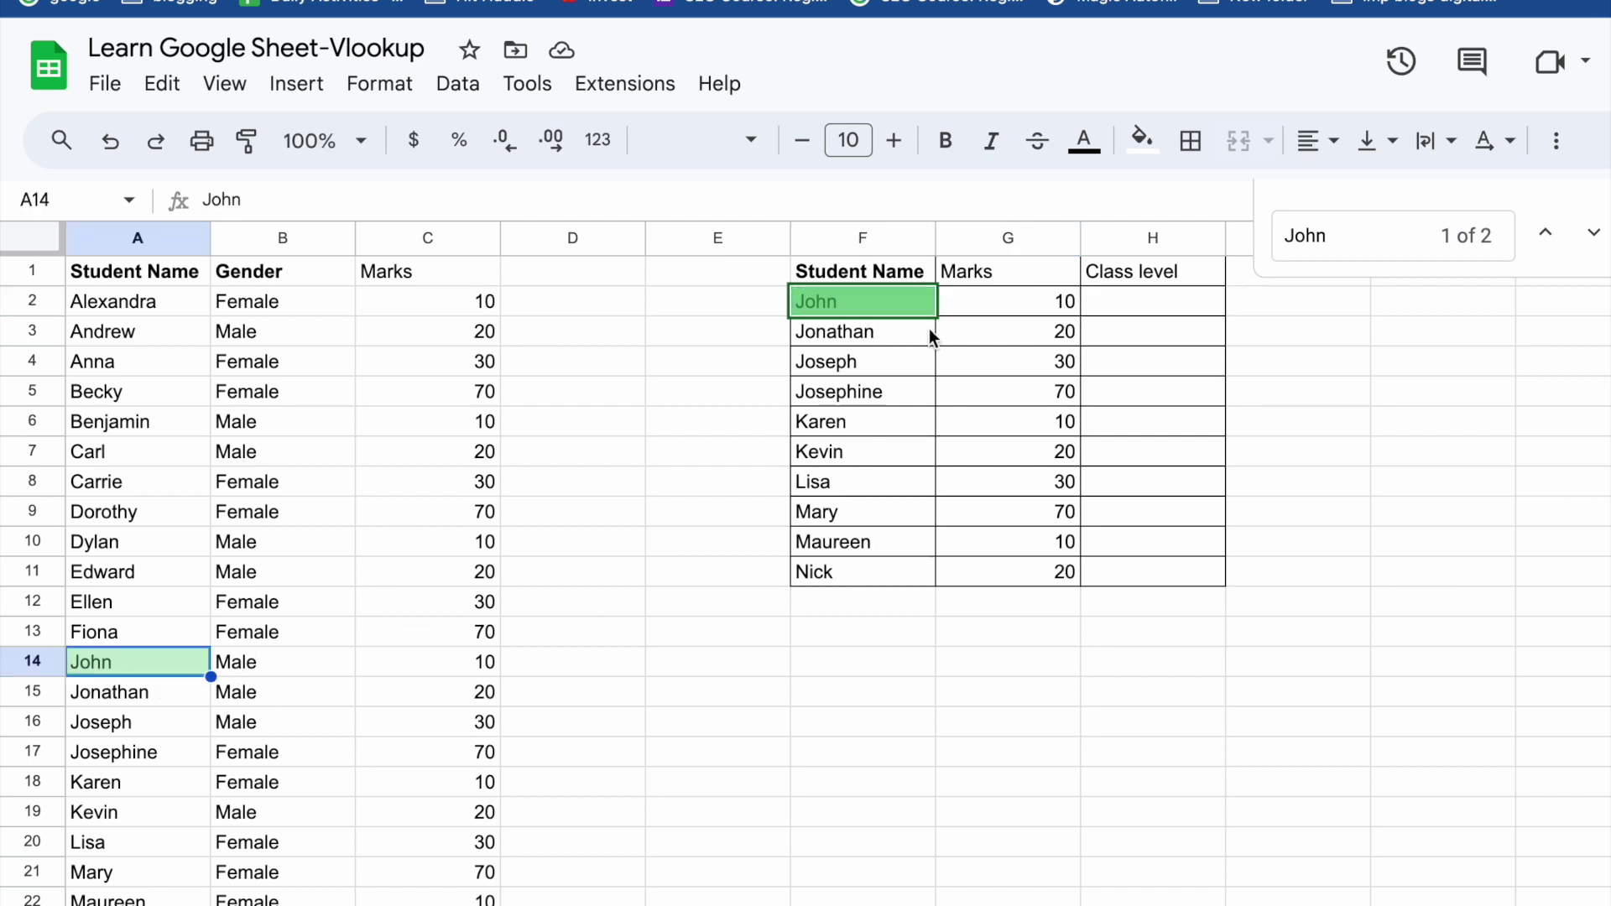
double_click(980, 297)
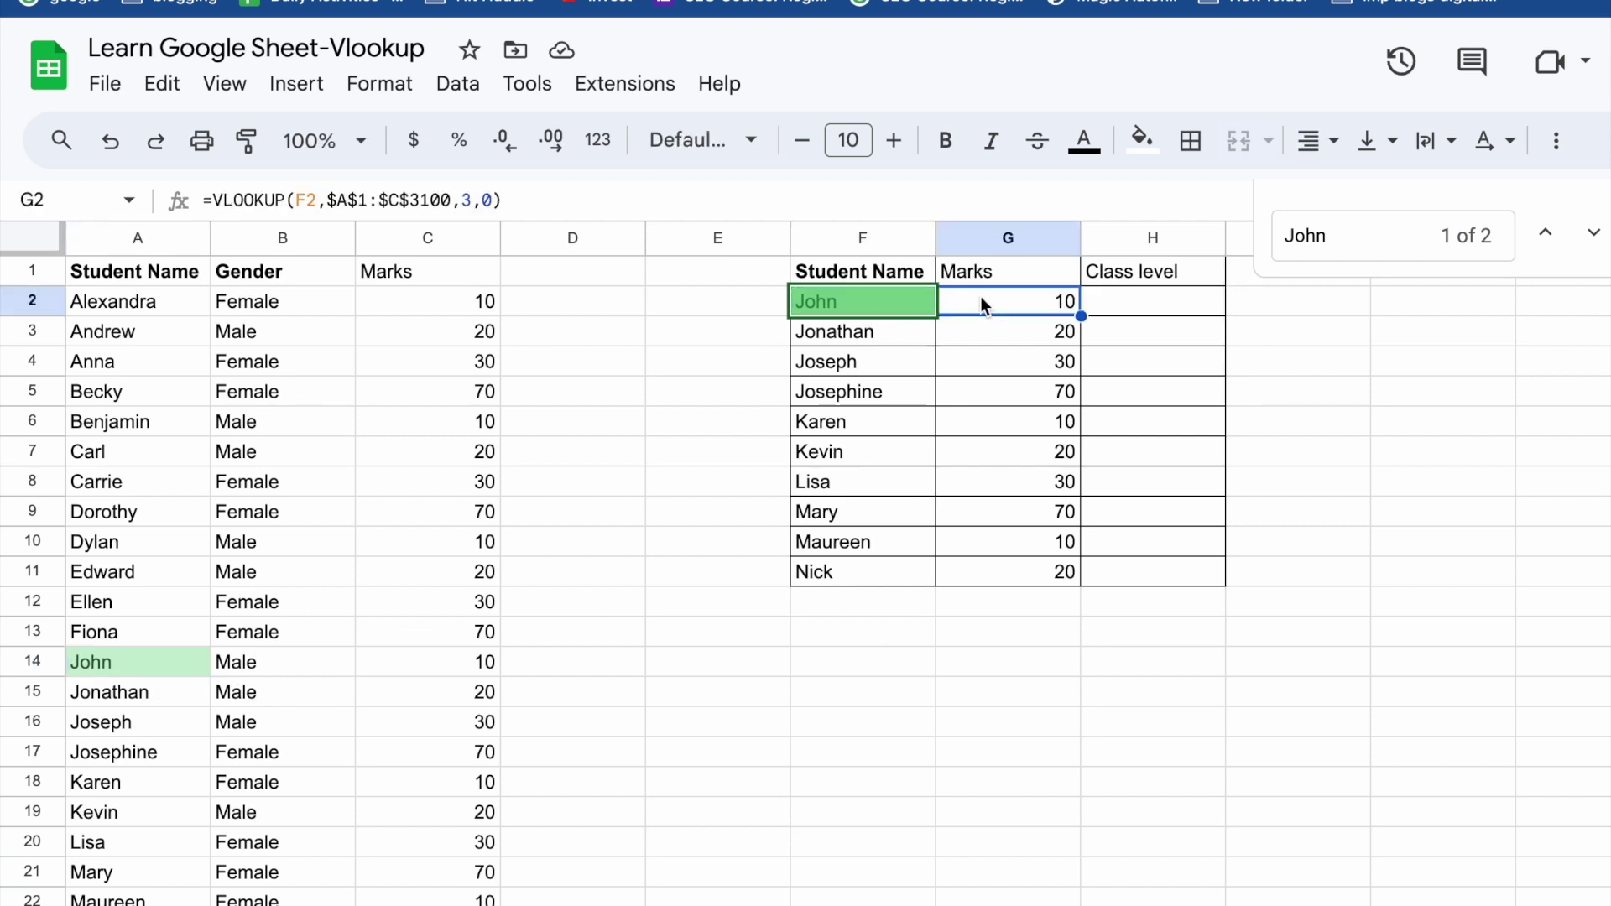
click(184, 722)
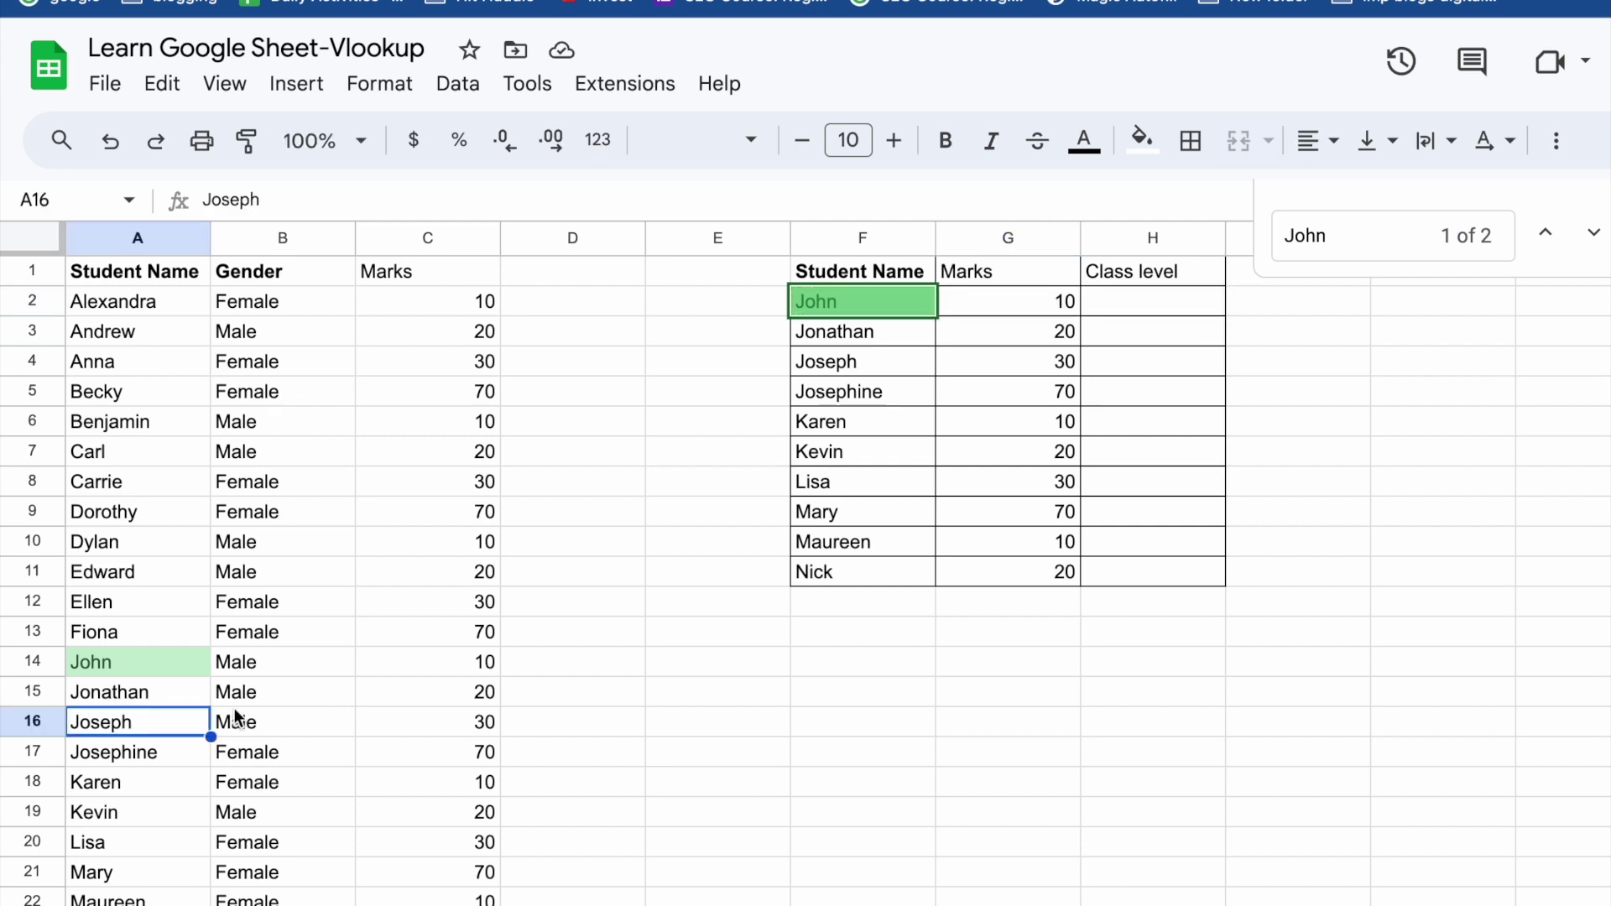
click(432, 663)
Review the VLOOKUP formulas in the Marks column of the second table from G2 down to G11
click(1032, 309)
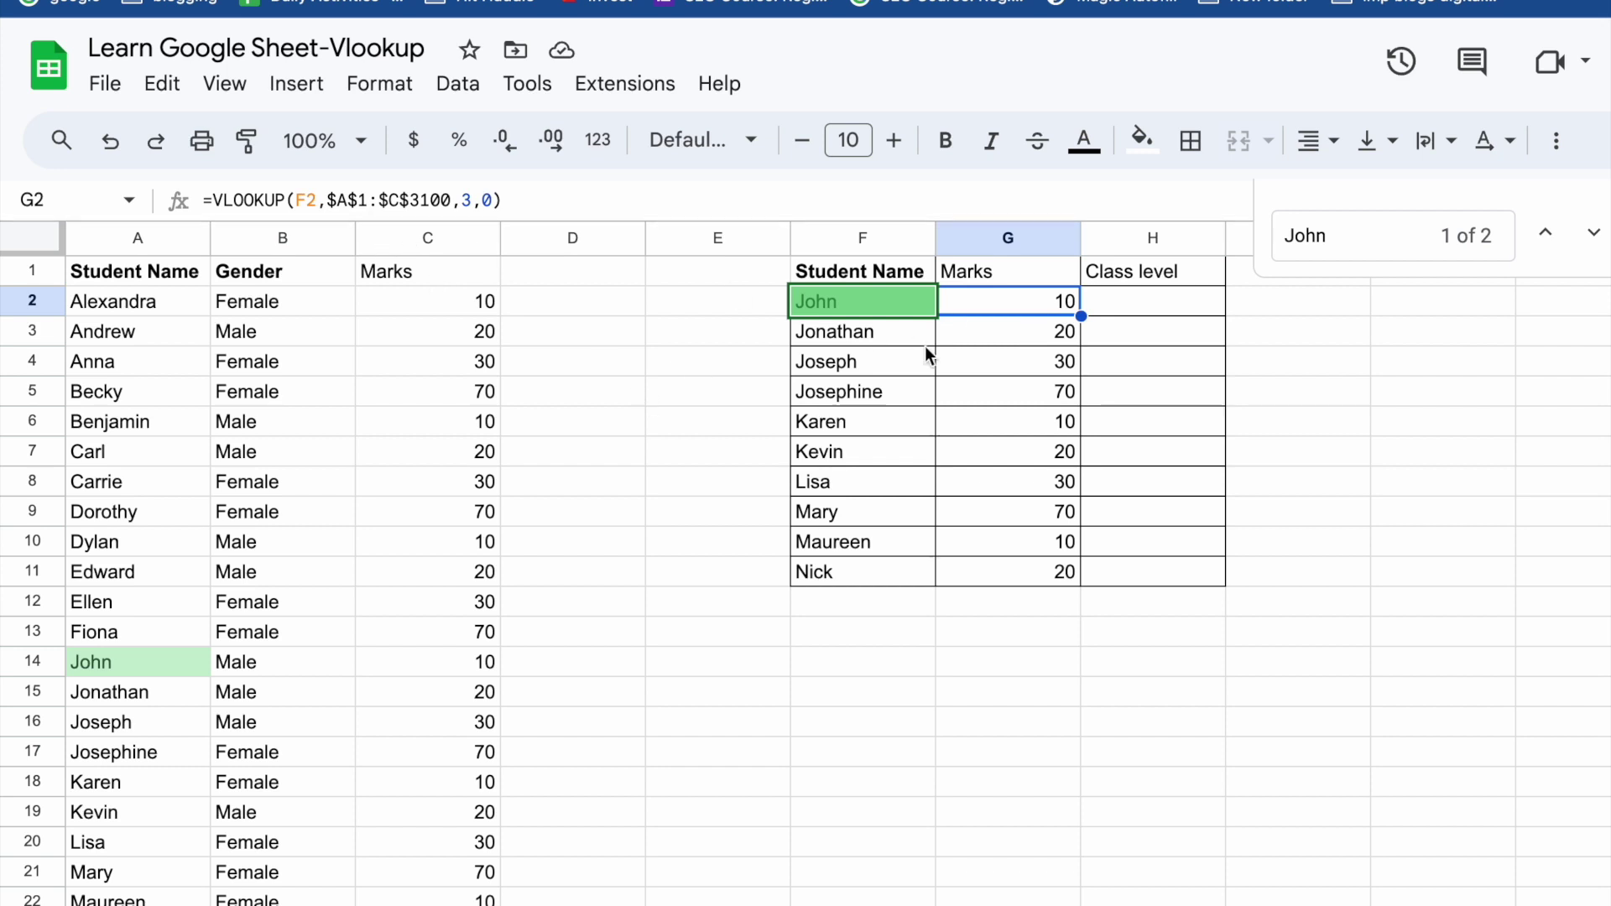
key(Down)
key(Down)
key(Down)
key(Down)
key(Down)
key(Down)
key(Down)
key(Down)
key(Down)
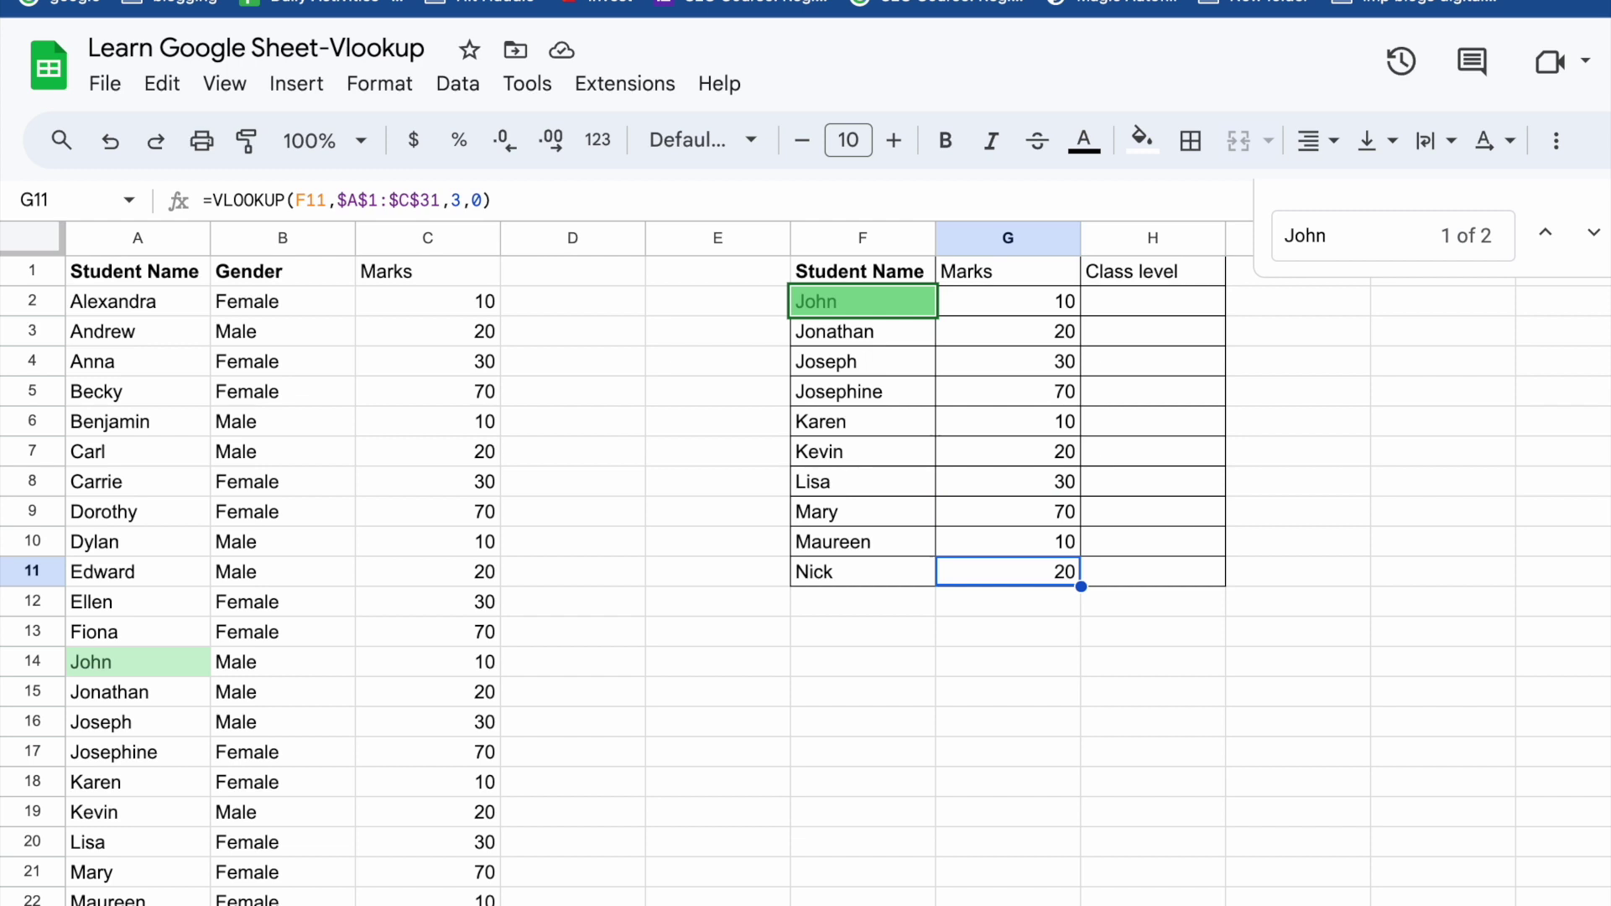
Begin a VLOOKUP formula in H2 under Class level, using F2 as the lookup key
click(1117, 303)
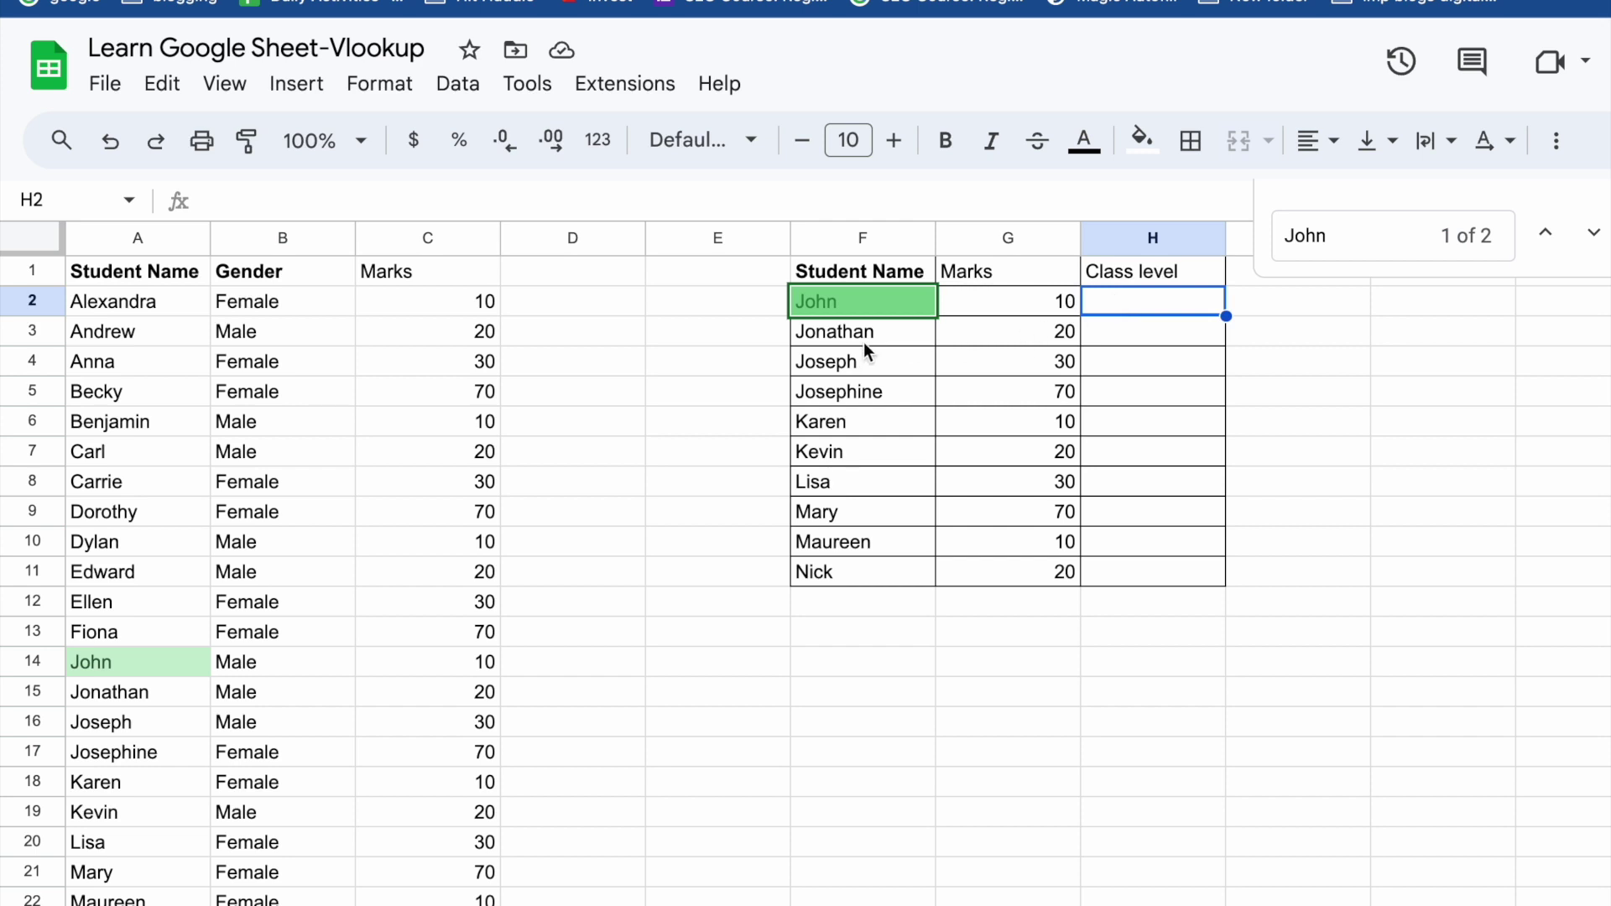
click(849, 310)
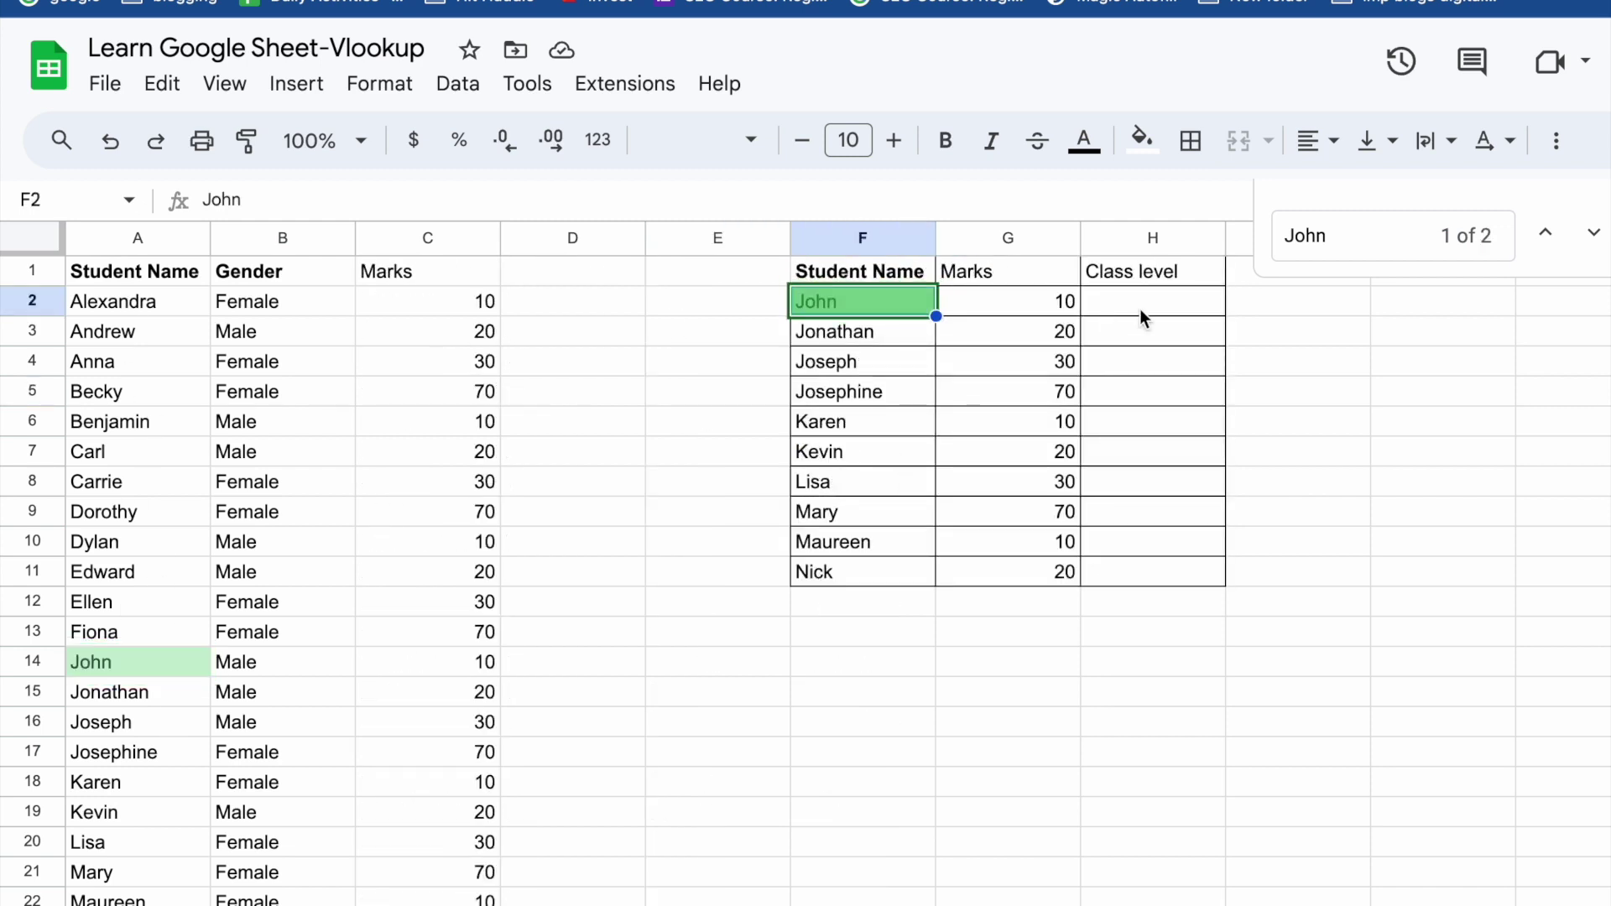
double_click(1139, 310)
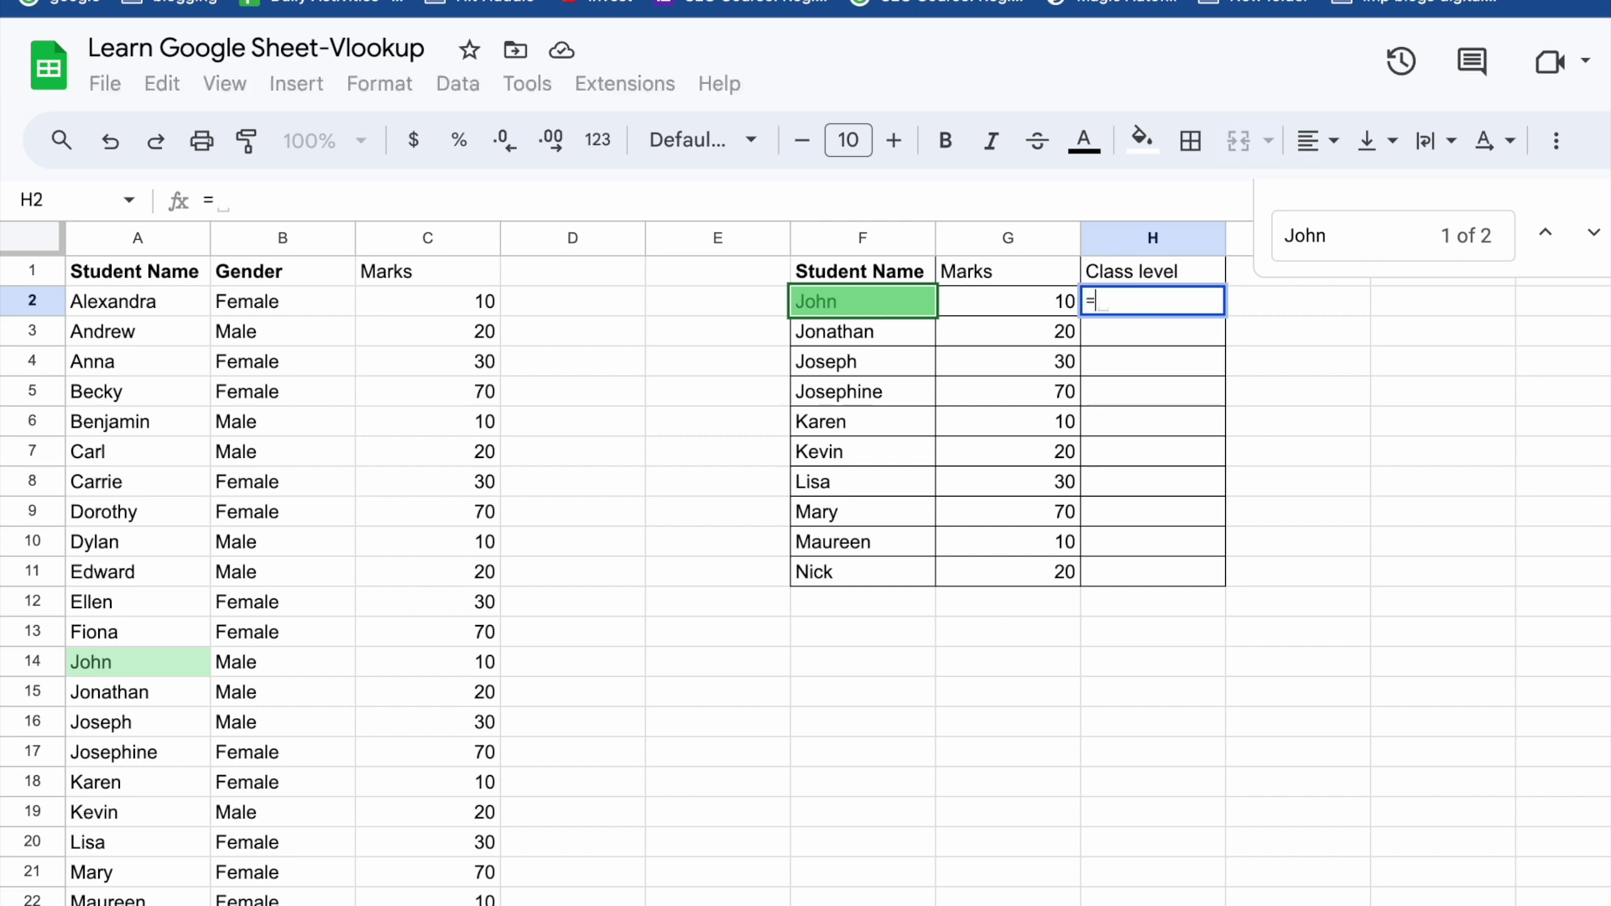
text(=vloo)
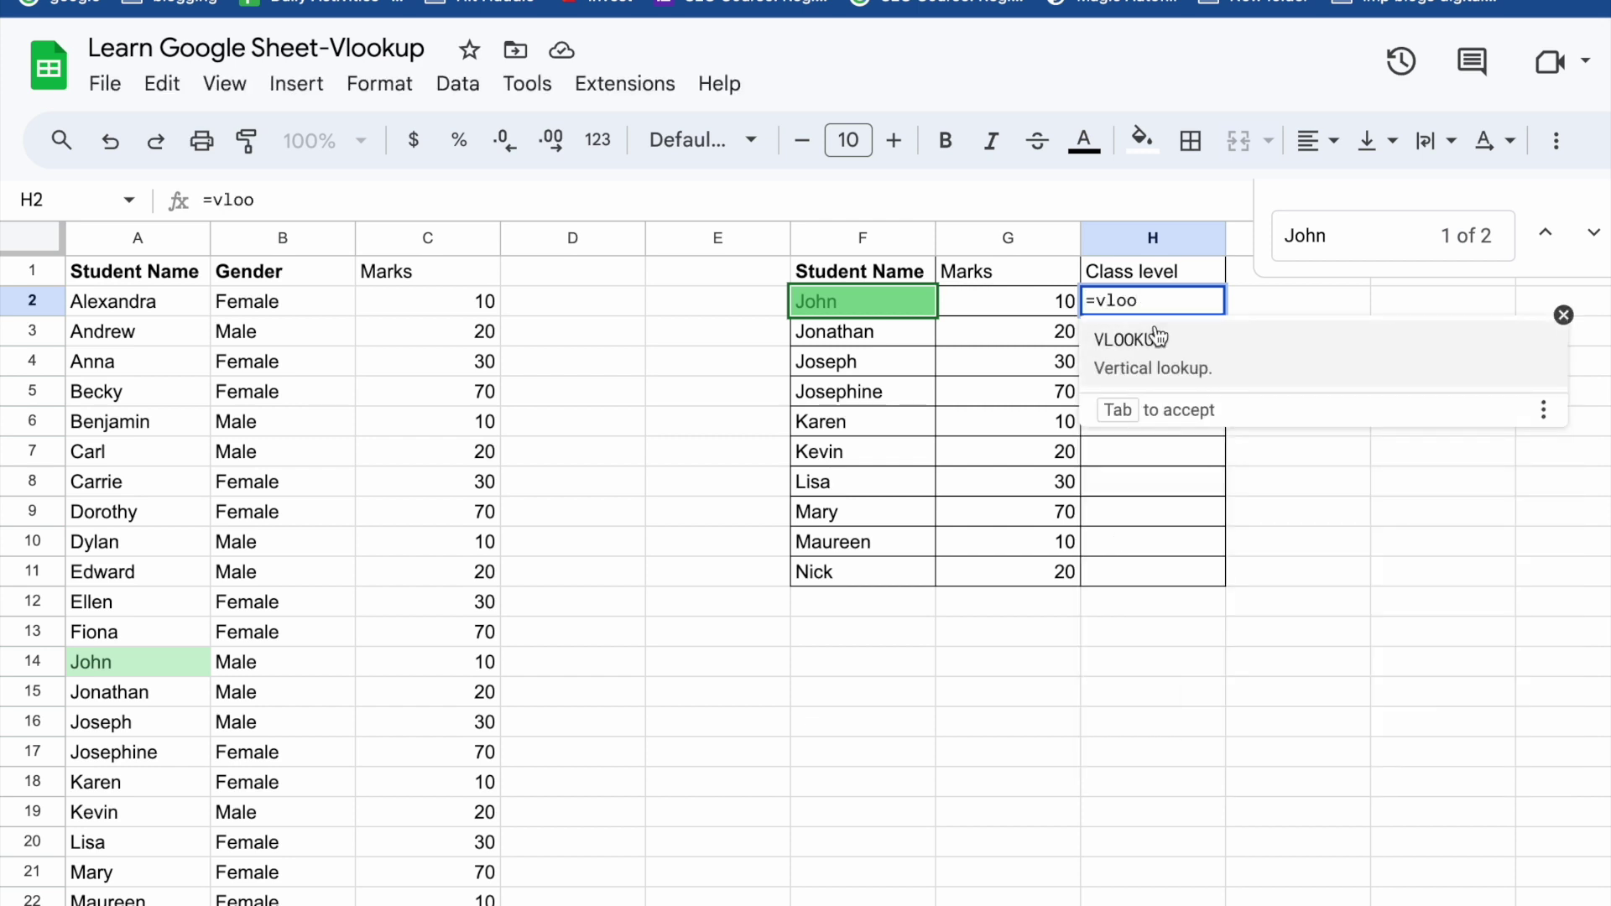
text(kup()
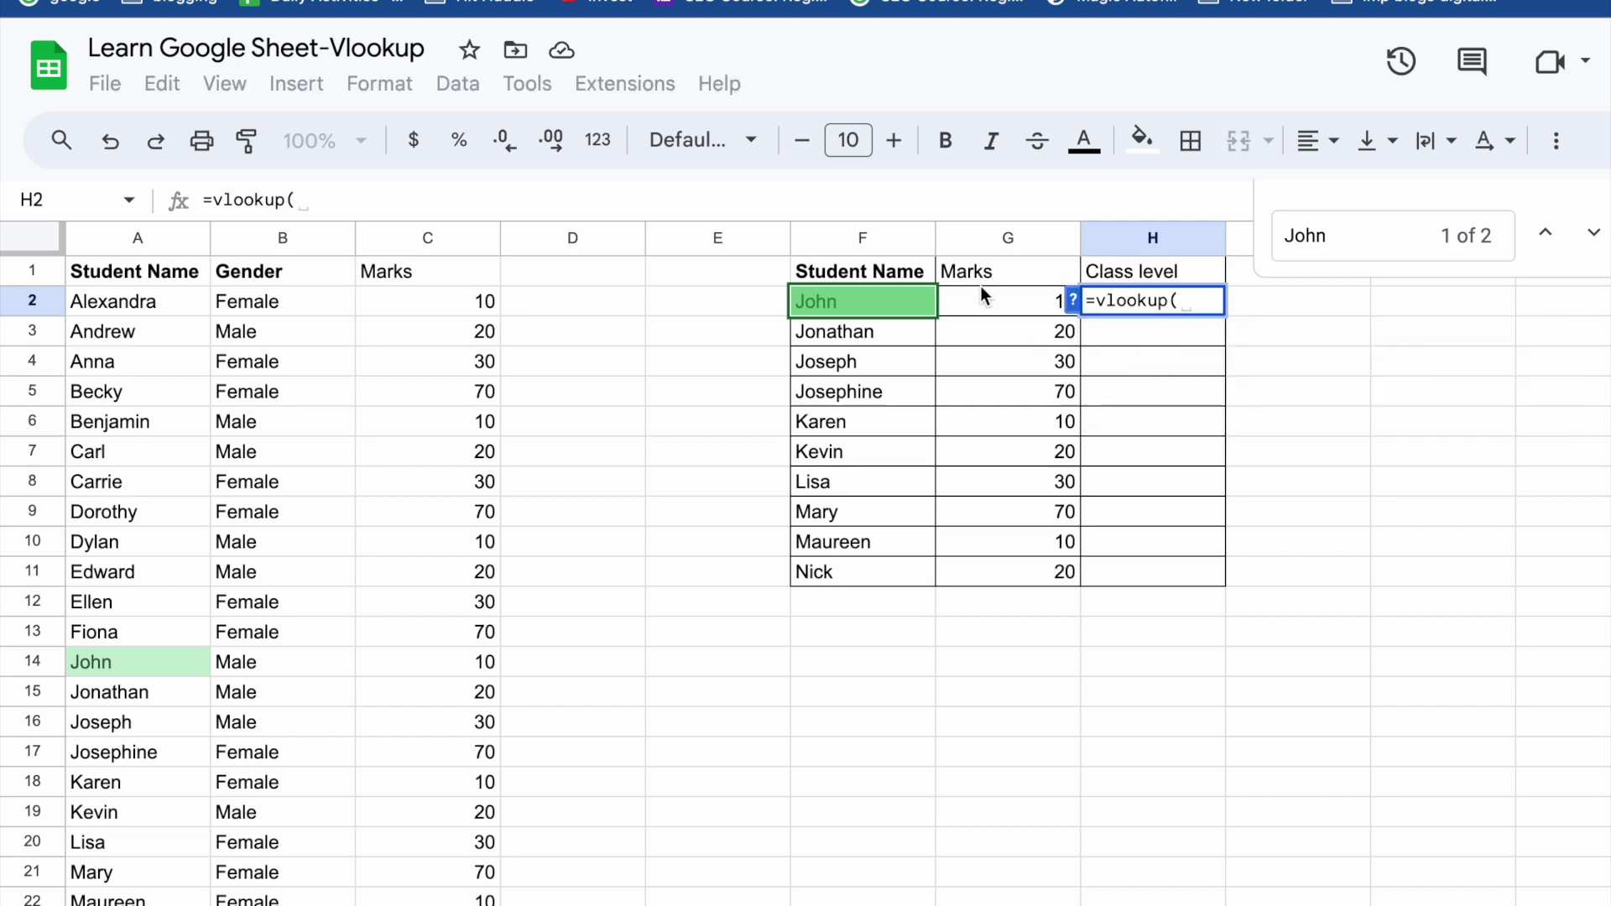
click(878, 304)
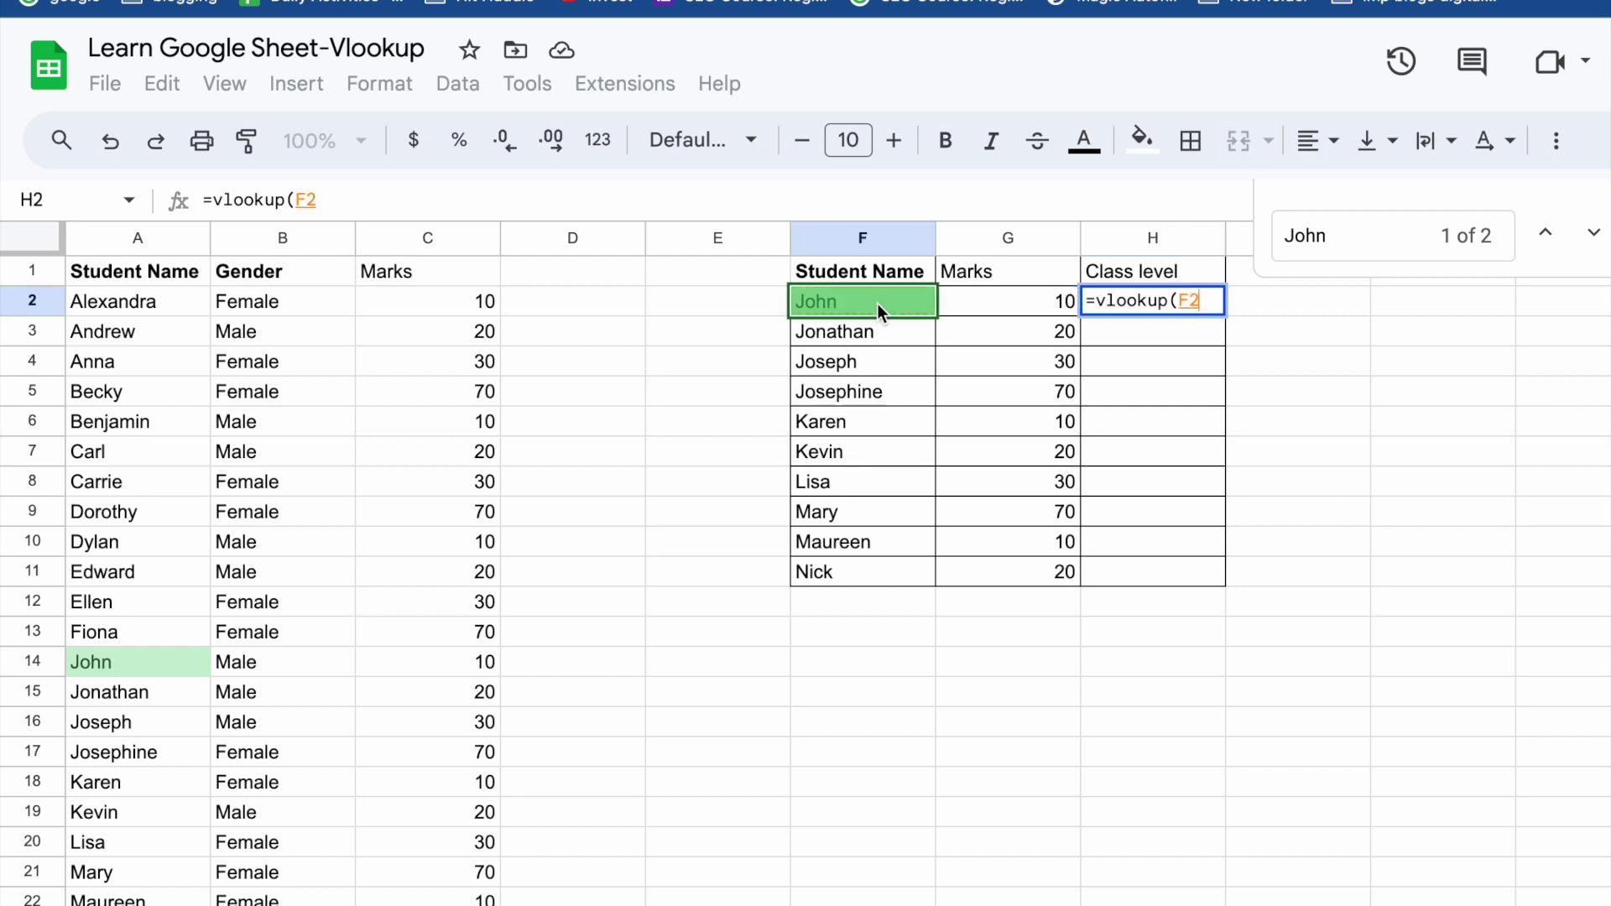
text(,)
Set the lookup range of the H2 formula to A1:C31 on Sheet1
key(alt+Up)
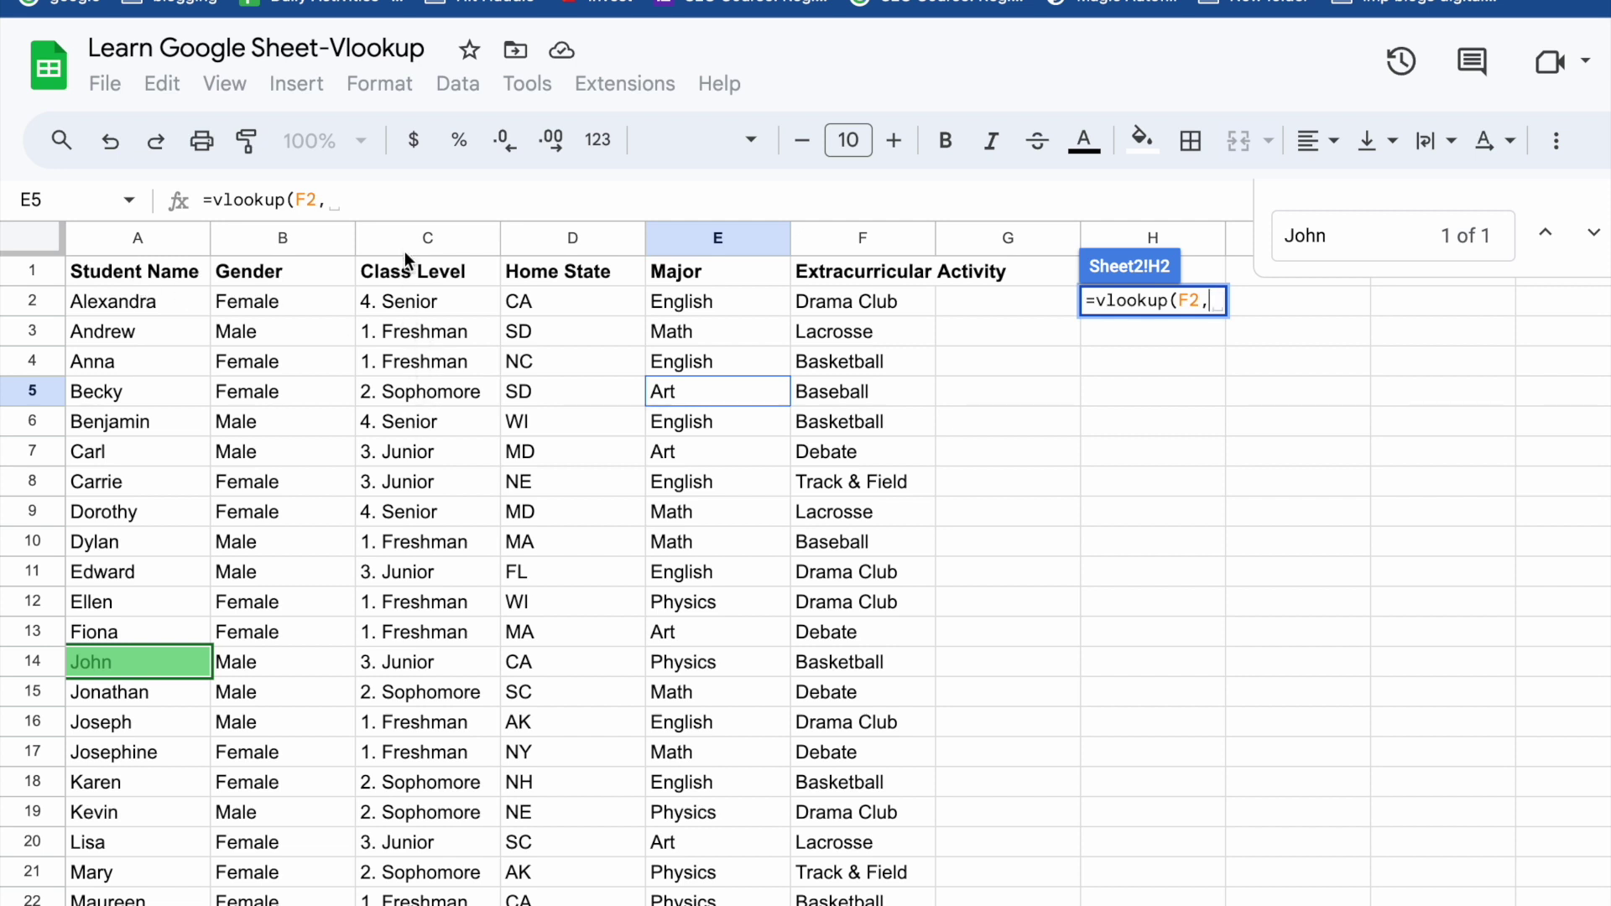
drag(131, 276, 431, 605)
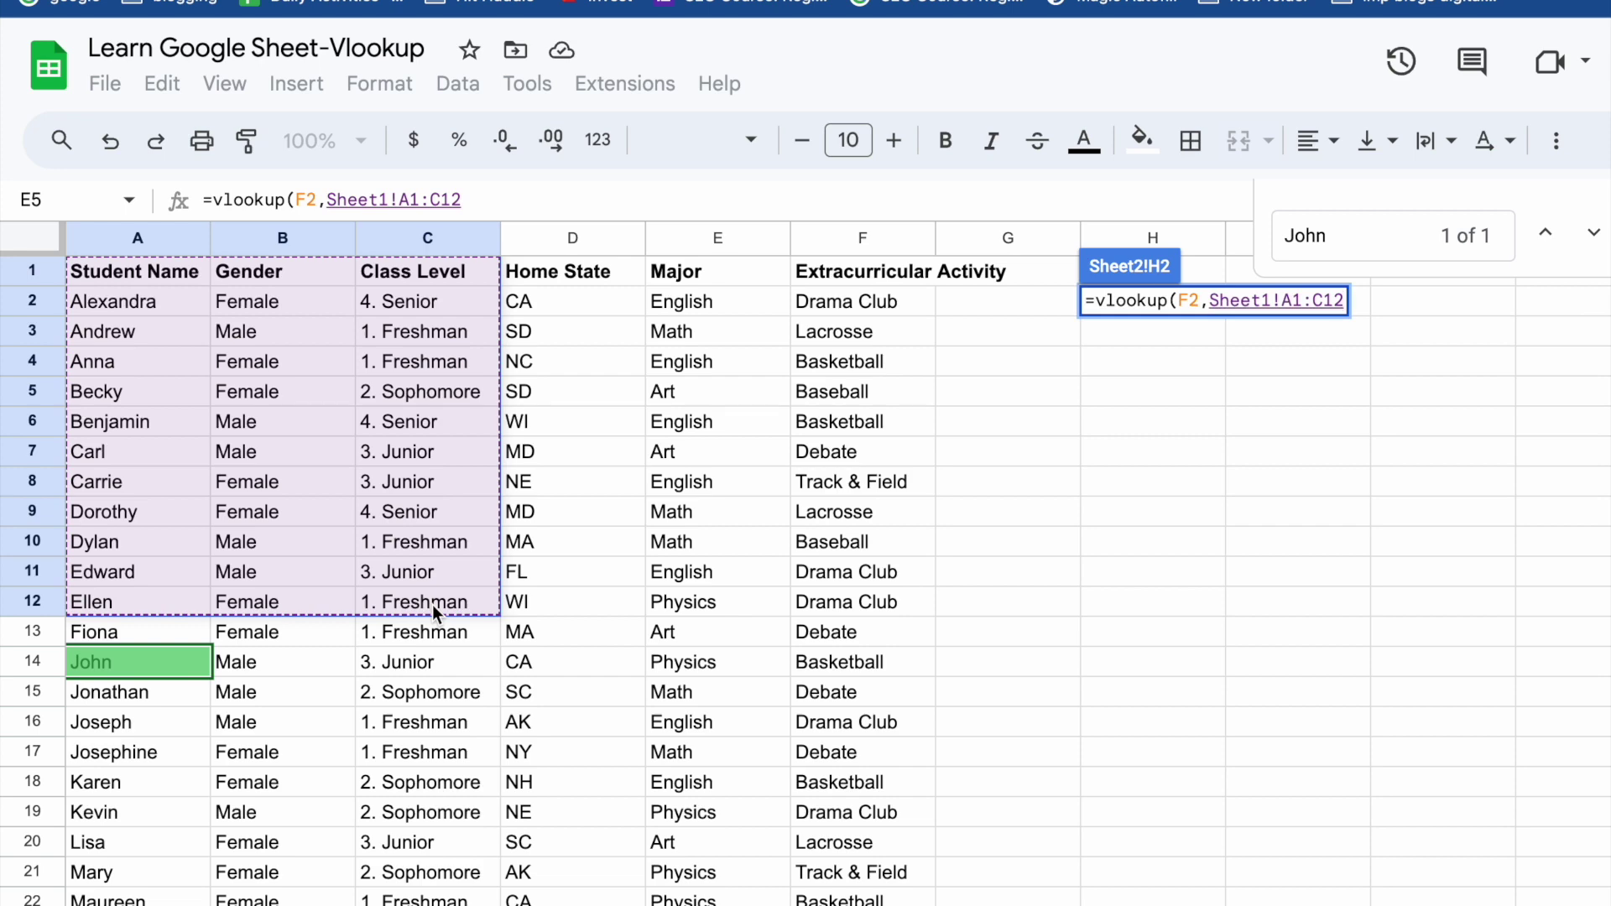
key(super+shift+Down)
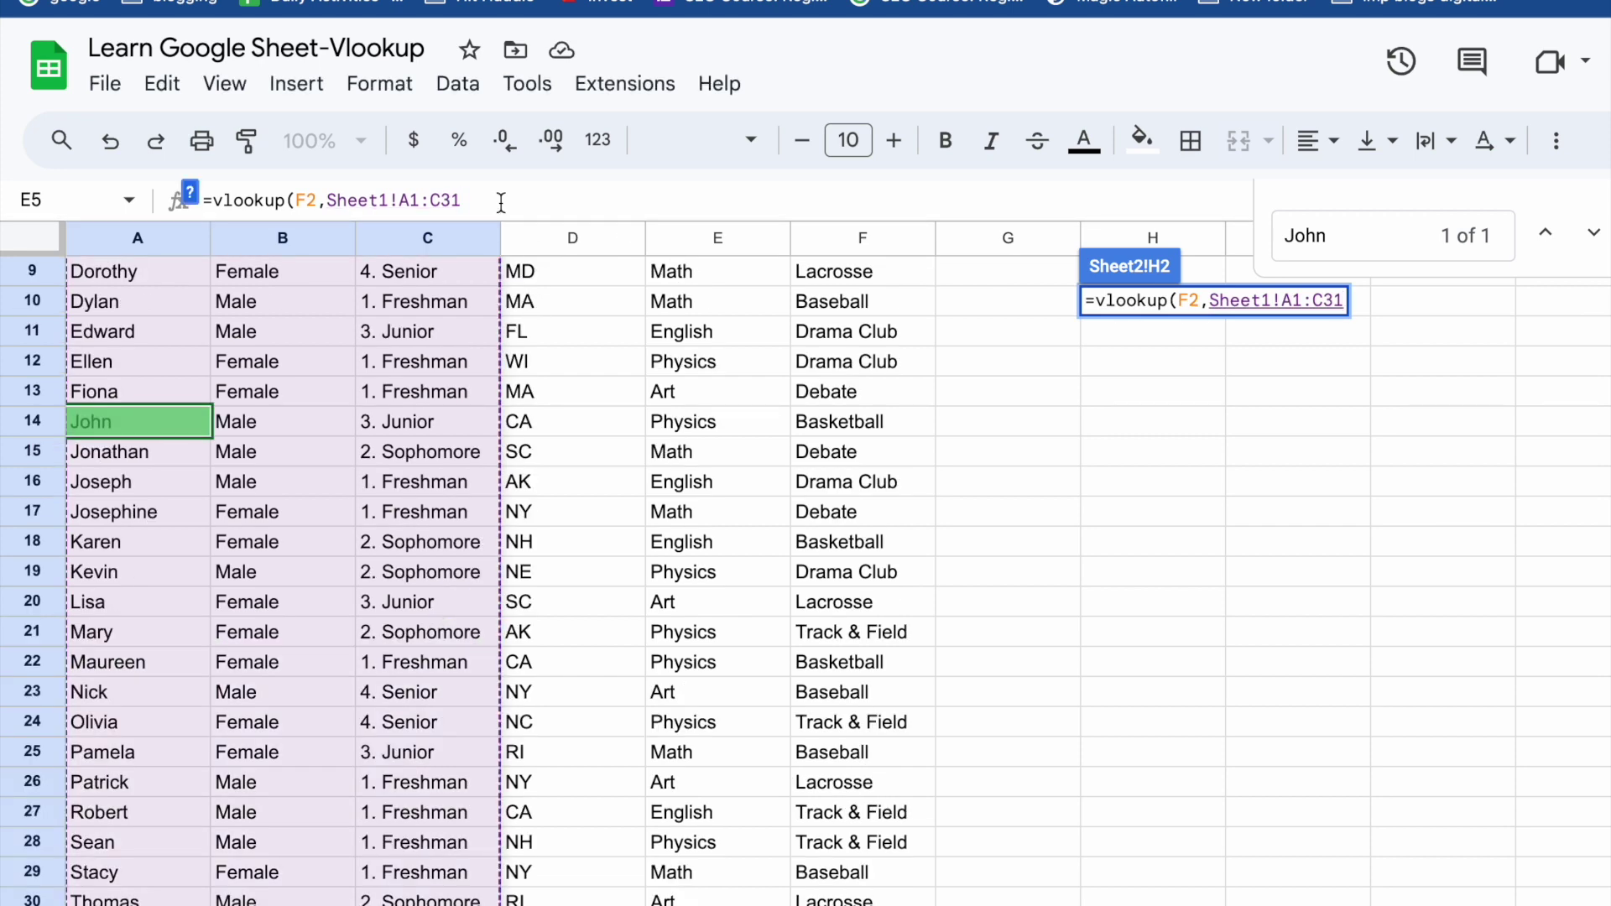
Complete the H2 VLOOKUP formula with column index 3 and exact match 0, and enter it
text(,)
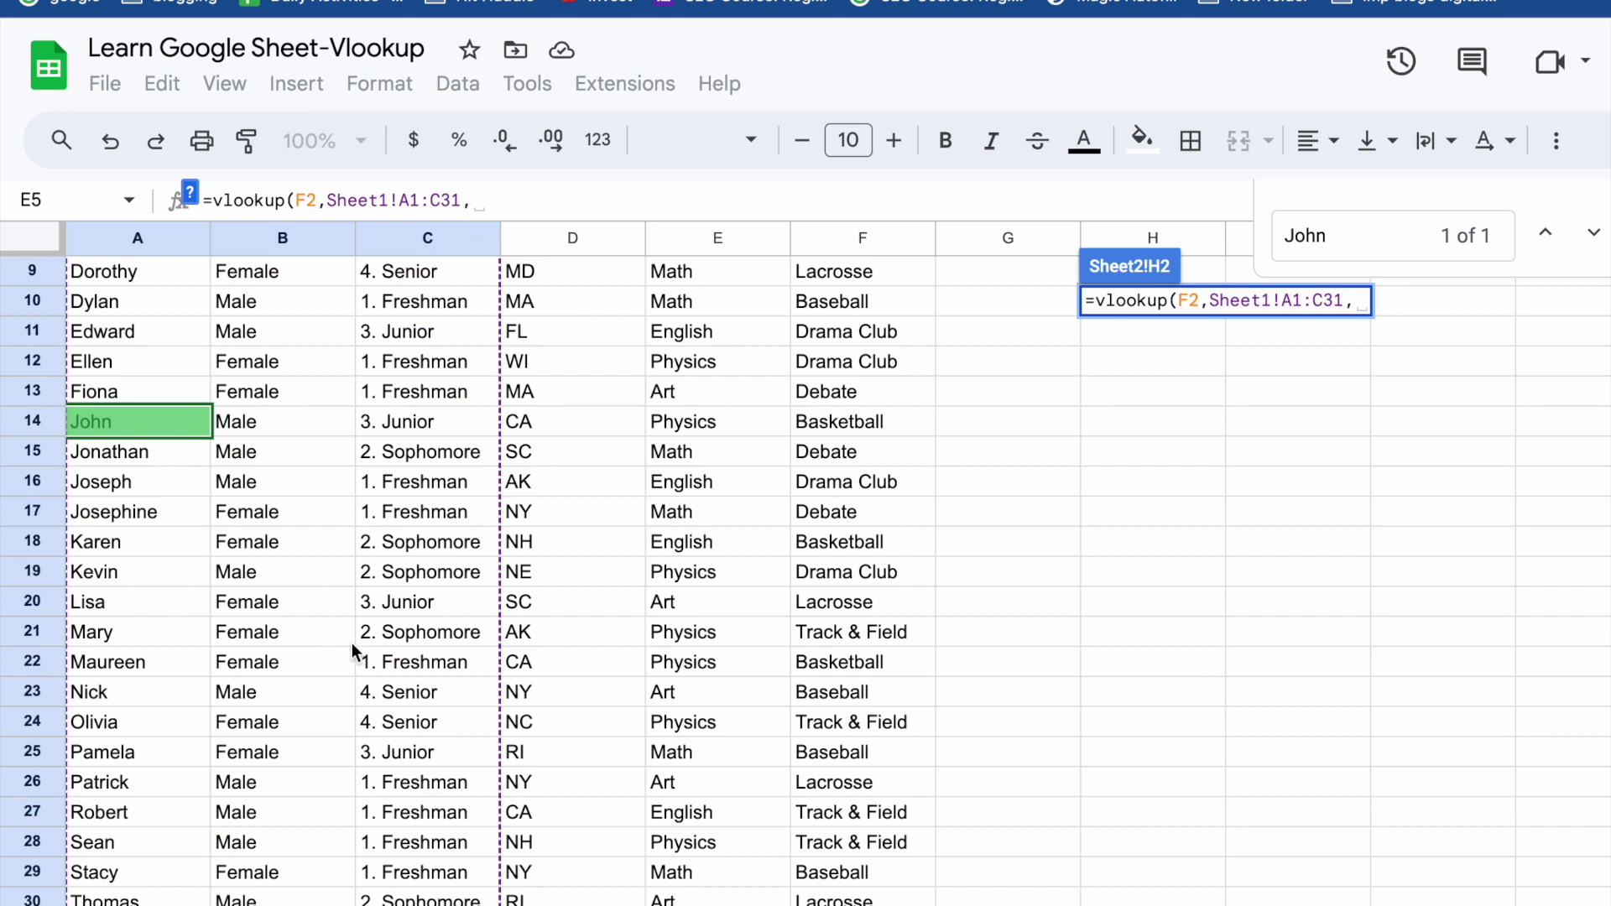
text(3)
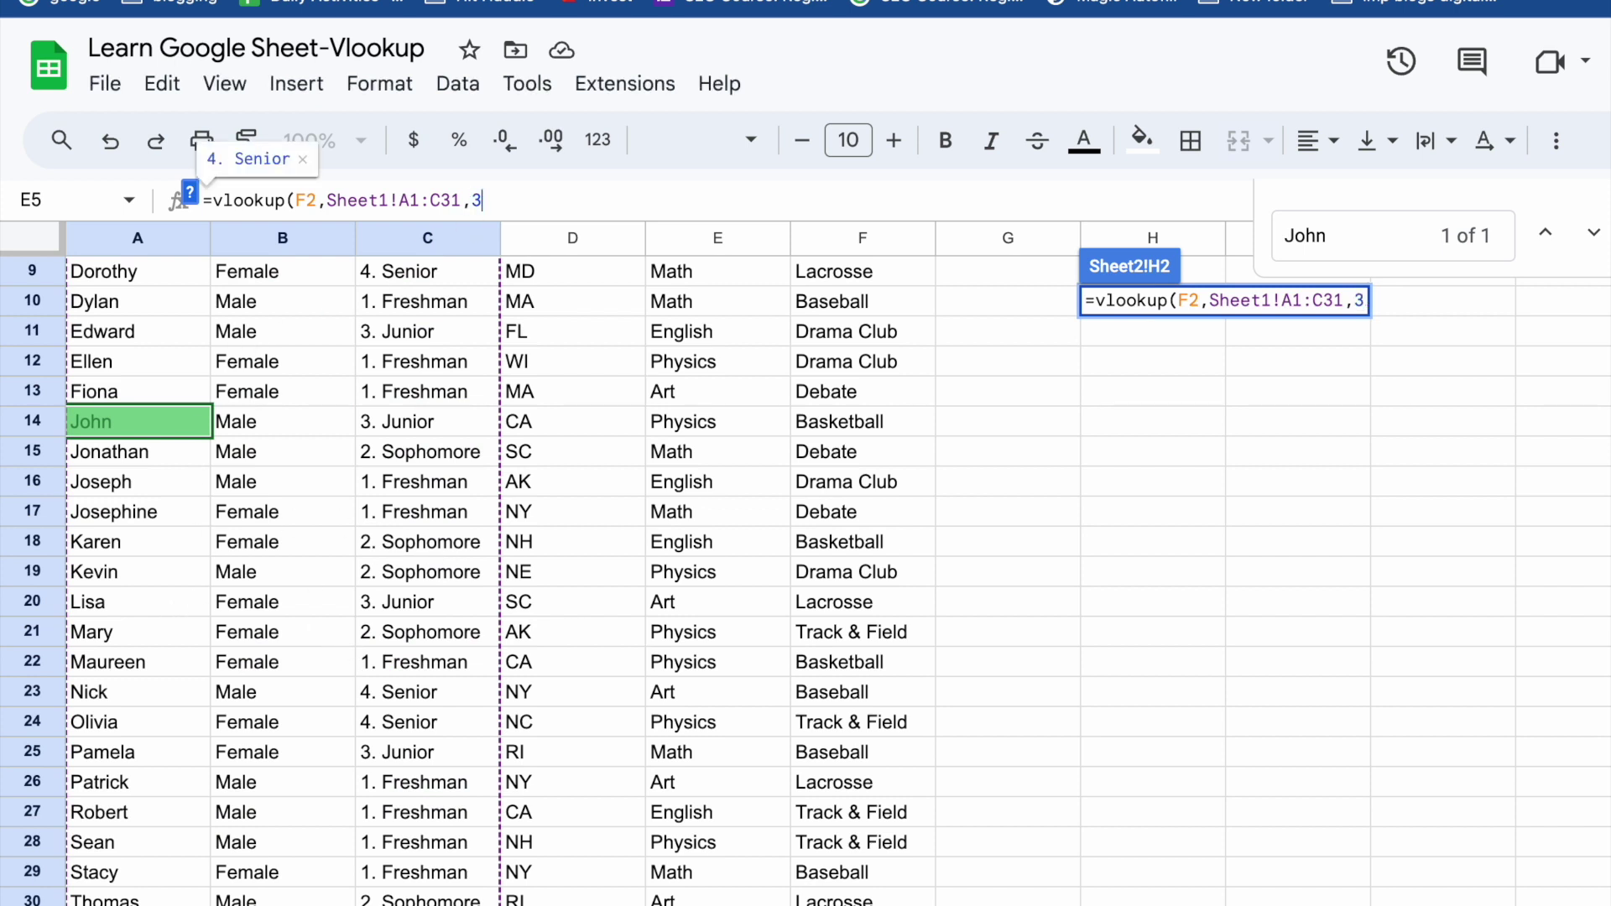
text(,)
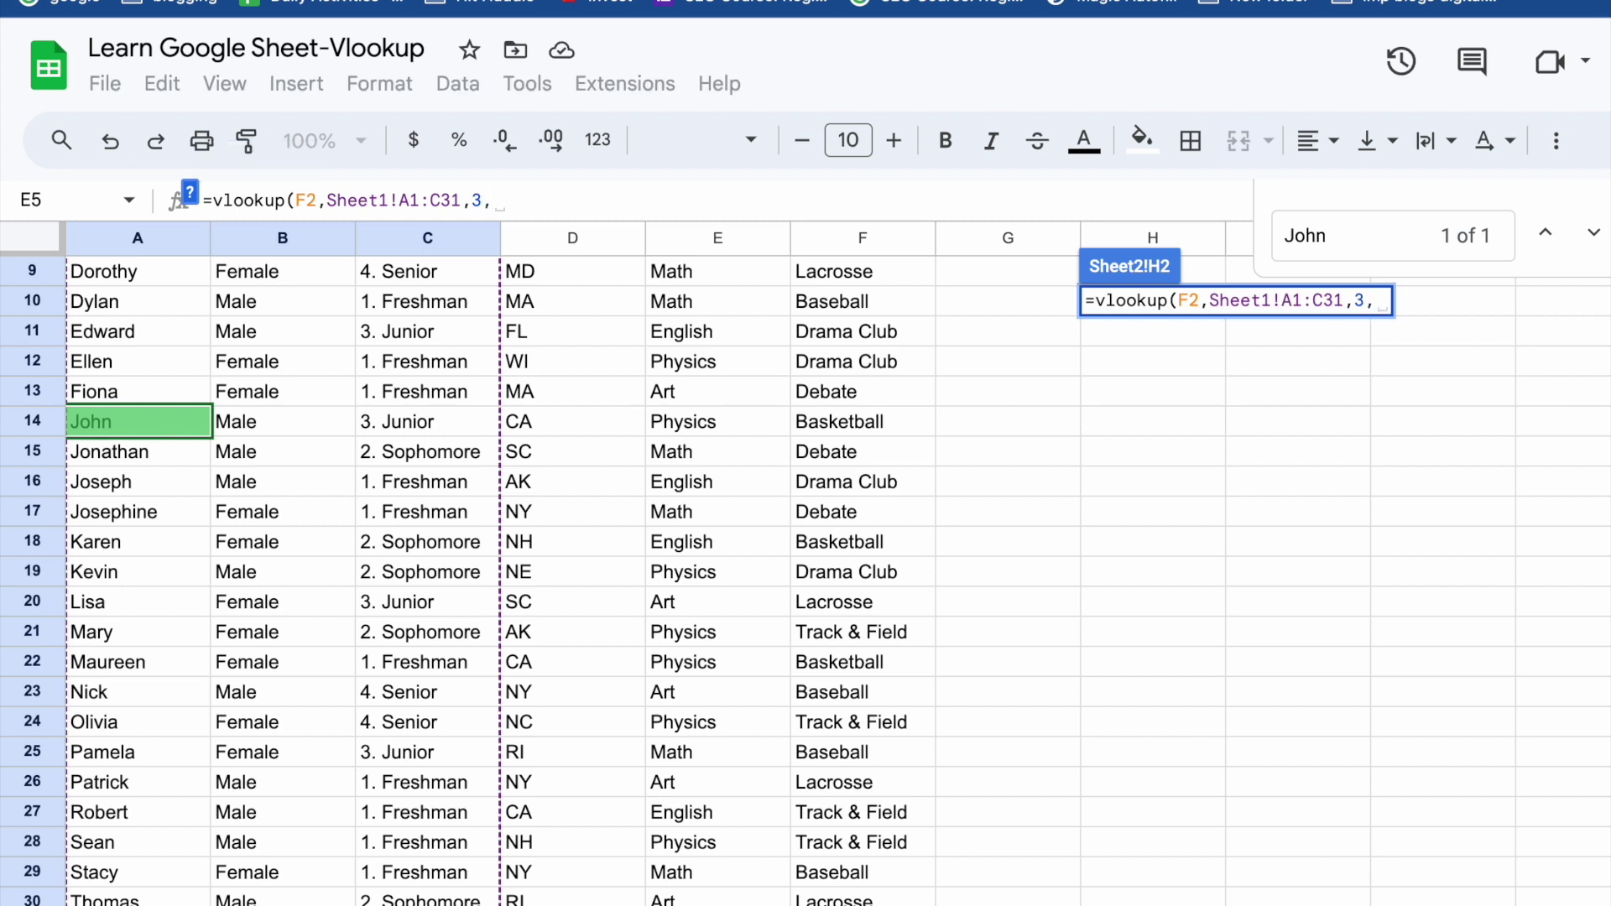
text(0))
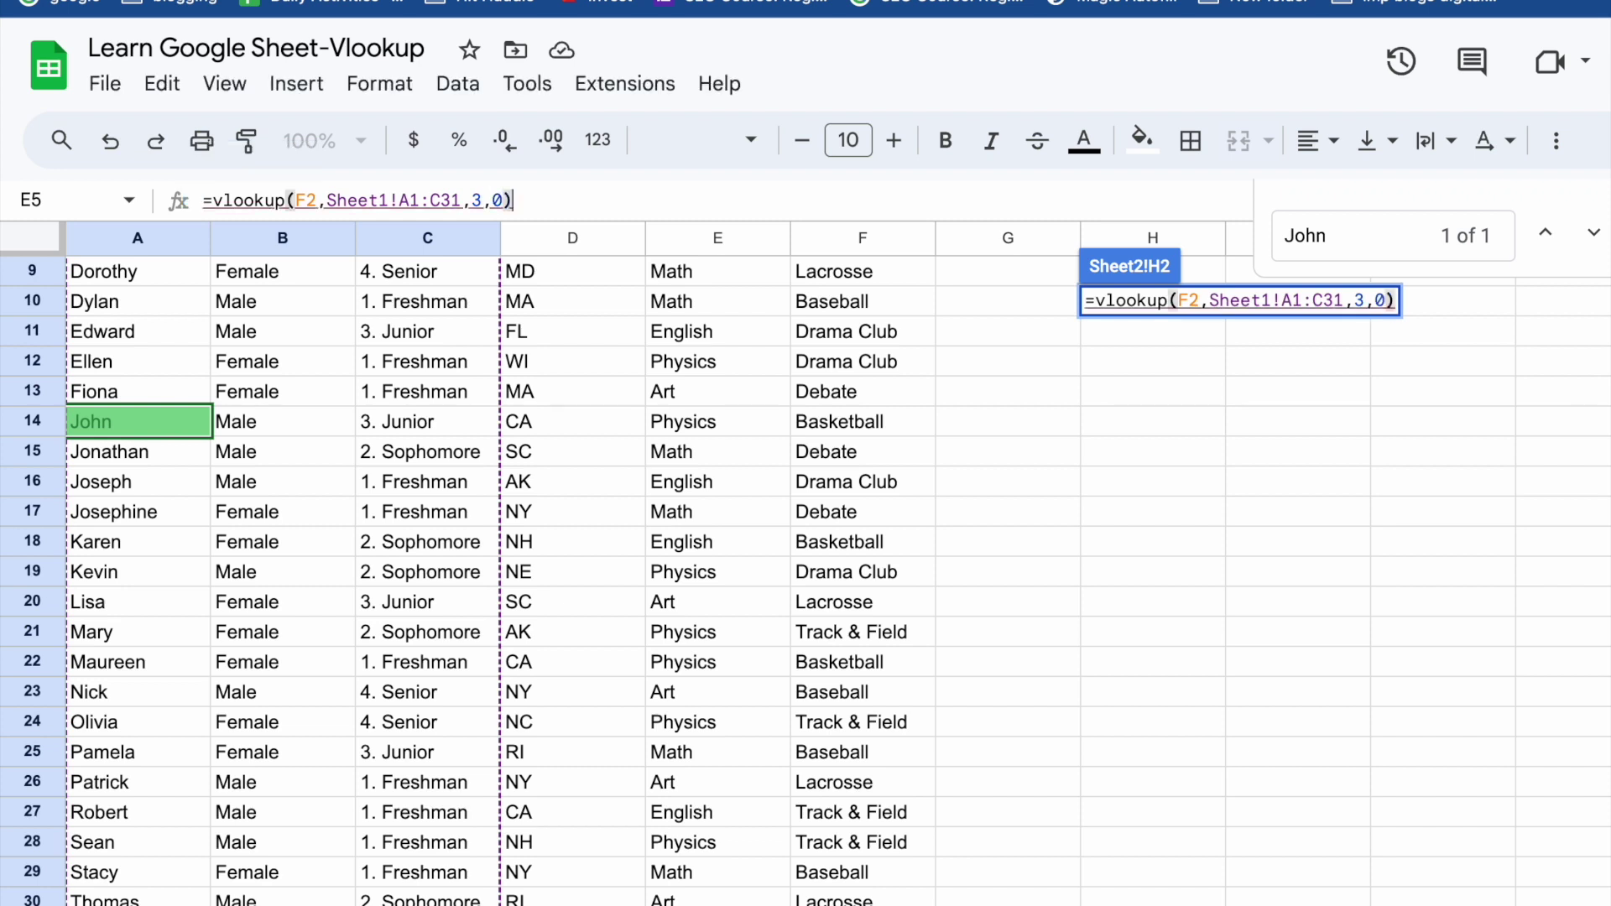
key(Return)
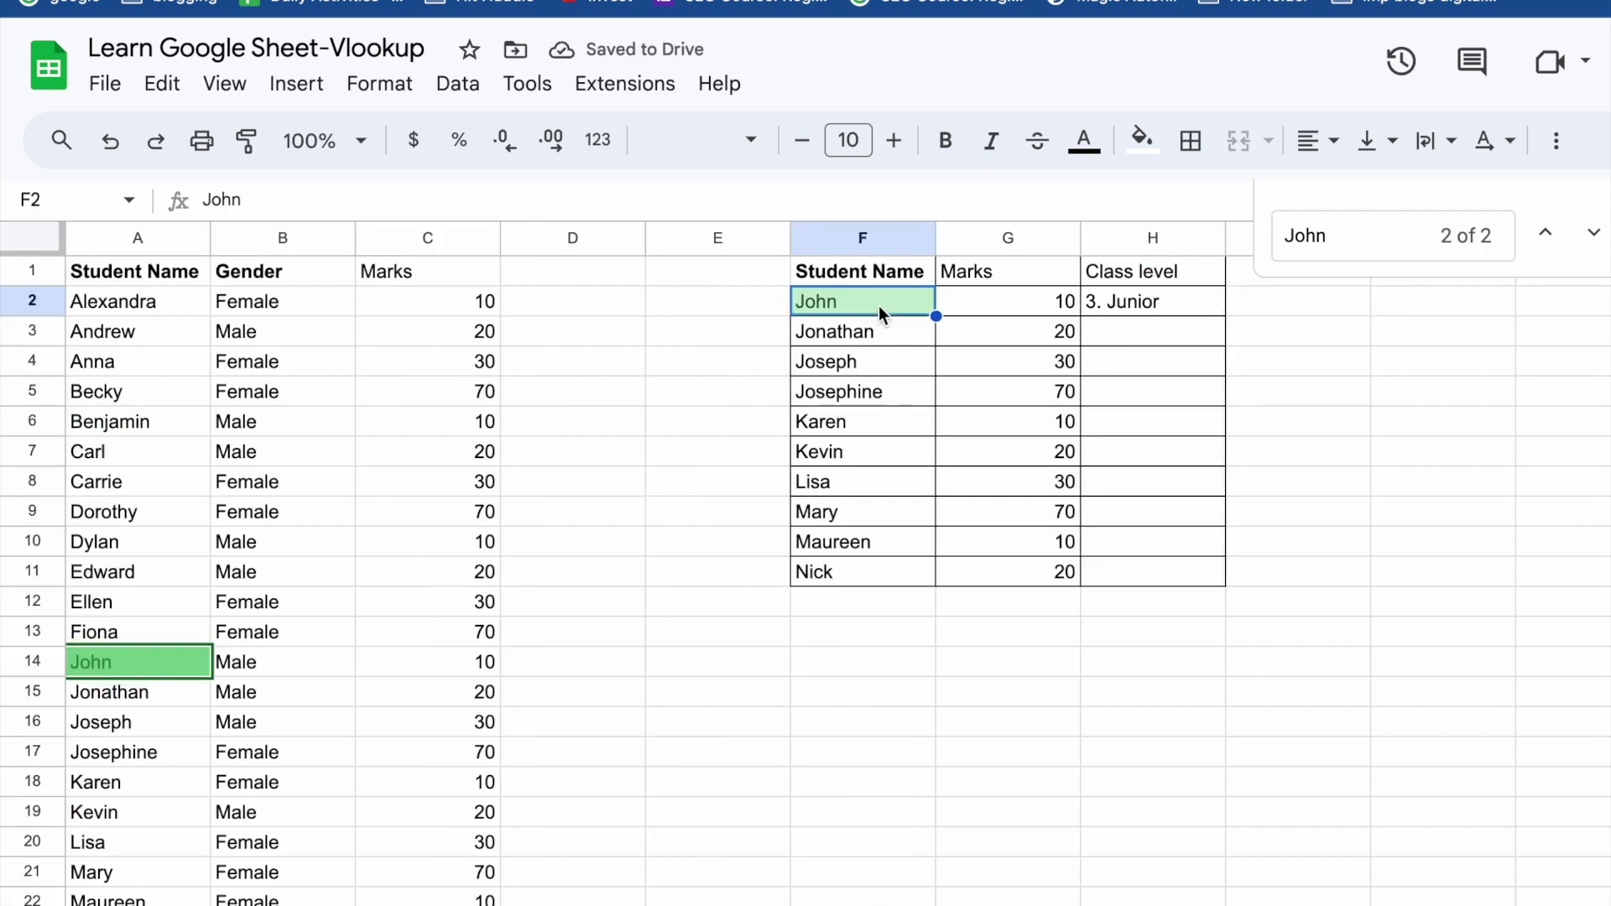
Check the class level in C14 on Sheet1 against the H2 lookup, and return to Sheet2
click(445, 905)
key(ctrl+f)
click(407, 427)
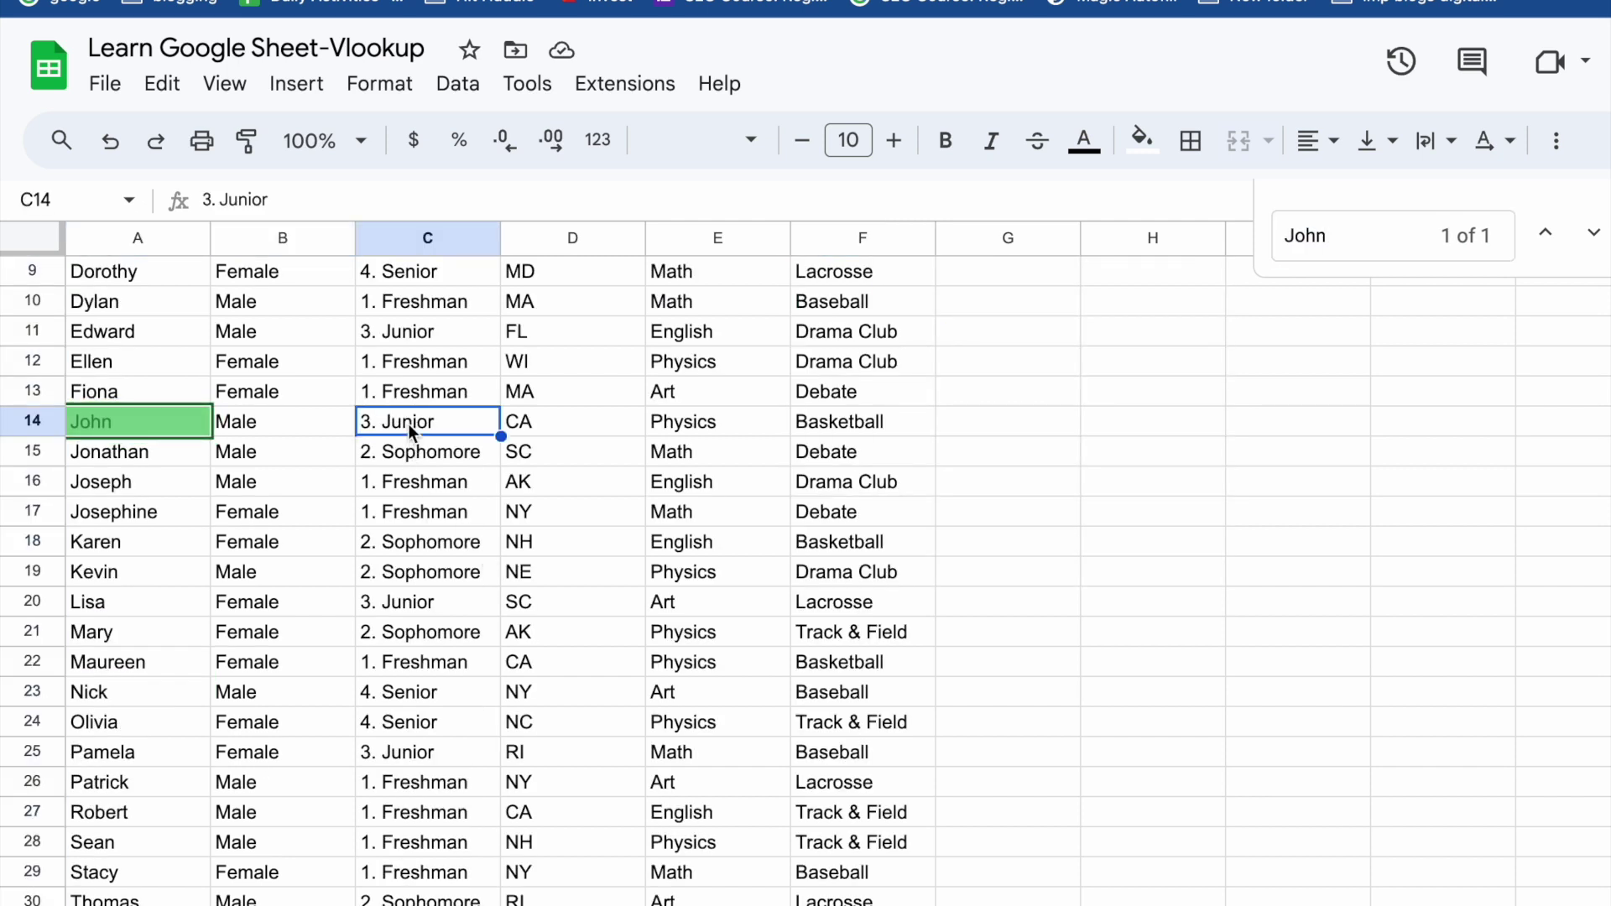
click(395, 905)
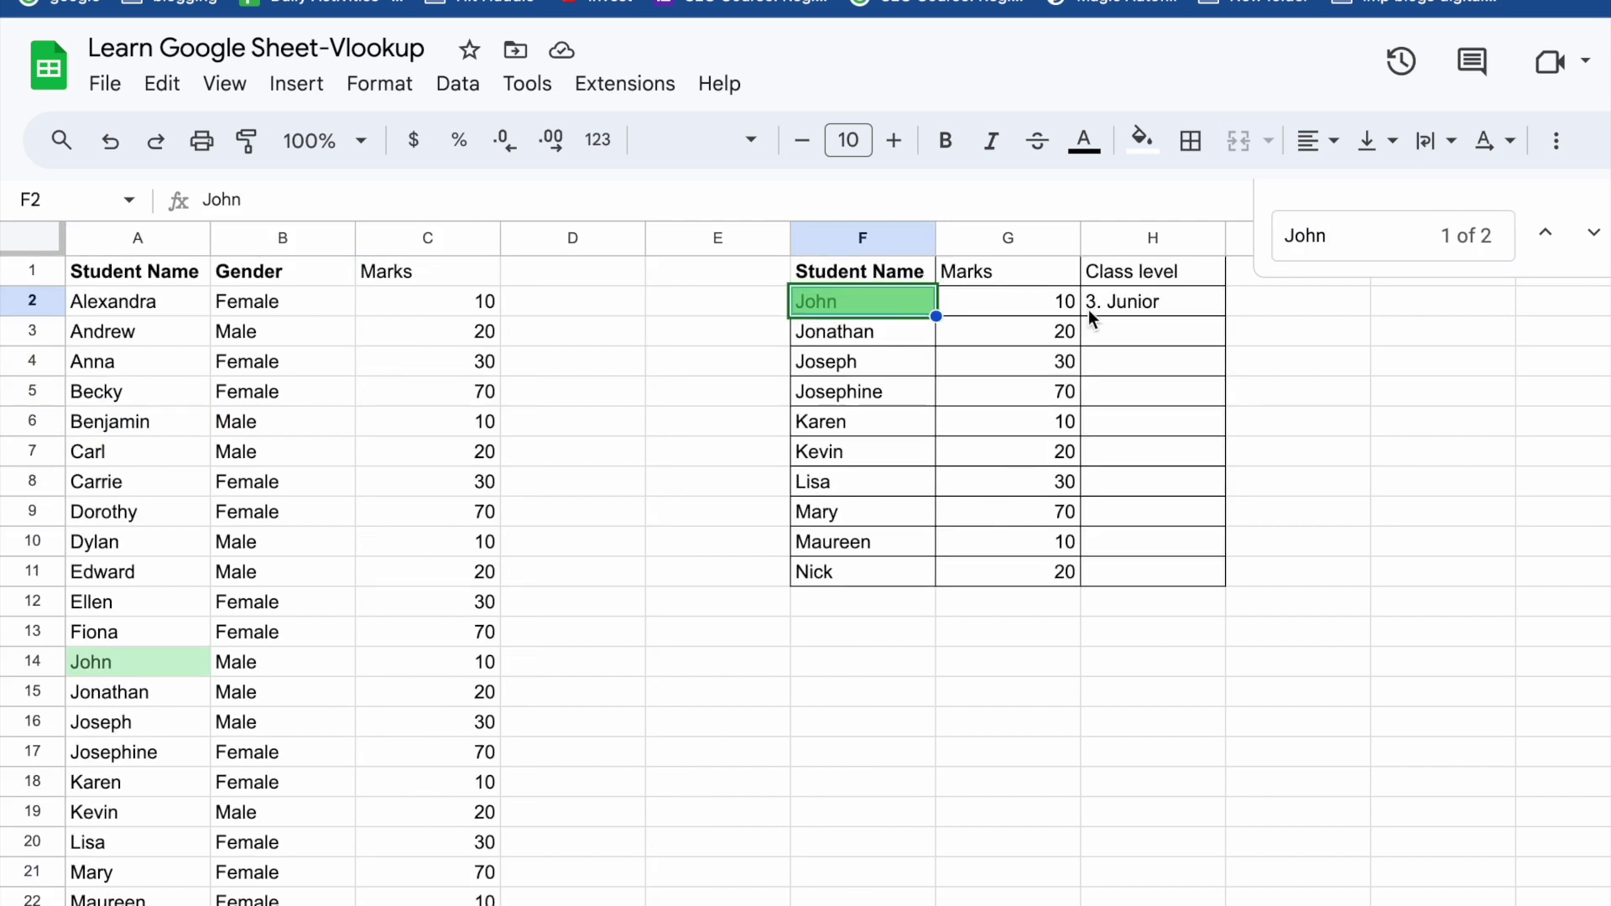
Inspect the VLOOKUP formula in H2 and compare it with the one in G2
click(1121, 301)
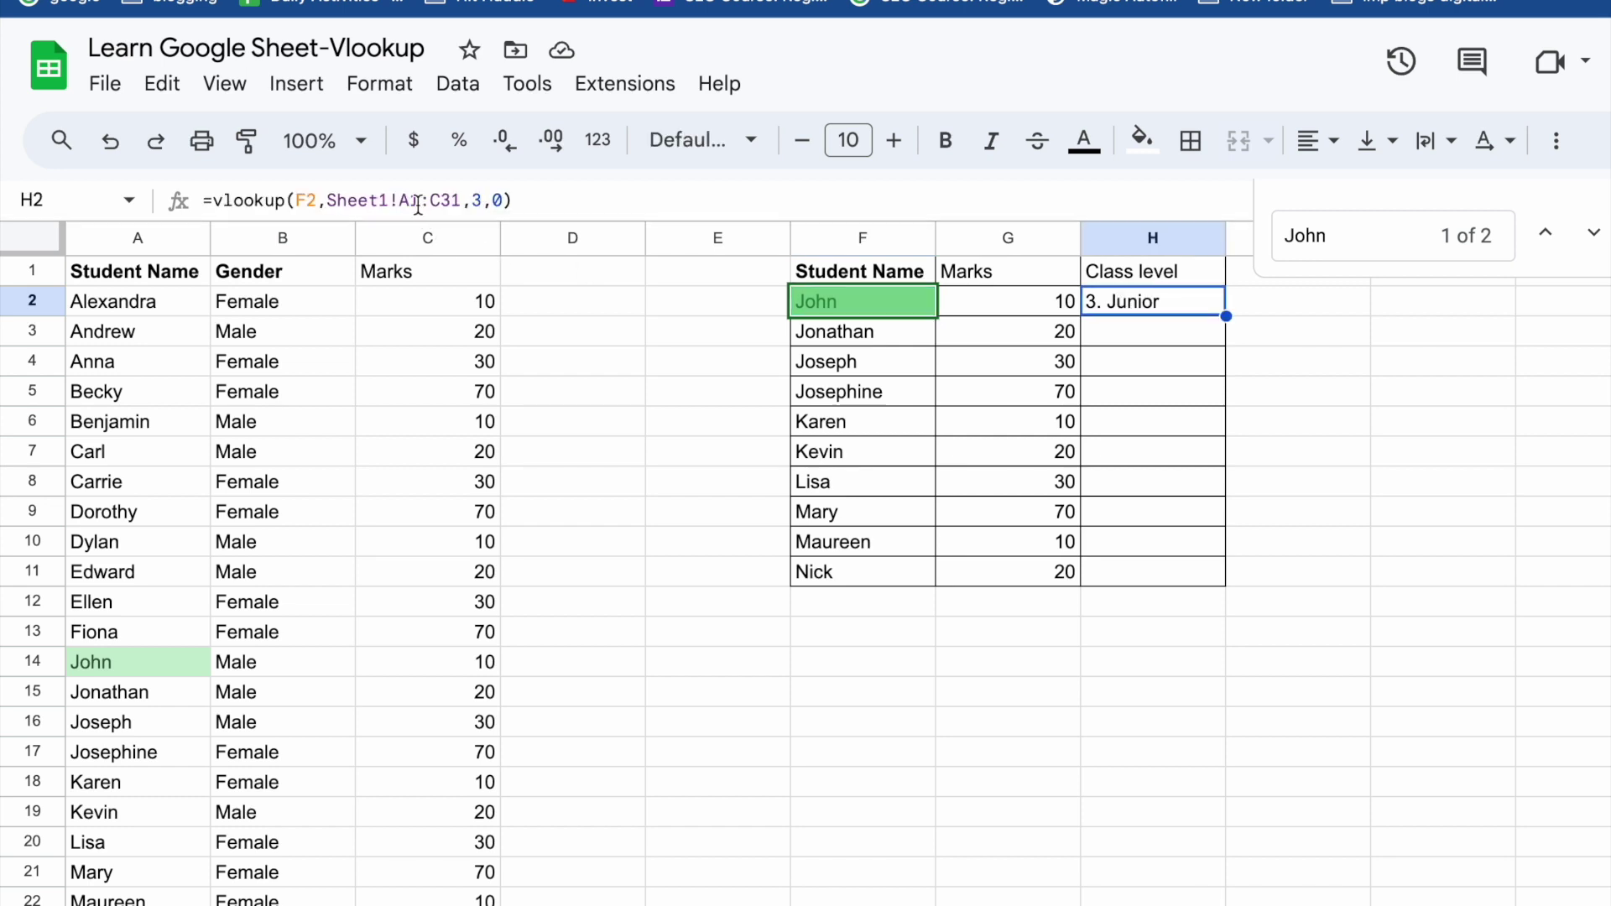
double_click(1148, 303)
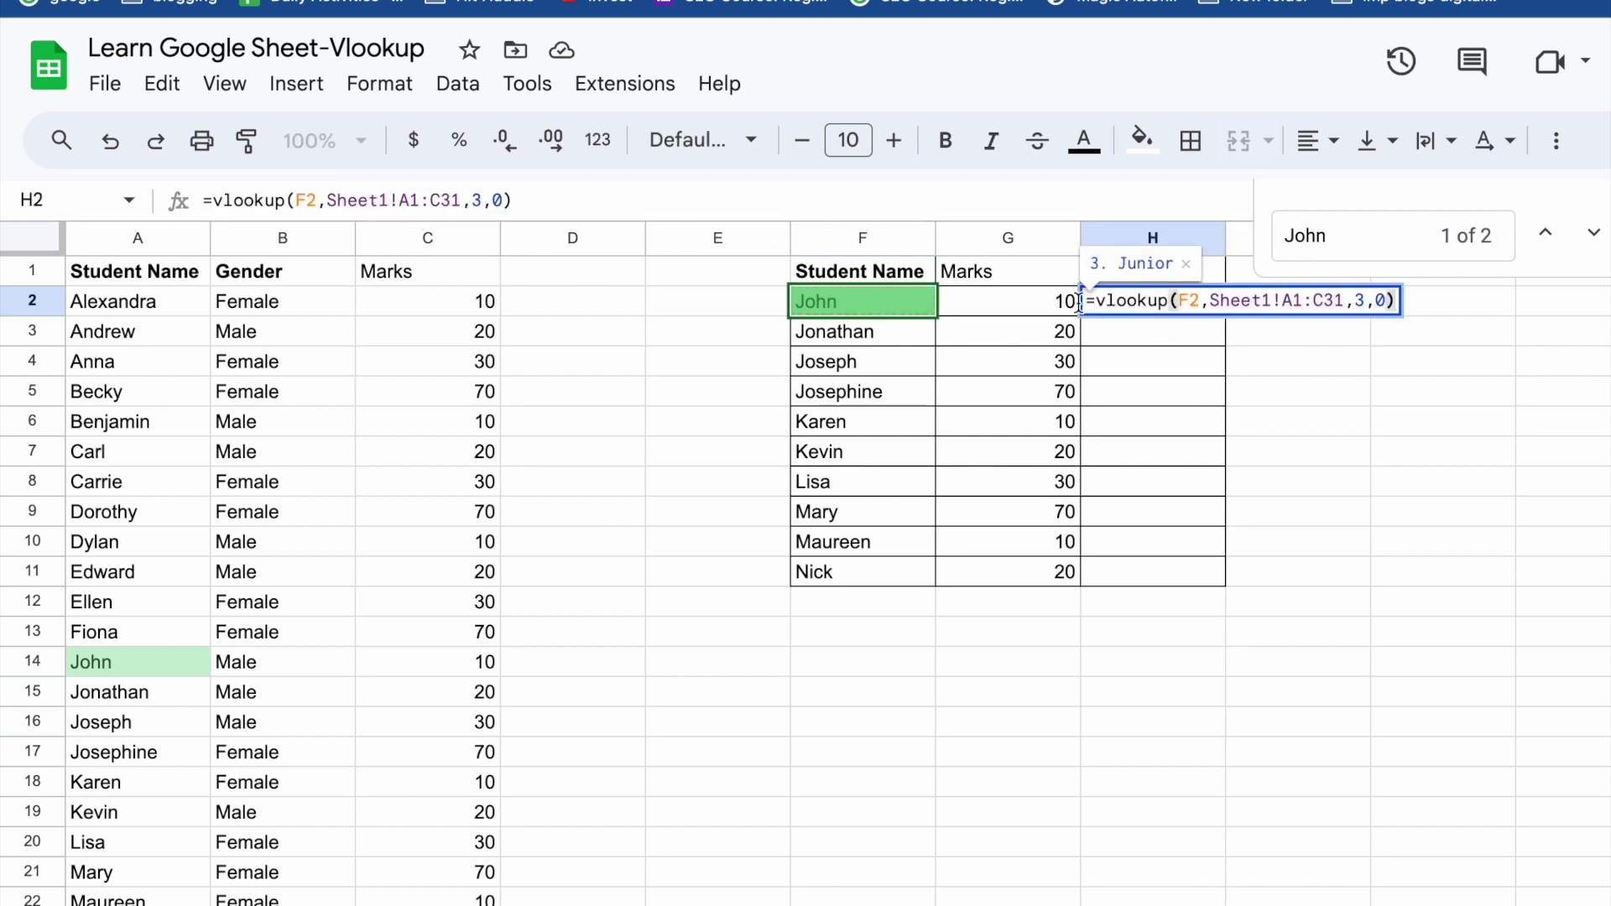
click(1019, 304)
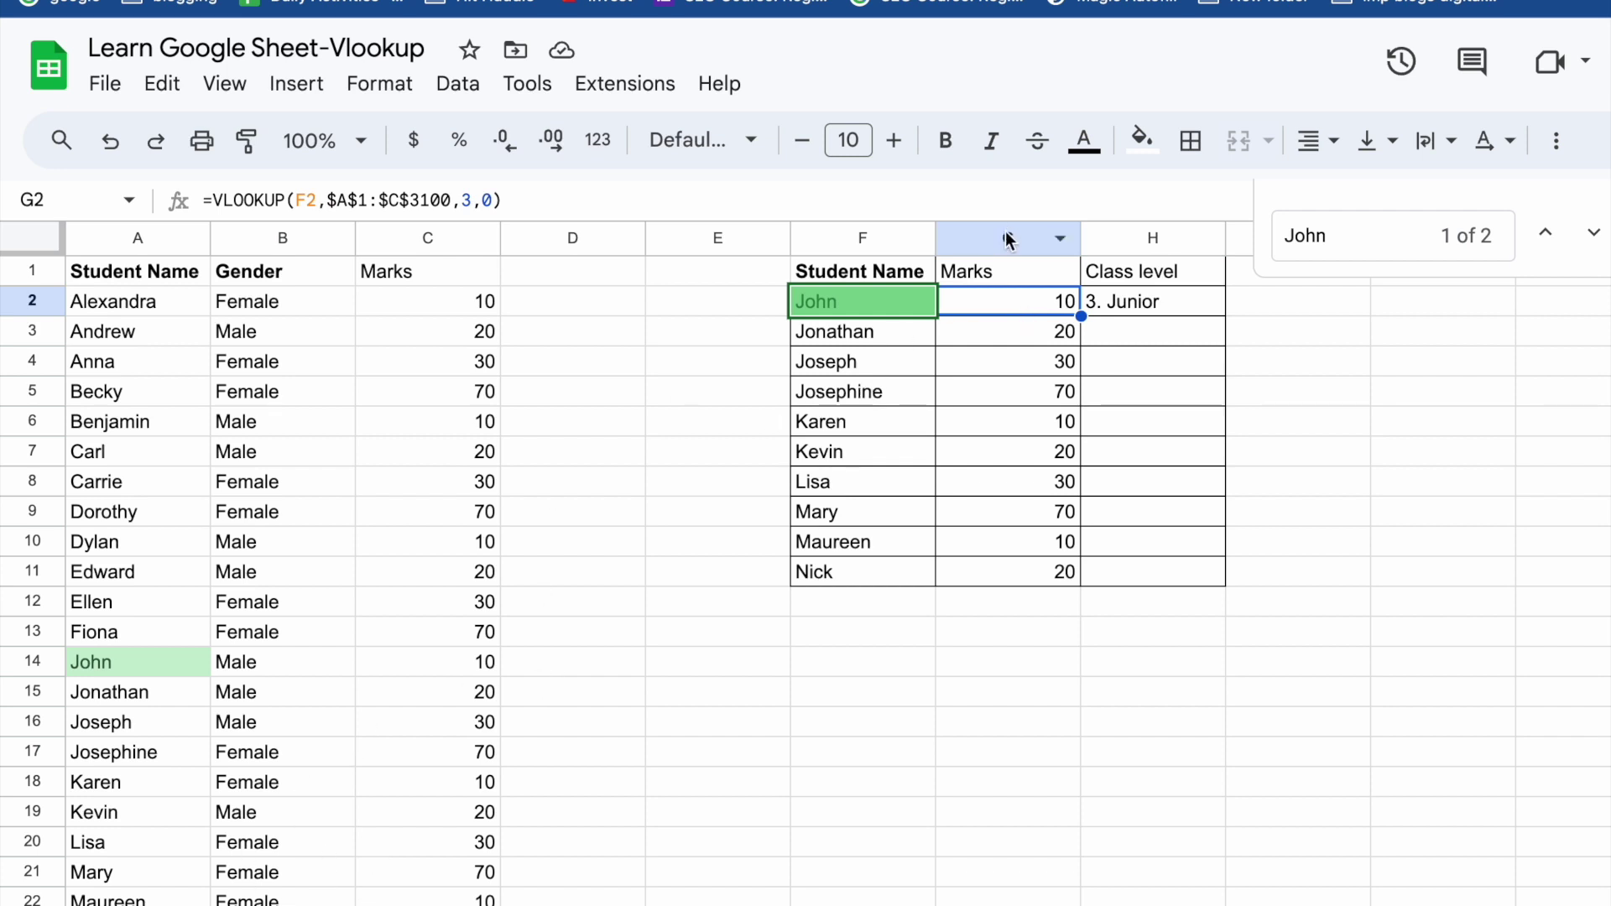
Make the H2 lookup range absolute as Sheet1!$A$1:$C$31 and accept the suggested autofill for the remaining class levels
click(1121, 302)
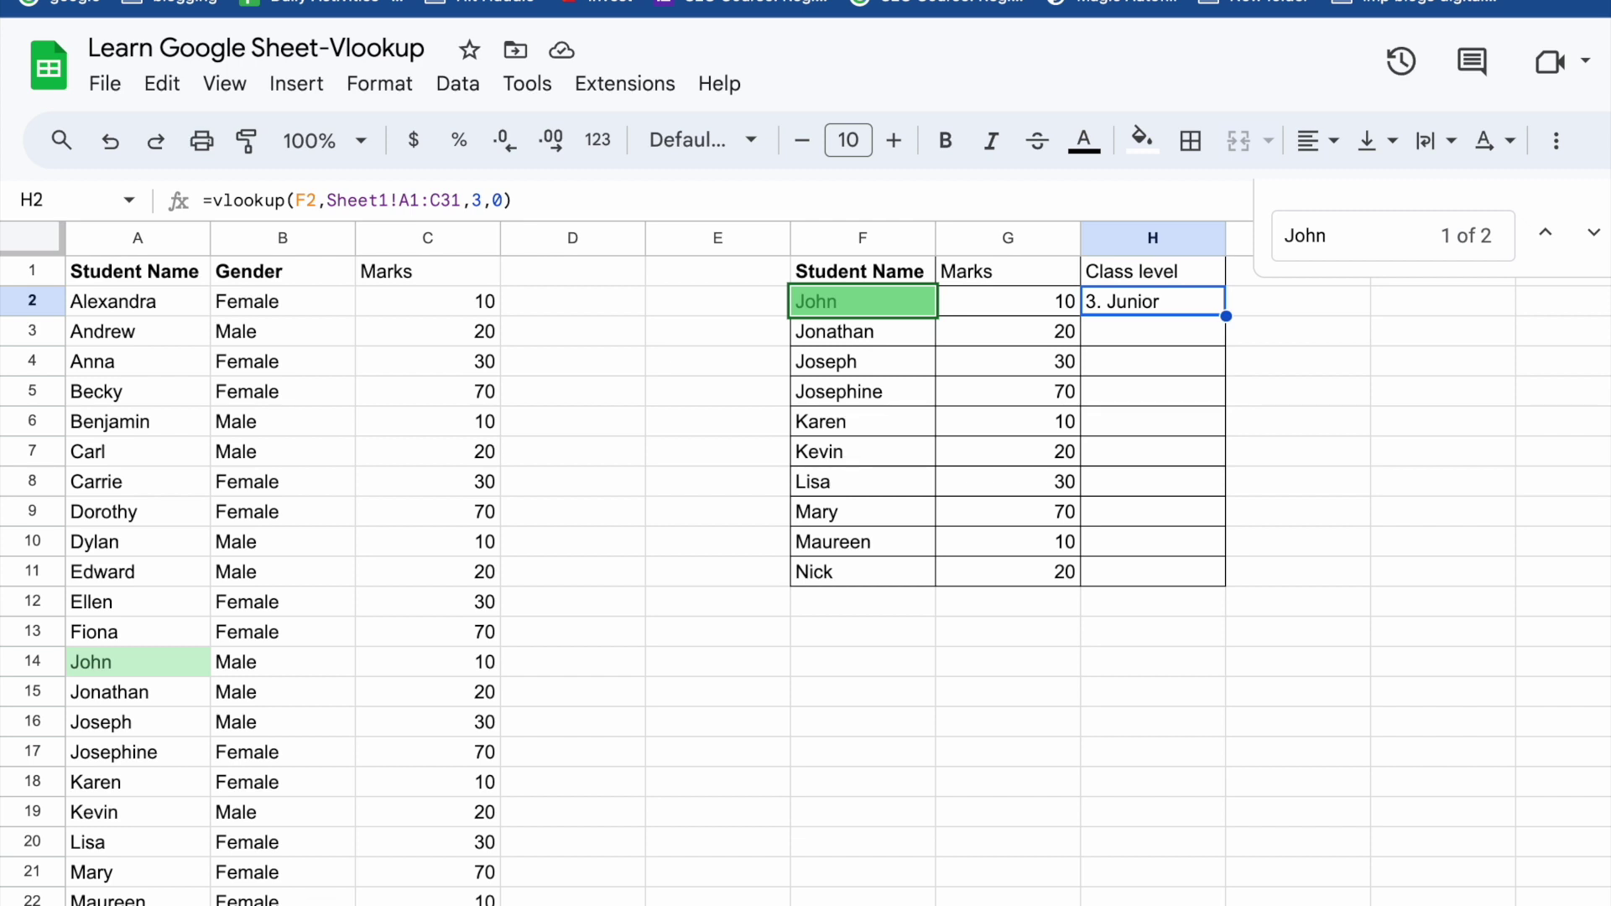
double_click(1101, 304)
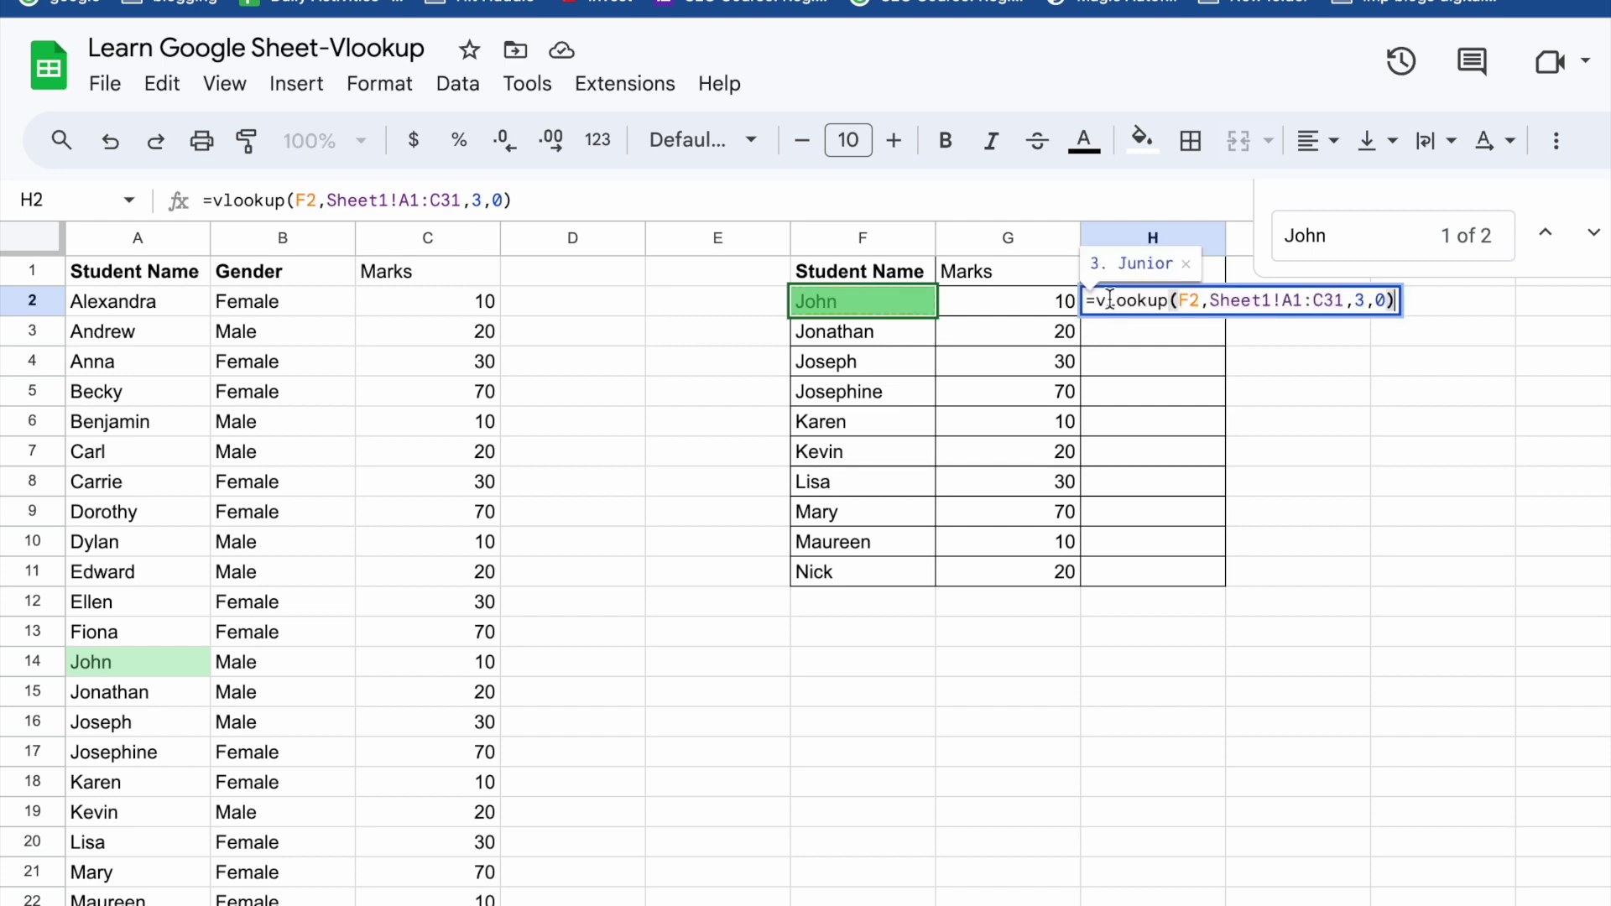
click(1285, 300)
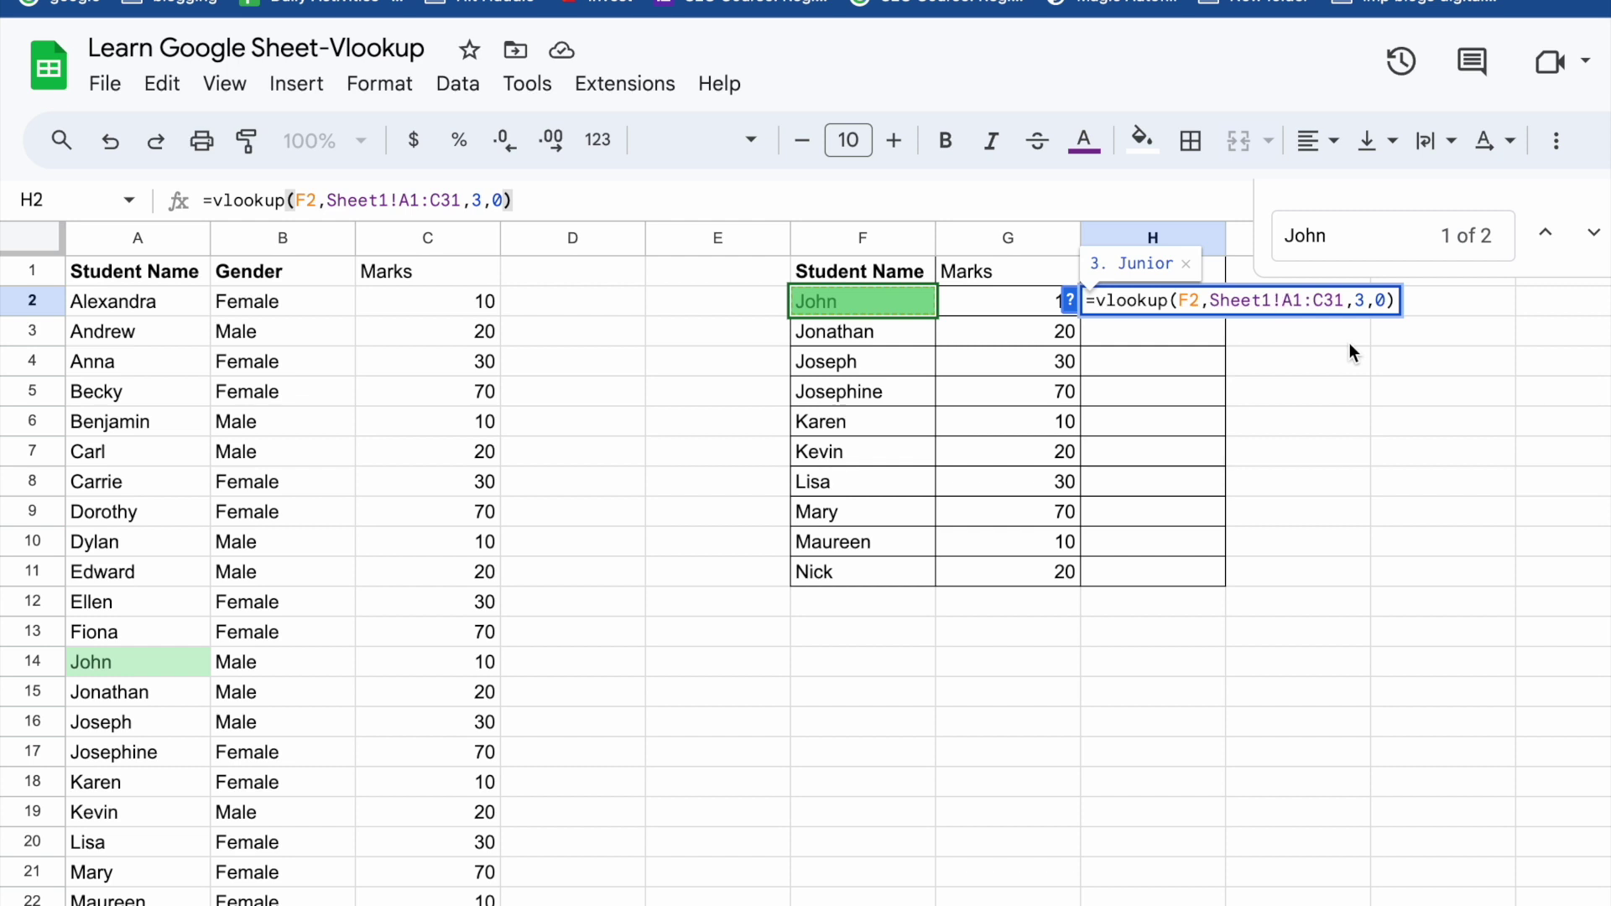
text($A$)
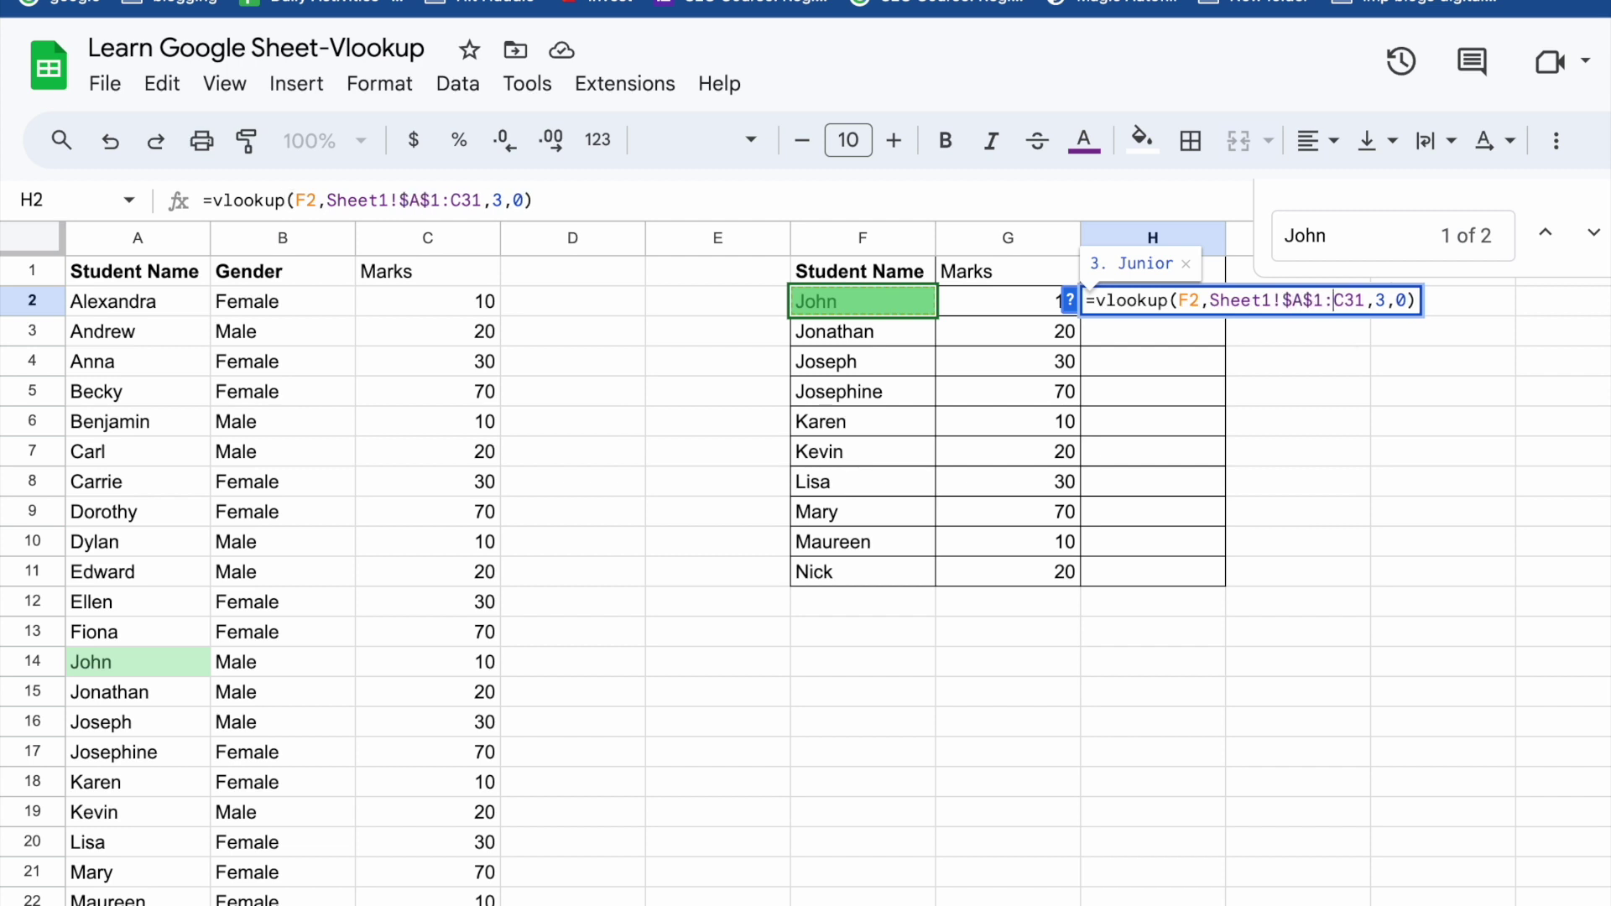
text($)
key(Right)
text($)
key(Return)
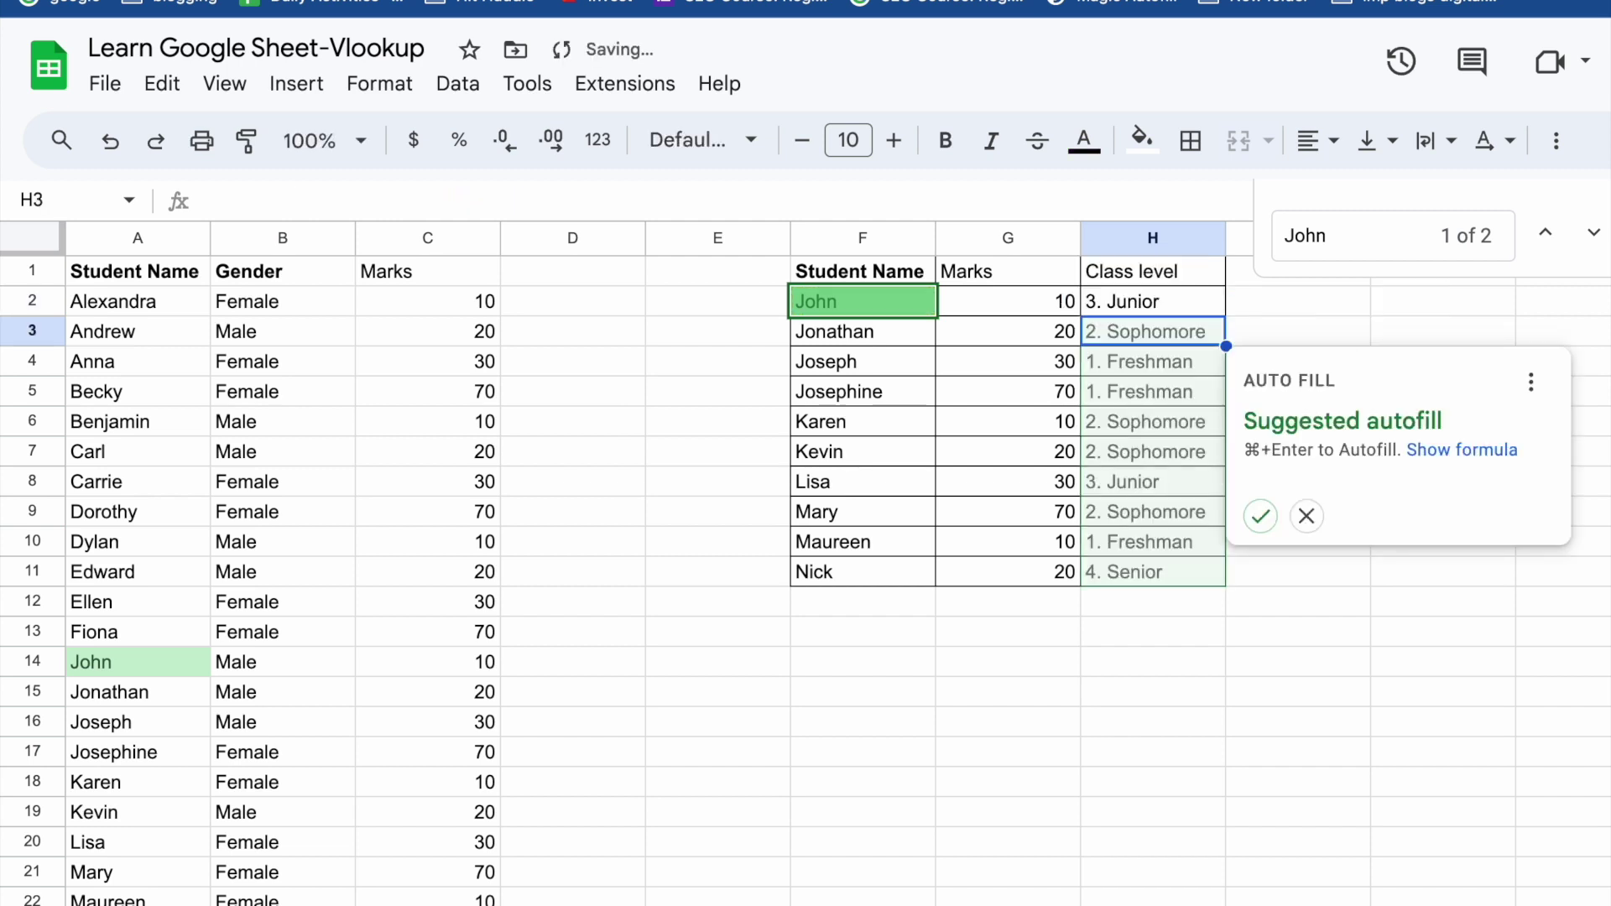
click(1258, 527)
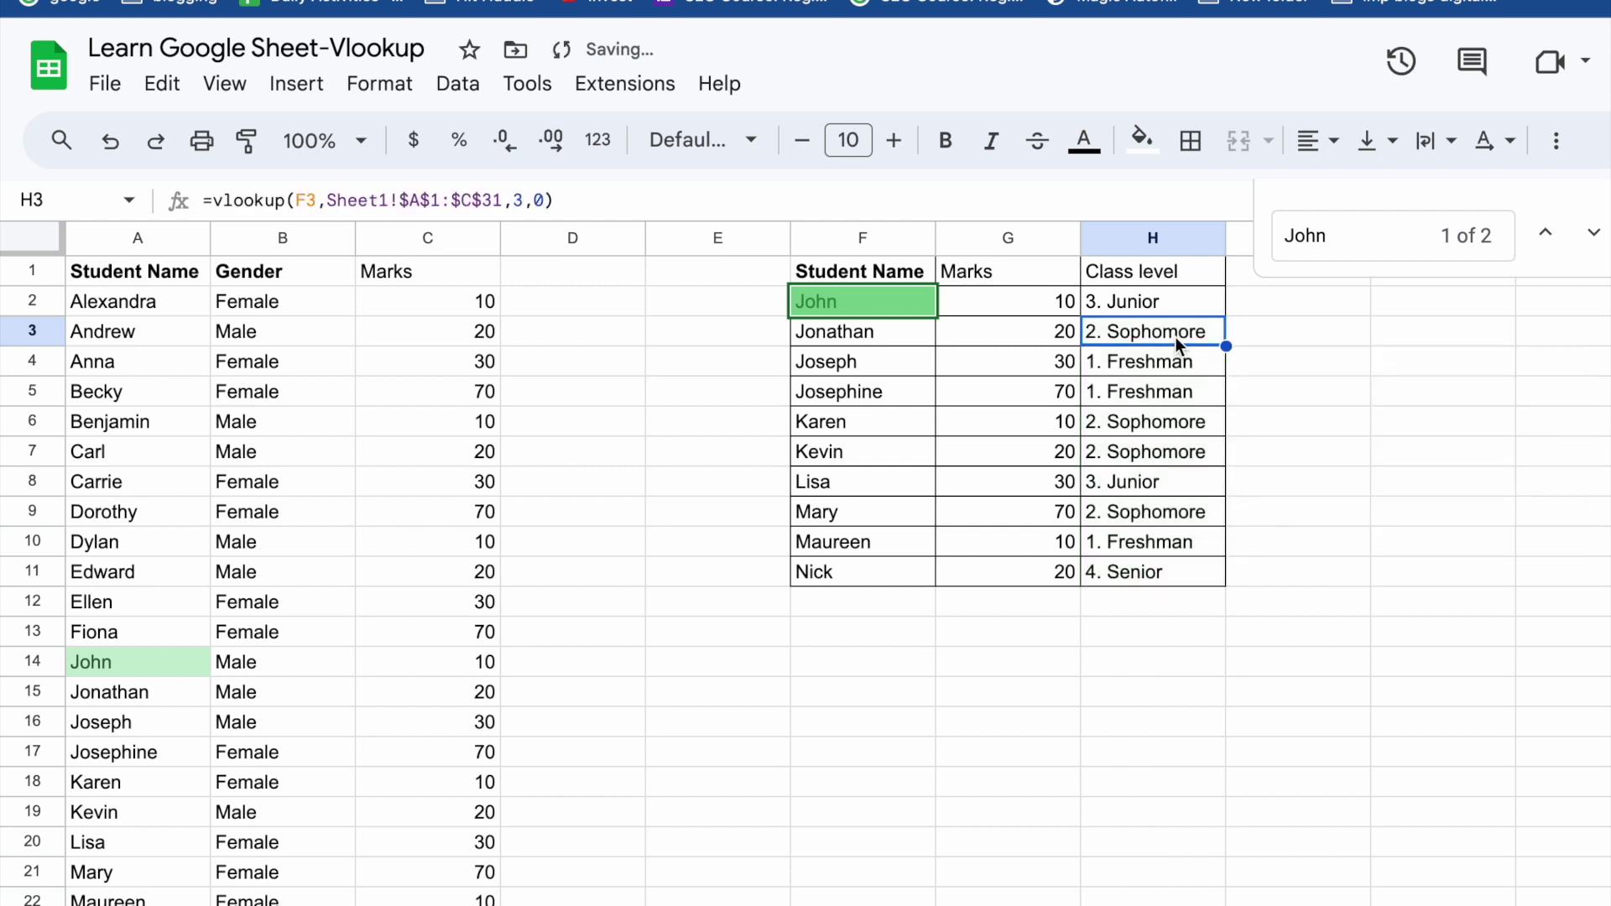
Review the autofilled VLOOKUP formulas down the Class level column through H11 and back up to H2
key(Down)
key(Down)
key(Down)
key(Down)
key(Down)
key(Down)
key(Down)
key(Down)
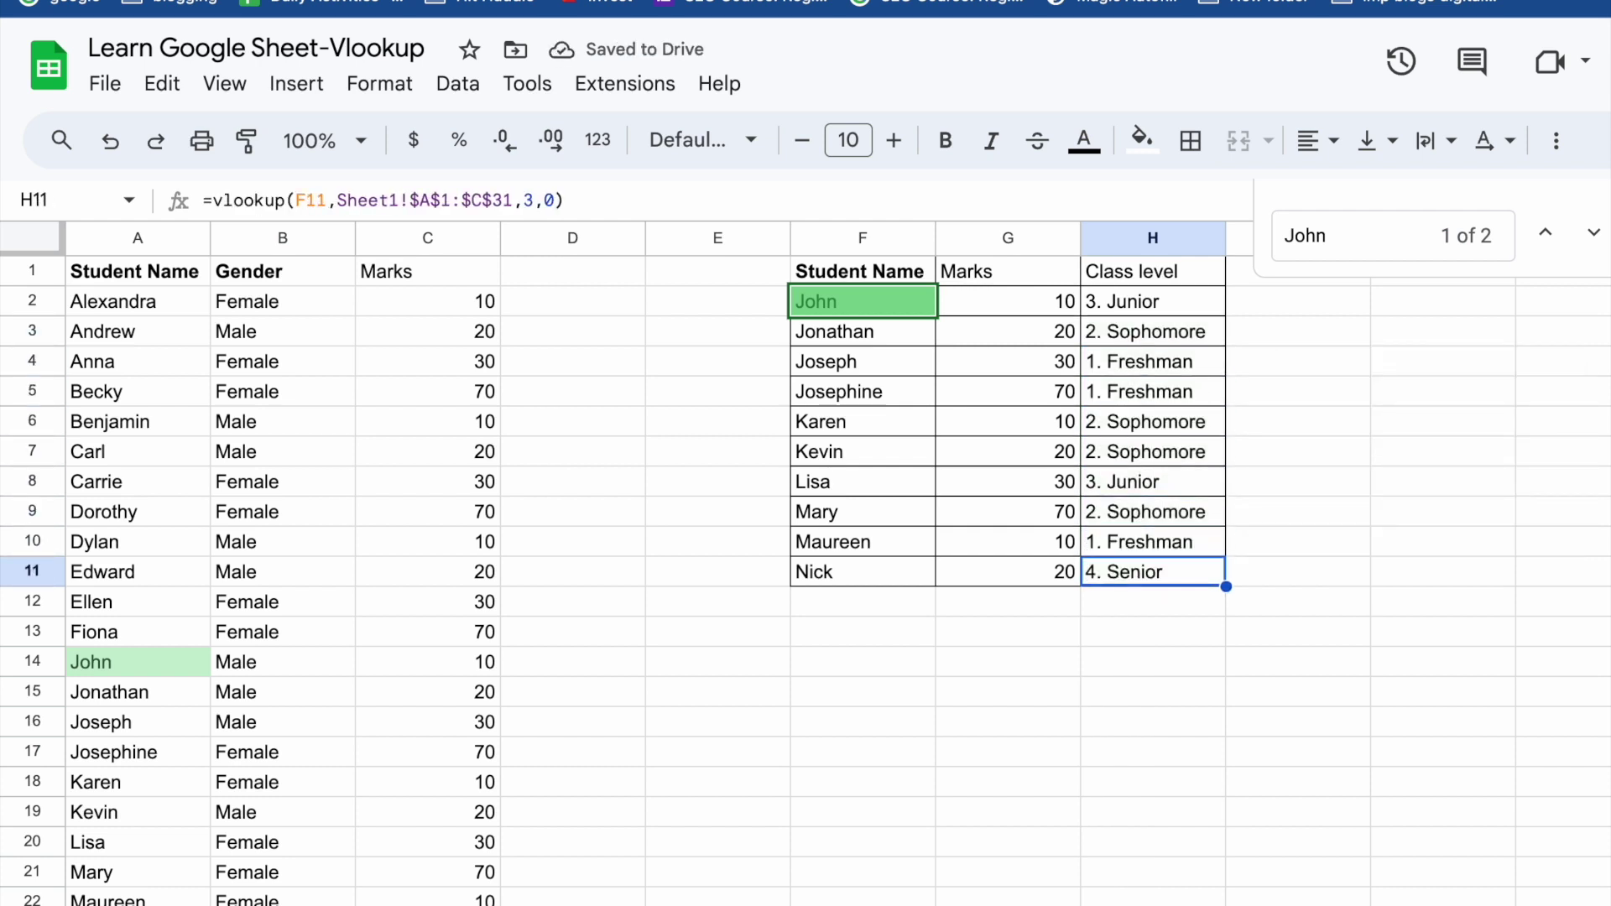
key(Up)
key(Up)
key(Up)
key(Up)
key(Up)
key(Up)
key(Up)
key(Up)
key(Up)
key(Up)
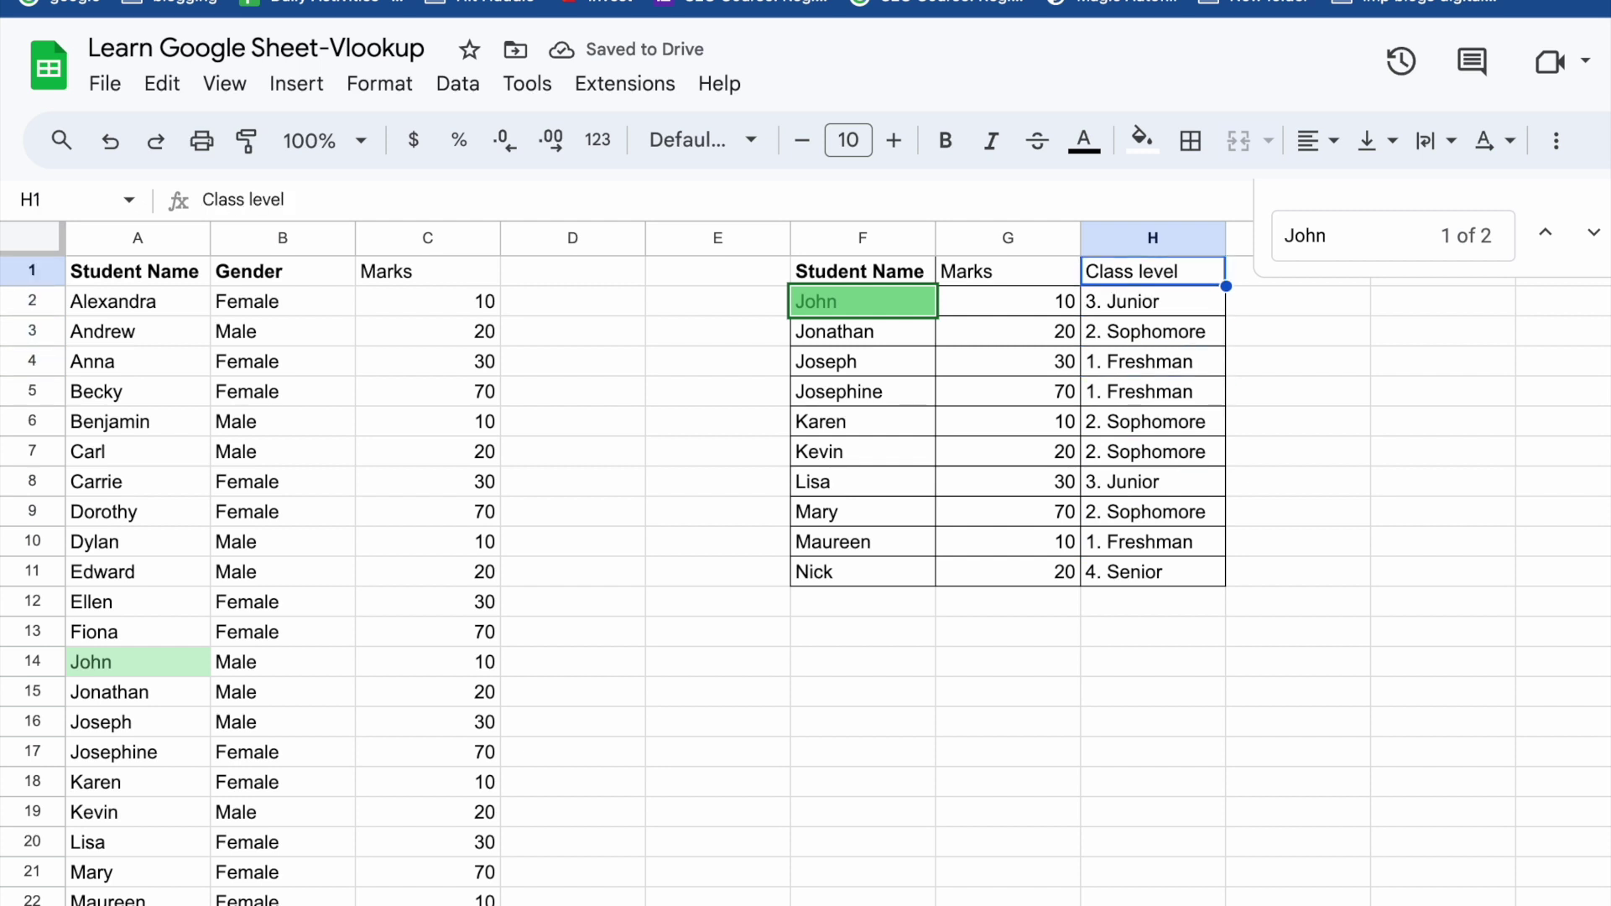
key(Down)
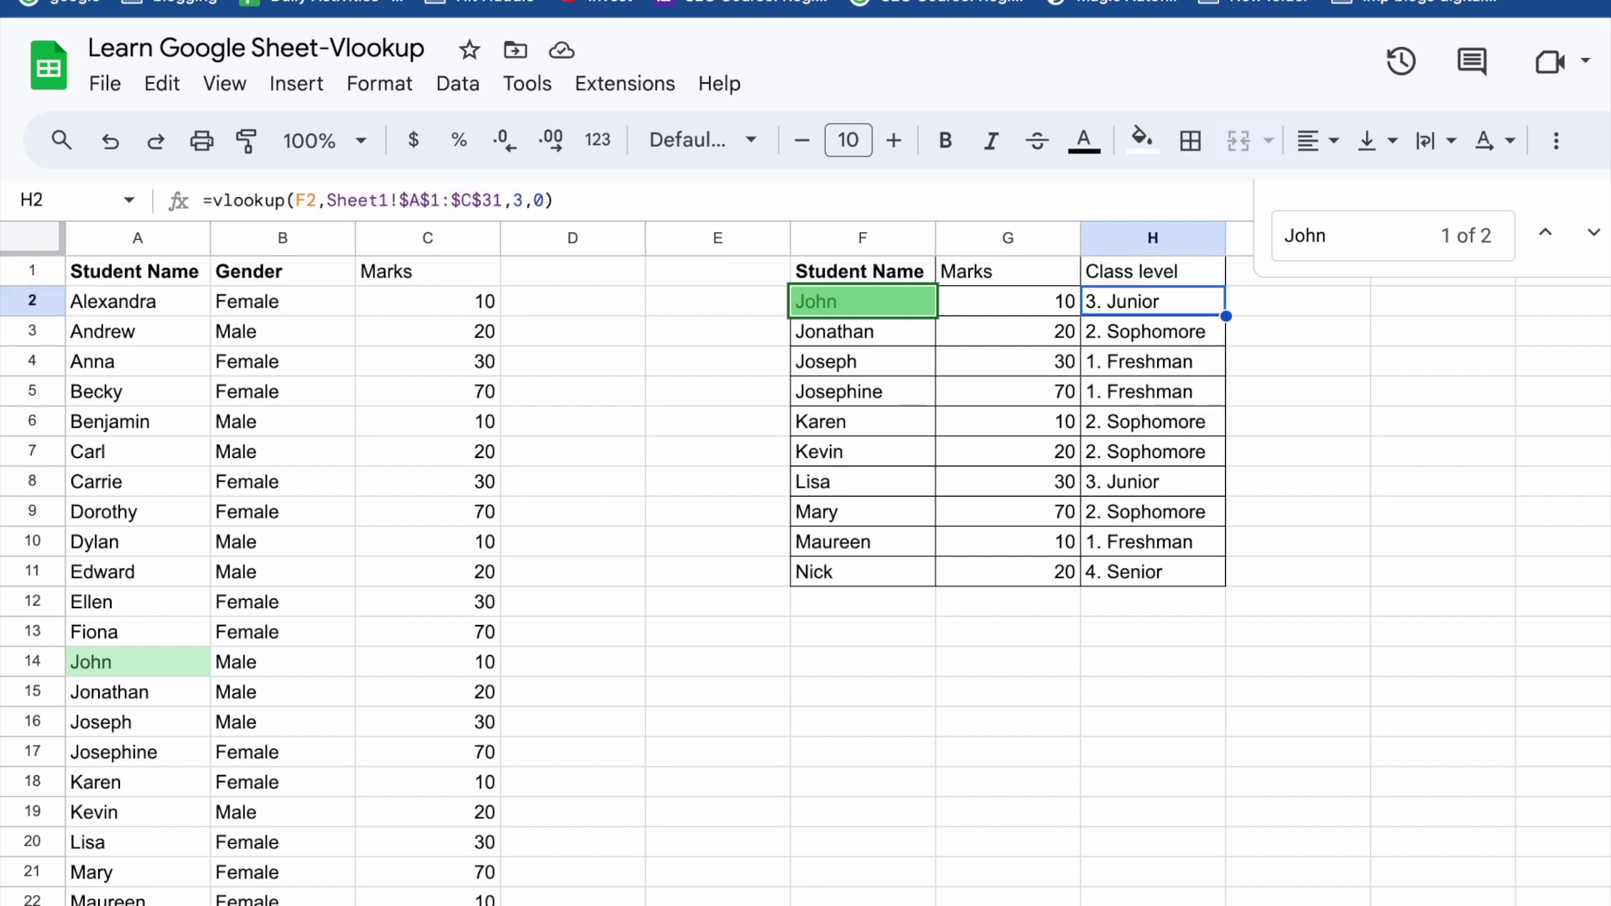
key(Right)
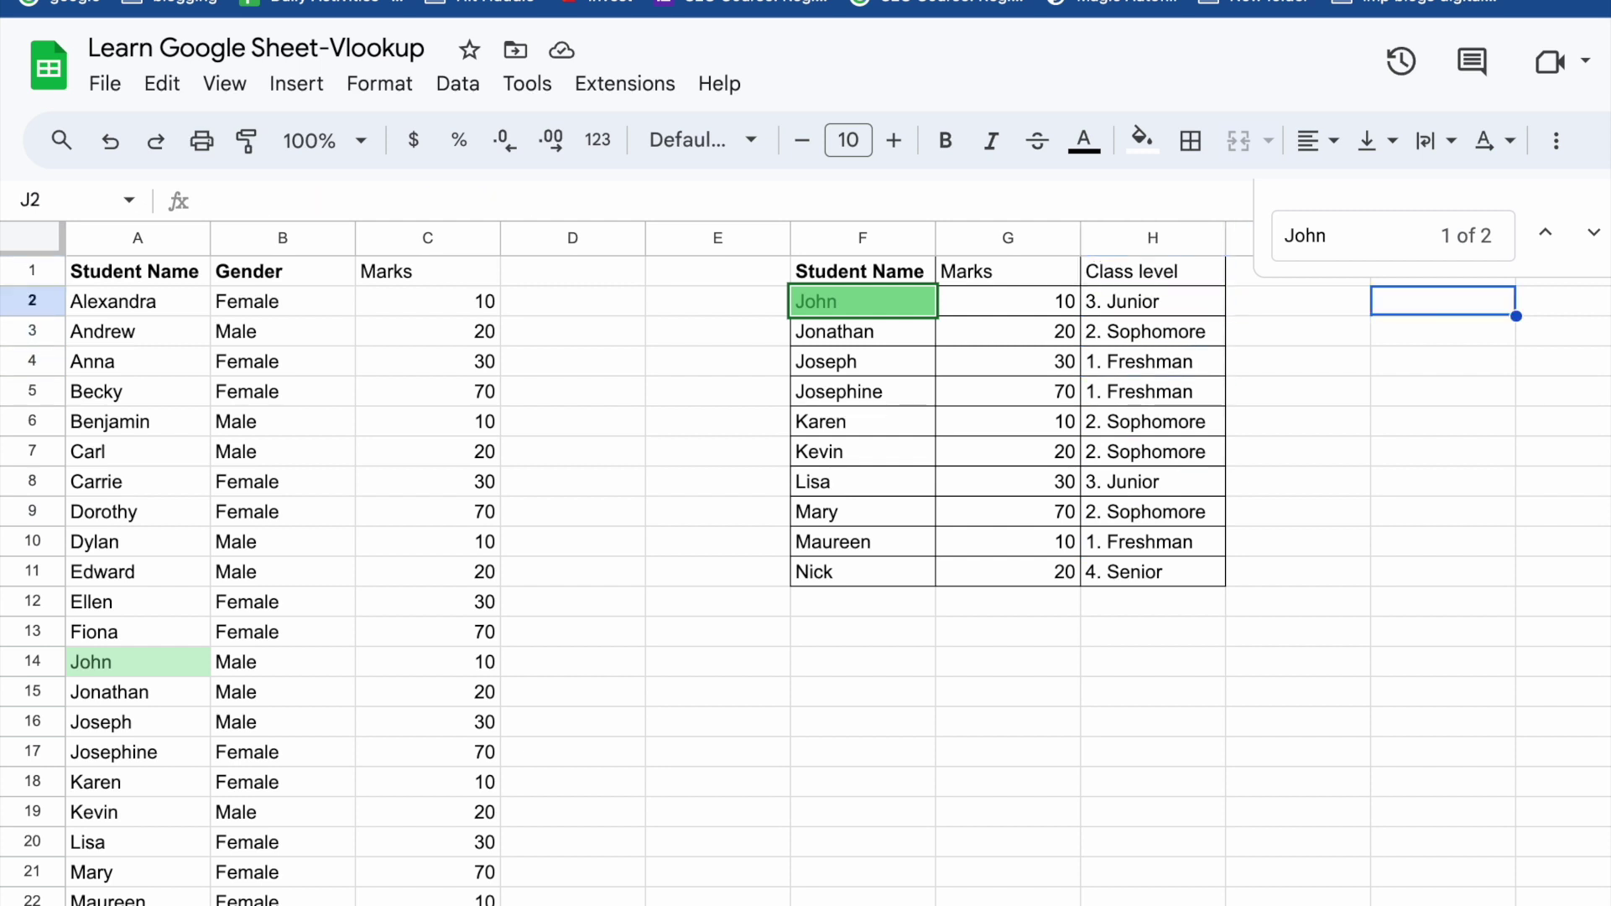
Copy the Major header from E1 on Sheet1 into I1 on Sheet2, and bold the Class level header in H1
key(ctrl+shift+Page_Up)
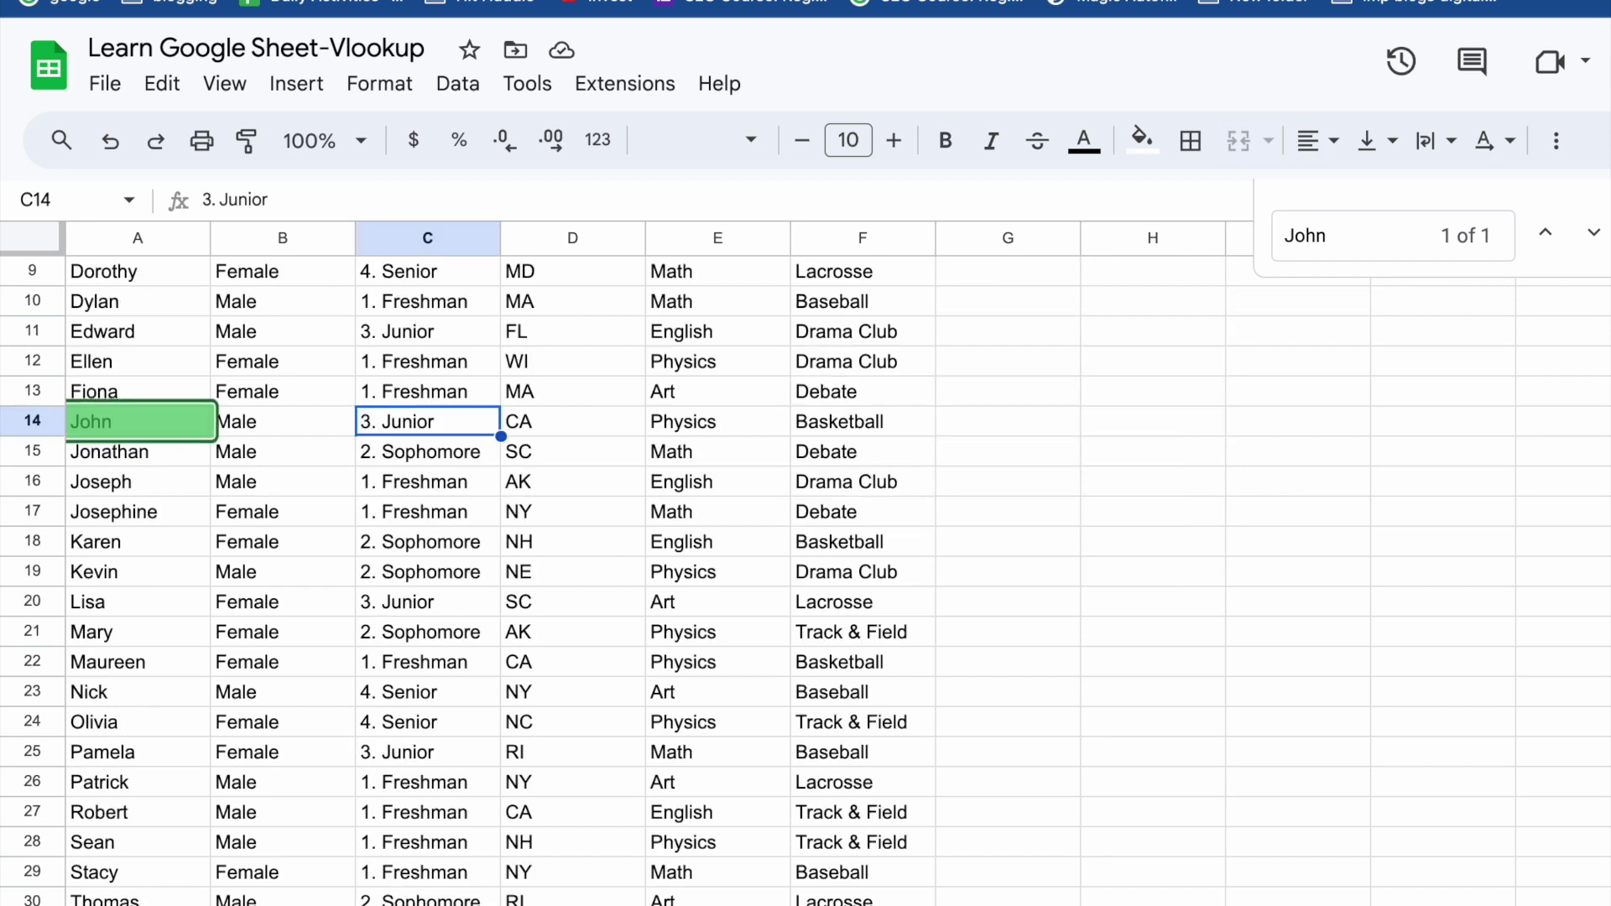
scroll(737, 284, up, 3)
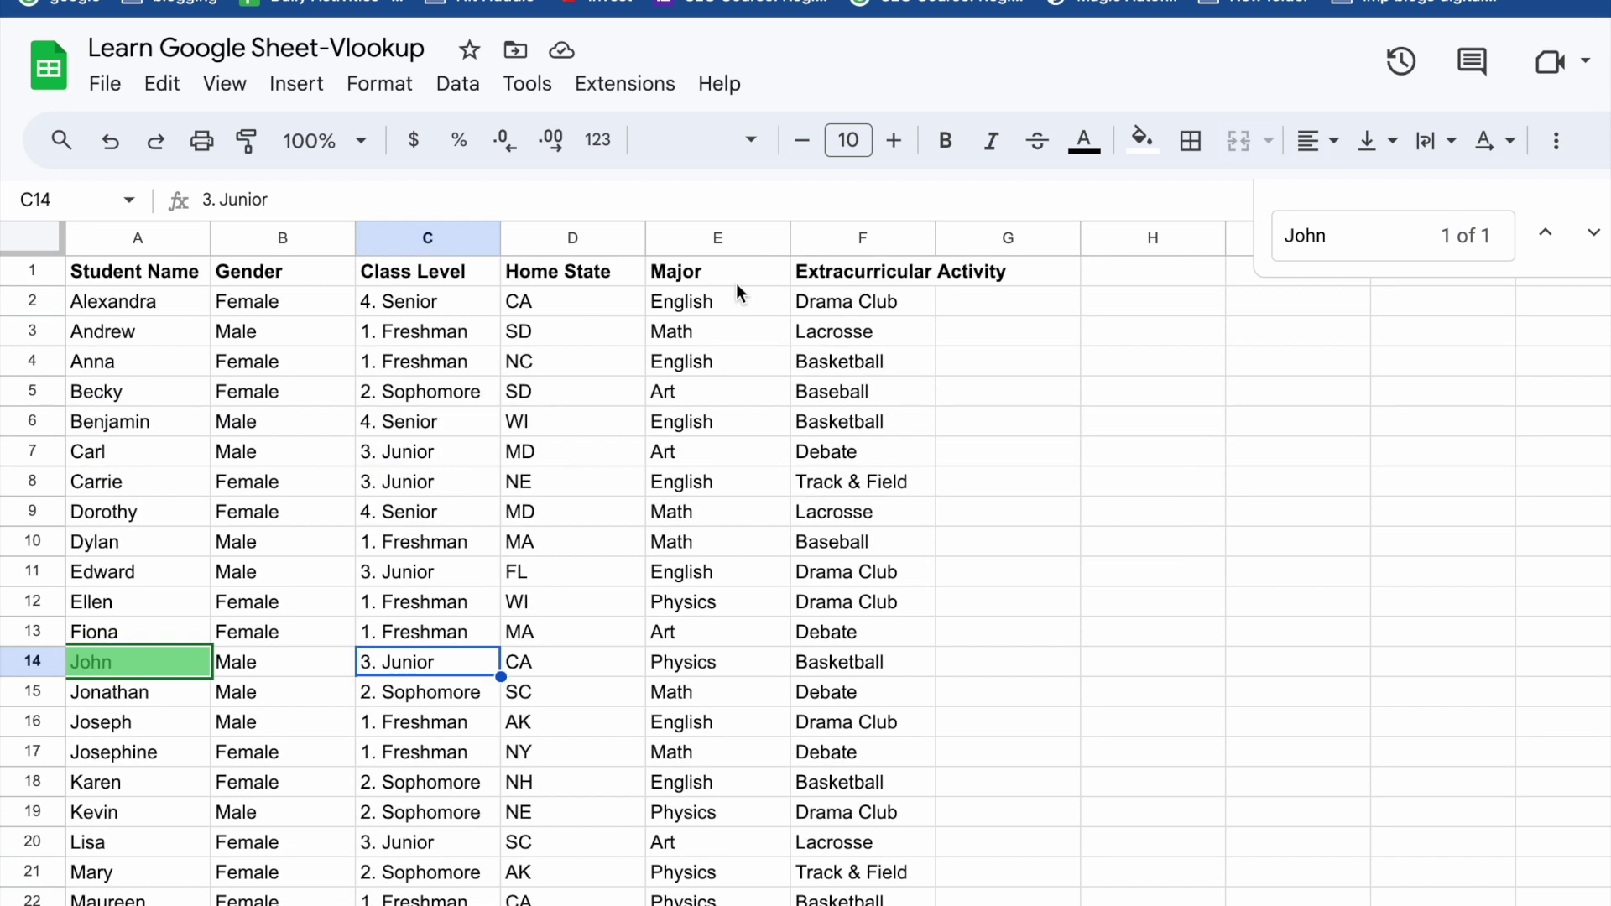
click(718, 278)
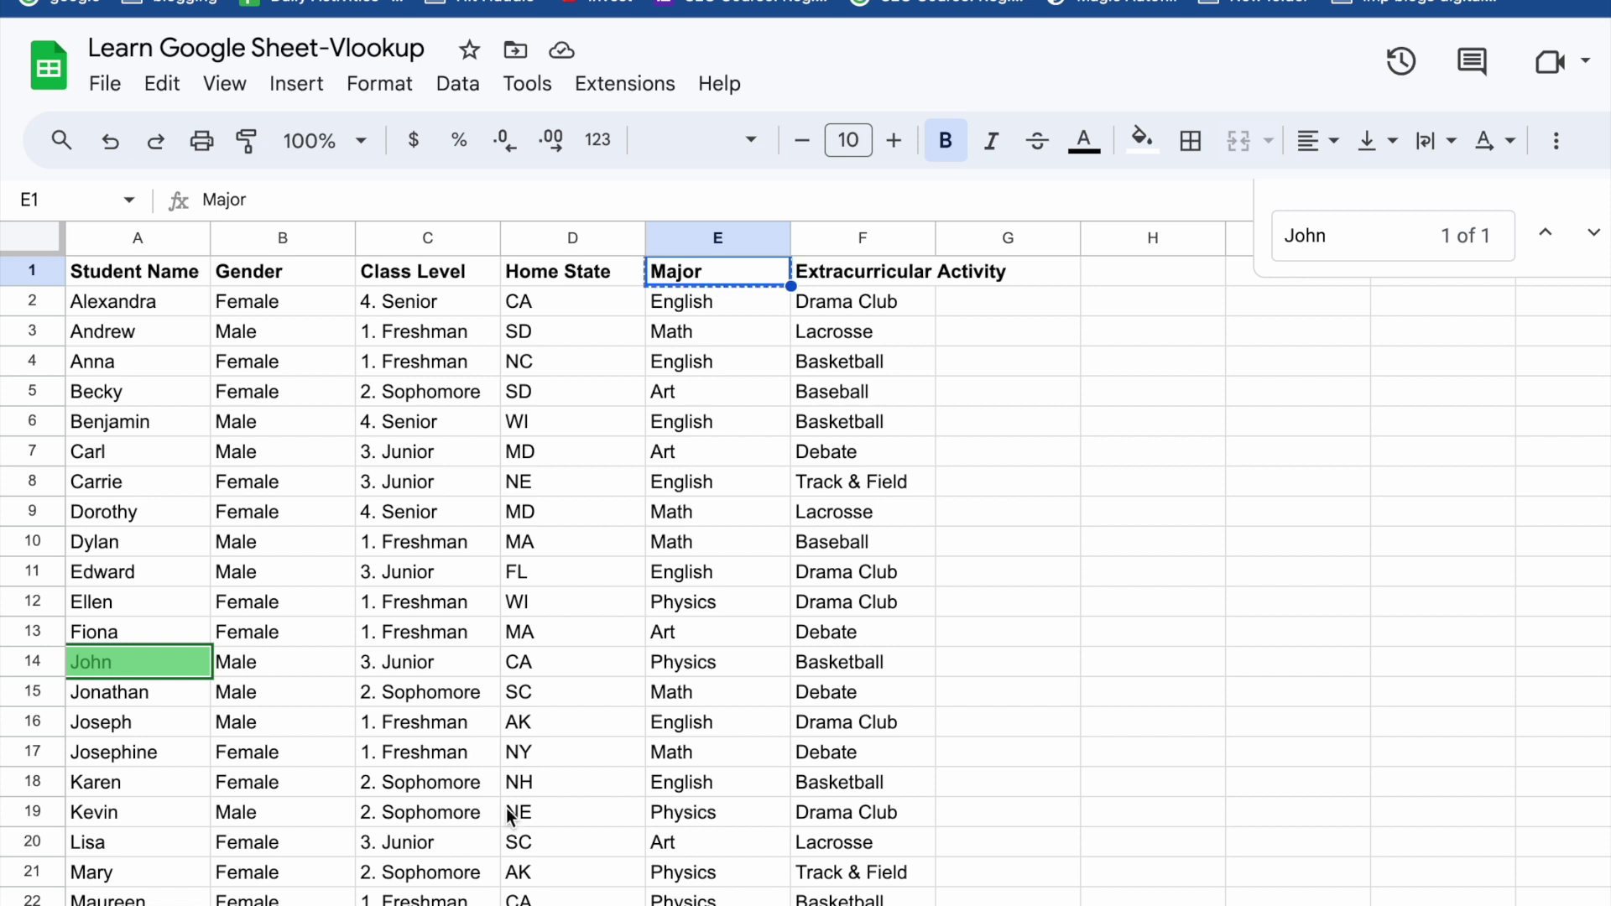
key(ctrl+shift+Page_Down)
click(1237, 280)
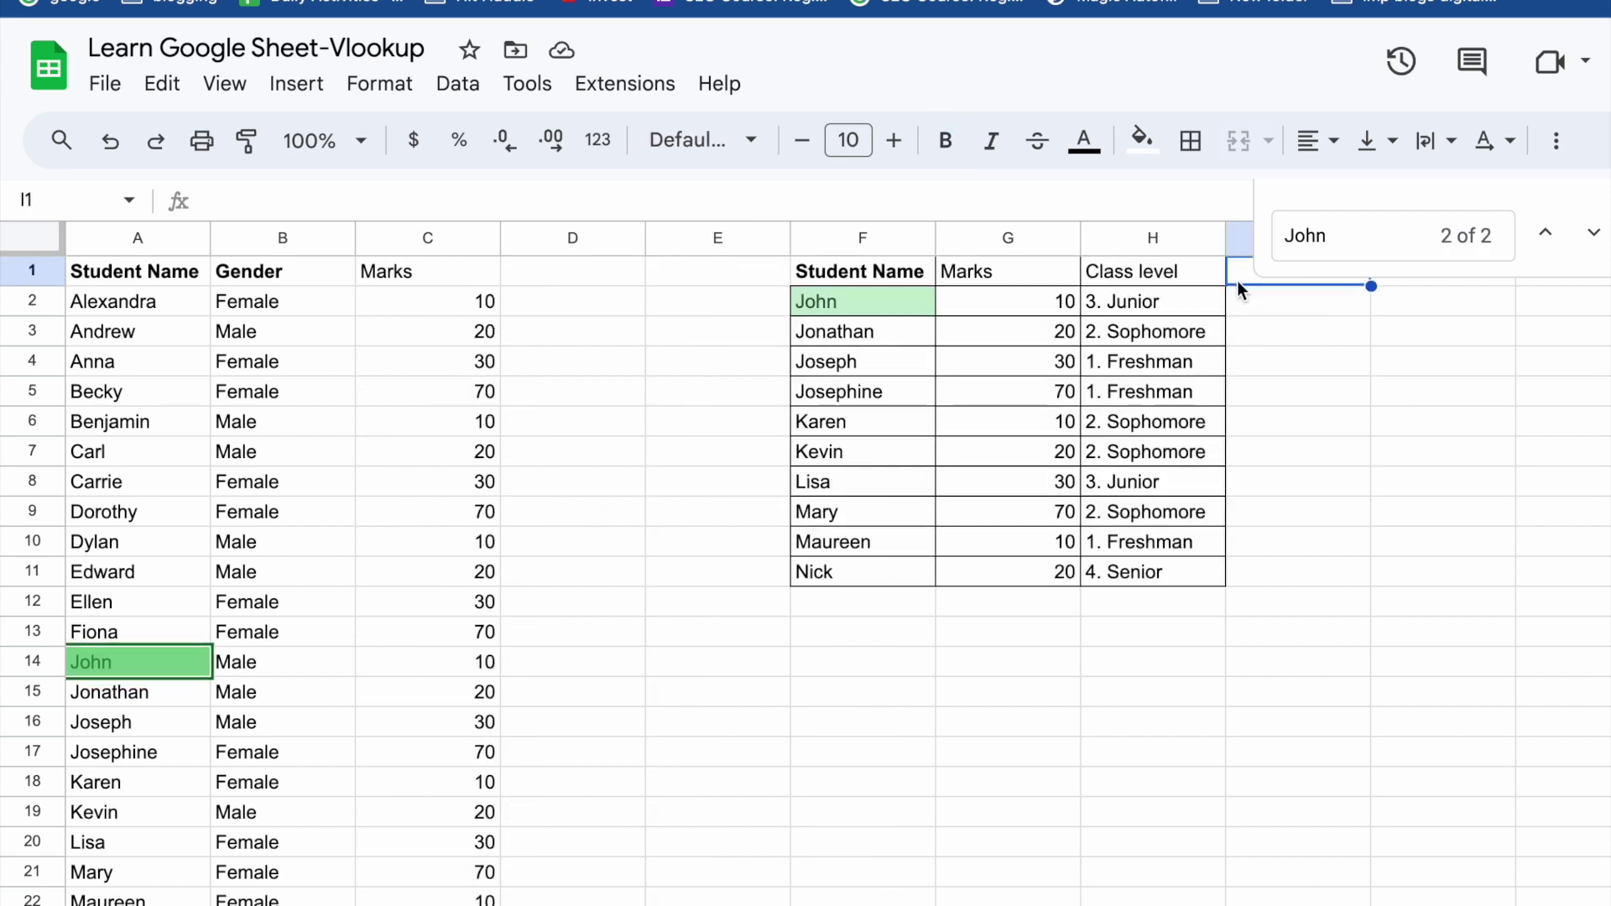
text(Major)
scroll(1059, 386, right, 1)
click(990, 278)
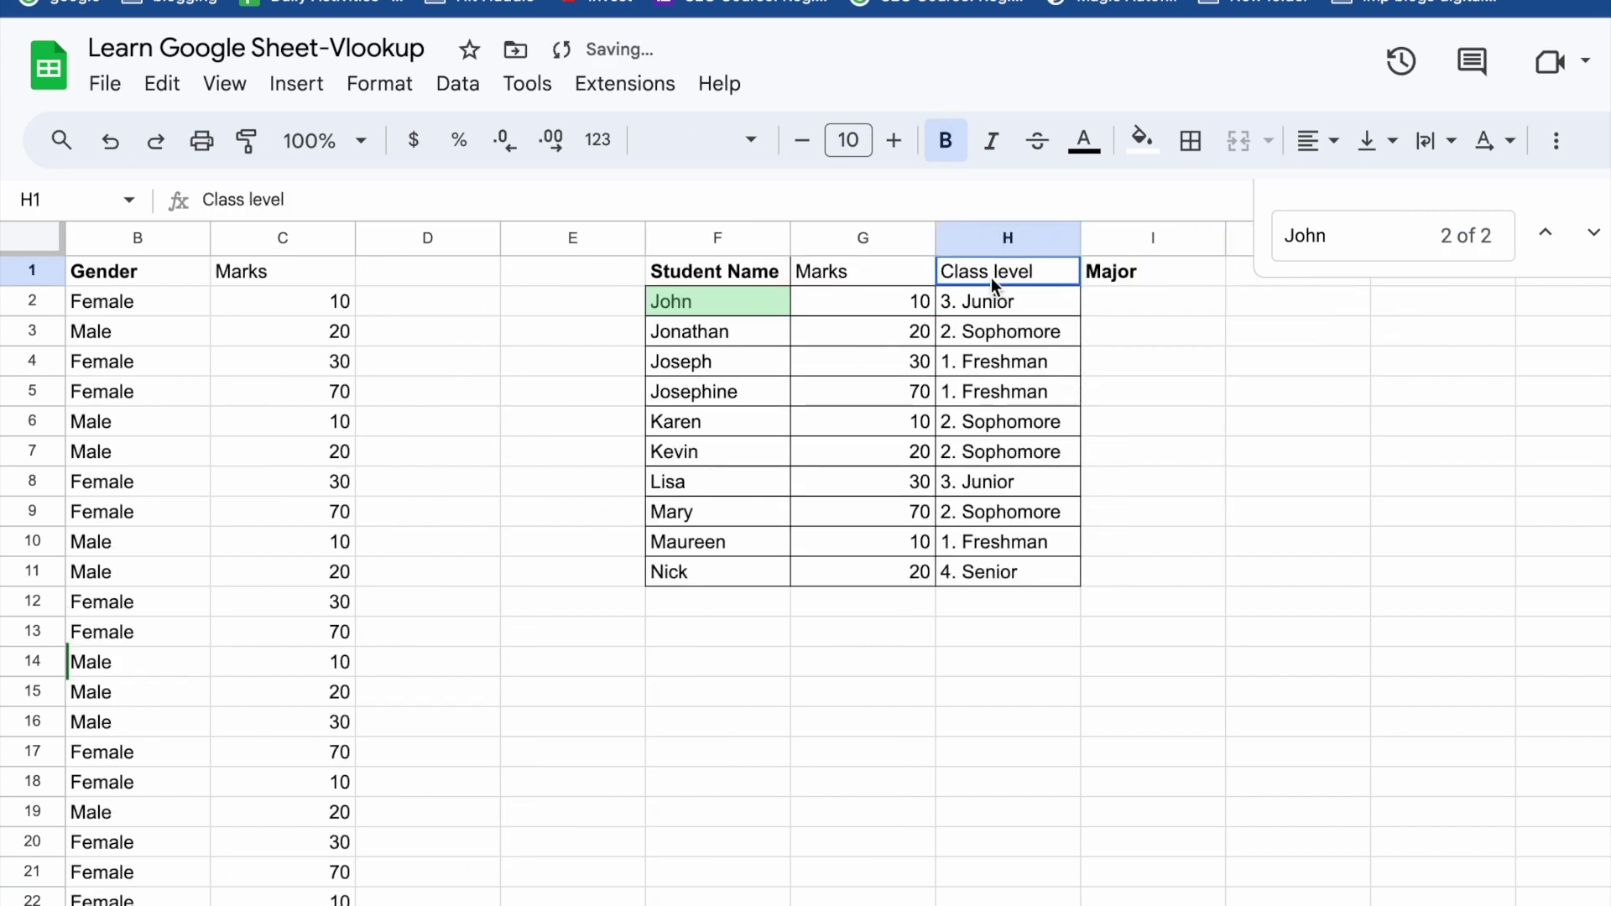
key(ctrl+b)
Begin a VLOOKUP formula in I2 under Major, using F2 as the lookup key
click(1127, 302)
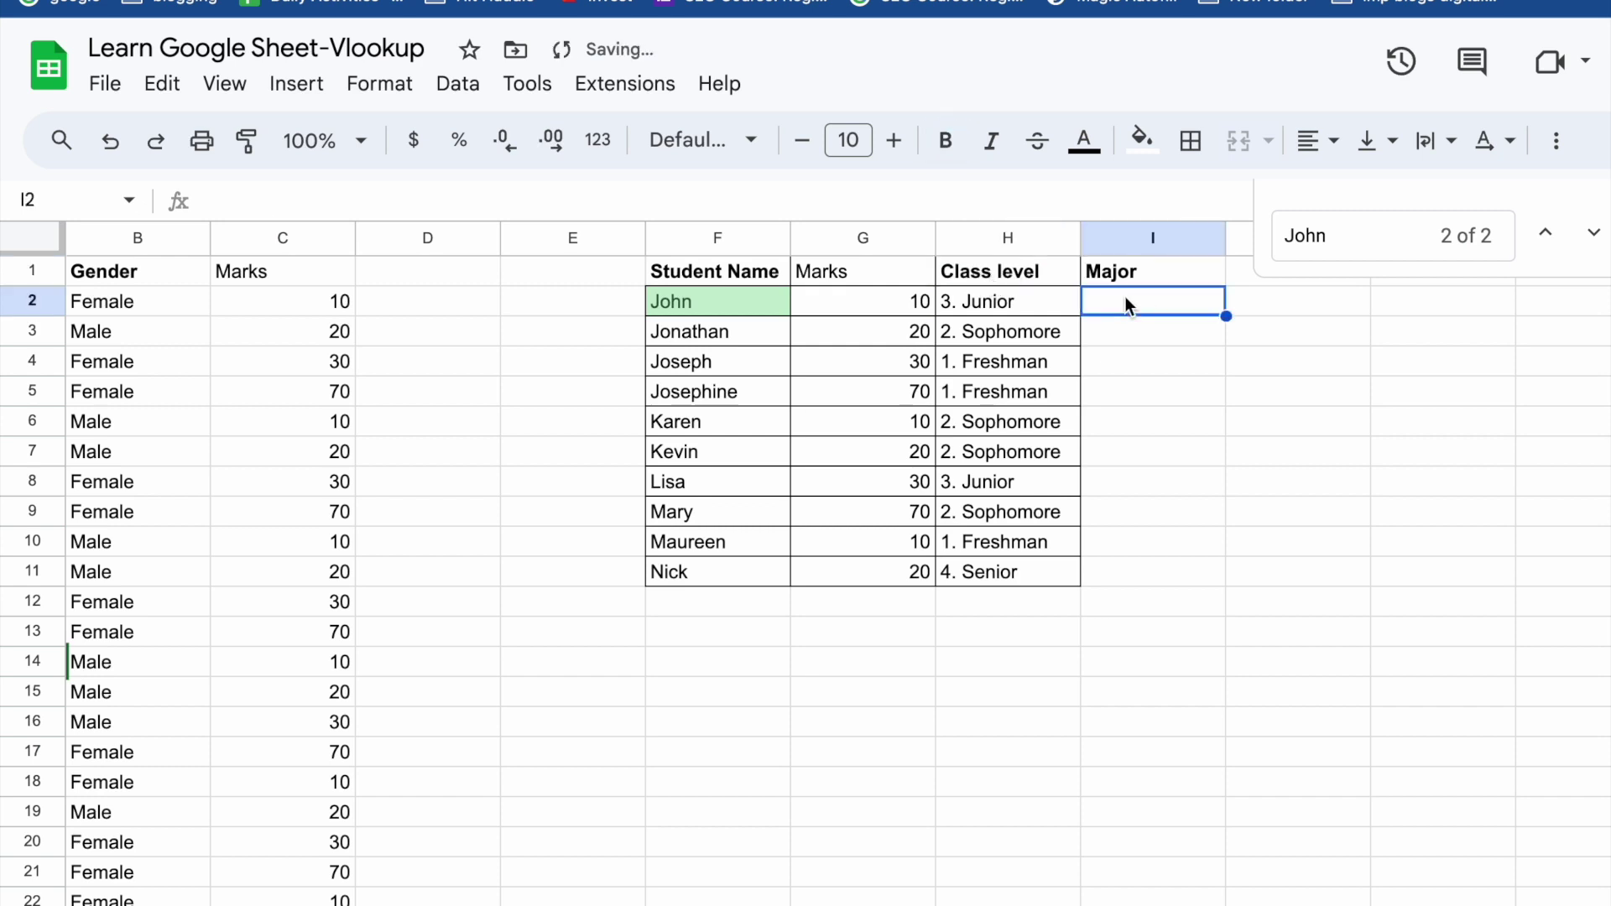
text(=vl)
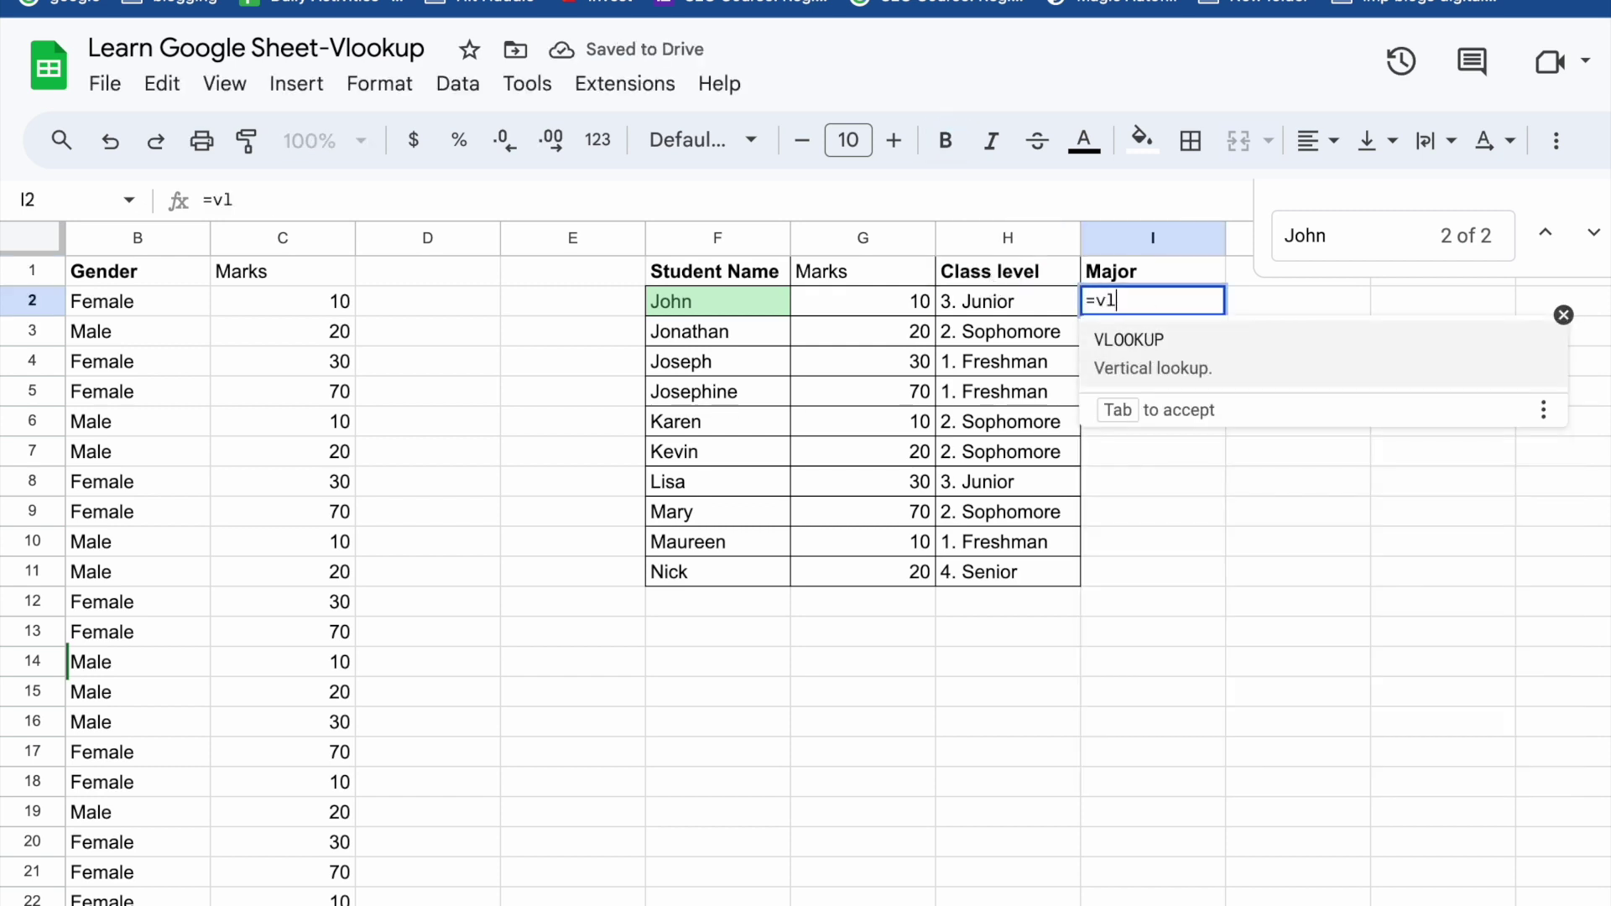
click(1196, 361)
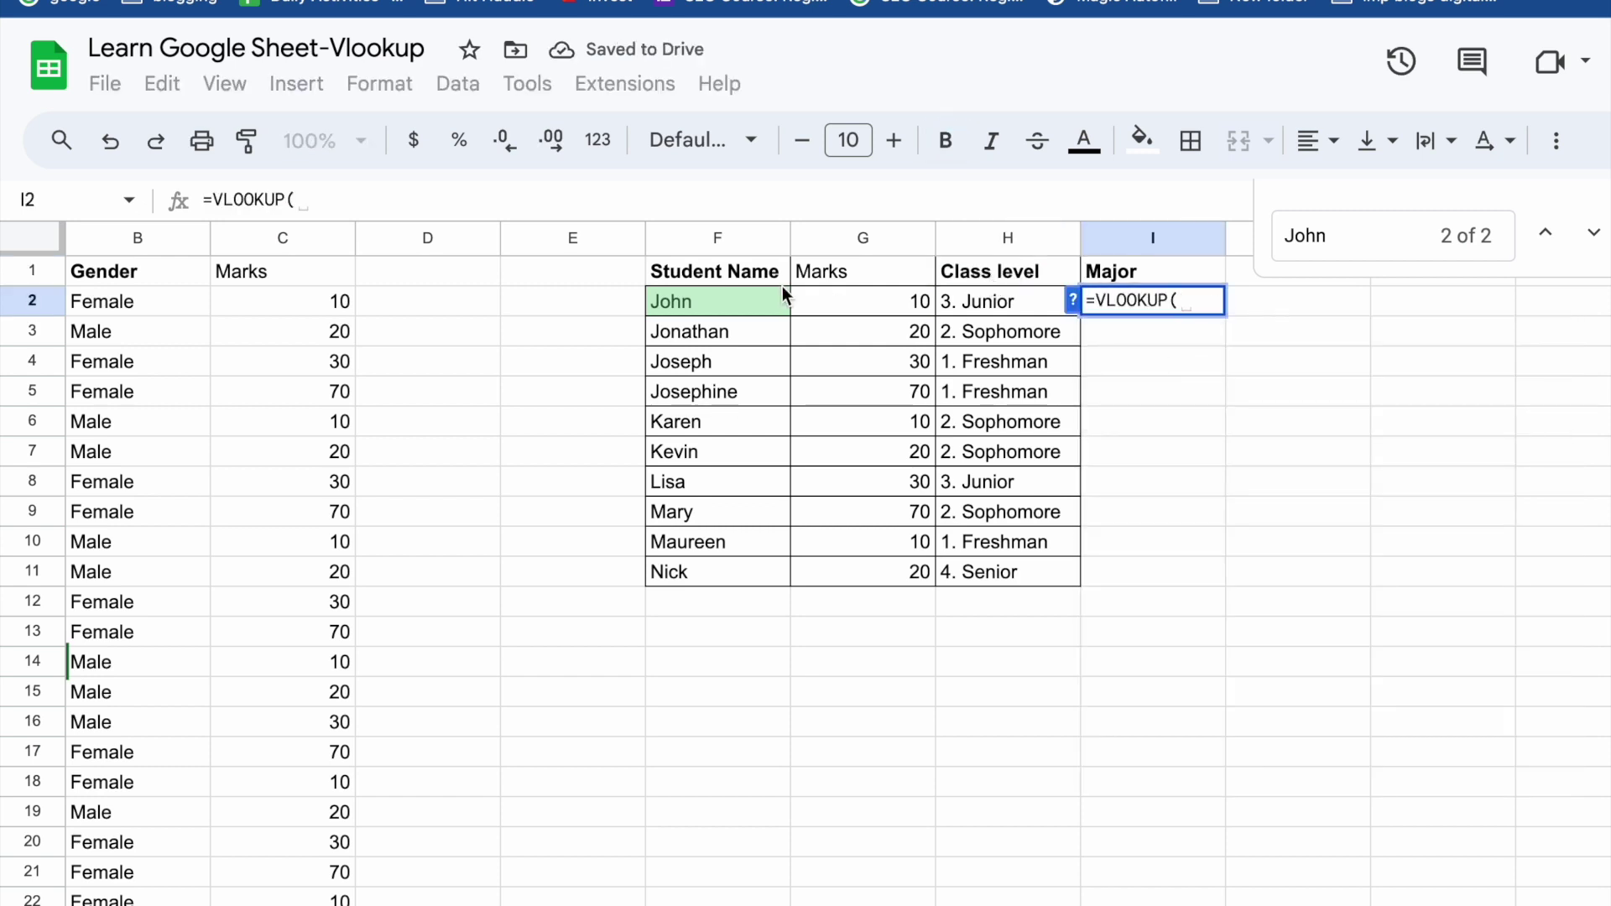
click(723, 310)
text(,)
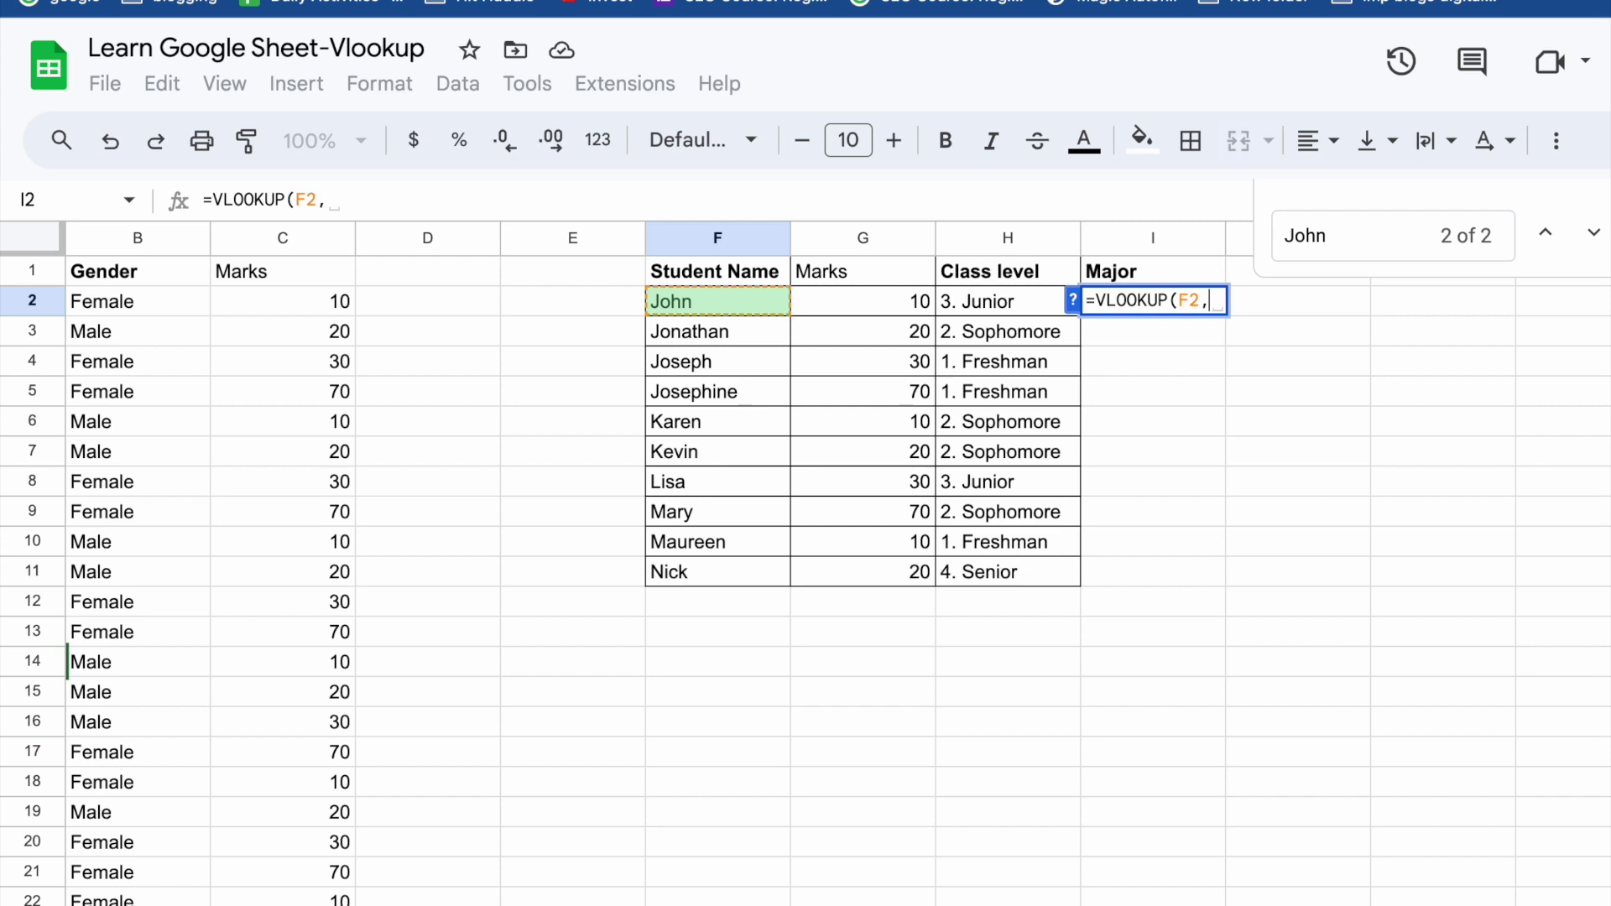
Set the lookup range of the I2 formula to A1:E100 on Sheet1 and check how far the data extends
click(193, 905)
click(143, 280)
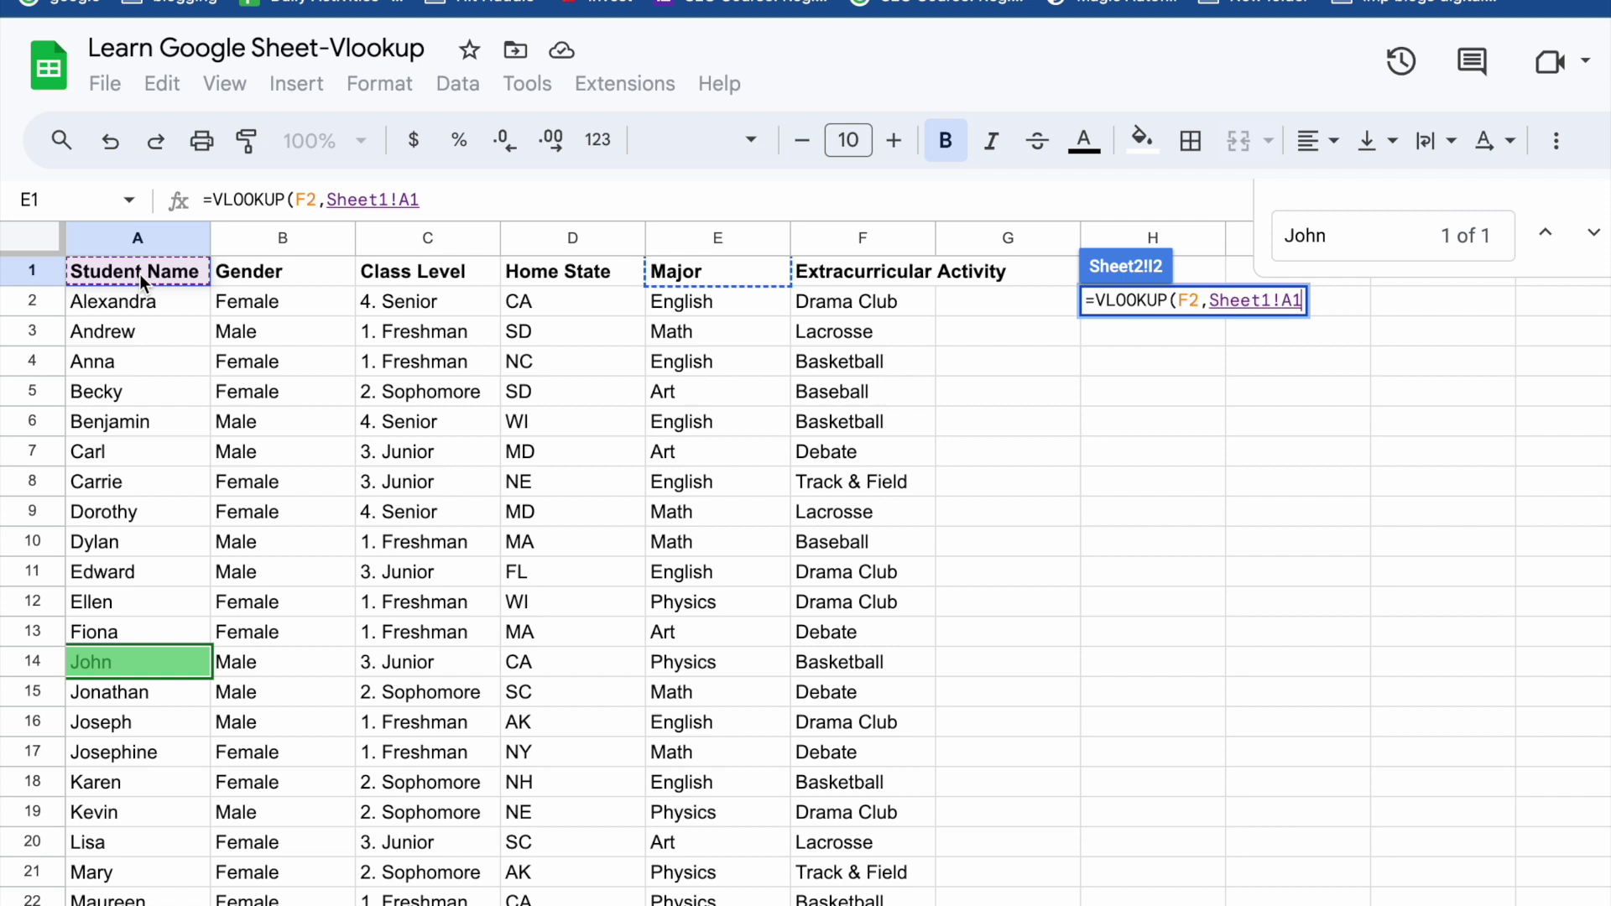
drag(150, 275, 681, 543)
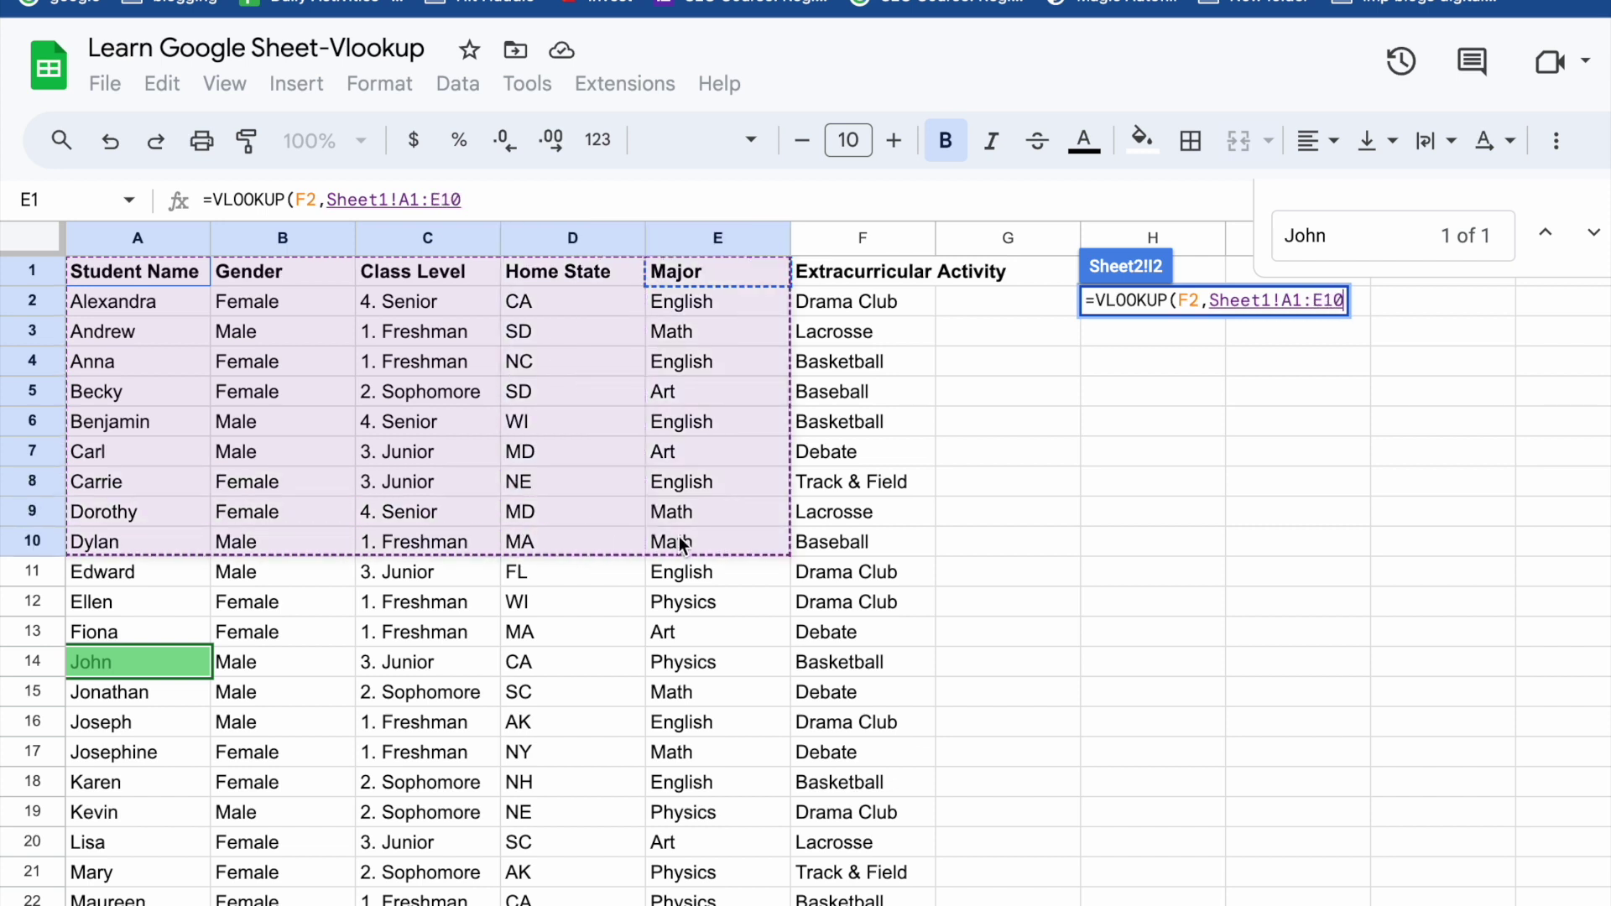
click(473, 200)
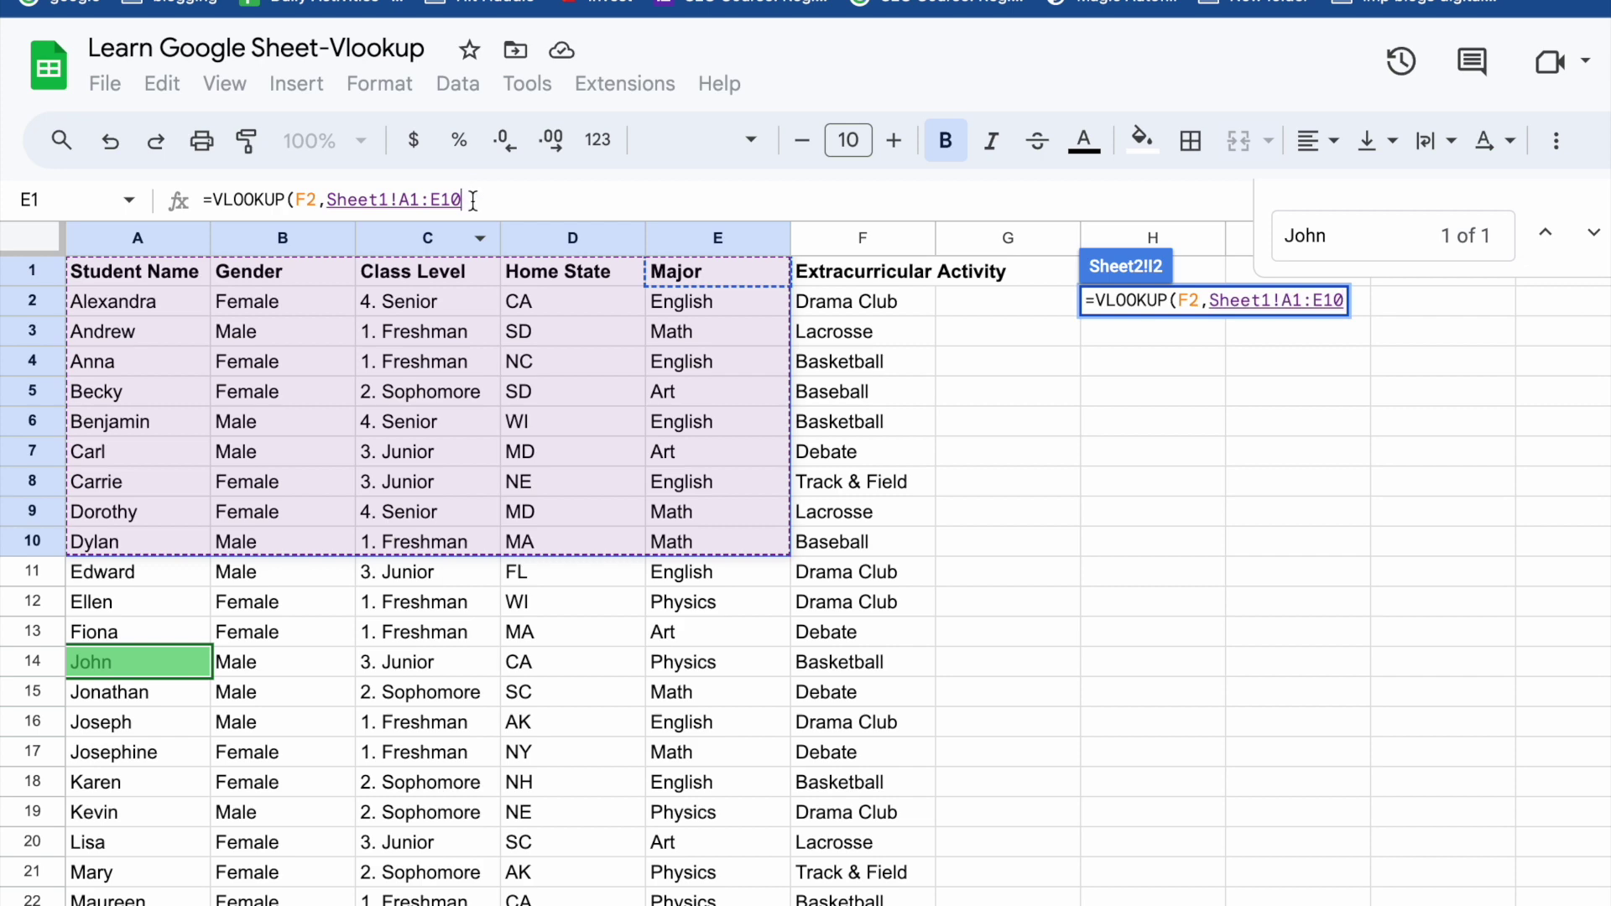
text(0)
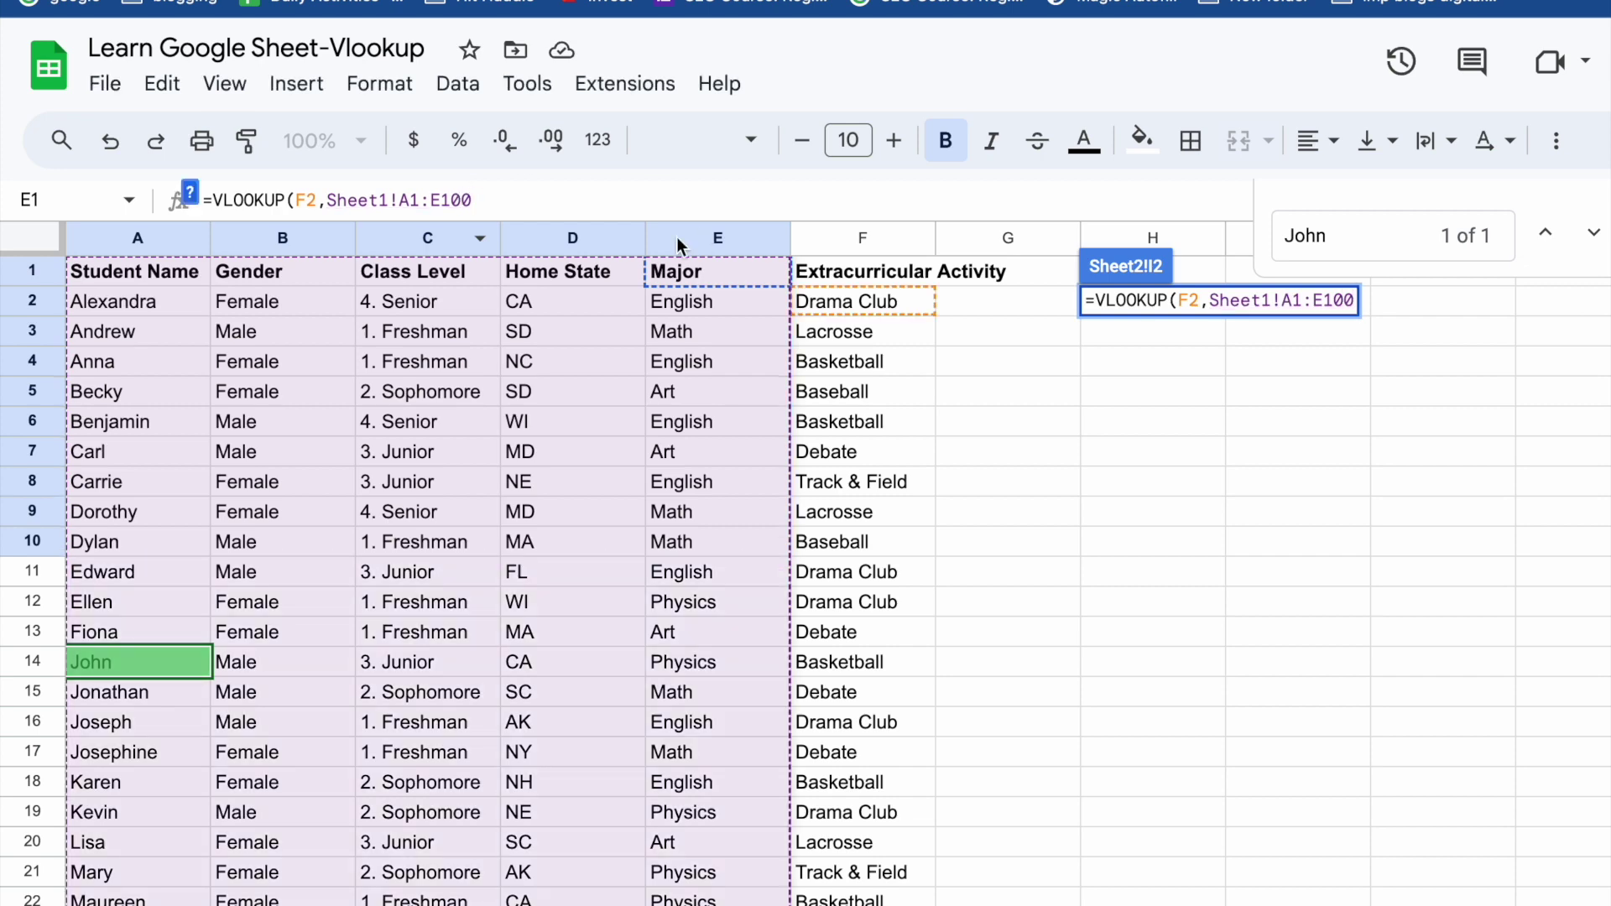
scroll(514, 554, down, 10)
scroll(514, 553, up, 10)
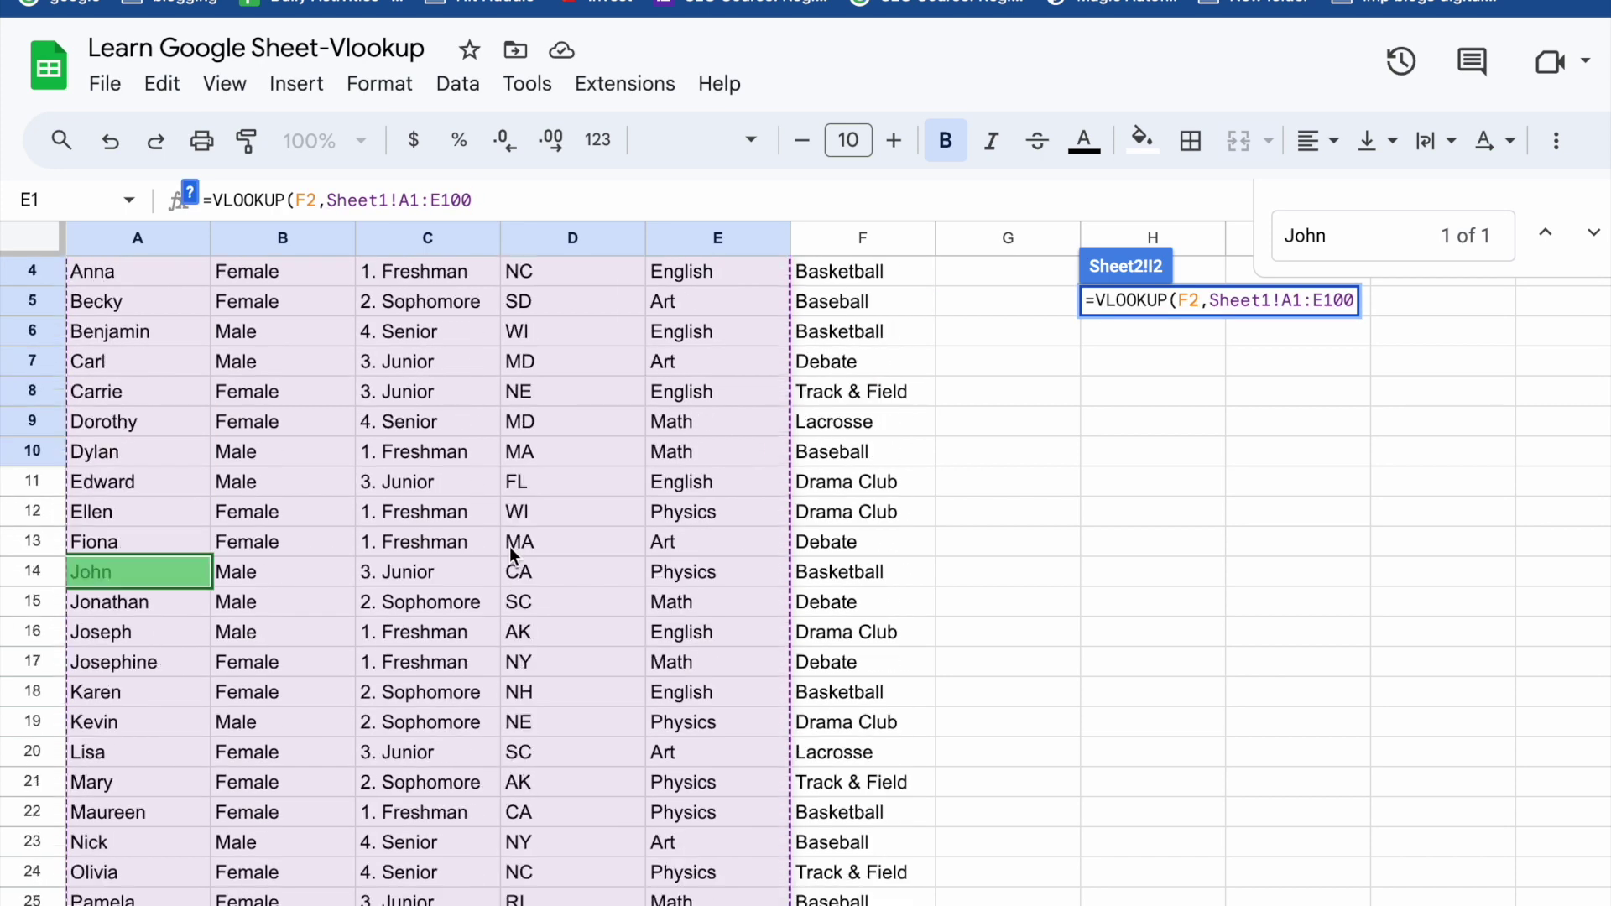
Shorten the I2 formula's lookup range to A1:E35 and check that it covers all student rows
key(BackSpace)
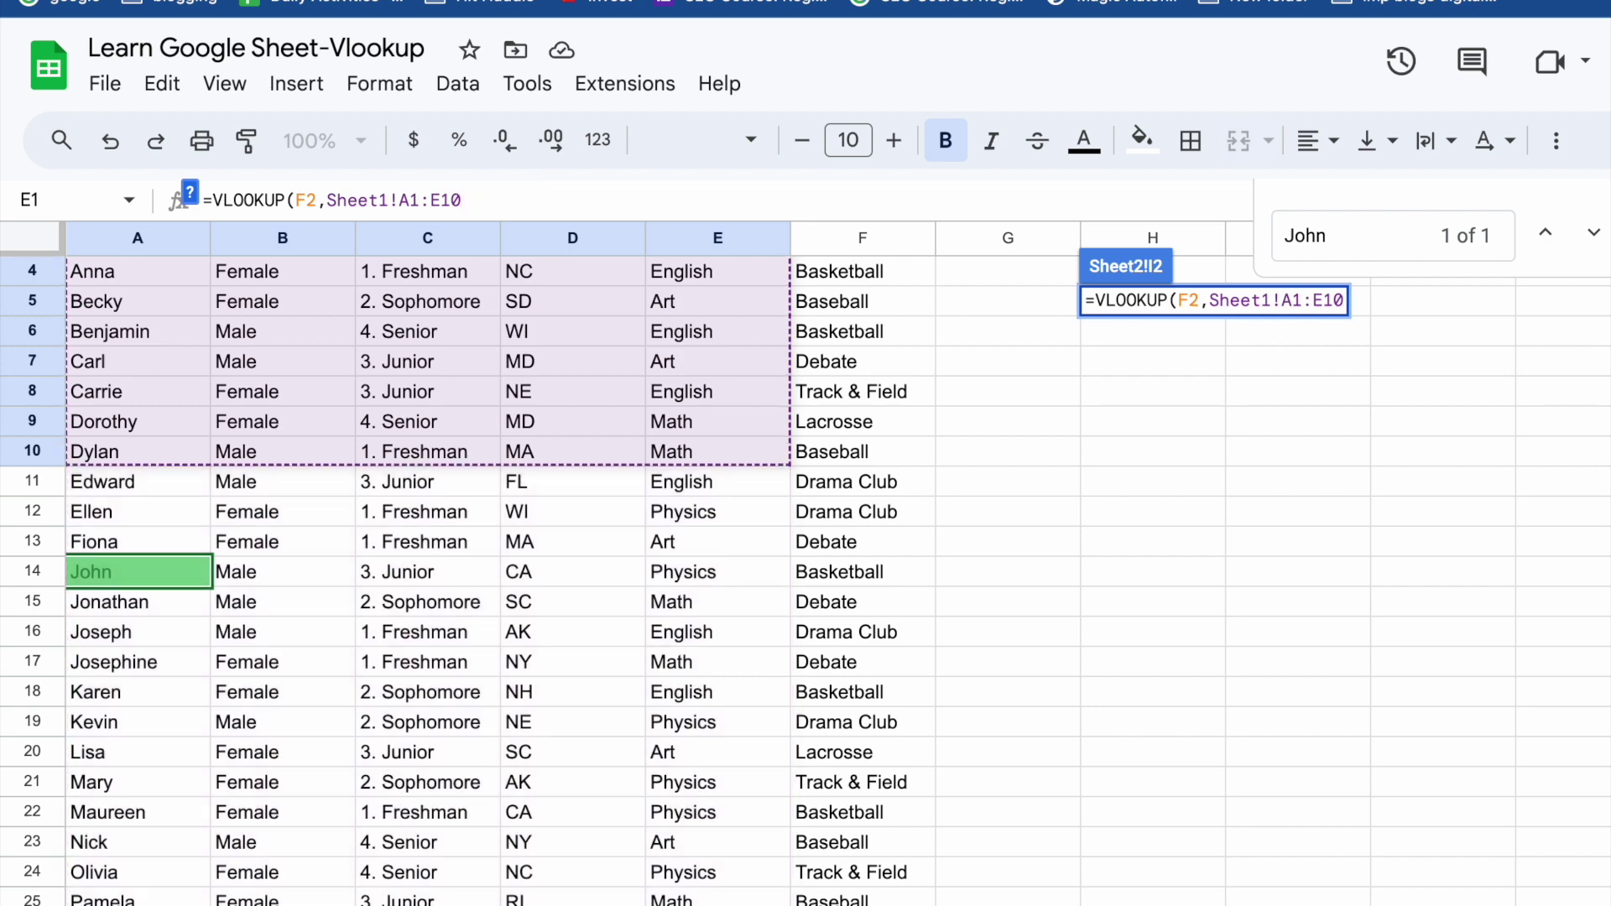
key(BackSpace)
key(BackSpace)
text(35)
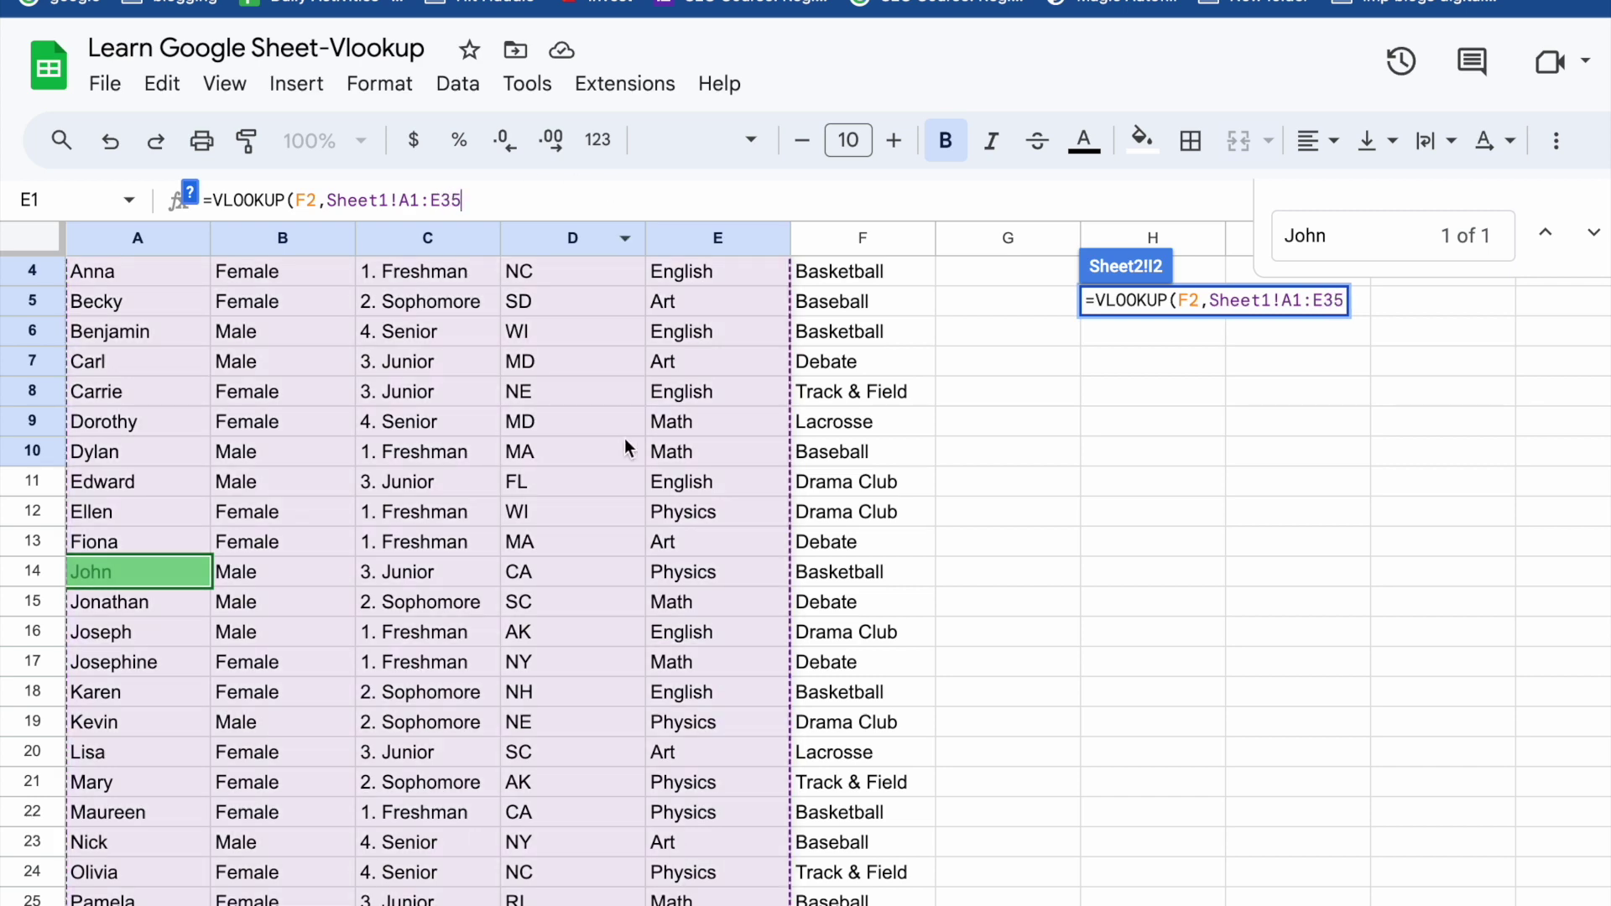
scroll(625, 438, down, 4)
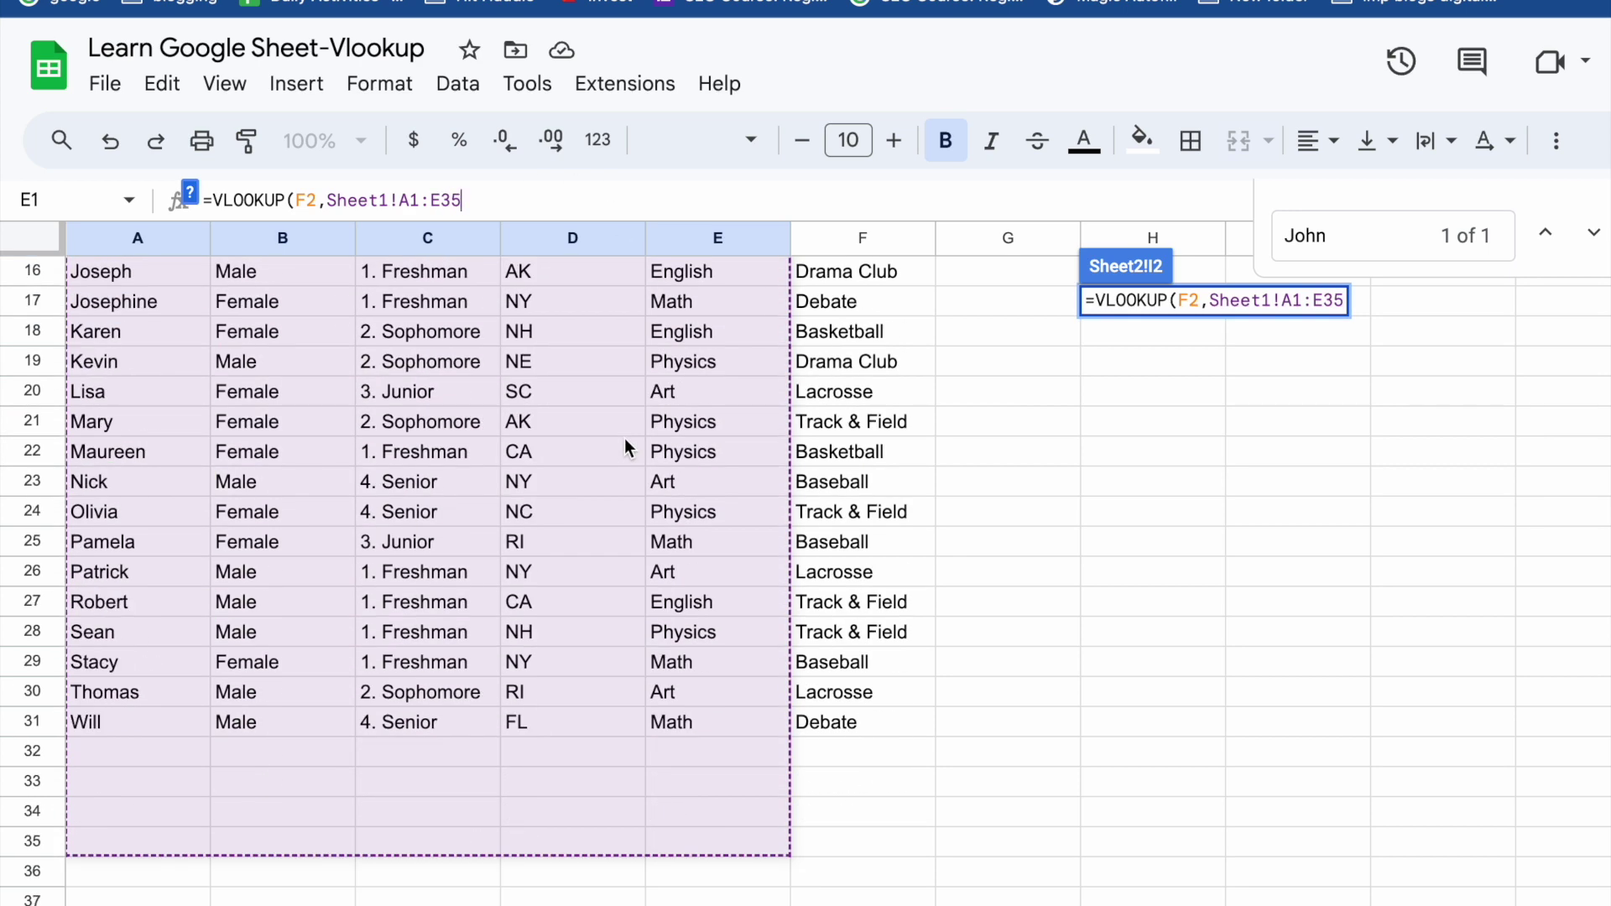
scroll(624, 438, up, 4)
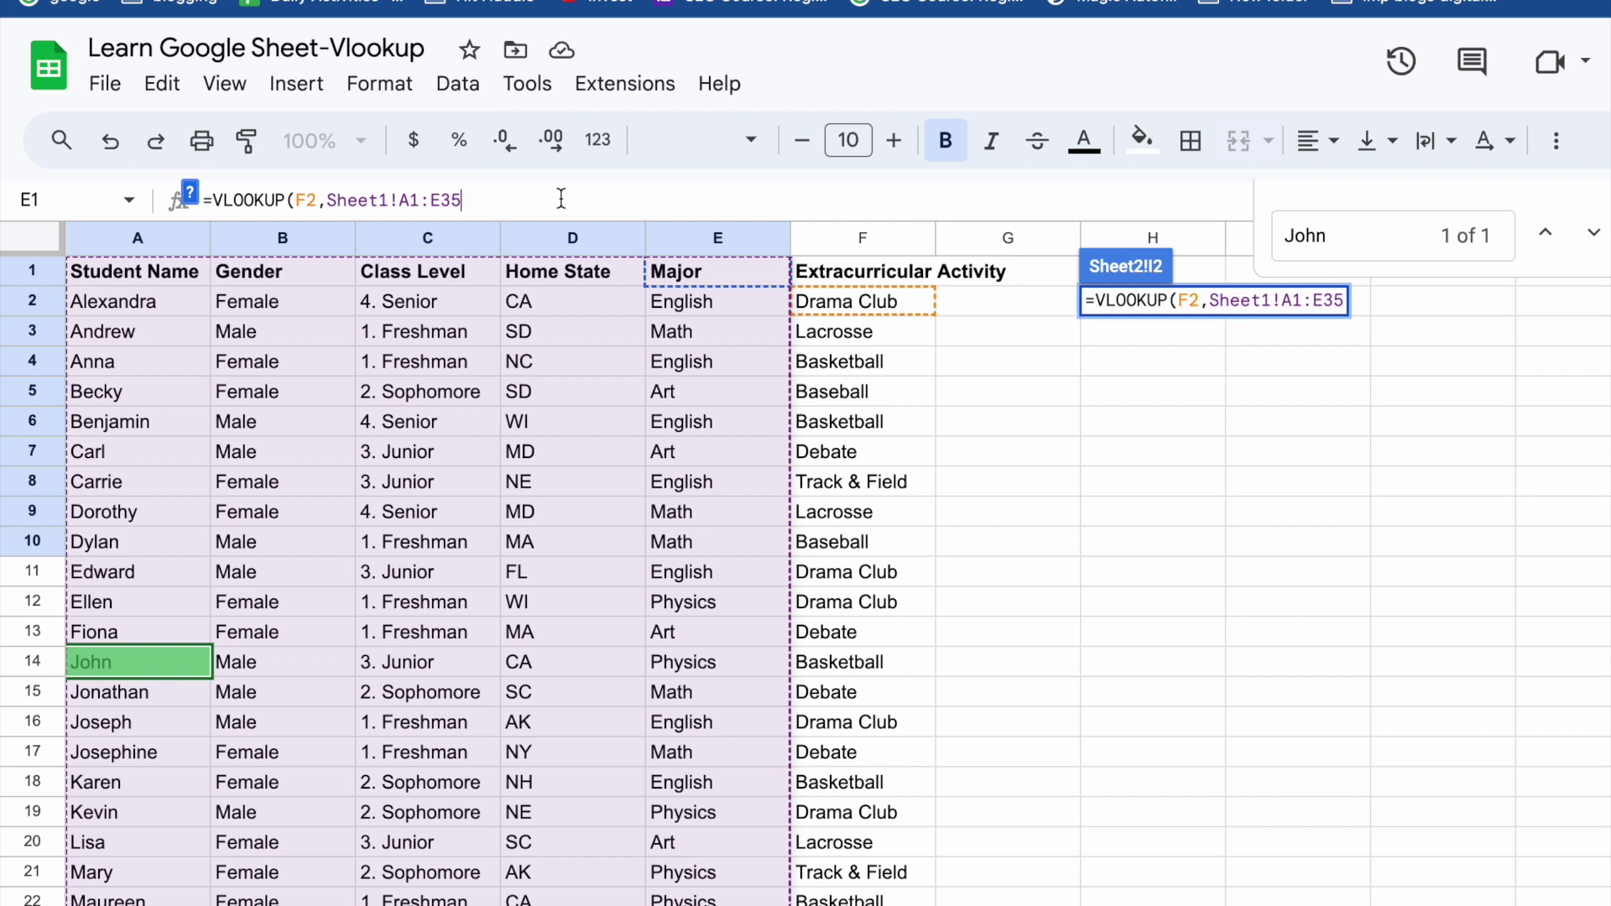
Complete the I2 VLOOKUP formula with column index 5 and exact match 0, and enter it
text(,)
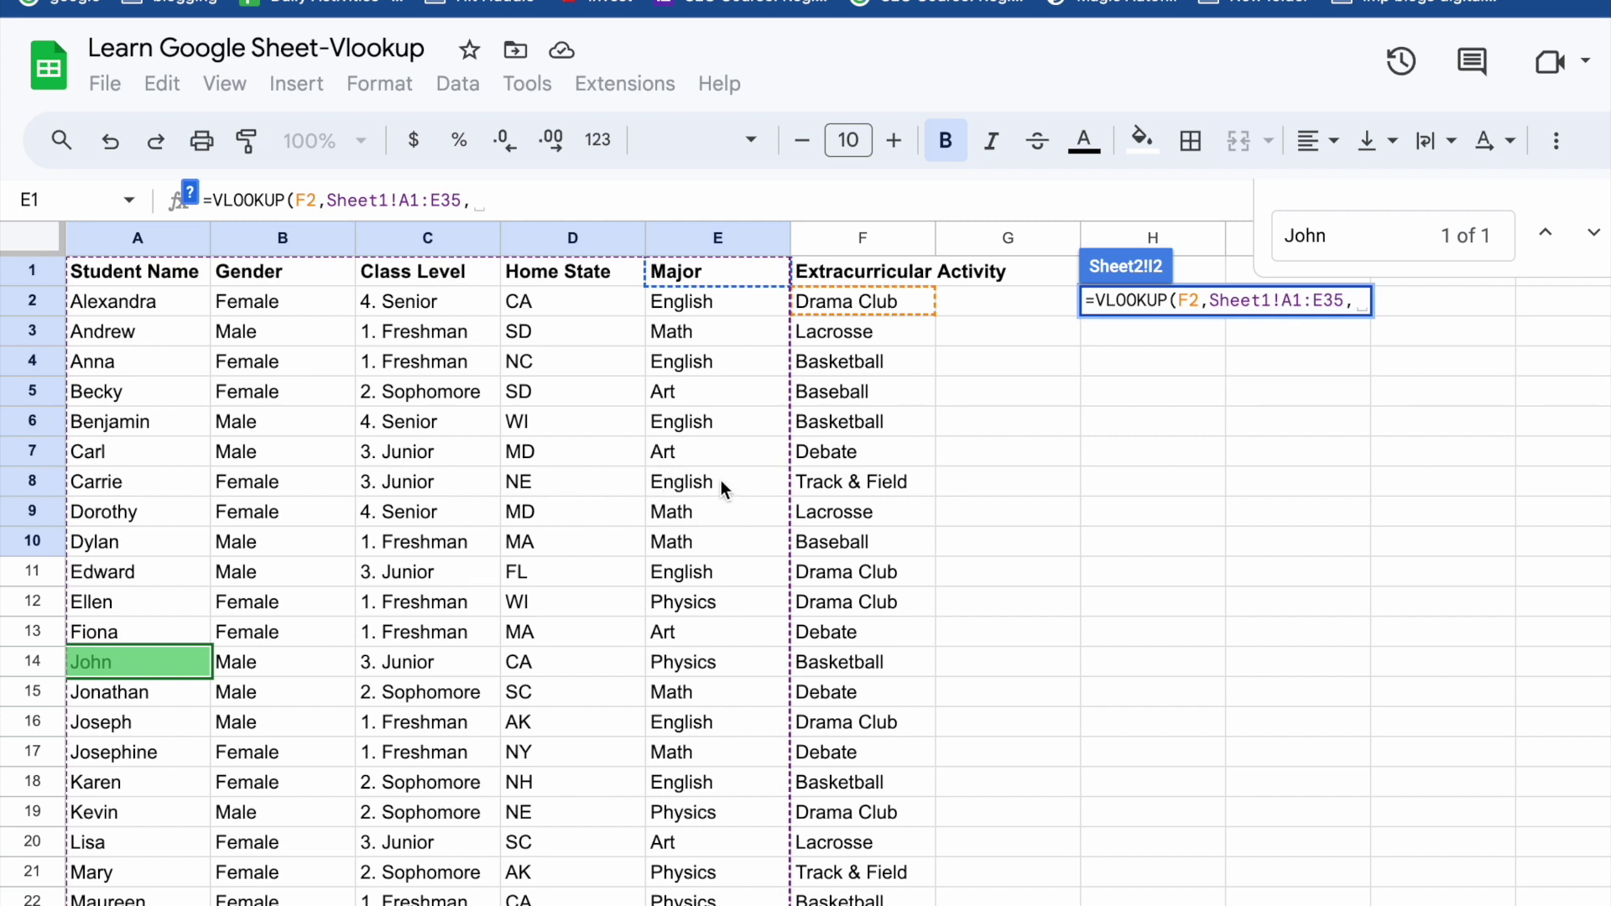
text(5,0))
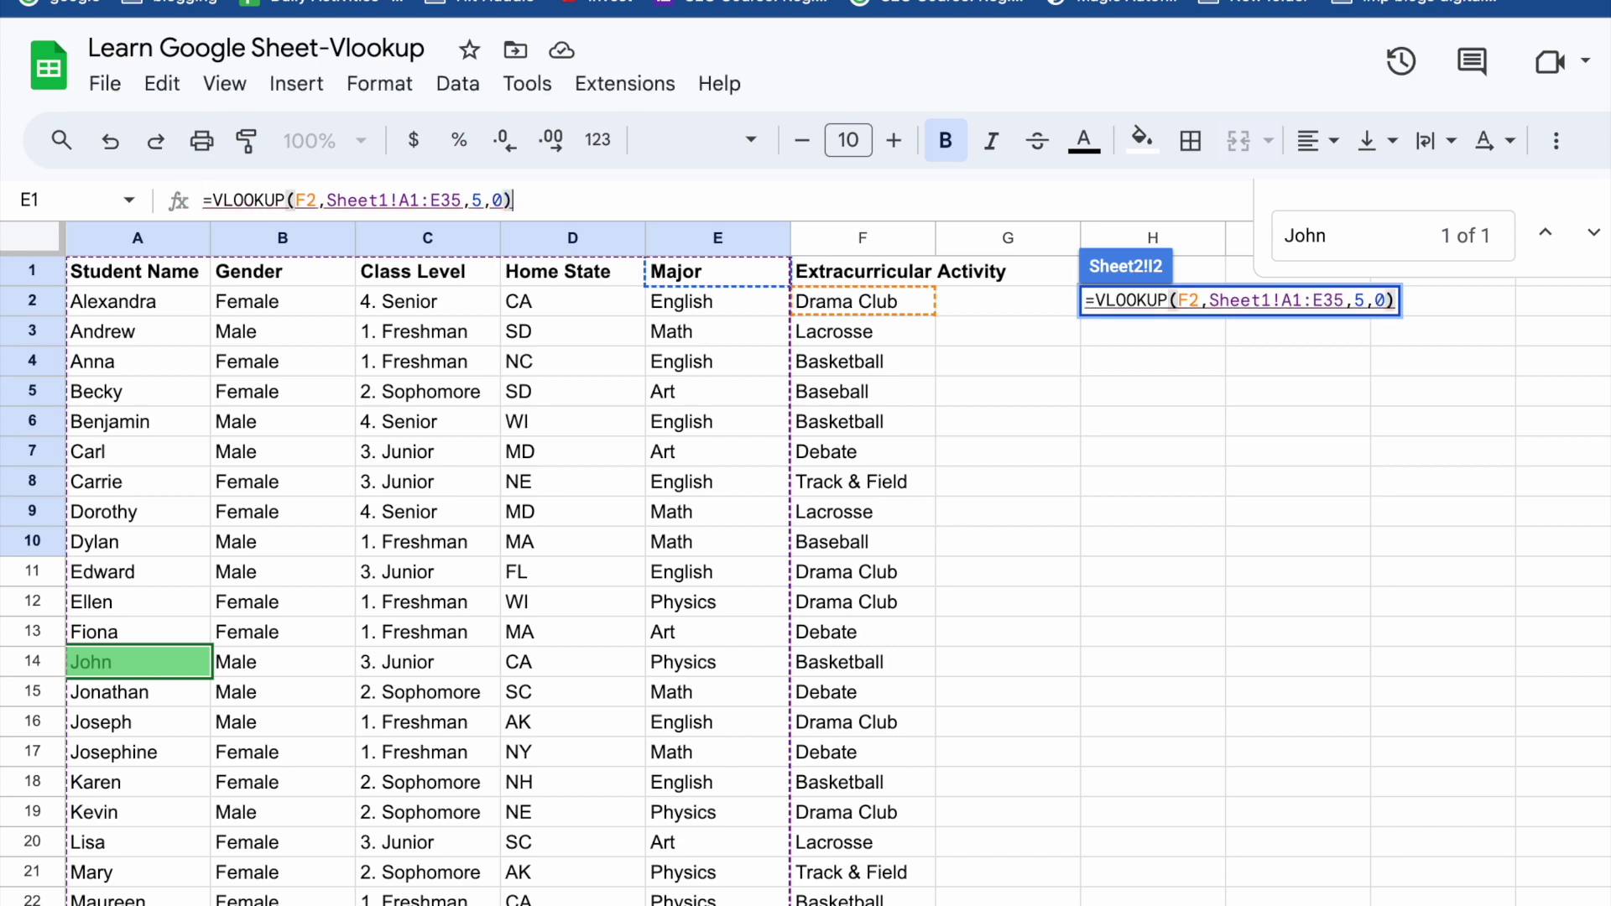
key(Return)
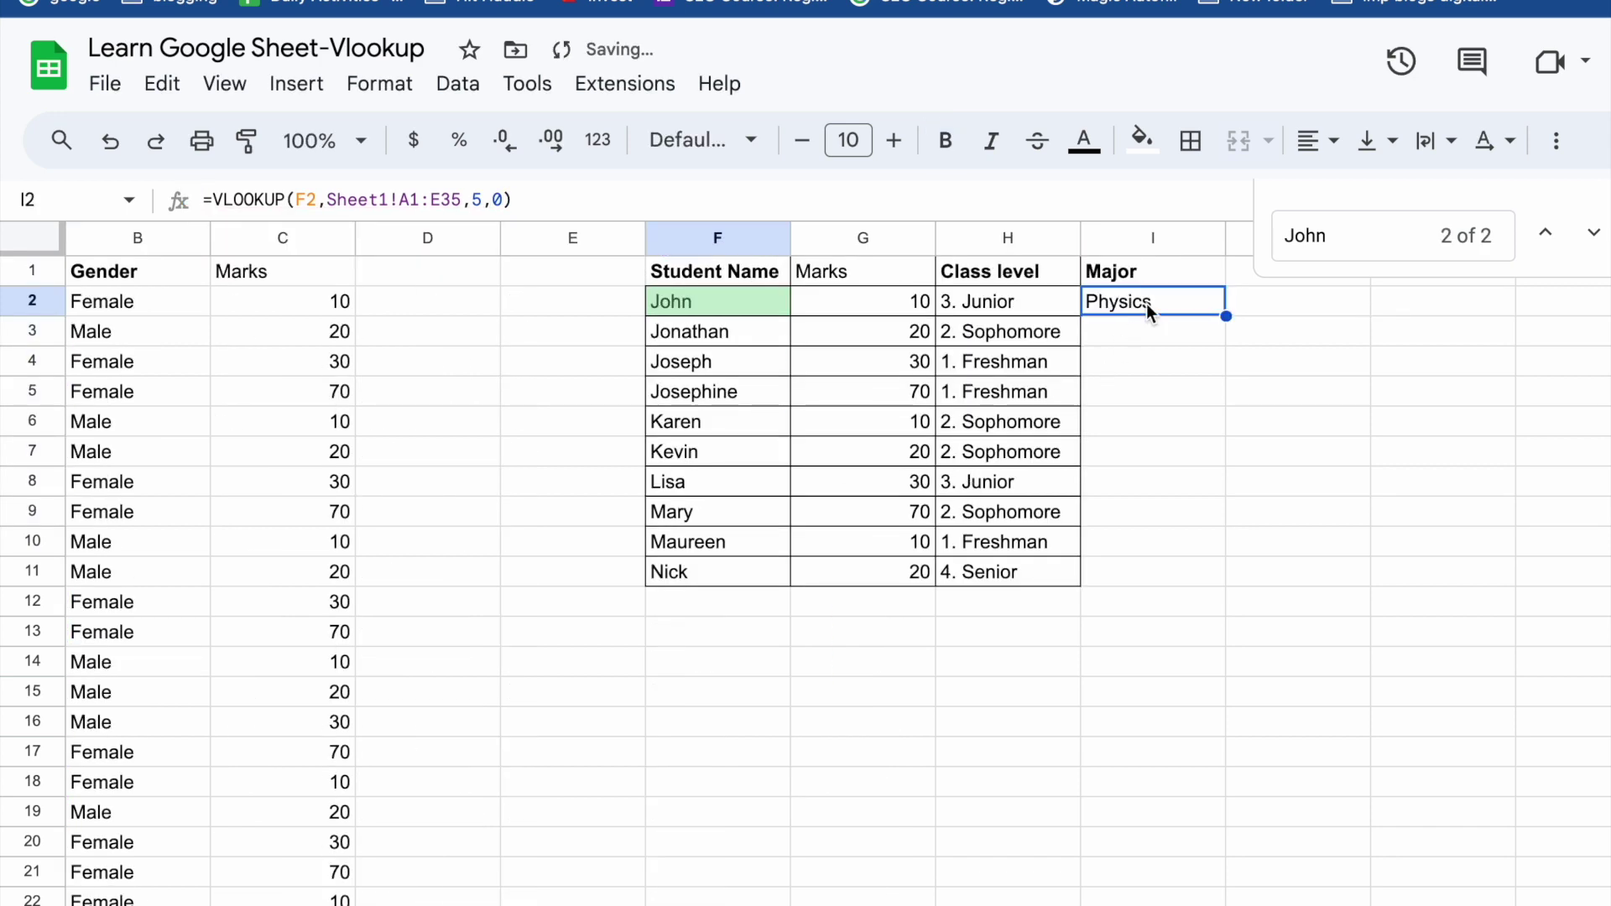
Look up the student from F2 on Sheet1 and compare the major there with the I2 result
click(735, 309)
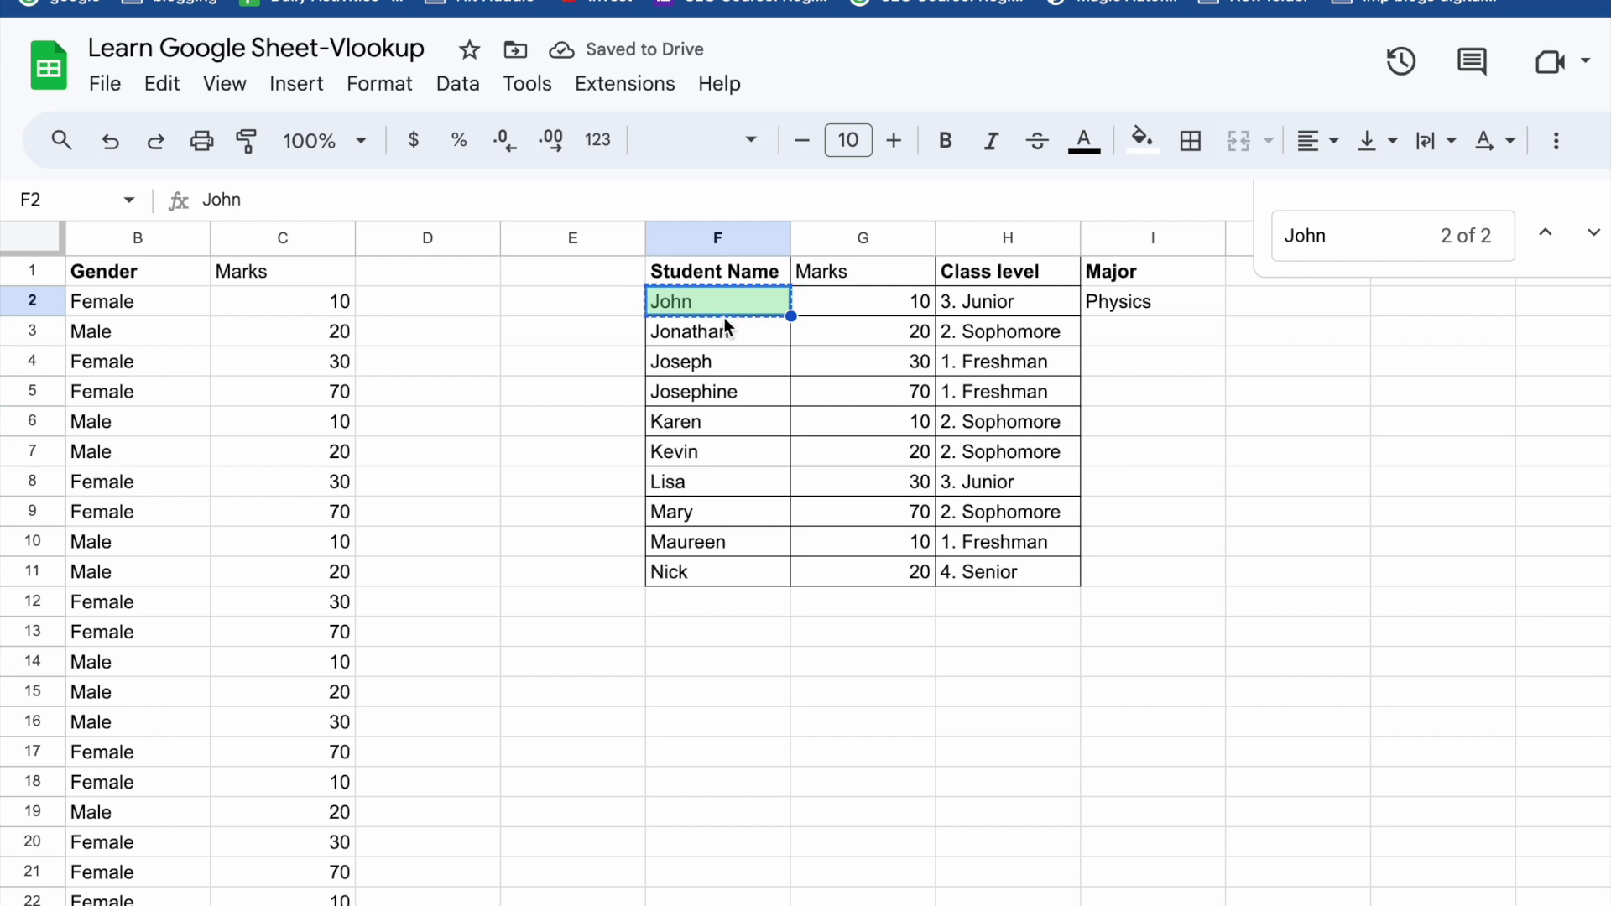
click(336, 905)
key(ctrl+f)
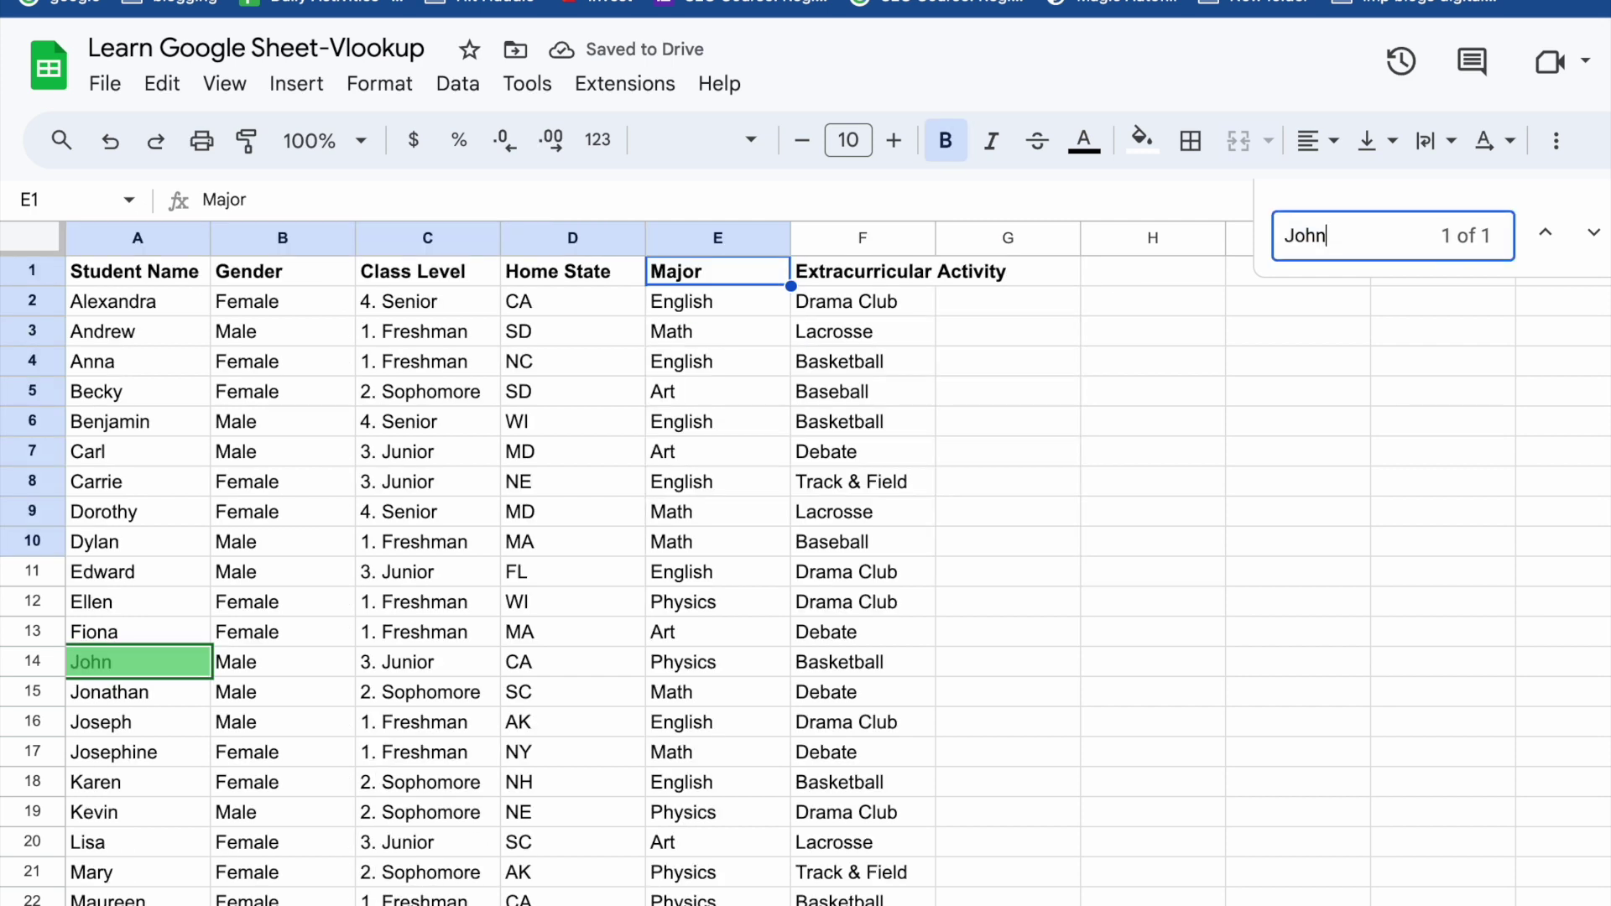
click(669, 673)
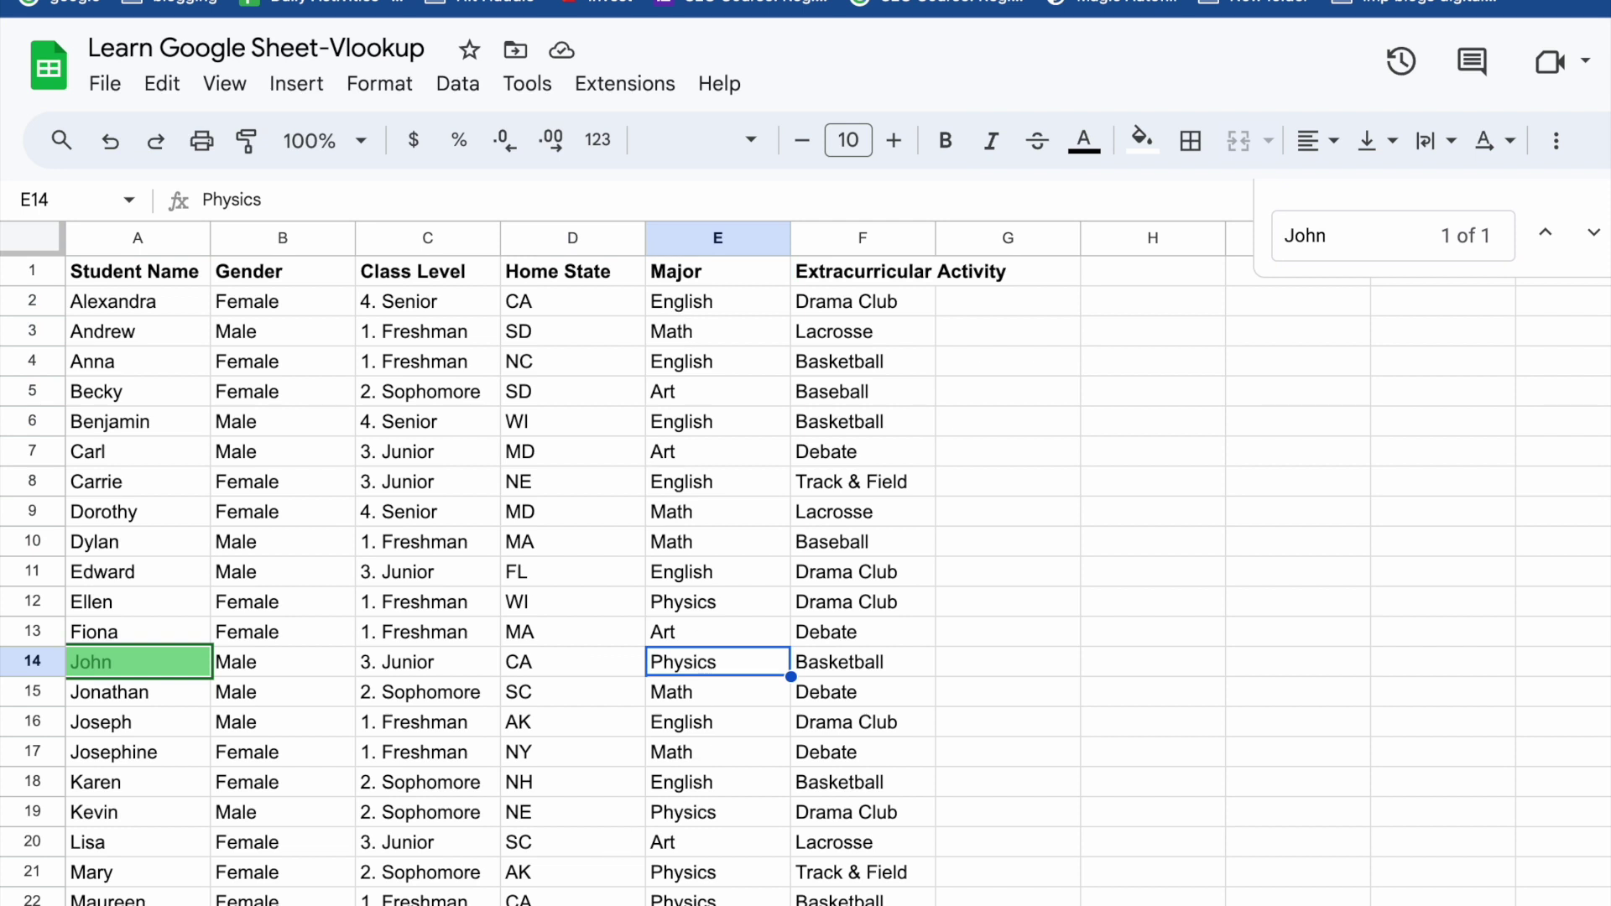
click(361, 905)
click(470, 904)
click(579, 904)
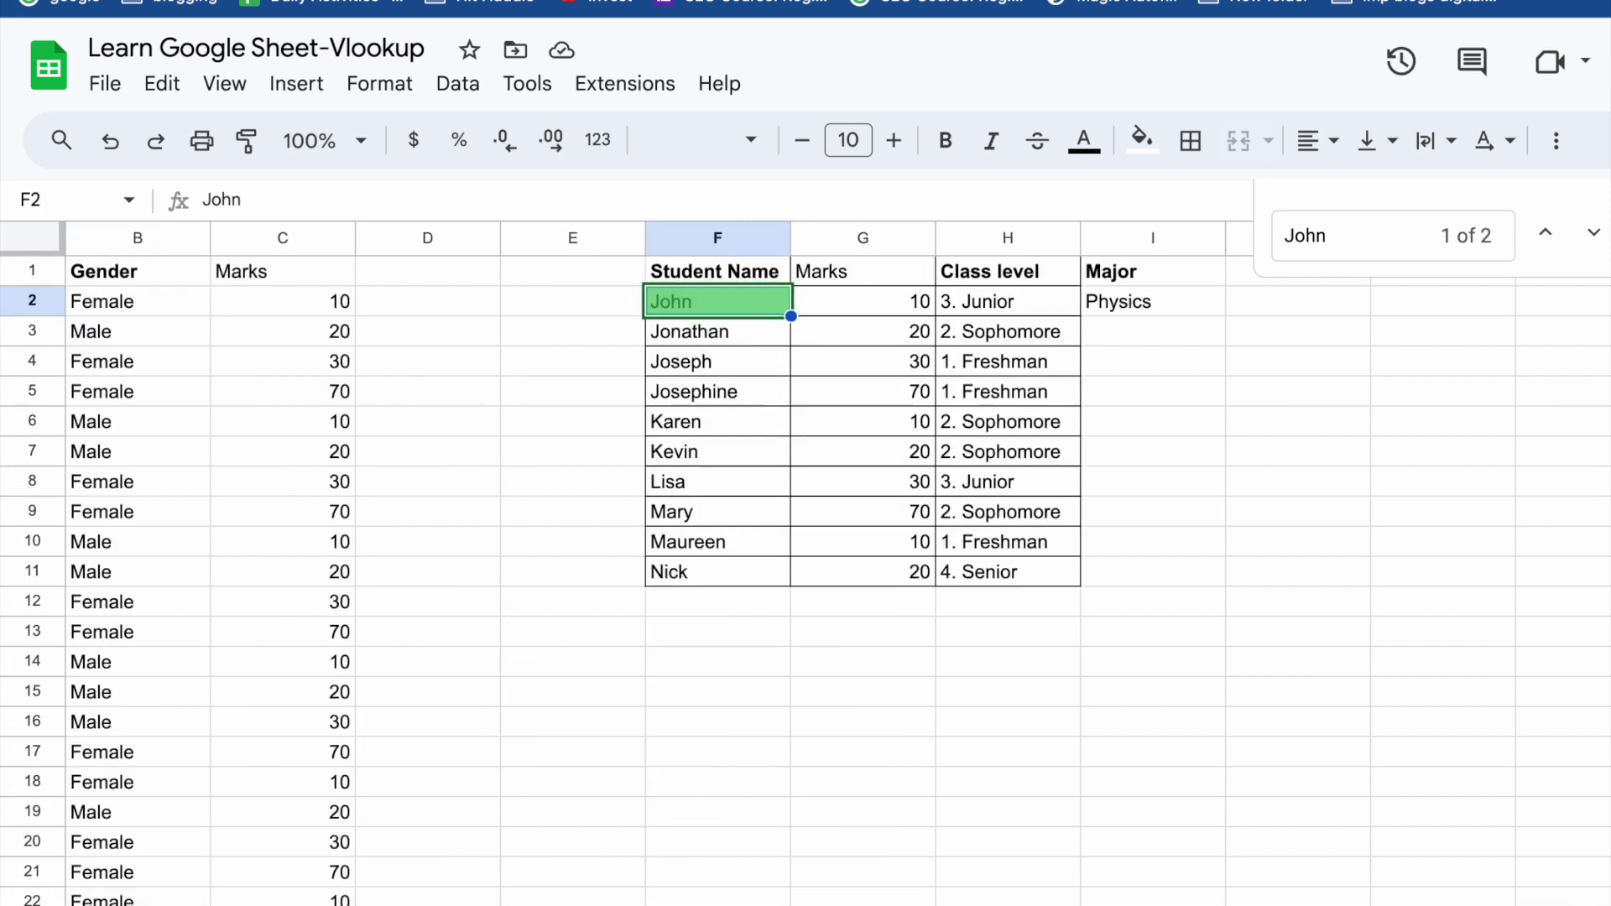
Make the lookup range A1:E35 in the I2 VLOOKUP formula absolute for both columns and rows, and enter it
click(1156, 296)
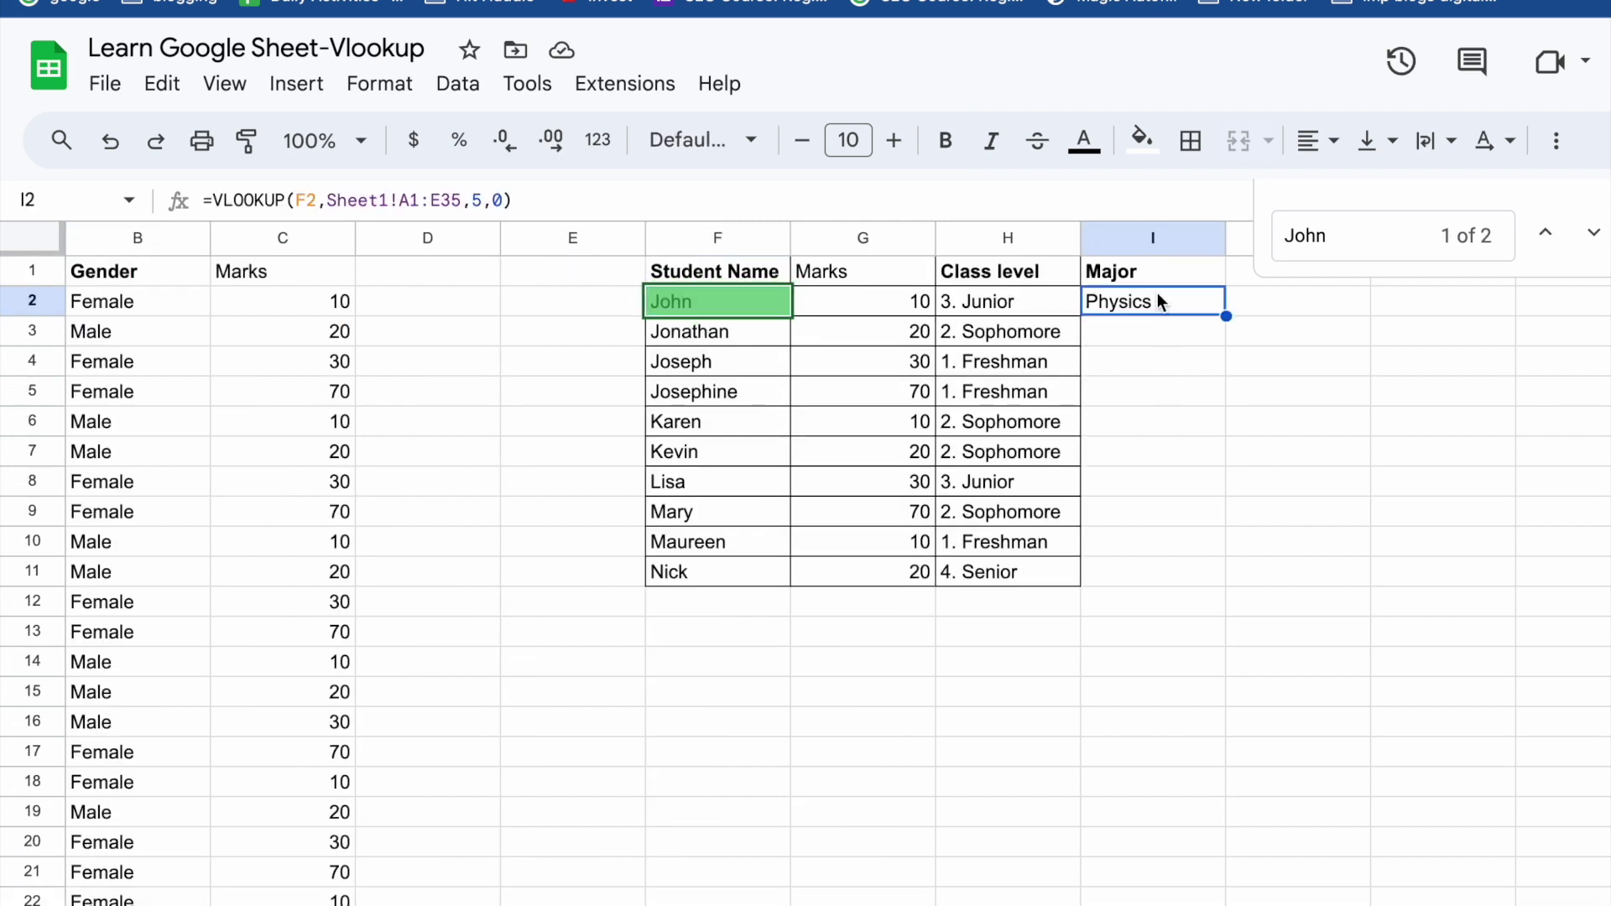
click(409, 201)
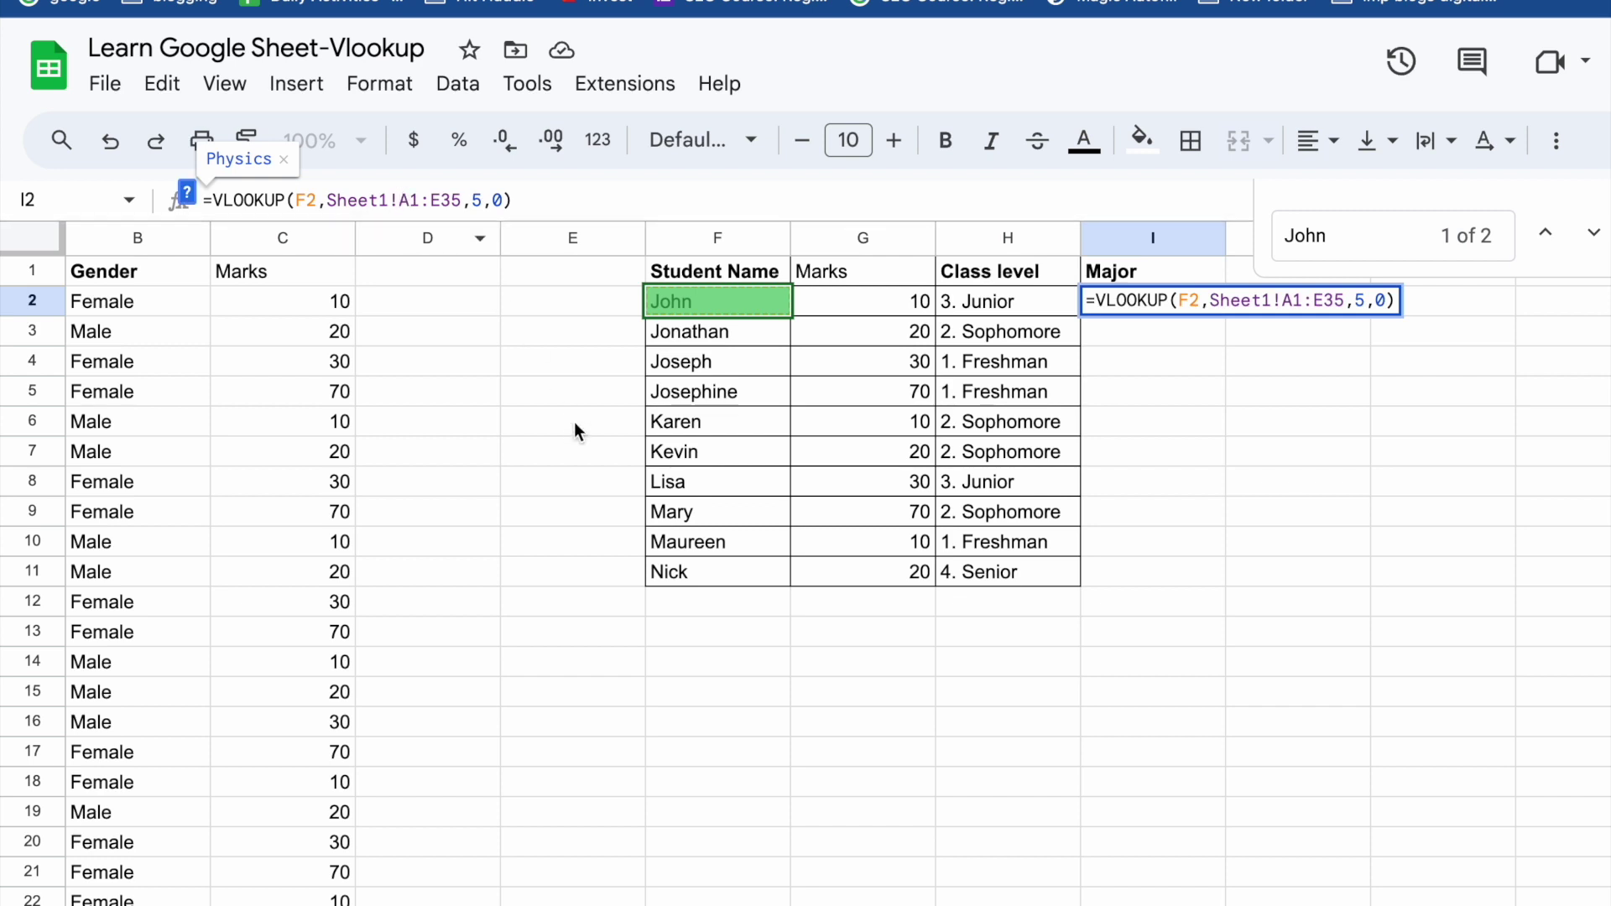
text($)
key(Right)
text($)
key(Right)
key(Right)
text($)
key(Right)
text($)
key(Return)
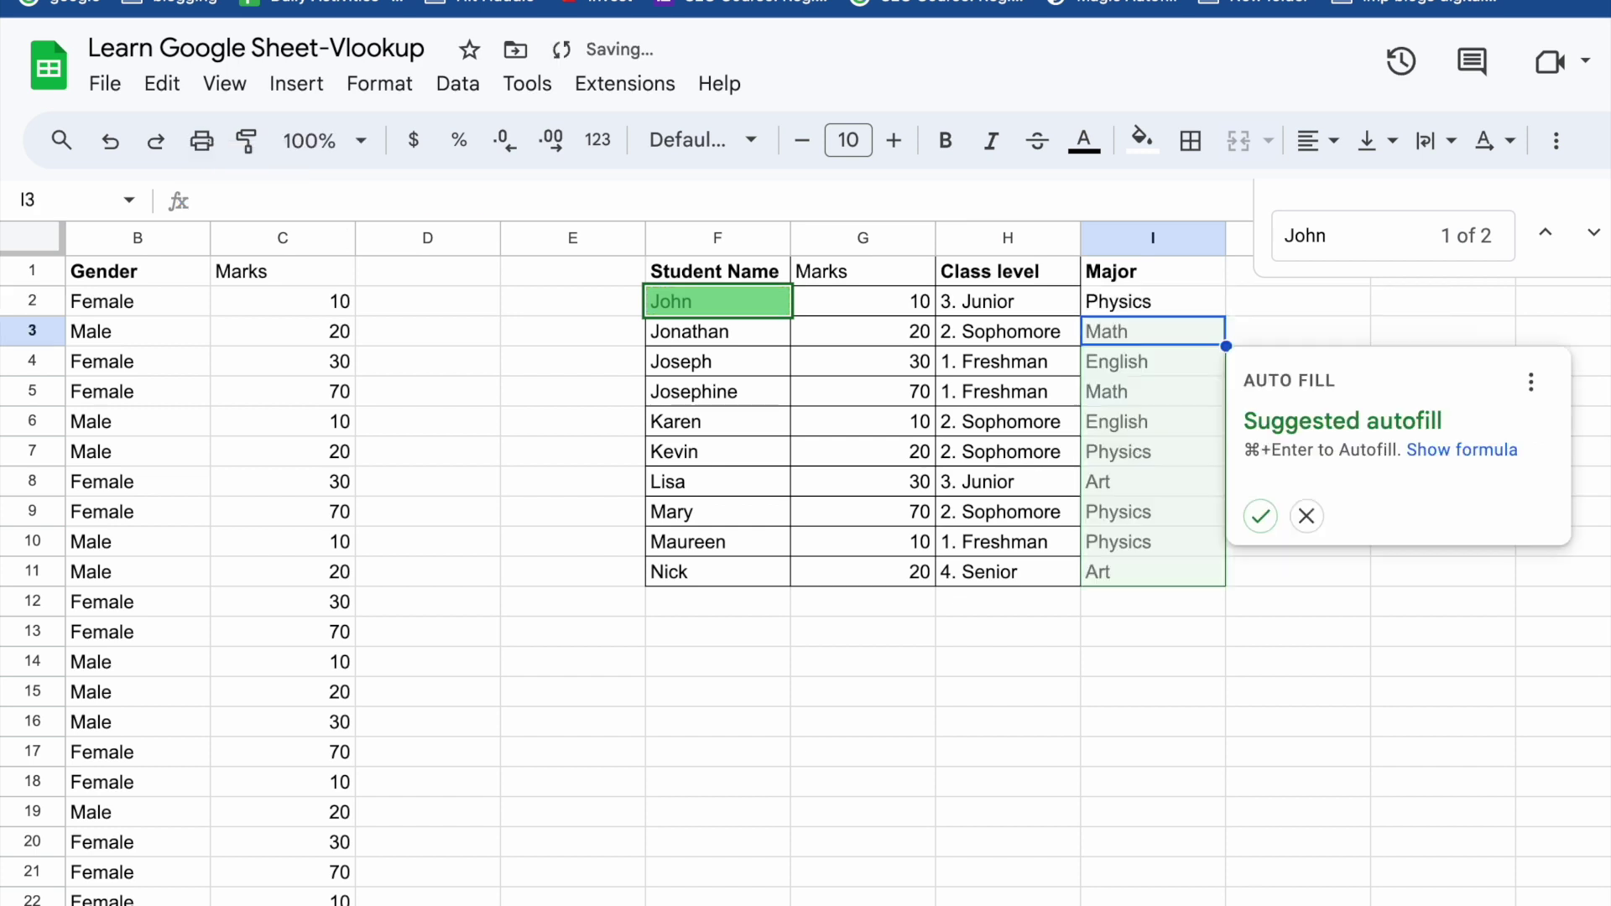
Accept the suggested autofill for the Major column in I3:I11, and review the lookup formulas in G11 and H2
click(1259, 516)
click(860, 571)
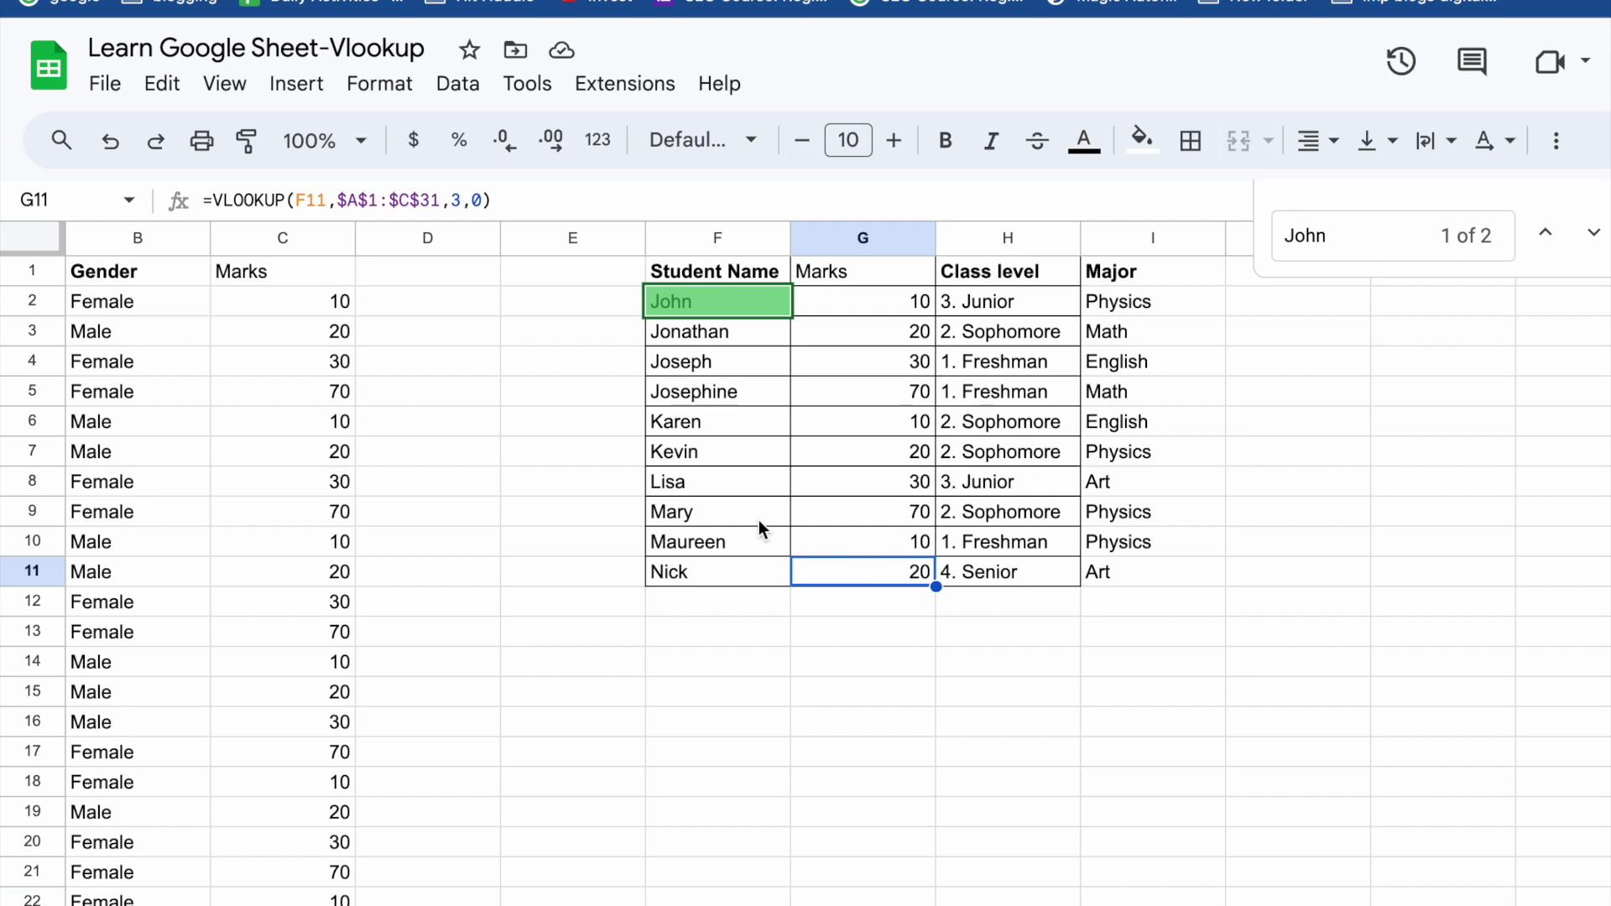
click(980, 309)
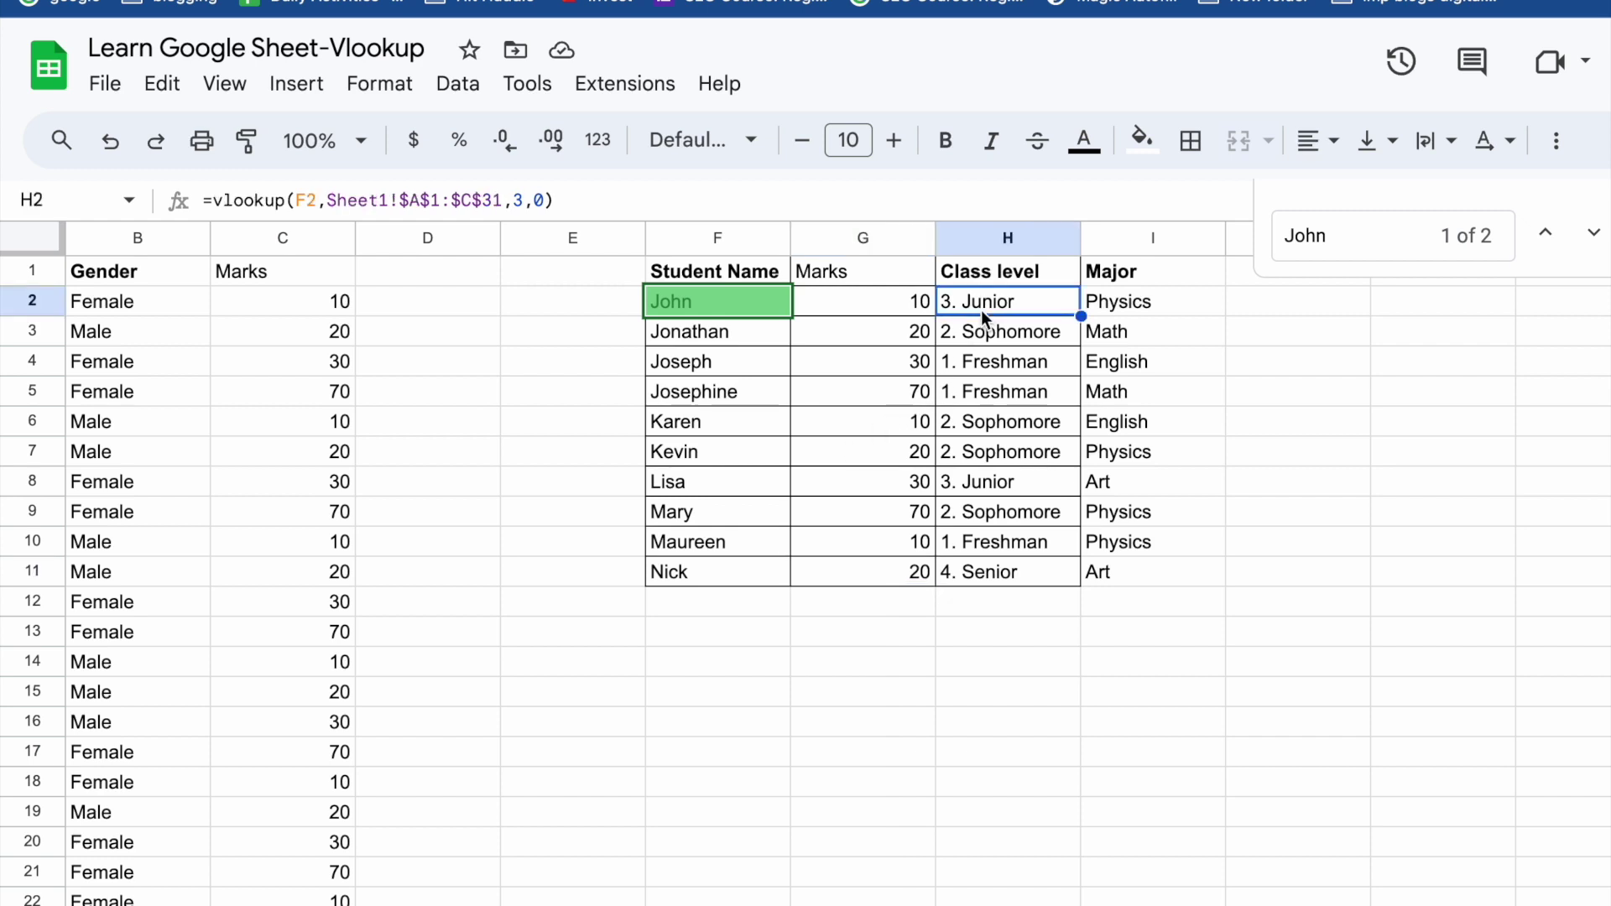